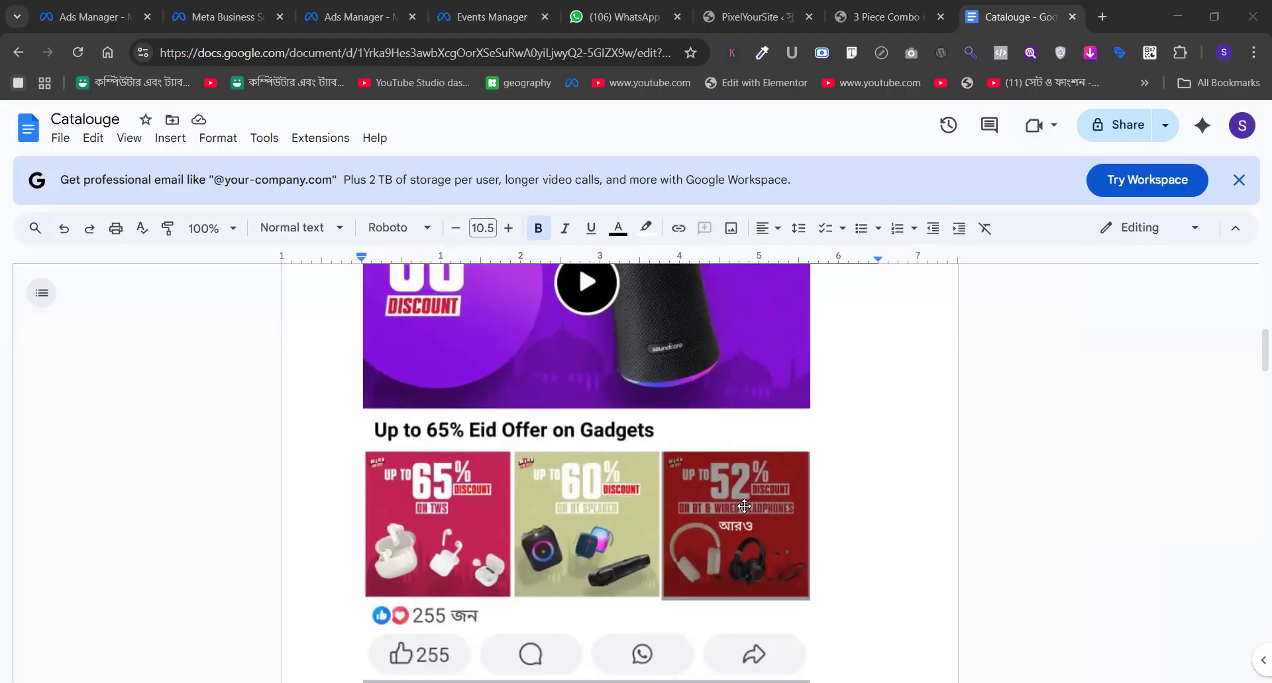
- Dismiss the Workspace promotion and examine the gadget offer ad example in the Catalouge document
left_click(1239, 181)
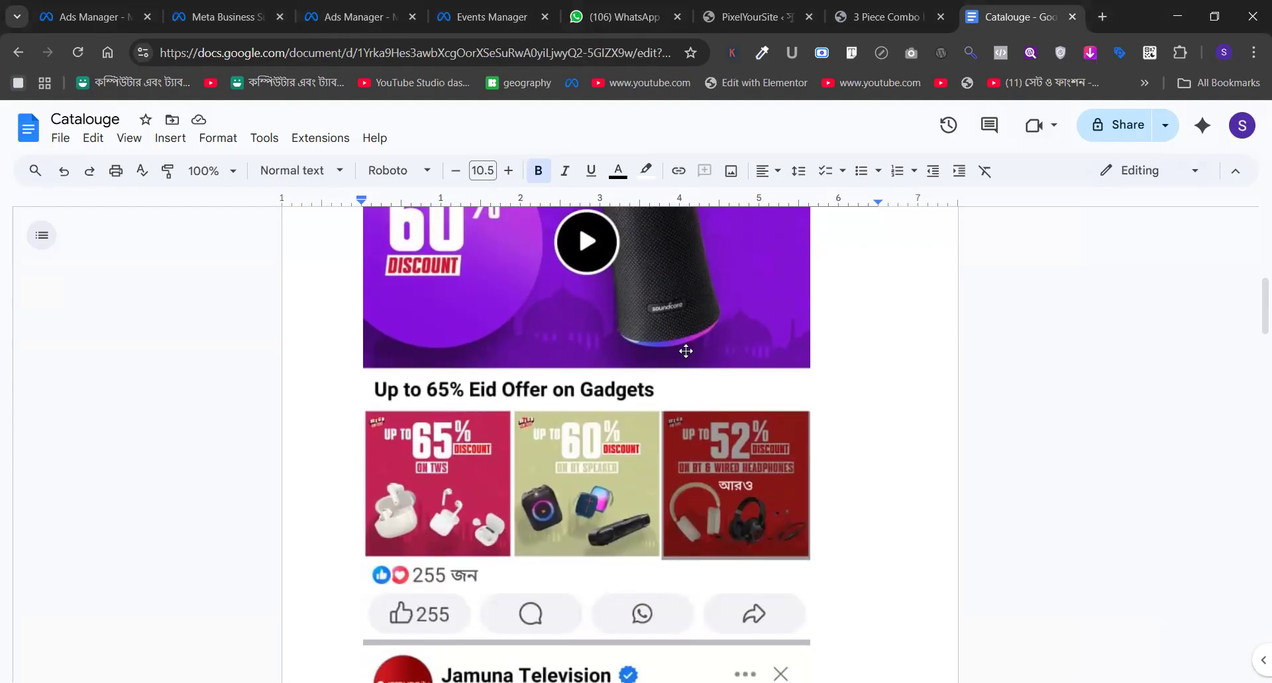
scroll(685, 351, "down", 4)
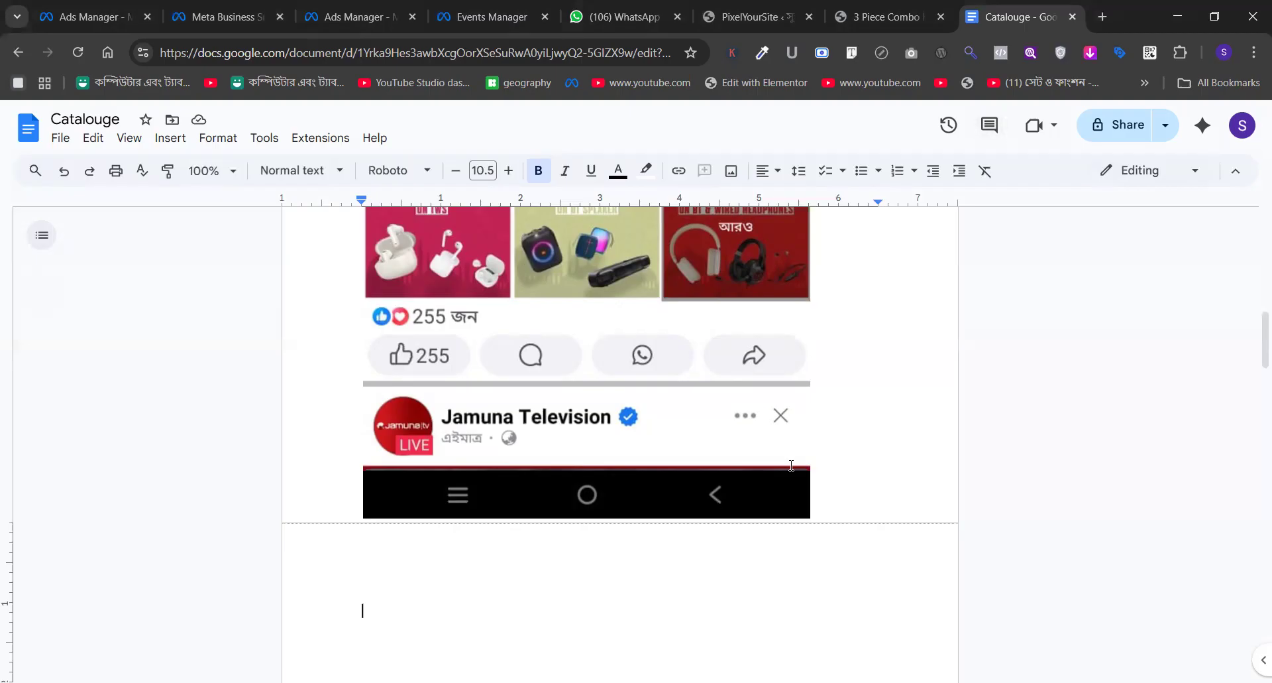
key("alt+Tab")
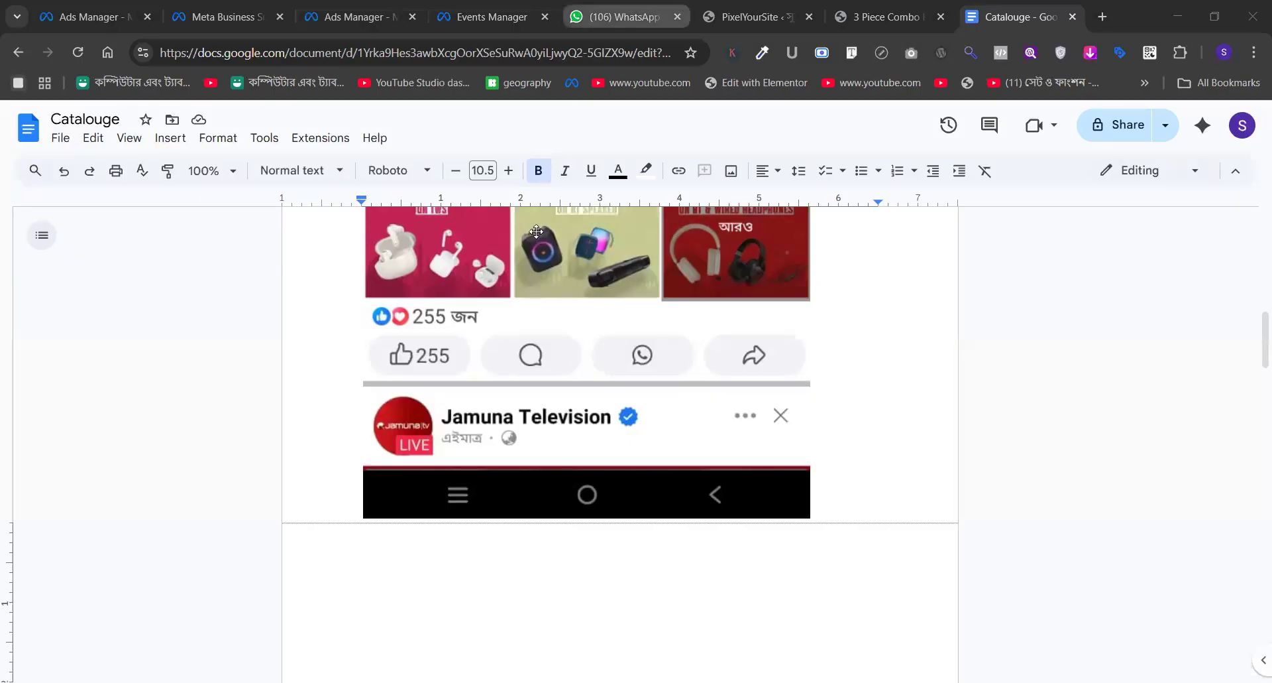
scroll(537, 231, "up", 2)
left_click(517, 311)
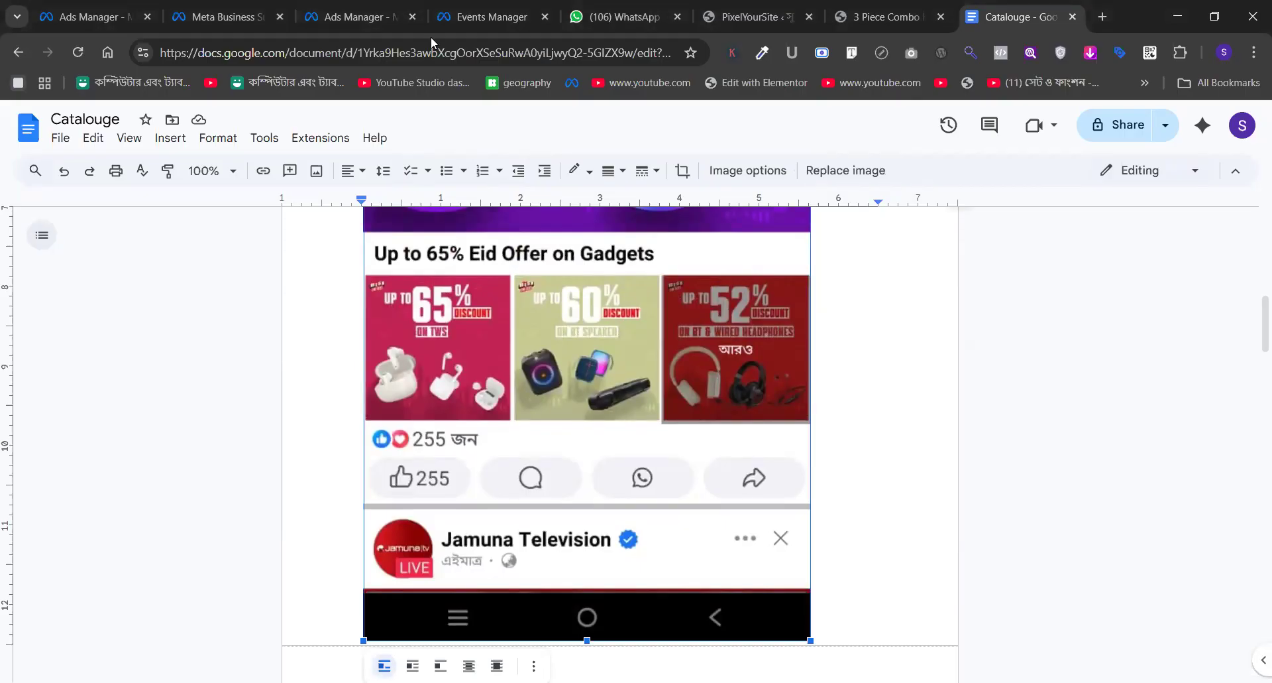
- In Meta Ads Manager, close the ad editor, discard all unpublished drafts of the Aymera account, and show its campaigns
left_click(372, 9)
left_click(65, 122)
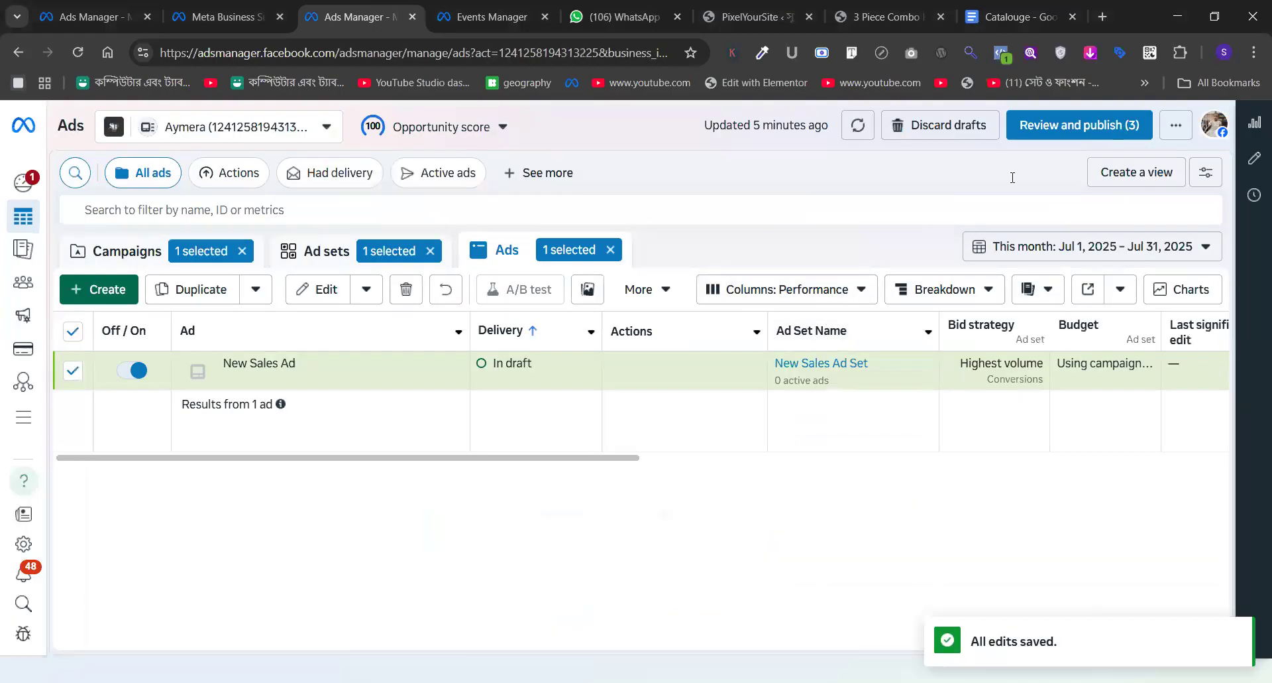
left_click(946, 126)
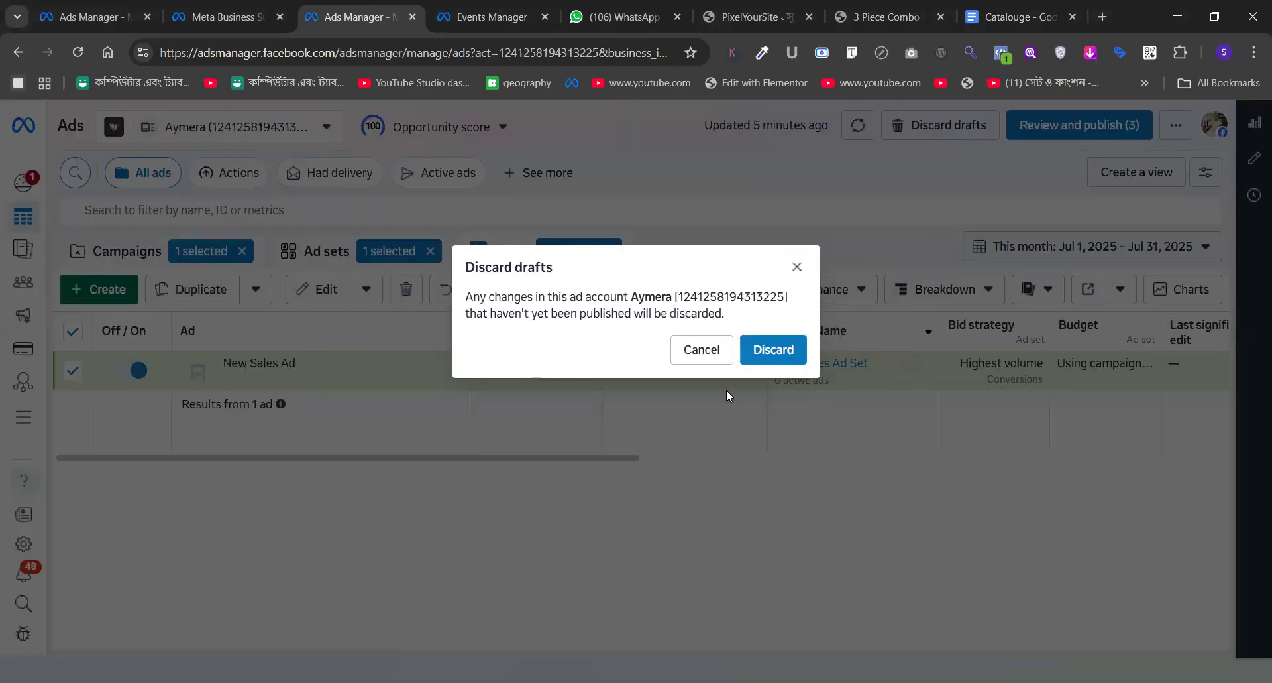
left_click(774, 349)
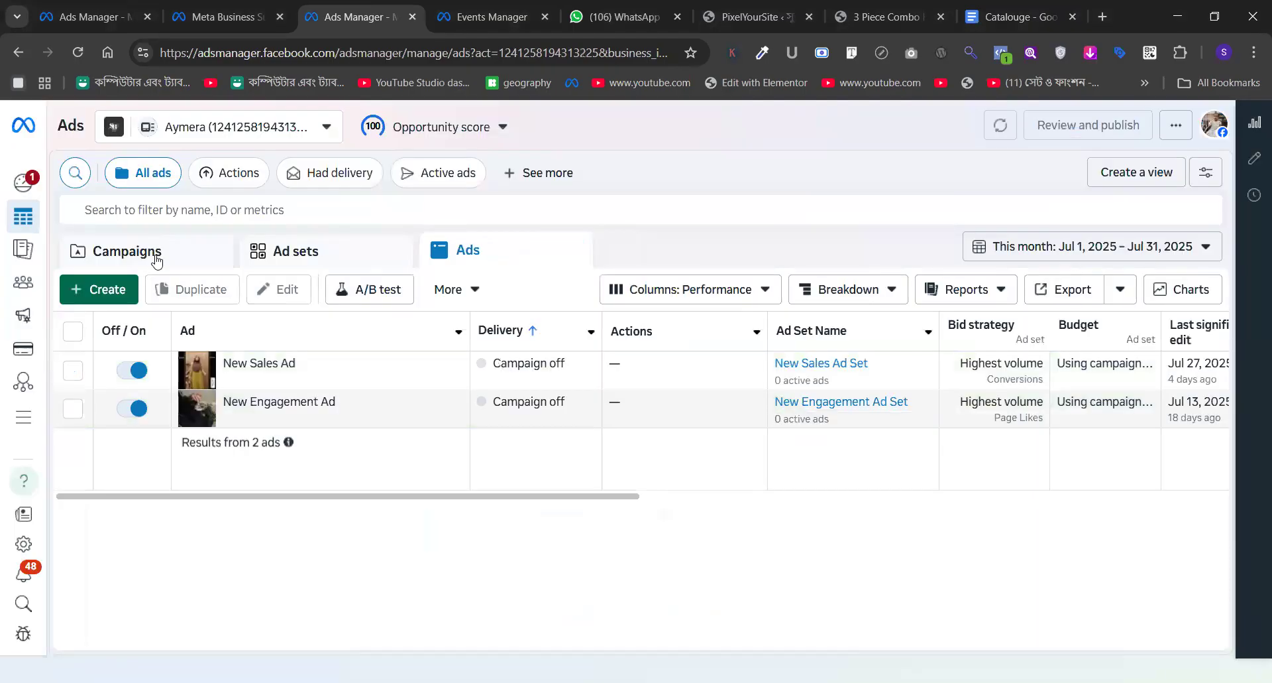
left_click(156, 258)
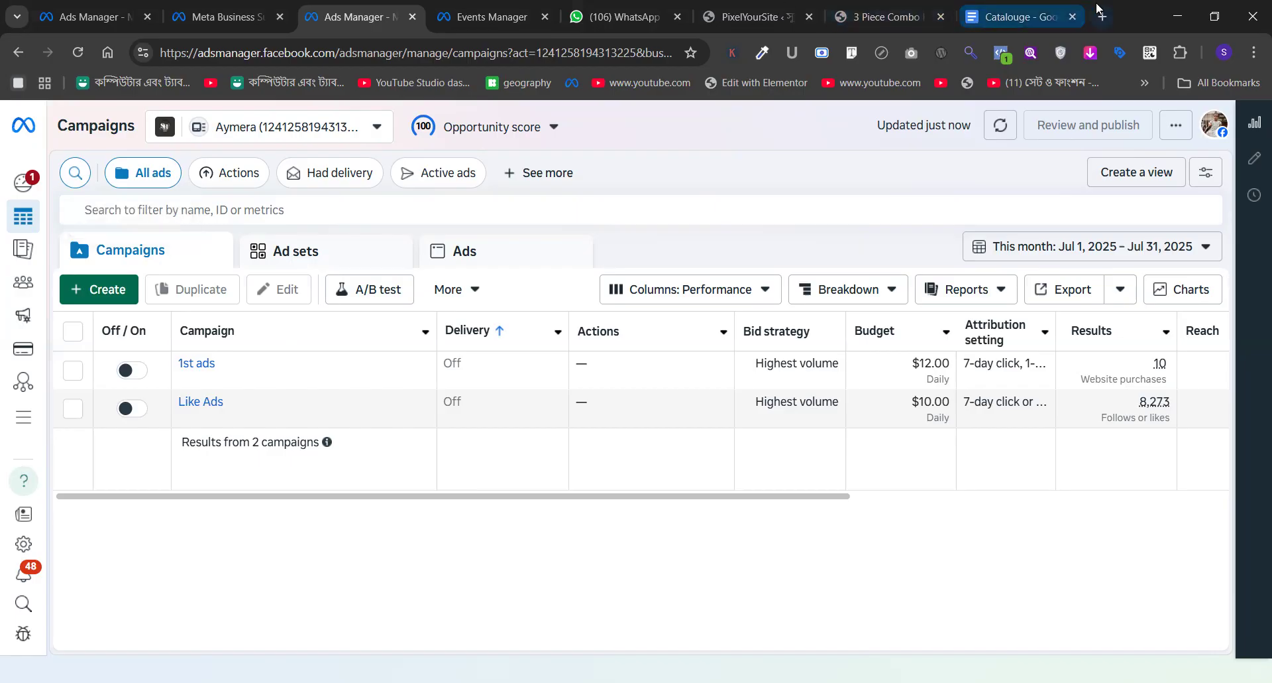
- Open the aymerabd.com storefront in a new browser tab
key("ctrl+t")
type("a")
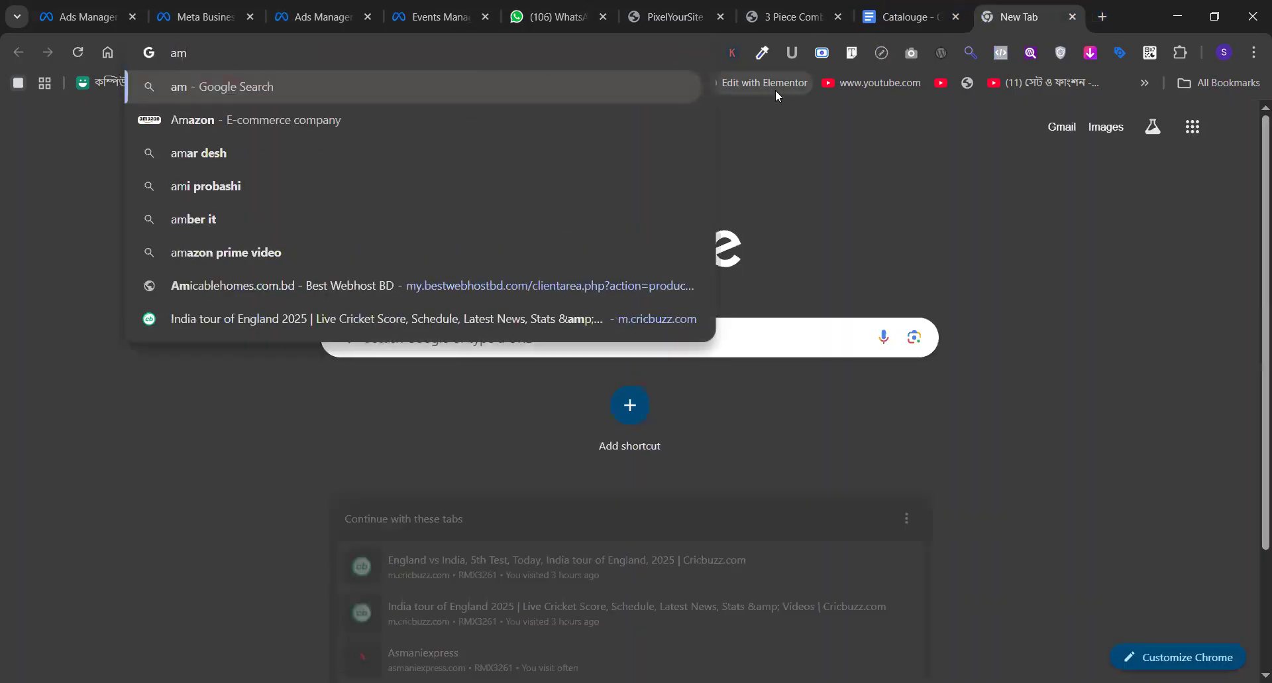
type("ymerabd.com")
key("Return")
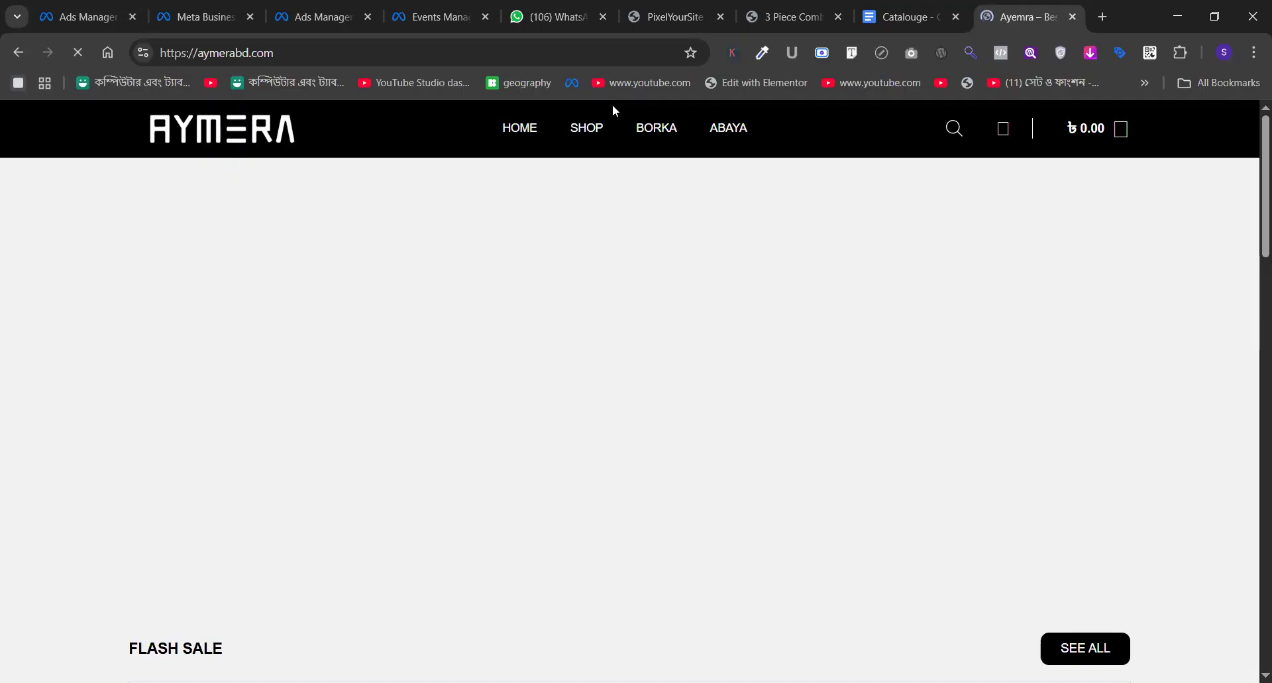
- Look through the storefront's home page, including the flash sale and latest collection products, reloading it to get the banner images
scroll(613, 106, "down", 20)
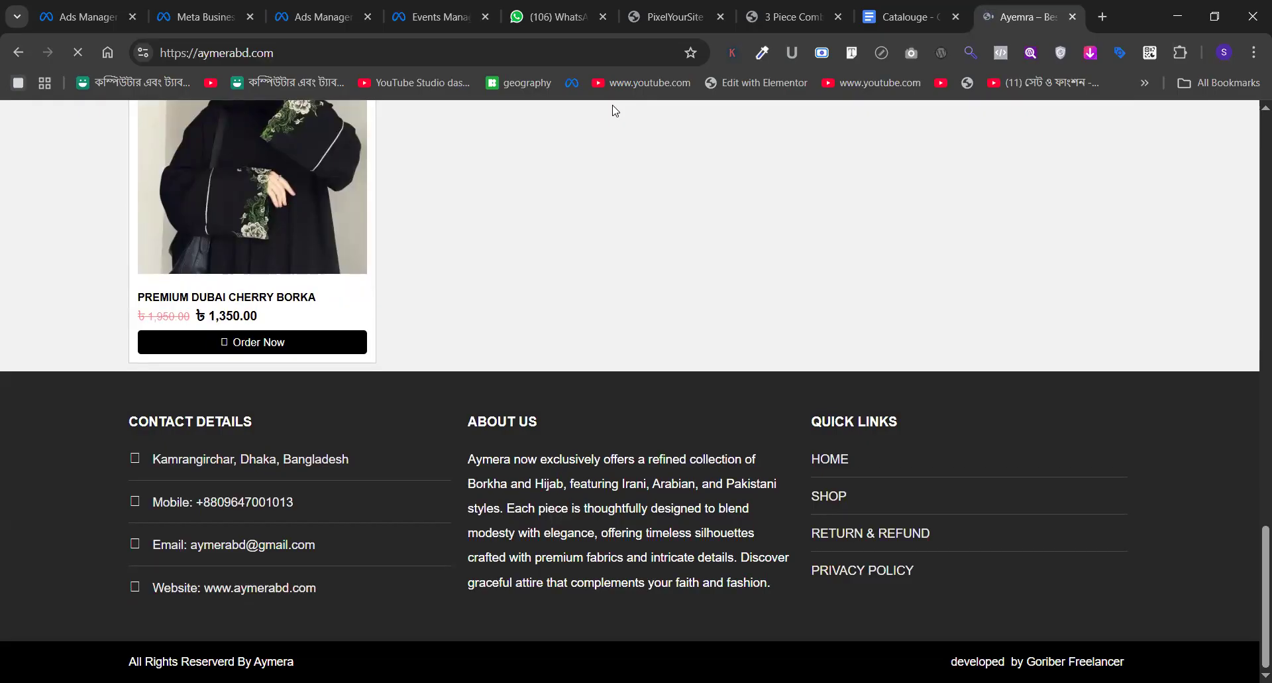
scroll(615, 112, "up", 15)
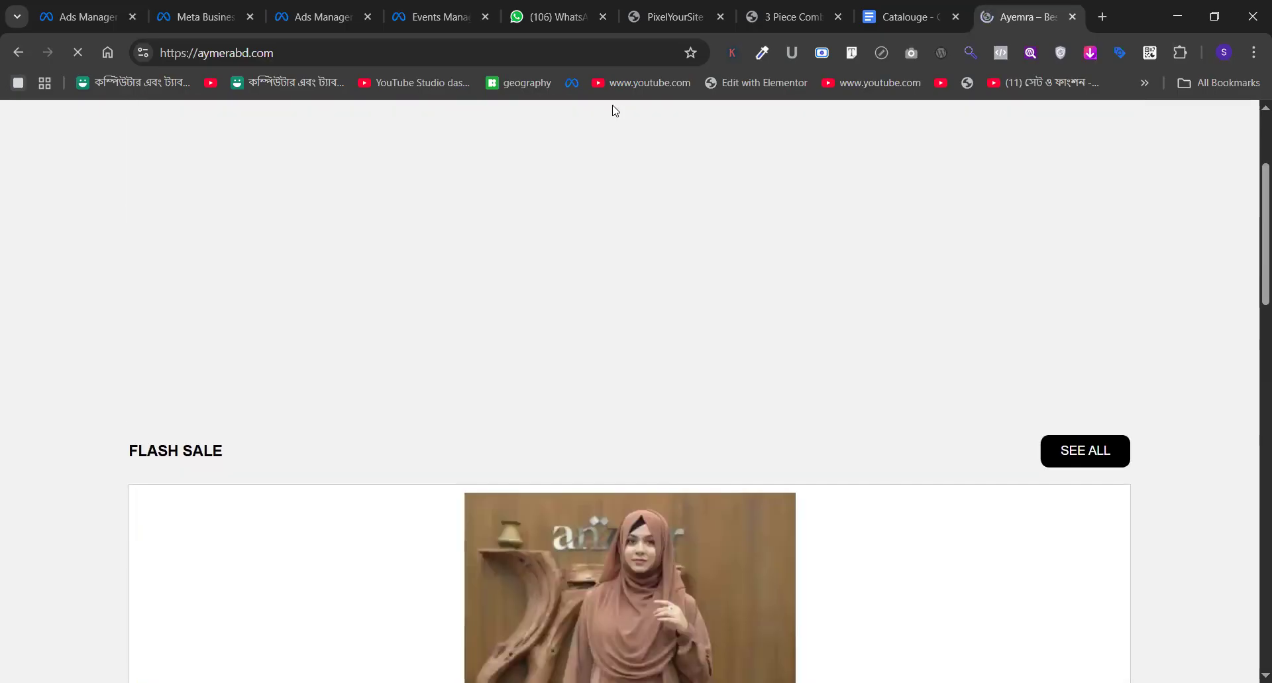
scroll(614, 111, "down", 15)
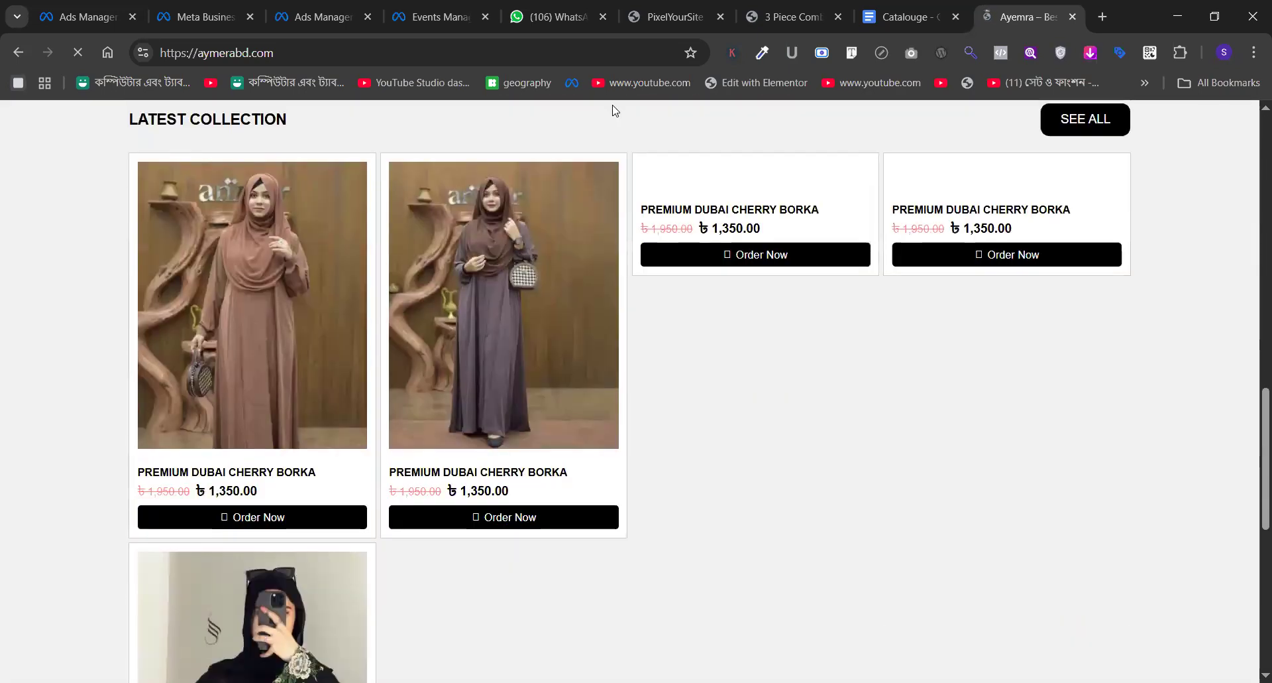
scroll(613, 111, "up", 17)
scroll(612, 105, "down", 2)
scroll(613, 105, "up", 2)
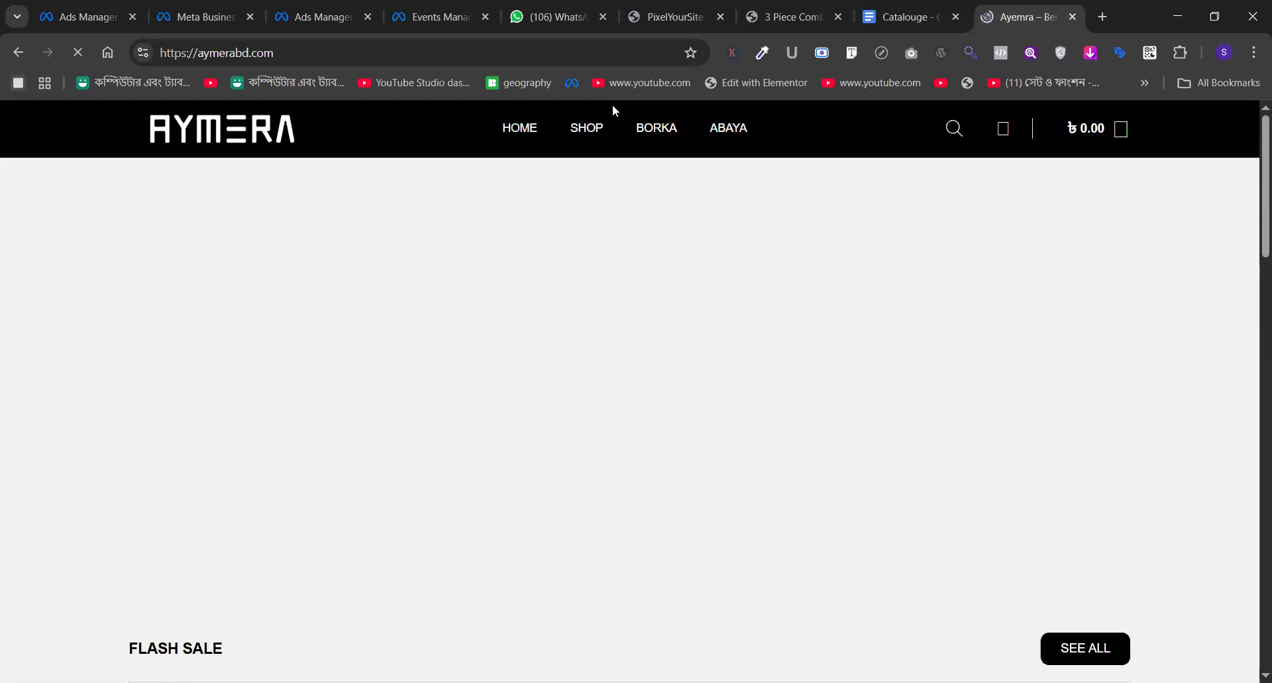
scroll(613, 105, "down", 10)
scroll(614, 107, "down", 8)
scroll(614, 106, "up", 16)
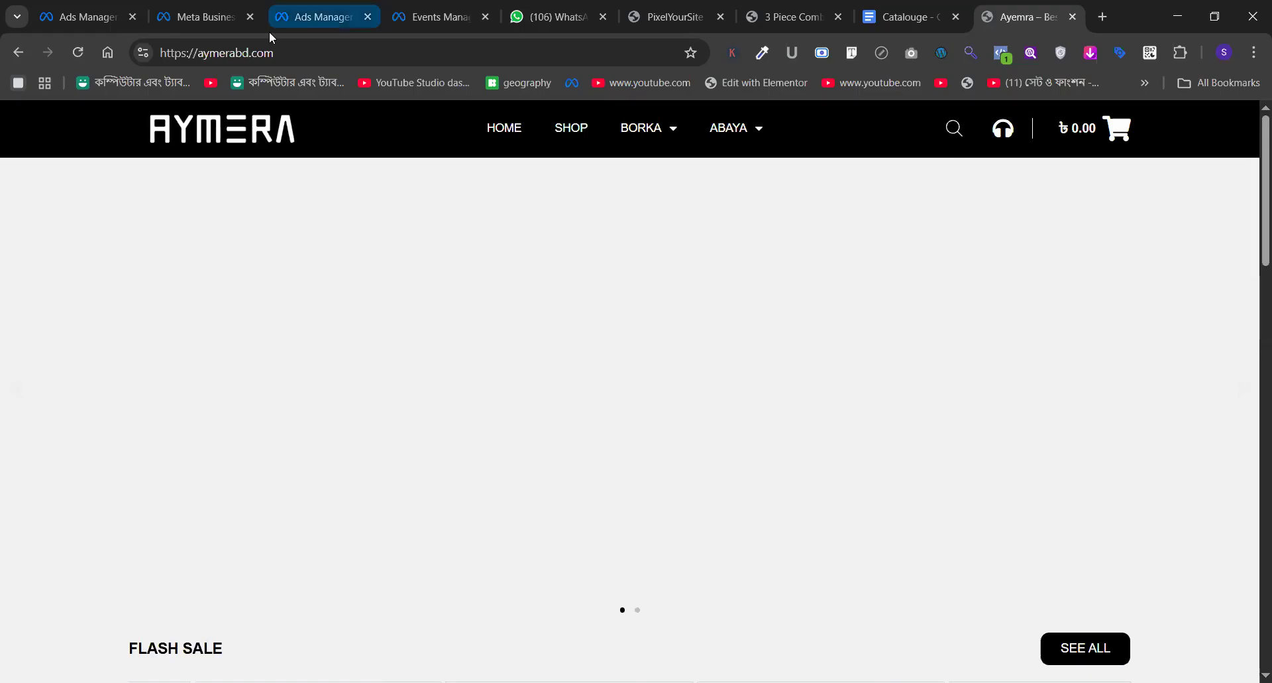
key("F5")
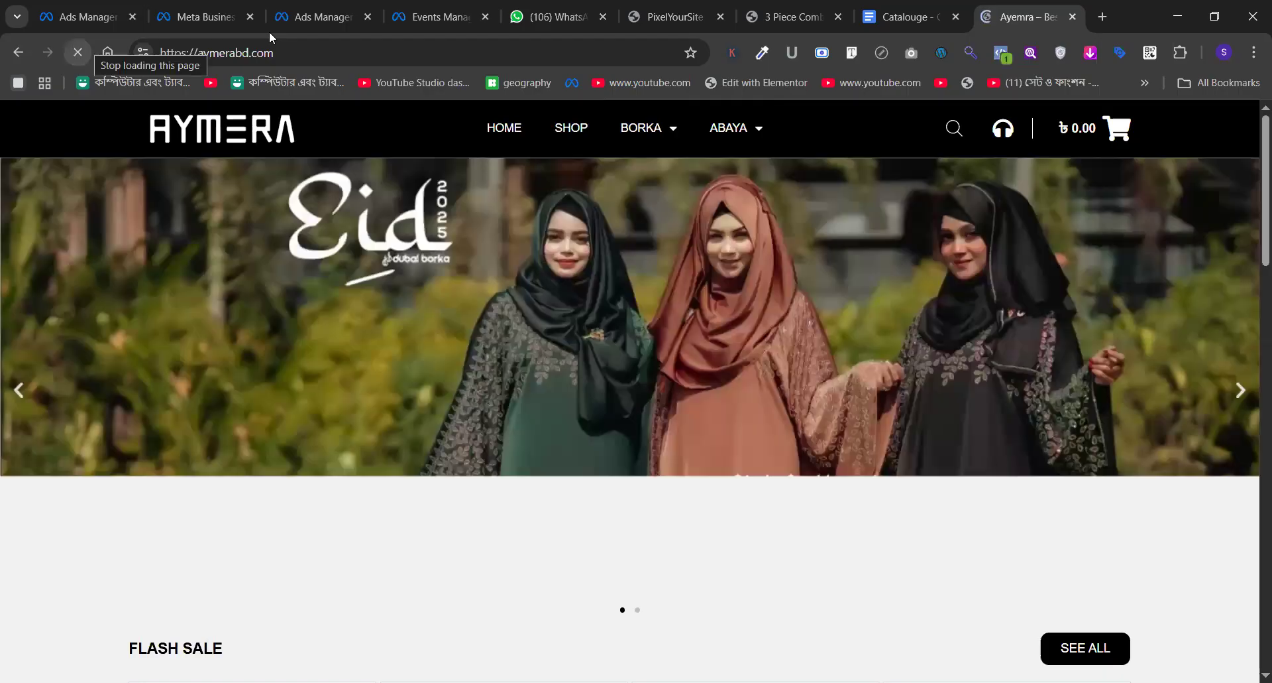
scroll(233, 302, "down", 7)
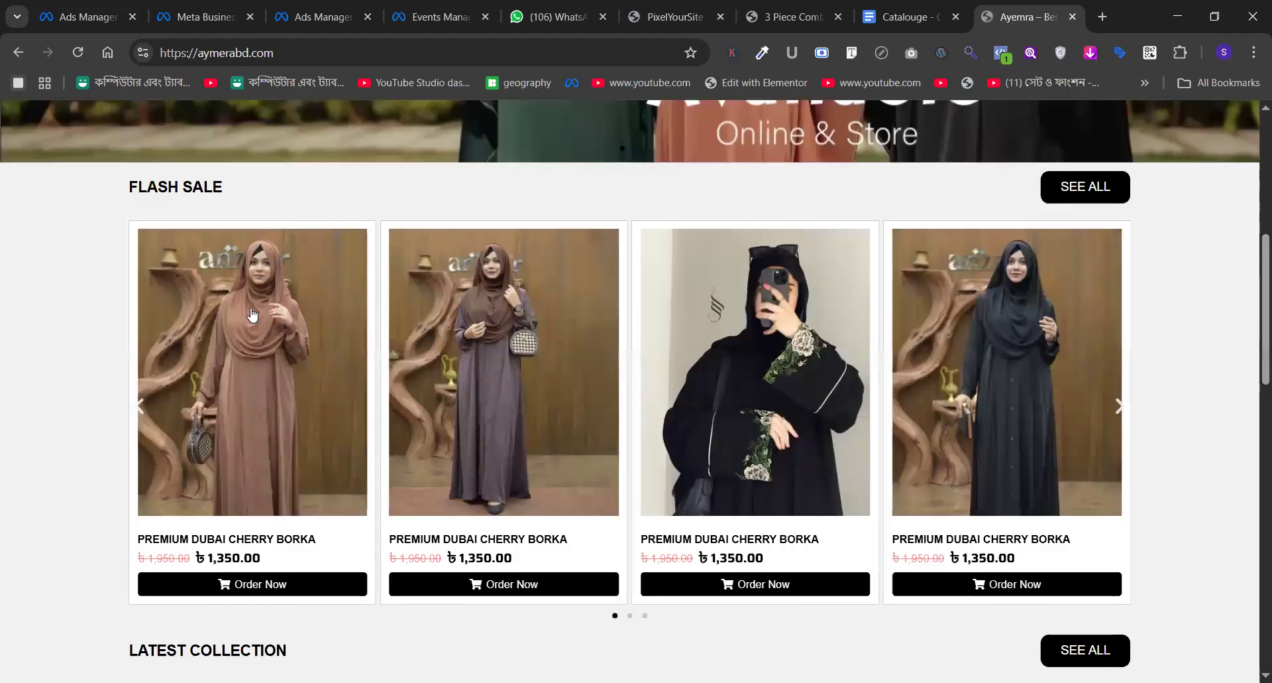
- Go to the site's wp-admin address and log in to WordPress with the saved credentials
left_click(434, 51)
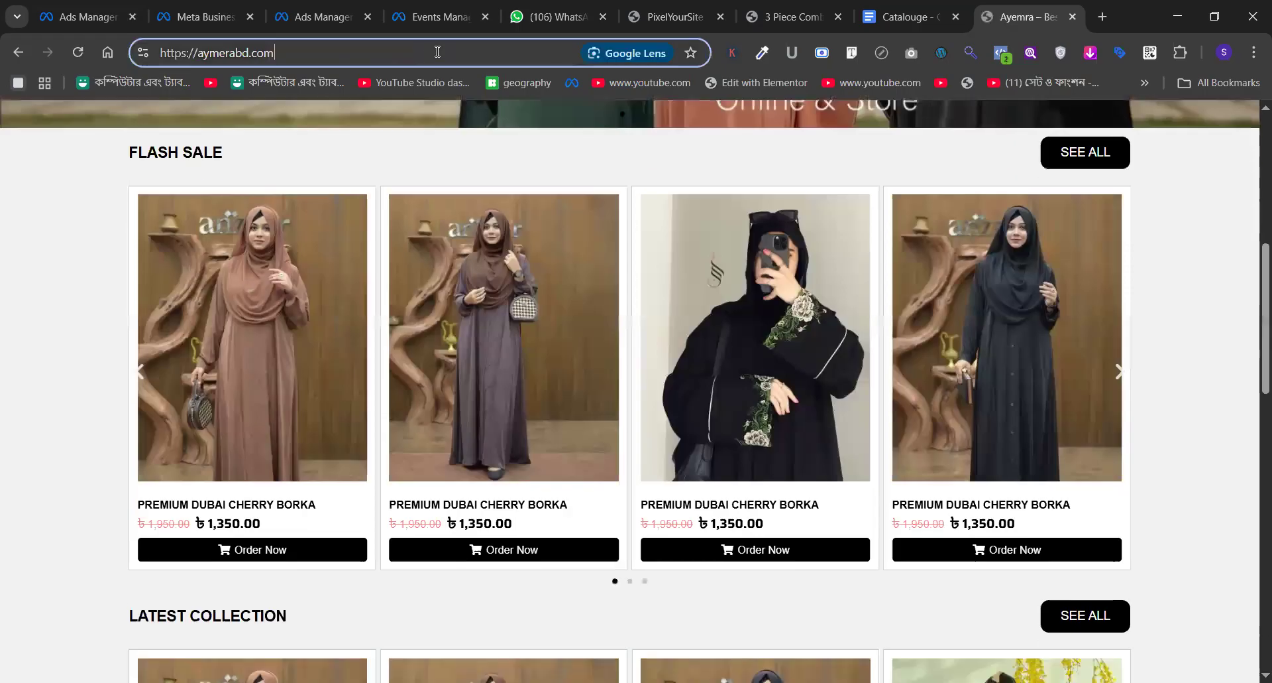
left_click(437, 52)
type("/w")
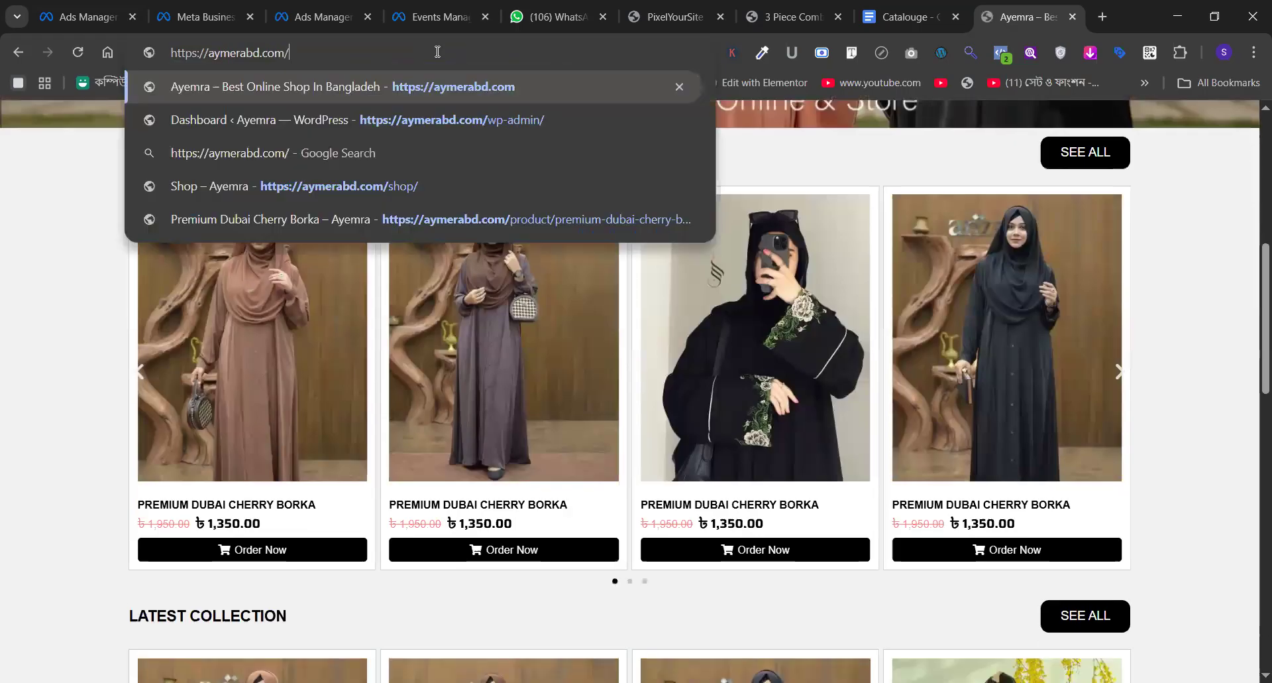
key("Return")
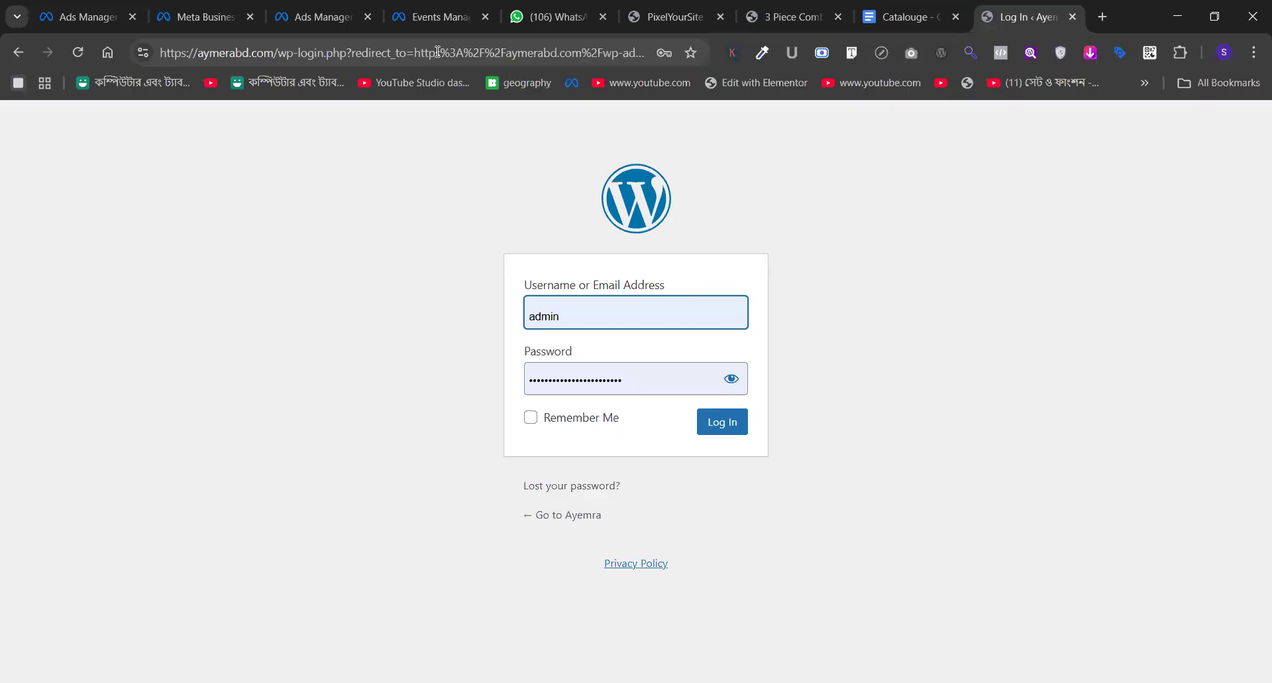
key("Return")
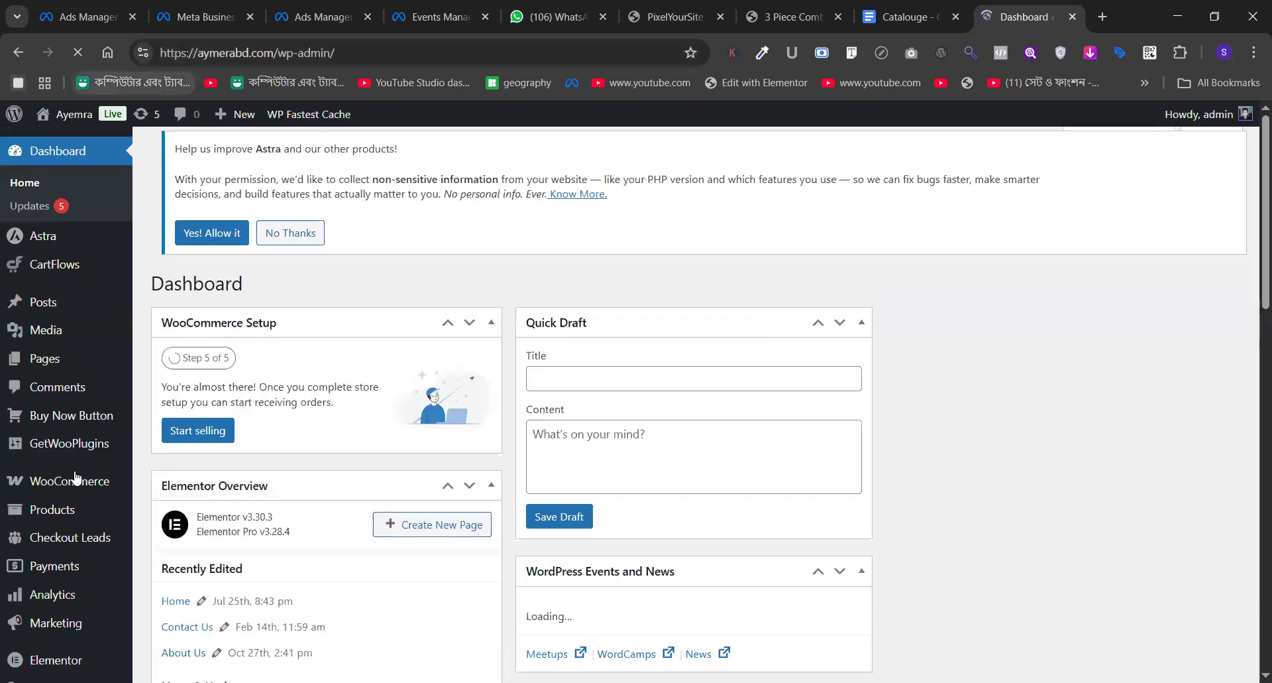
- Go to the page for adding WordPress plugins and search for "ctx feed"
scroll(277, 222, "down", 5)
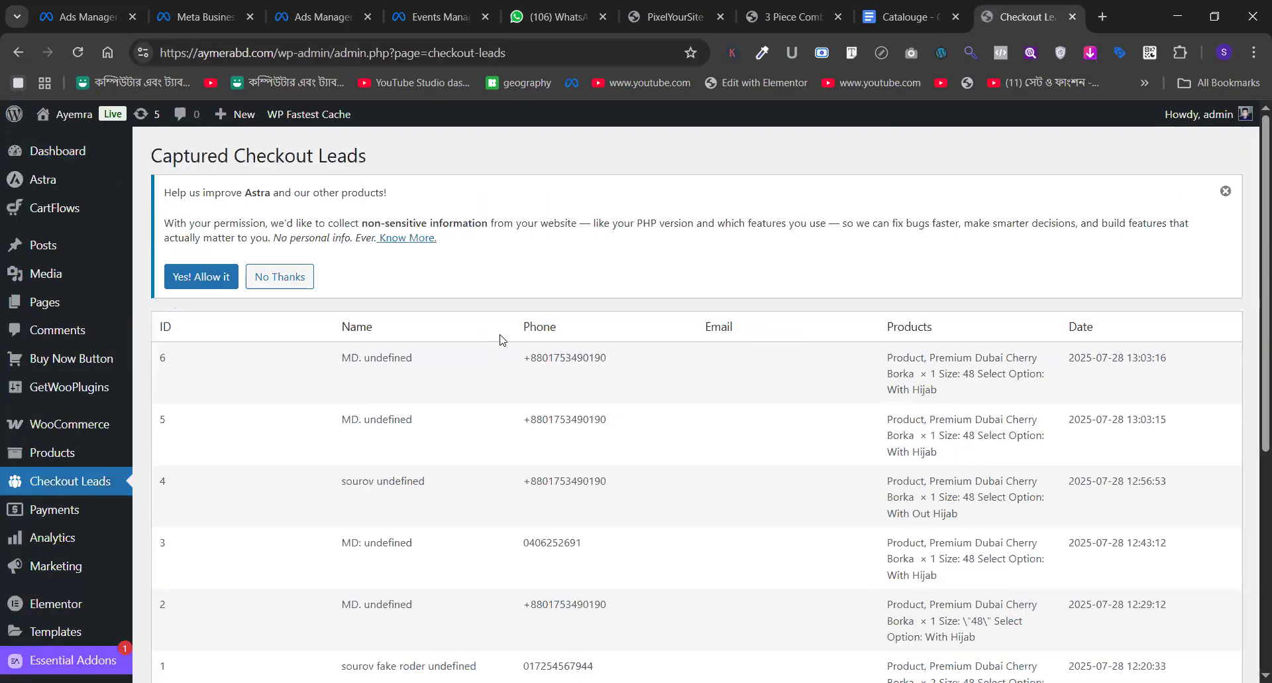
scroll(500, 340, "down", 2)
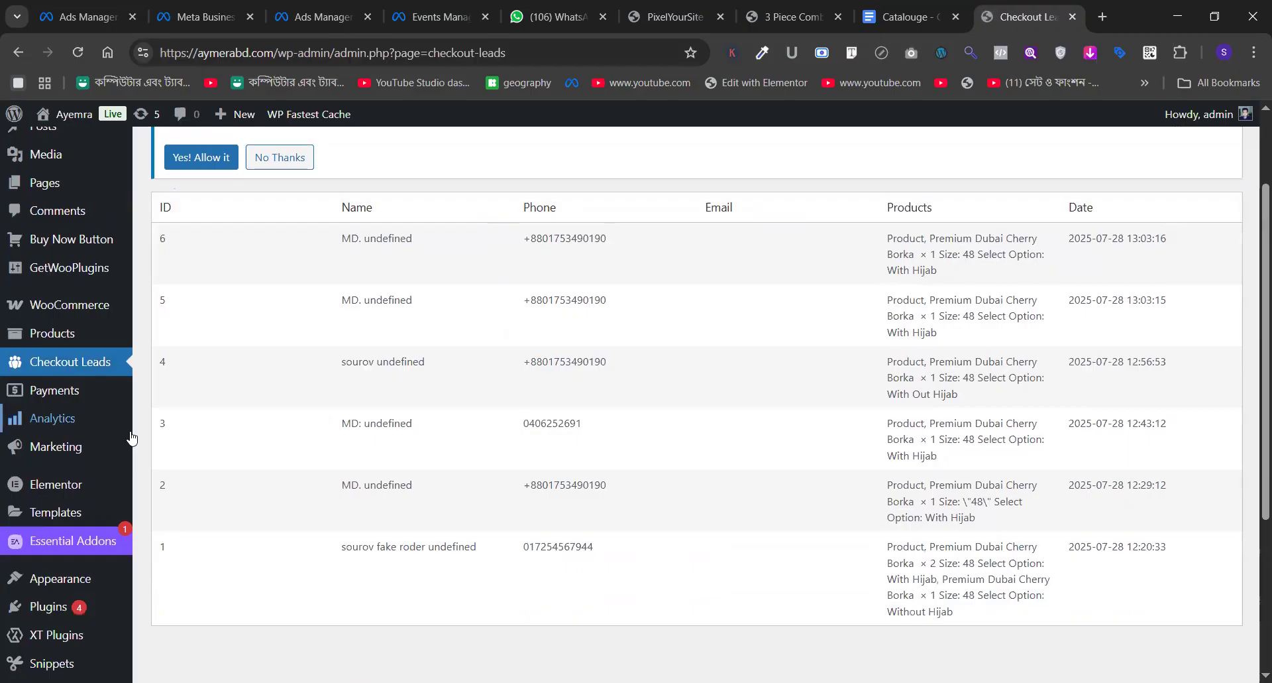
scroll(79, 533, "down", 1)
mouse_move(78, 535)
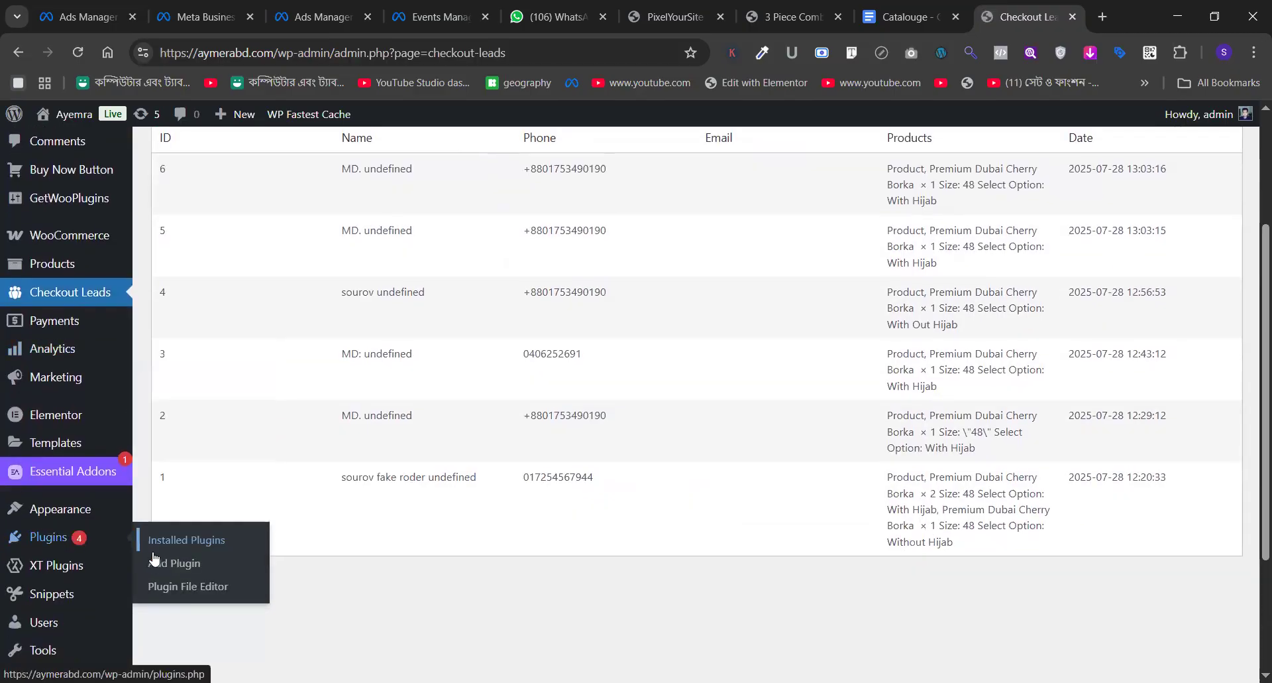
left_click(159, 561)
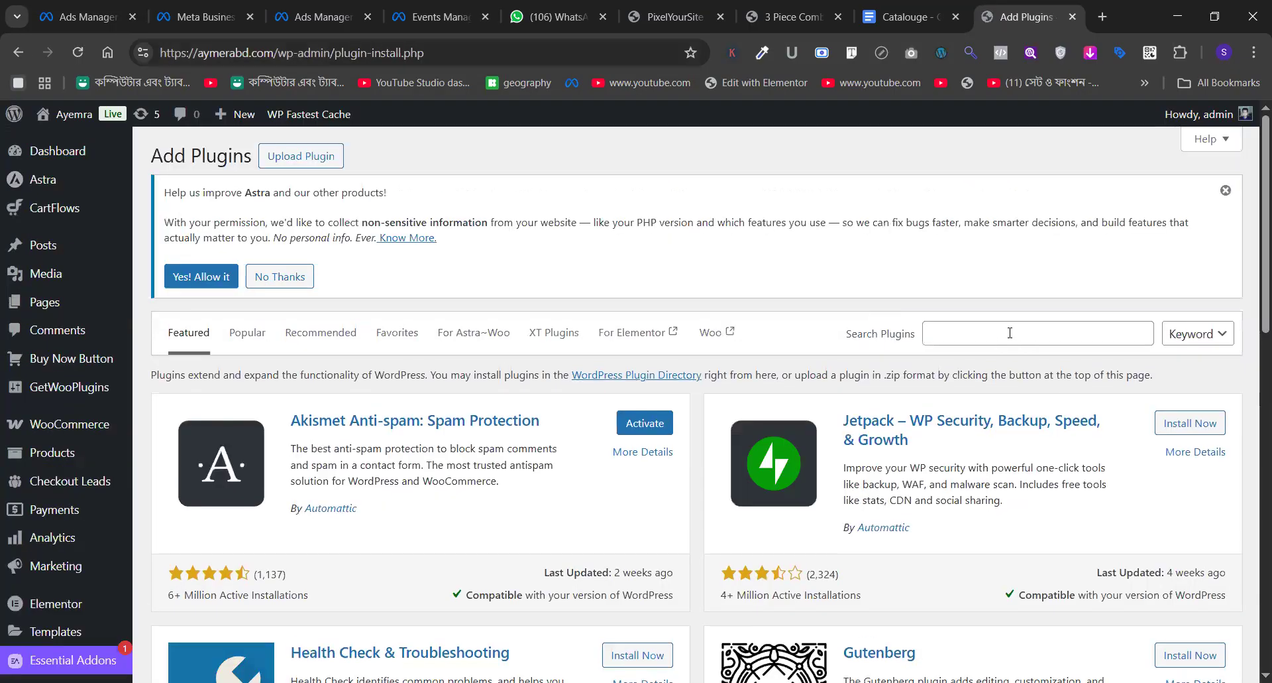
left_click(1010, 332)
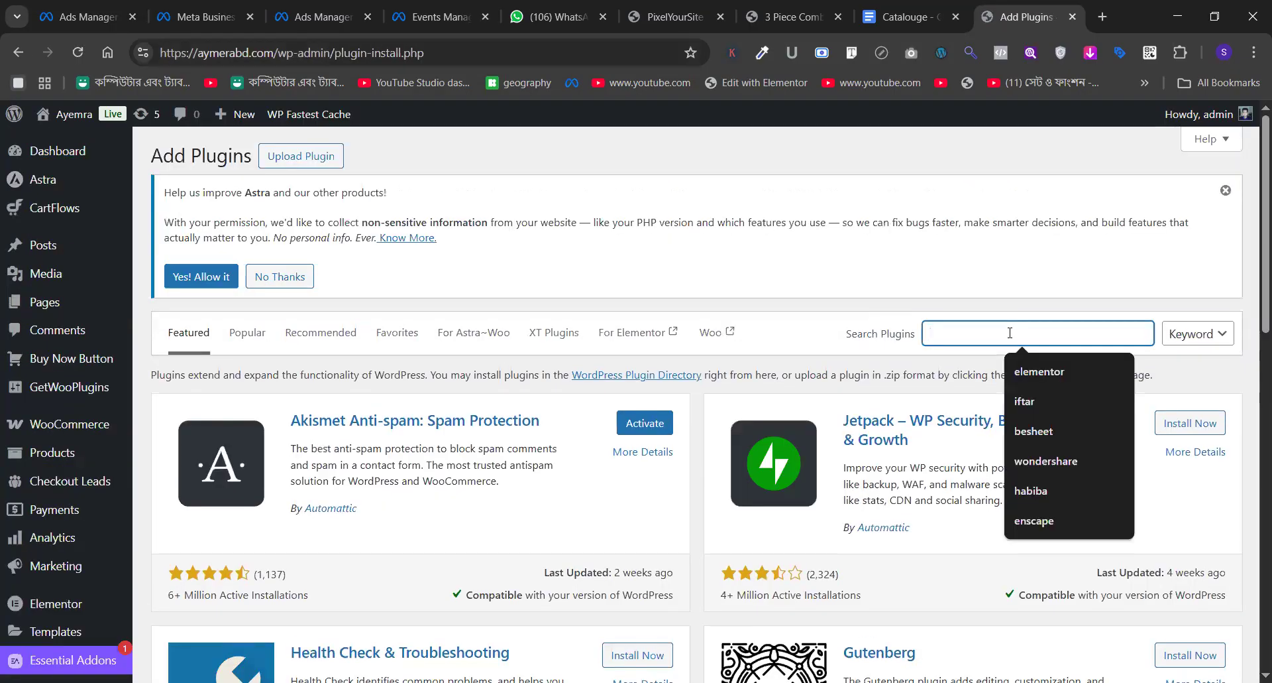
type("ctx feed")
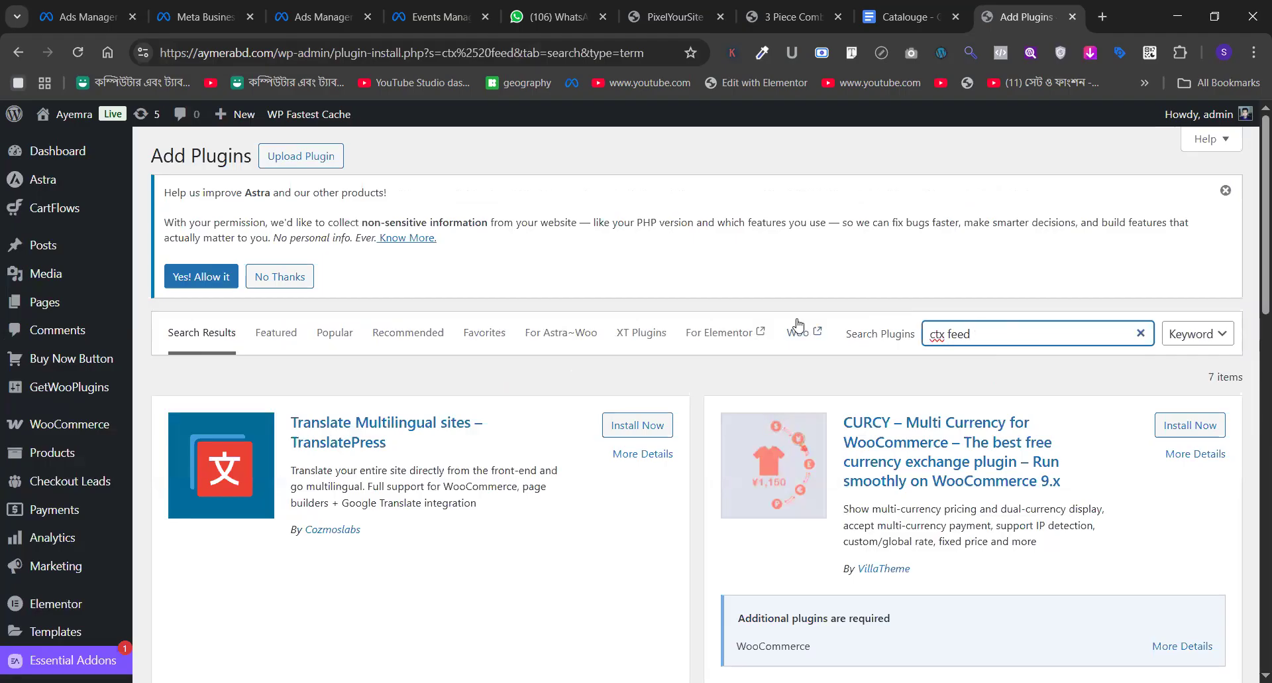
- Install and activate the CTX Feed – WooCommerce Product Feed Manager plugin
scroll(799, 324, "down", 7)
scroll(799, 324, "down", 8)
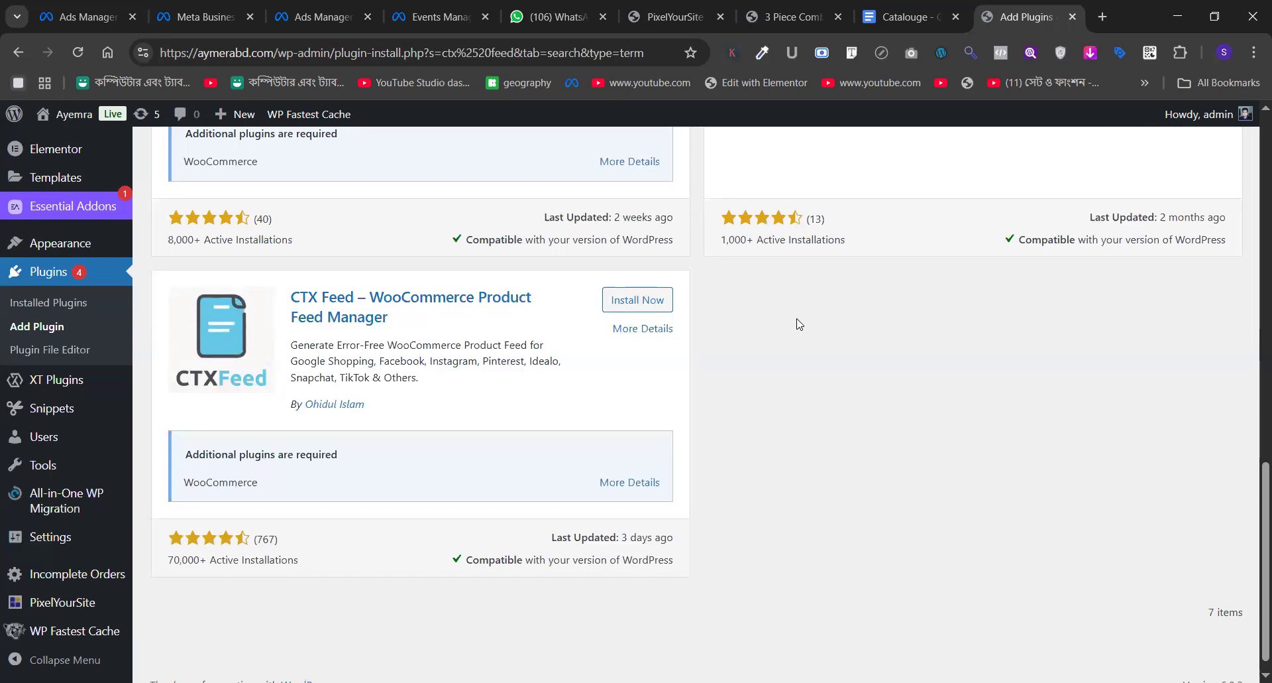
left_click(623, 309)
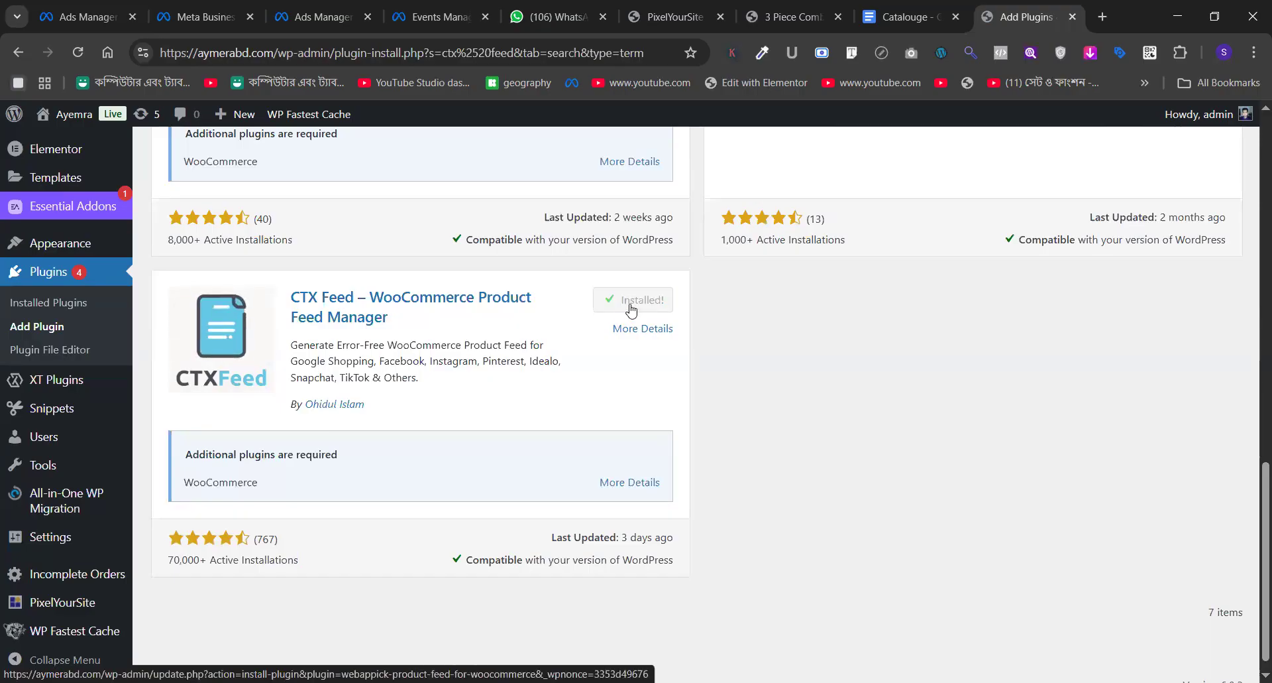
left_click(633, 304)
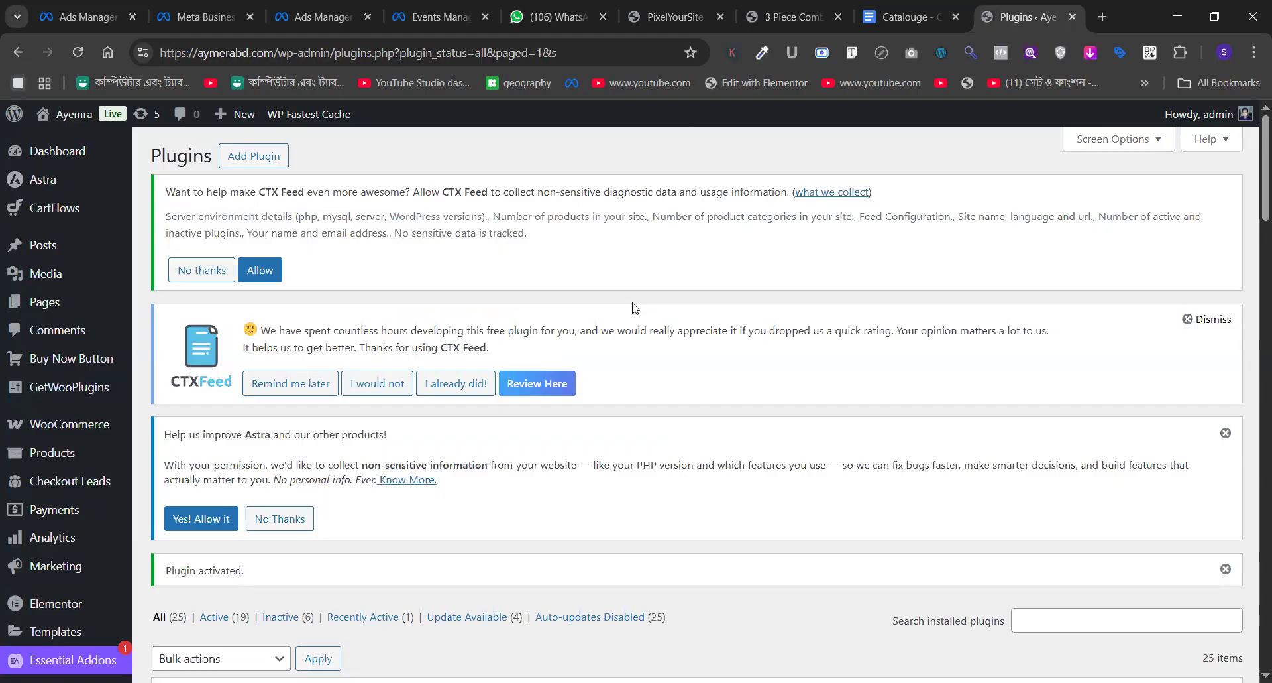
- Open CTX Feed's Make Feed form and bring its content settings into view
scroll(632, 307, "down", 9)
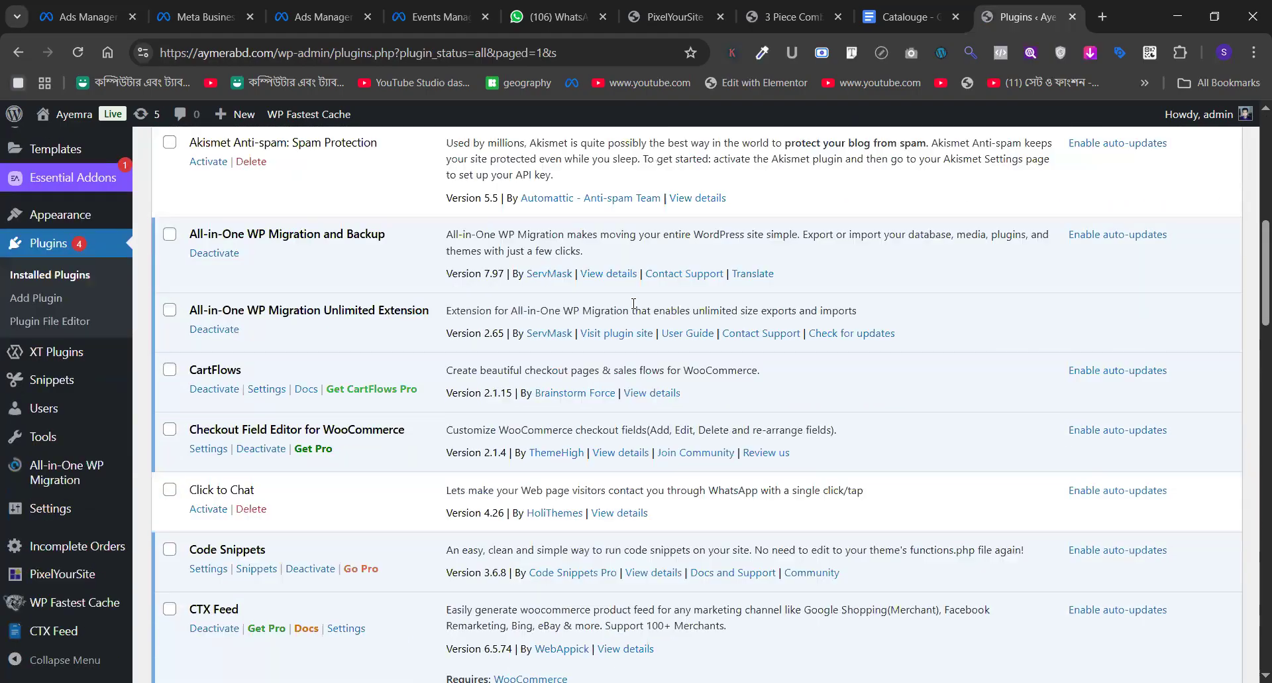
scroll(633, 307, "down", 12)
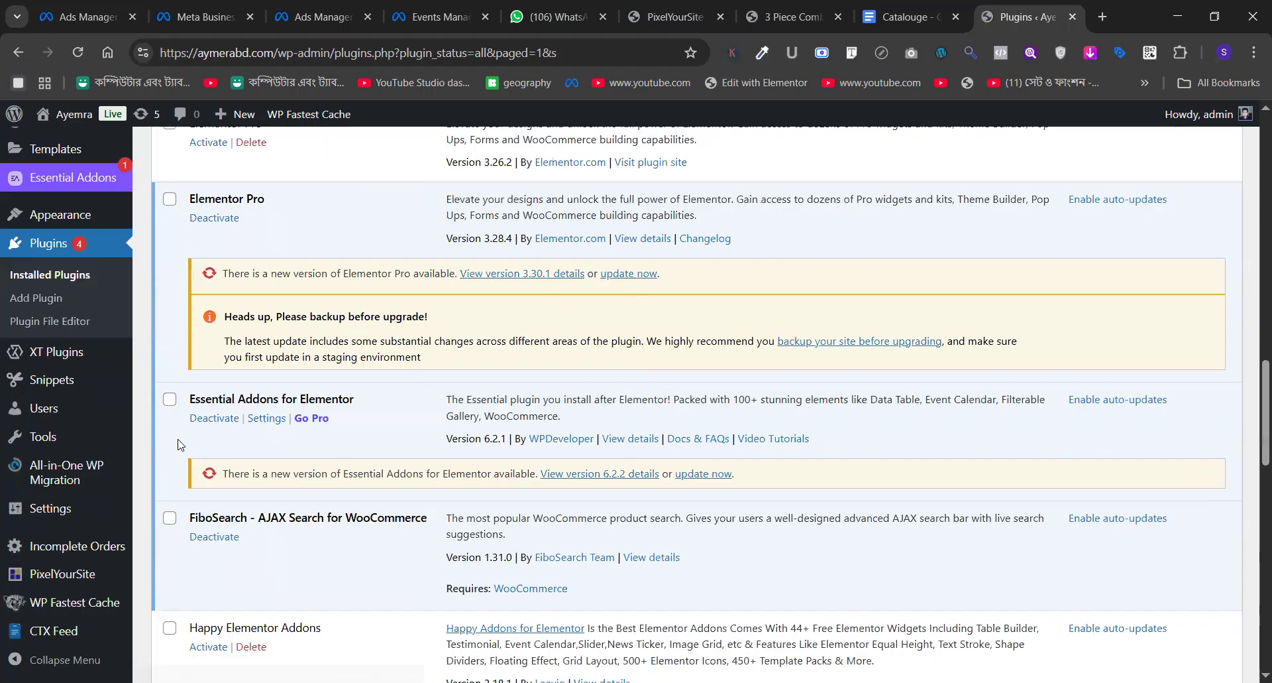
mouse_move(93, 633)
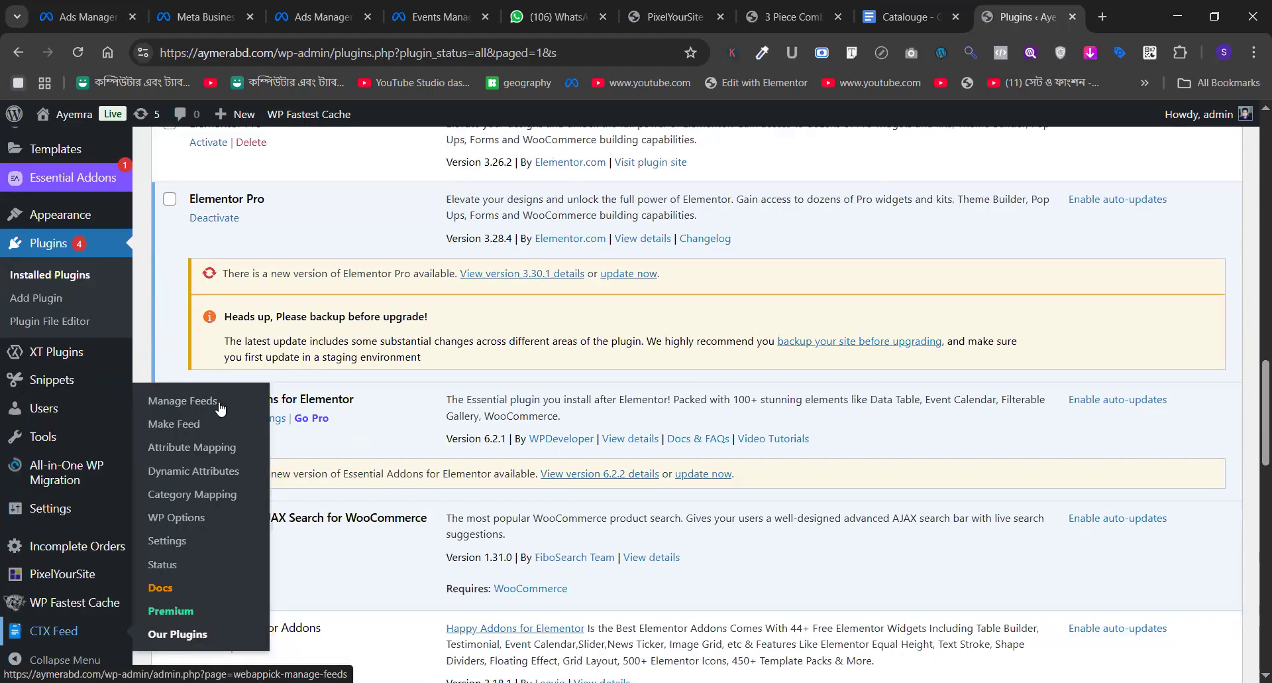
left_click(182, 426)
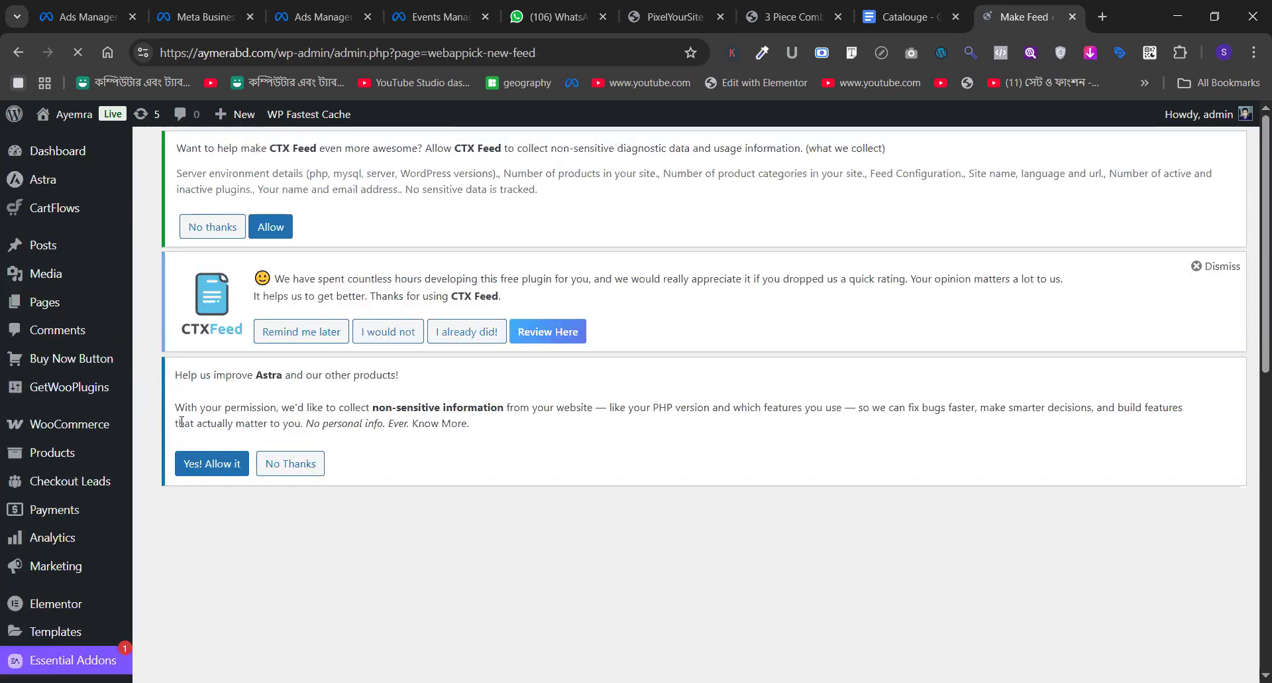
scroll(533, 381, "down", 3)
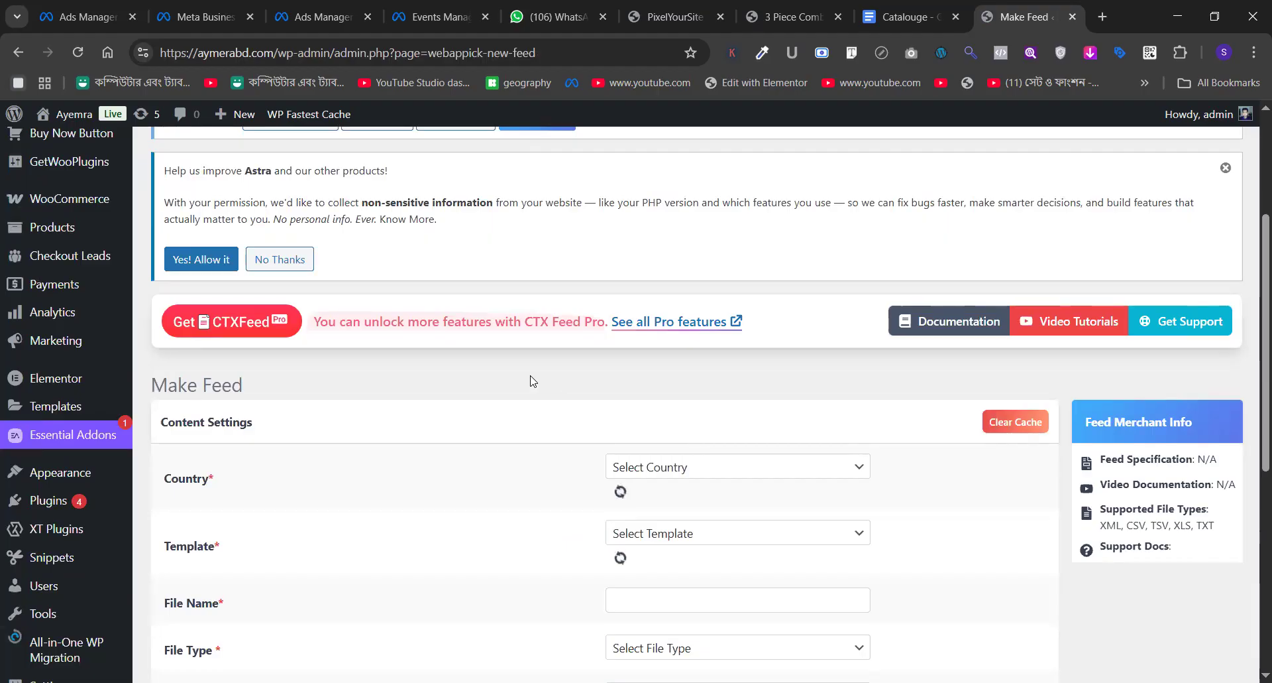
- Set the feed's country to Bangladesh and its template to Facebook Catalog / Instagram
scroll(534, 380, "down", 1)
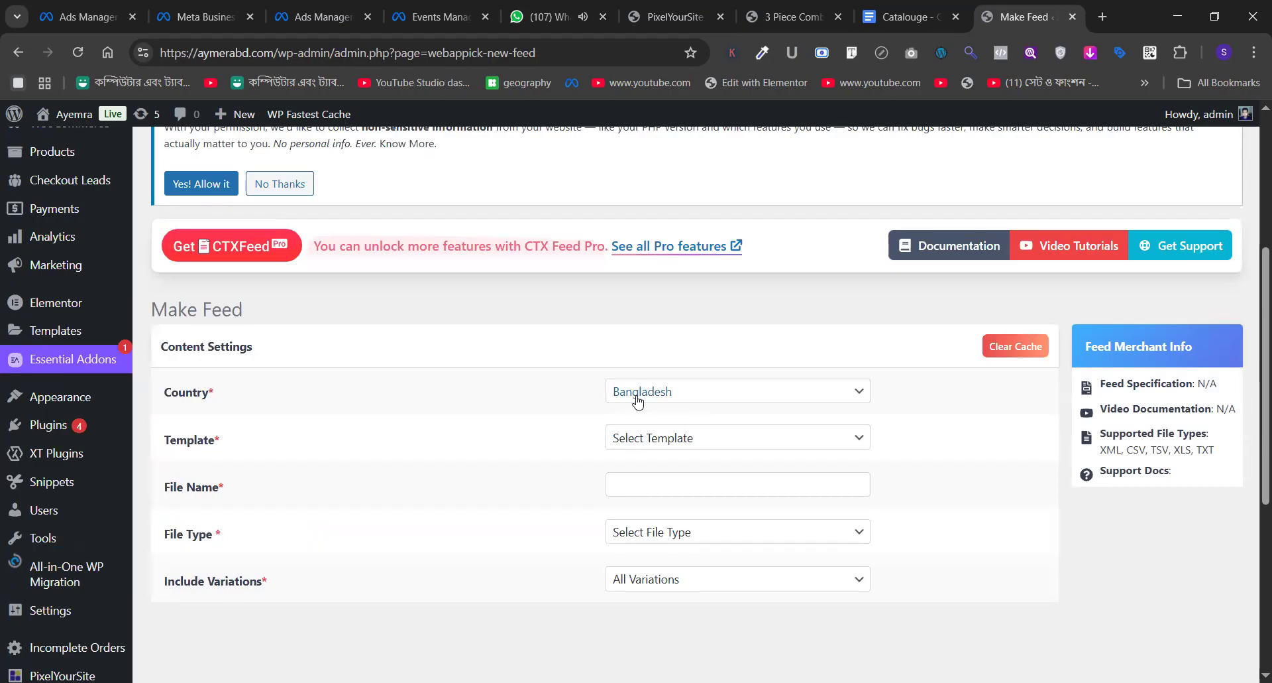
left_click(584, 5)
left_click(992, 5)
left_click(676, 437)
scroll(719, 279, "down", 2)
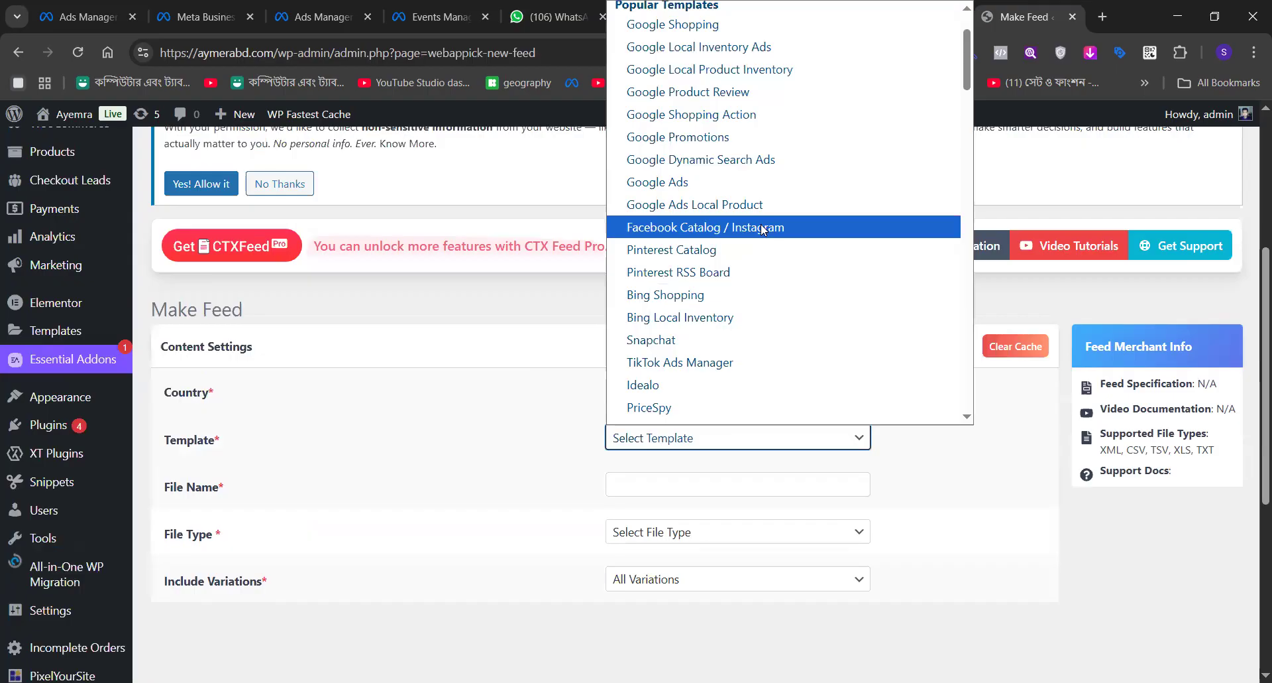
left_click(762, 229)
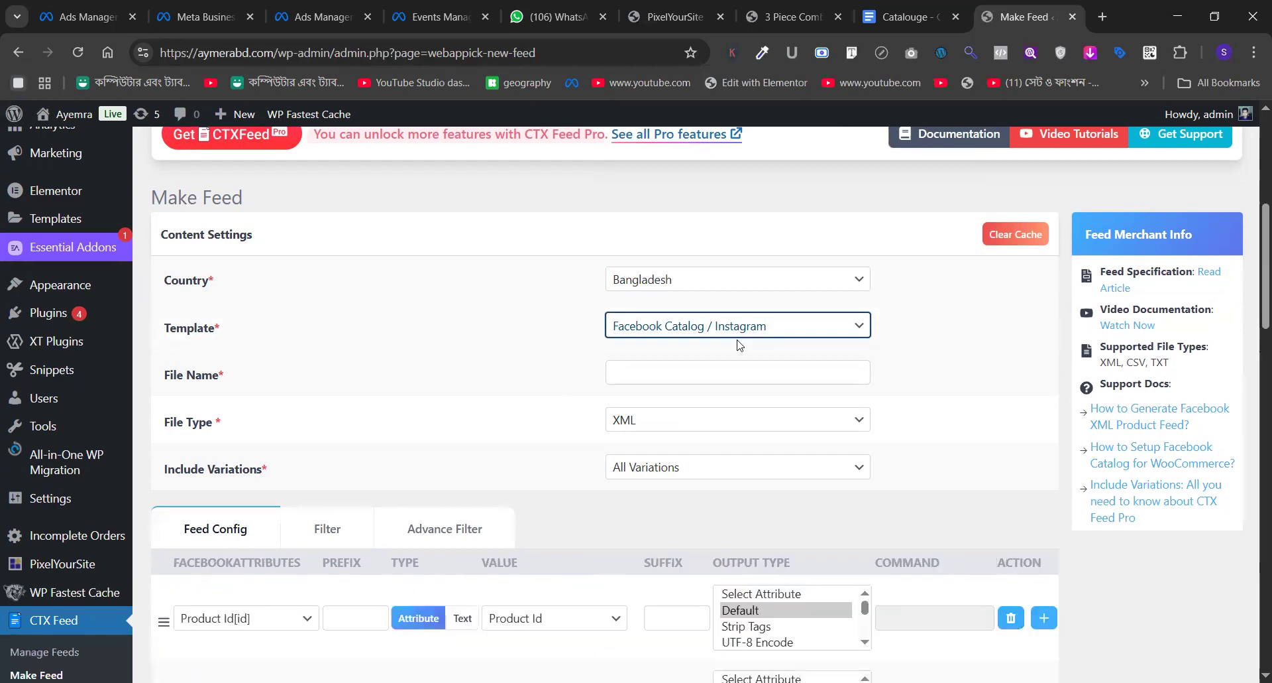
- Name the feed file "aymera", review the feed's attribute mappings, and generate the XML product feed
left_click(706, 375)
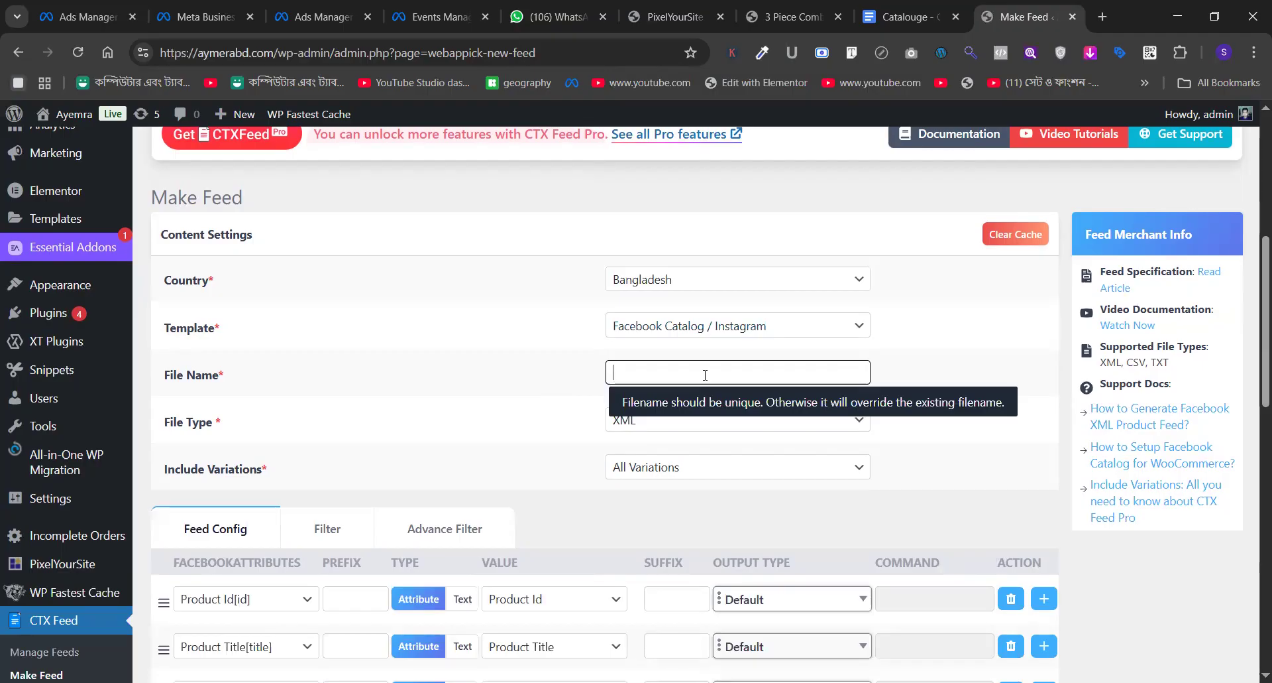
type("aymera")
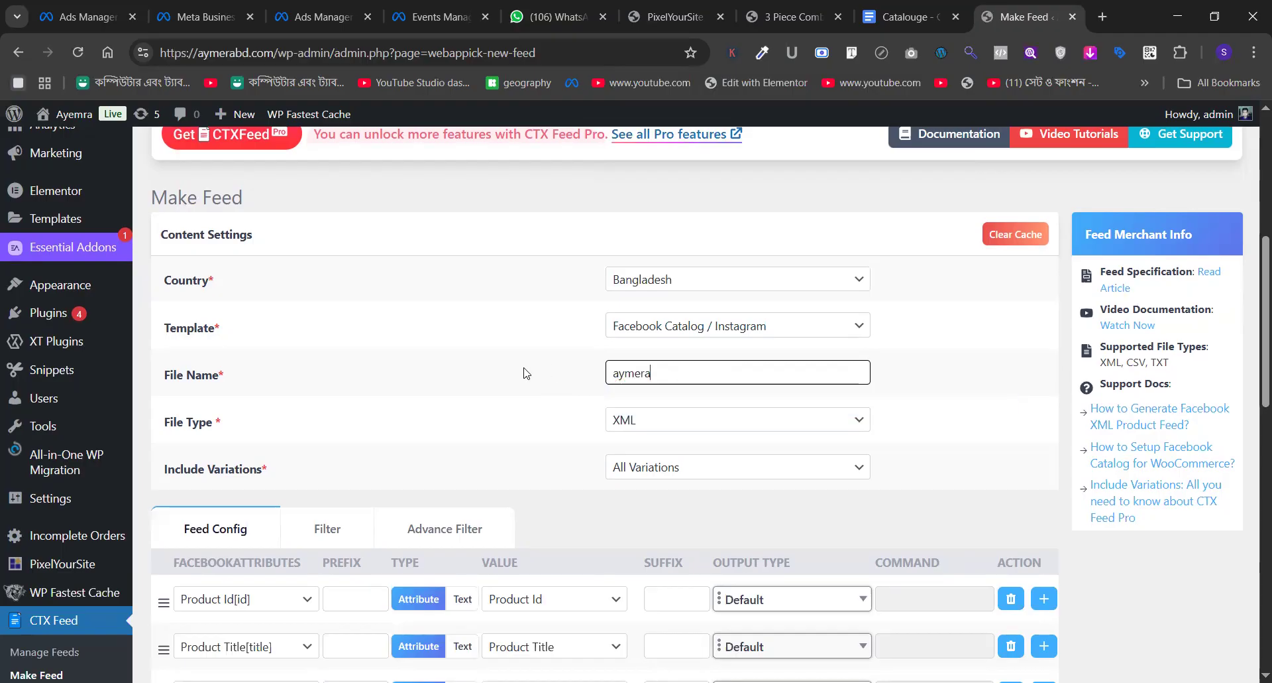
scroll(525, 370, "down", 2)
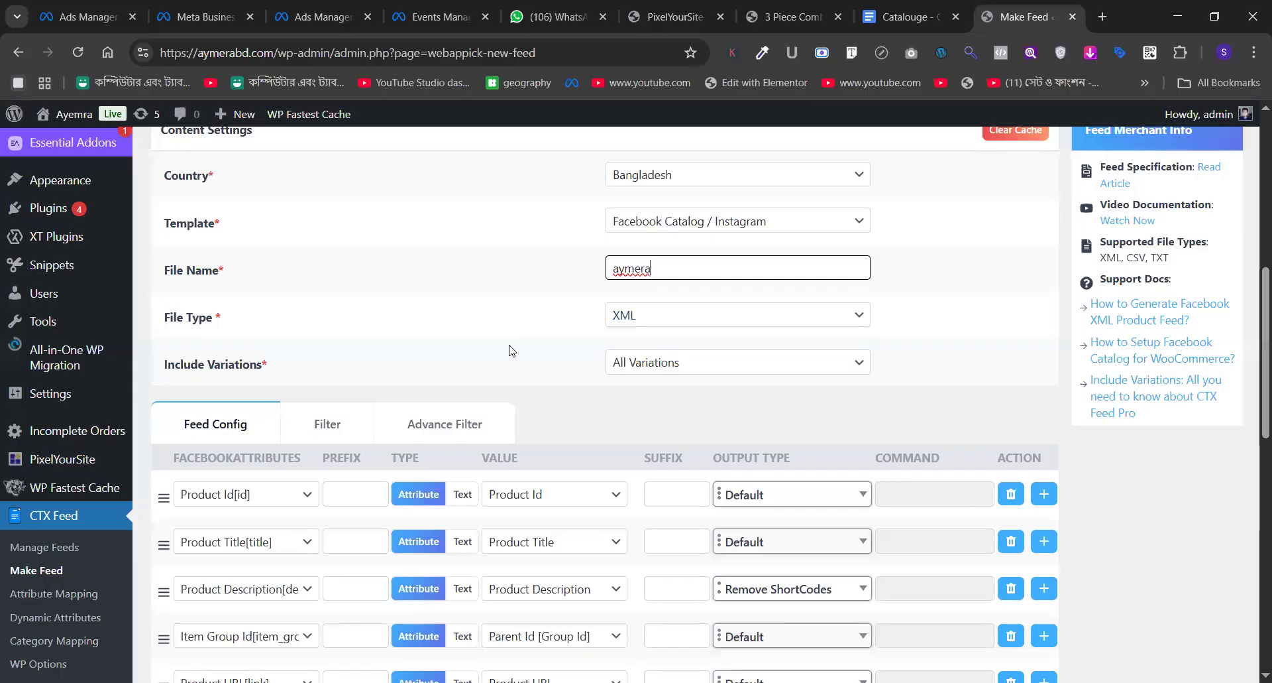
scroll(512, 350, "down", 10)
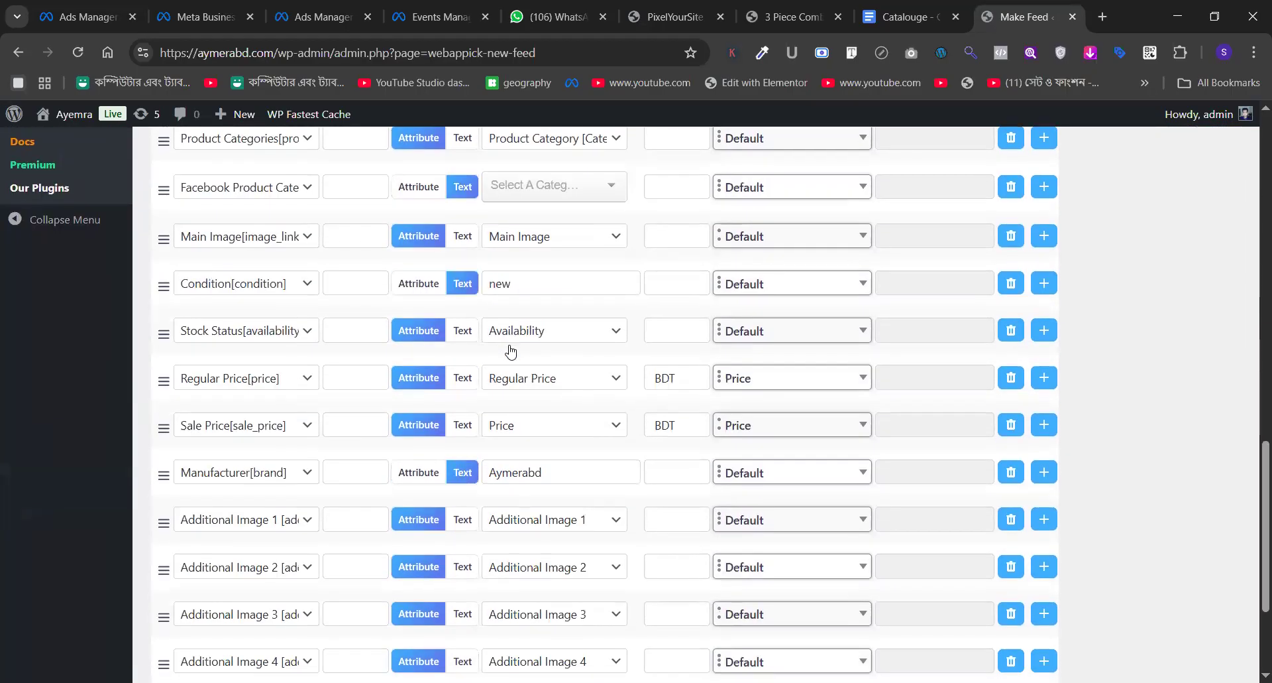
left_click(958, 600)
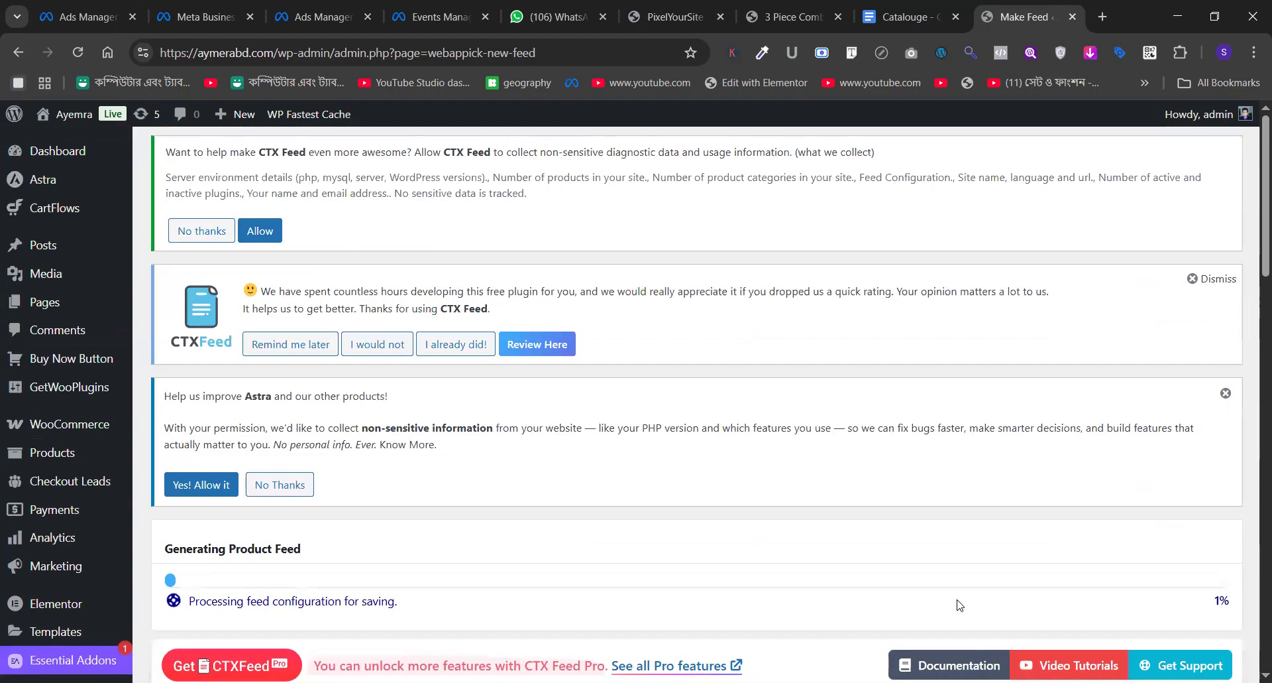
- Copy the link address of the generated feed URL
scroll(629, 482, "down", 2)
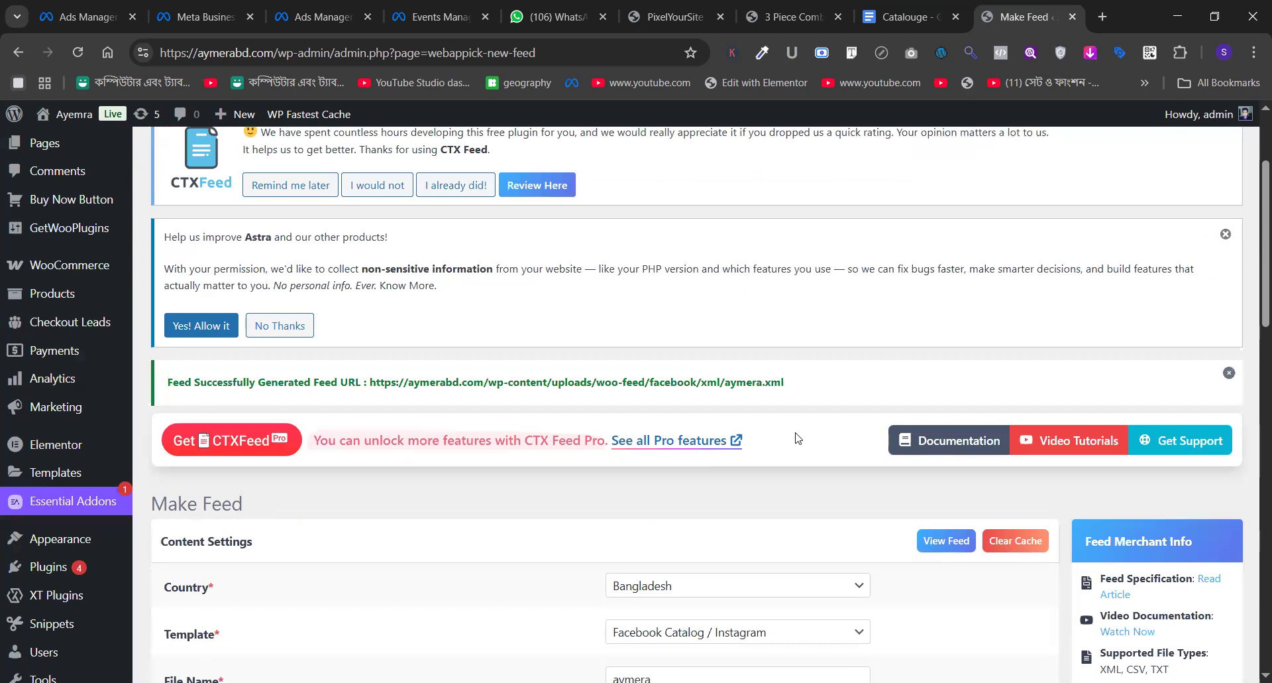
right_click(623, 387)
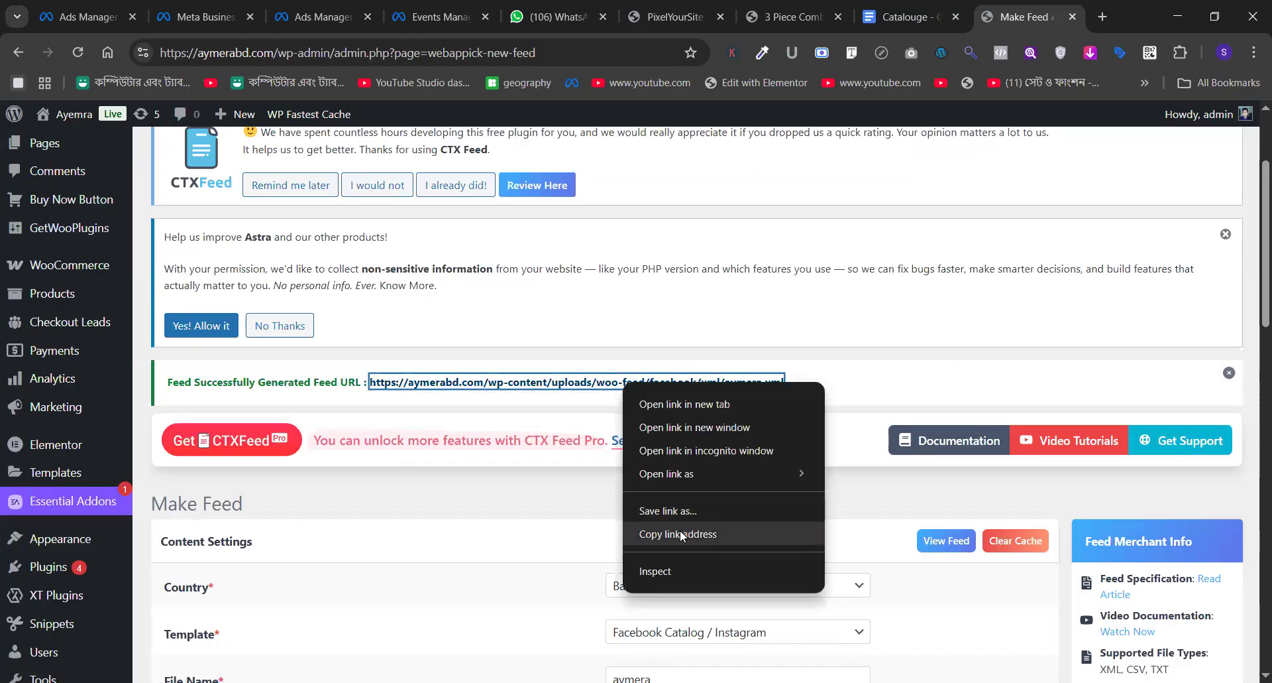
left_click(681, 535)
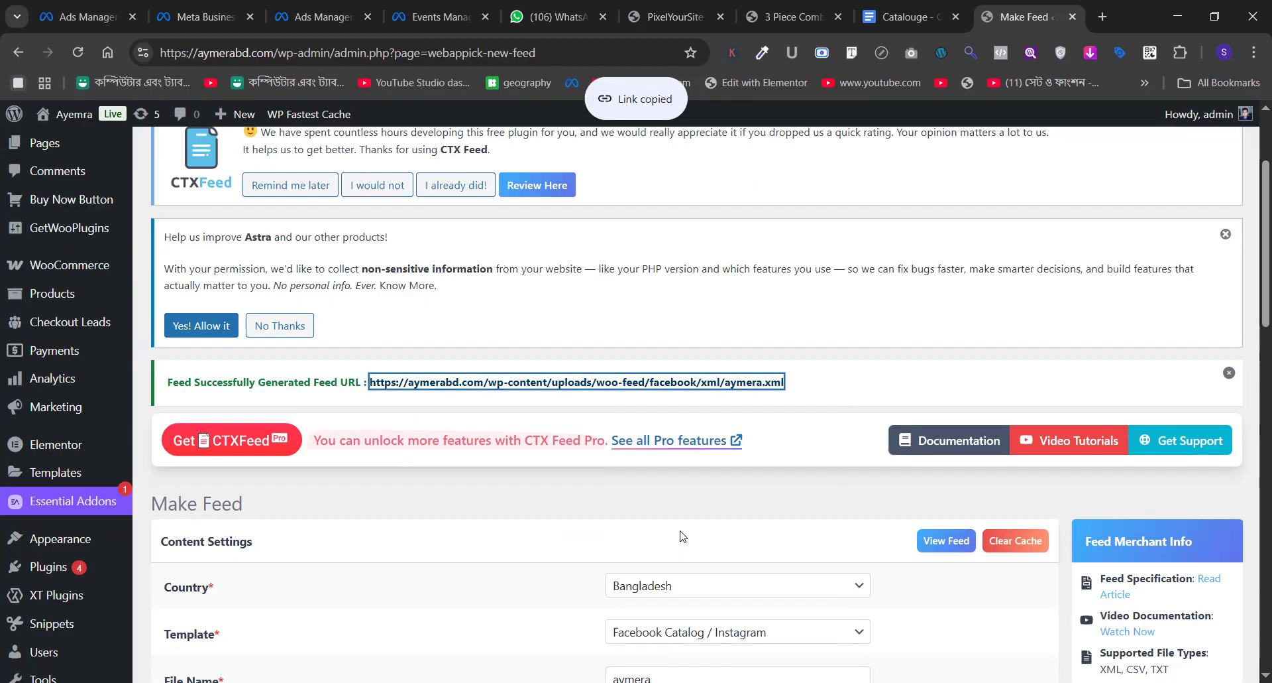
- Open the generated aymera.xml feed and examine its product entries, including titles, links, prices and images
left_click(608, 383)
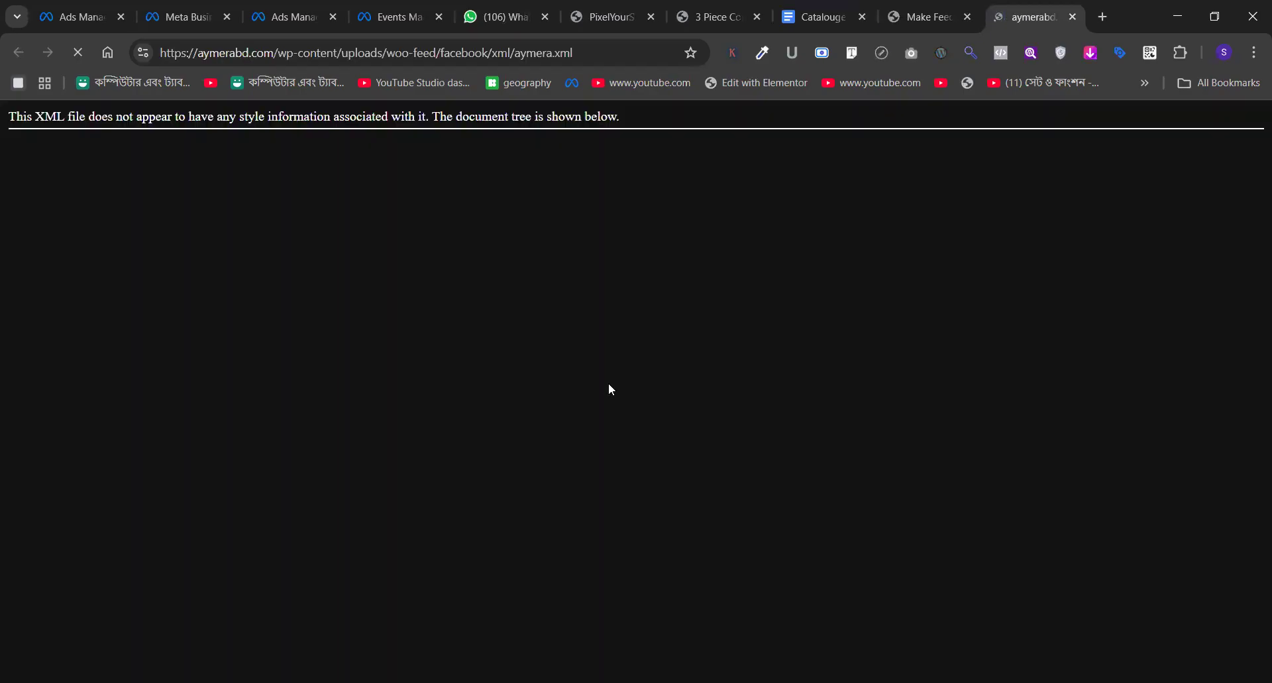
scroll(611, 389, "down", 4)
scroll(611, 389, "down", 10)
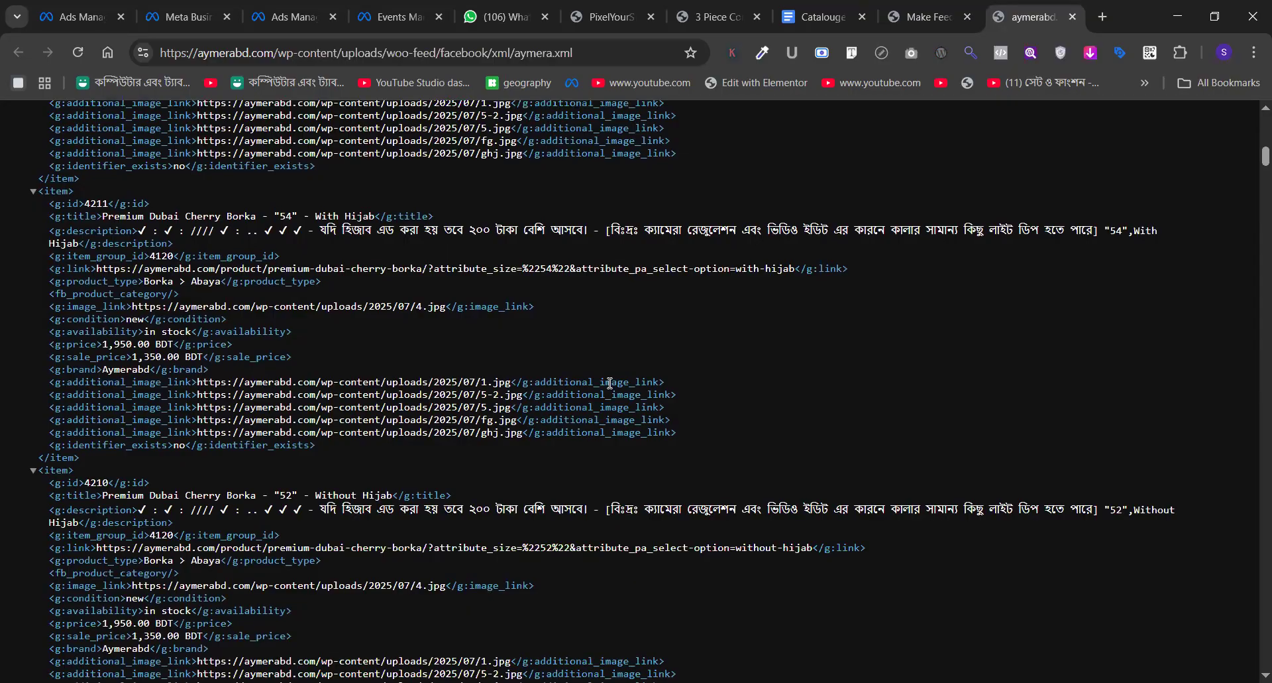
scroll(610, 383, "down", 1)
scroll(611, 383, "down", 15)
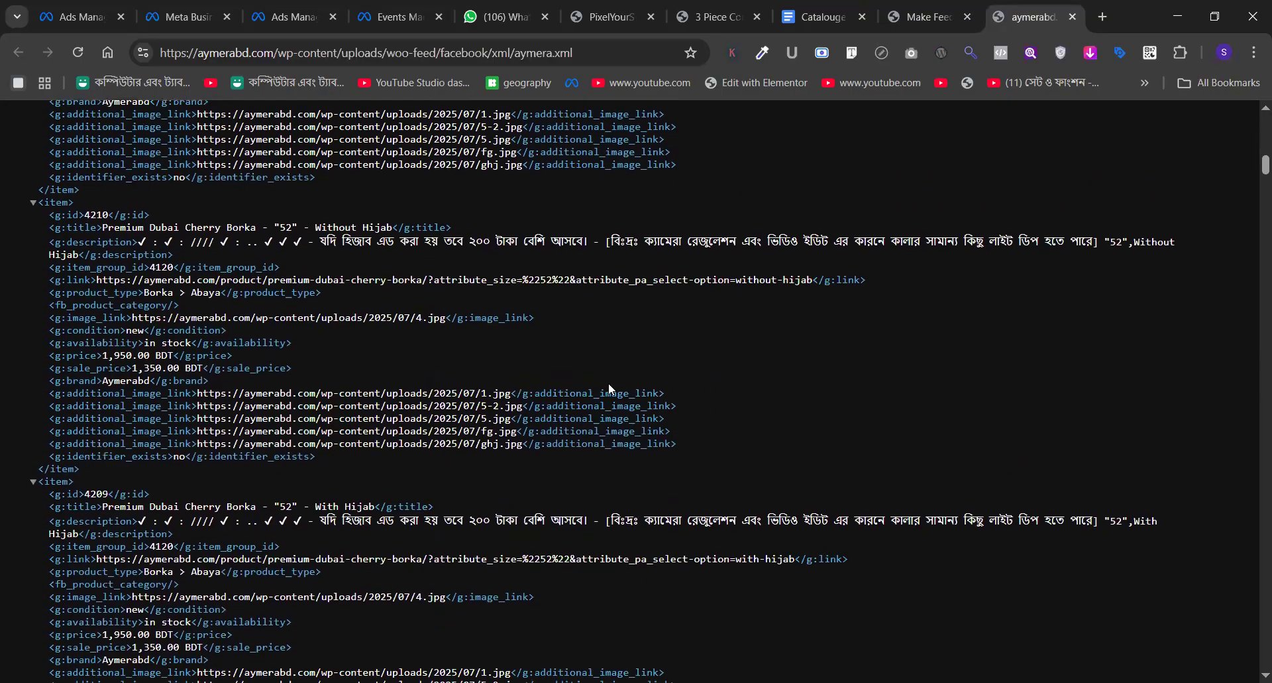
scroll(476, 358, "down", 7)
scroll(474, 358, "up", 6)
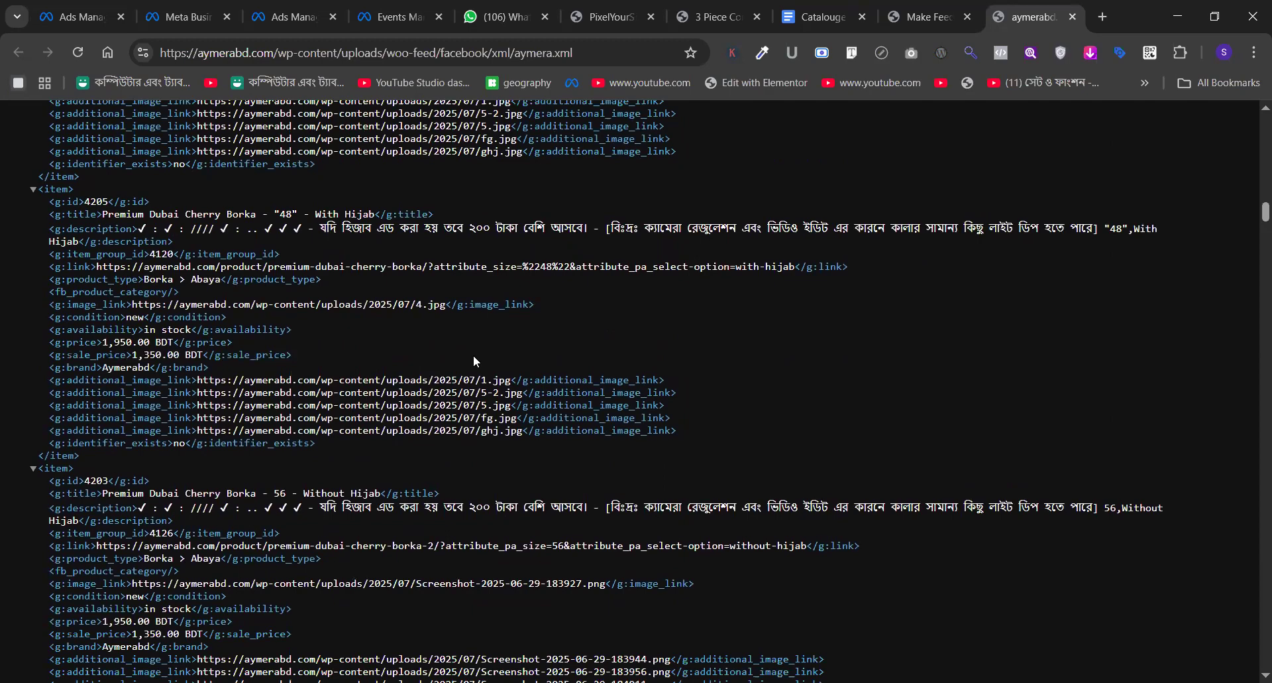
scroll(475, 361, "down", 2)
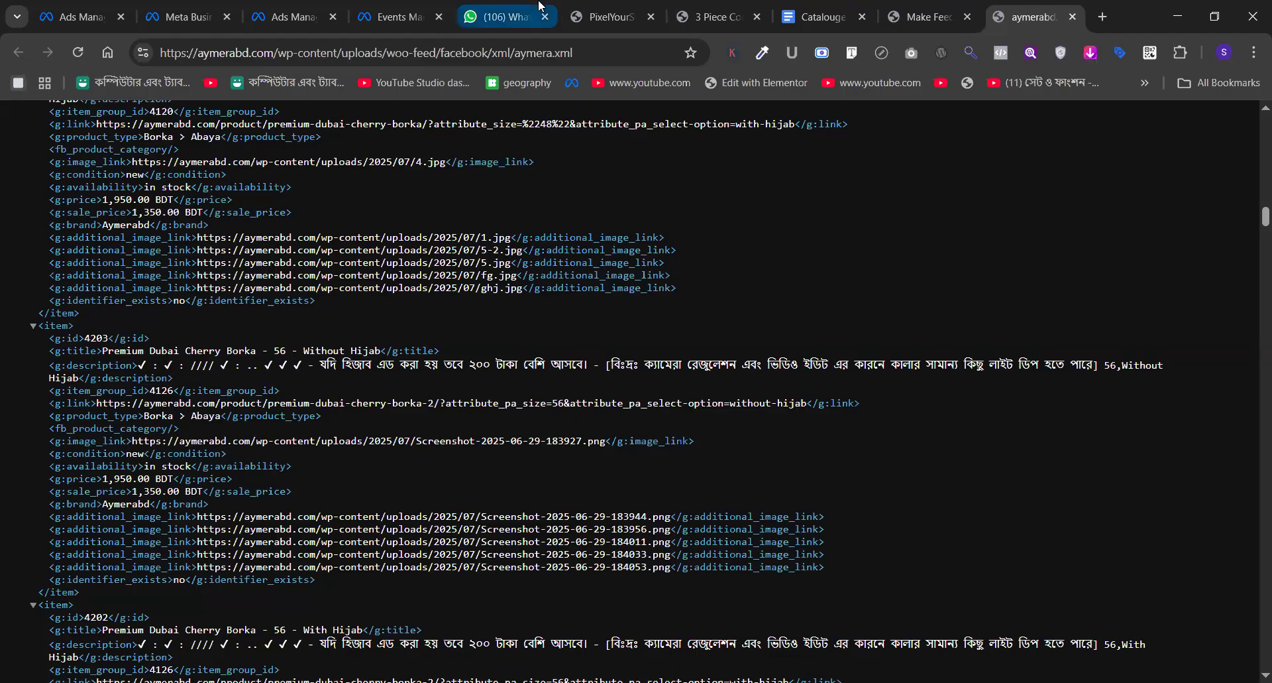
left_click(918, 5)
left_click(1001, 5)
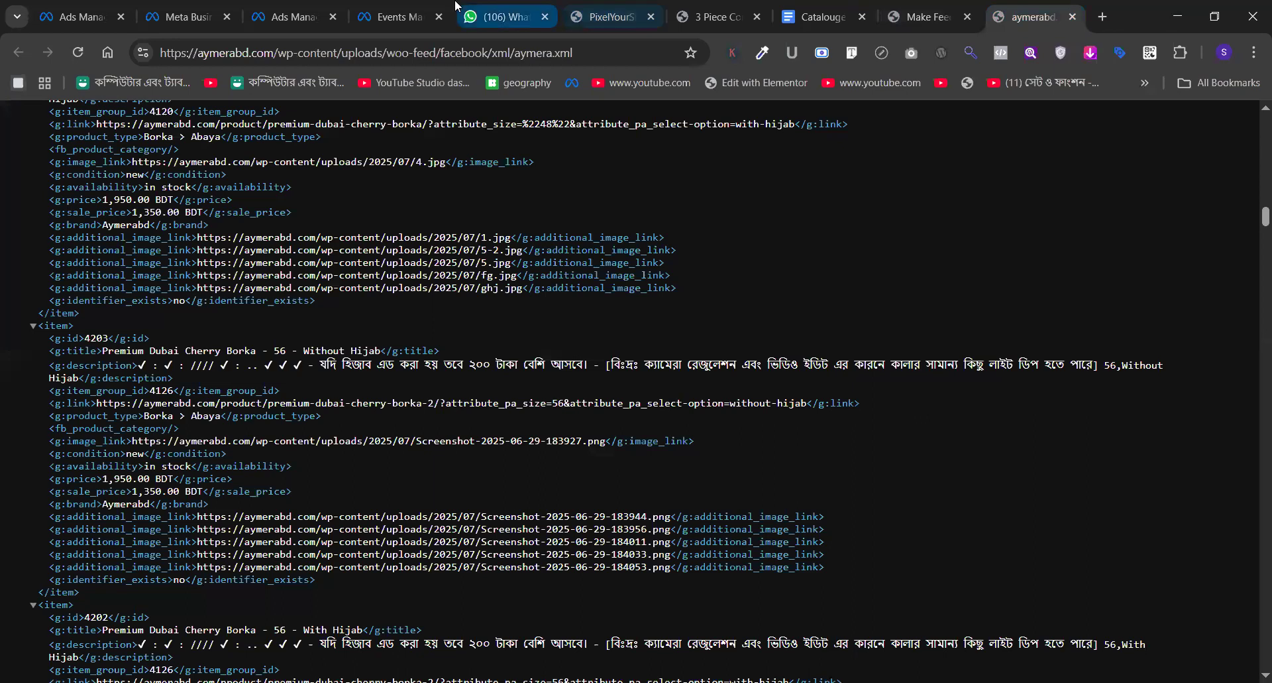
- Open Meta Business Suite in a new tab, and go to the business portfolio's Catalogs page under Data Sources in the settings
left_click(1103, 17)
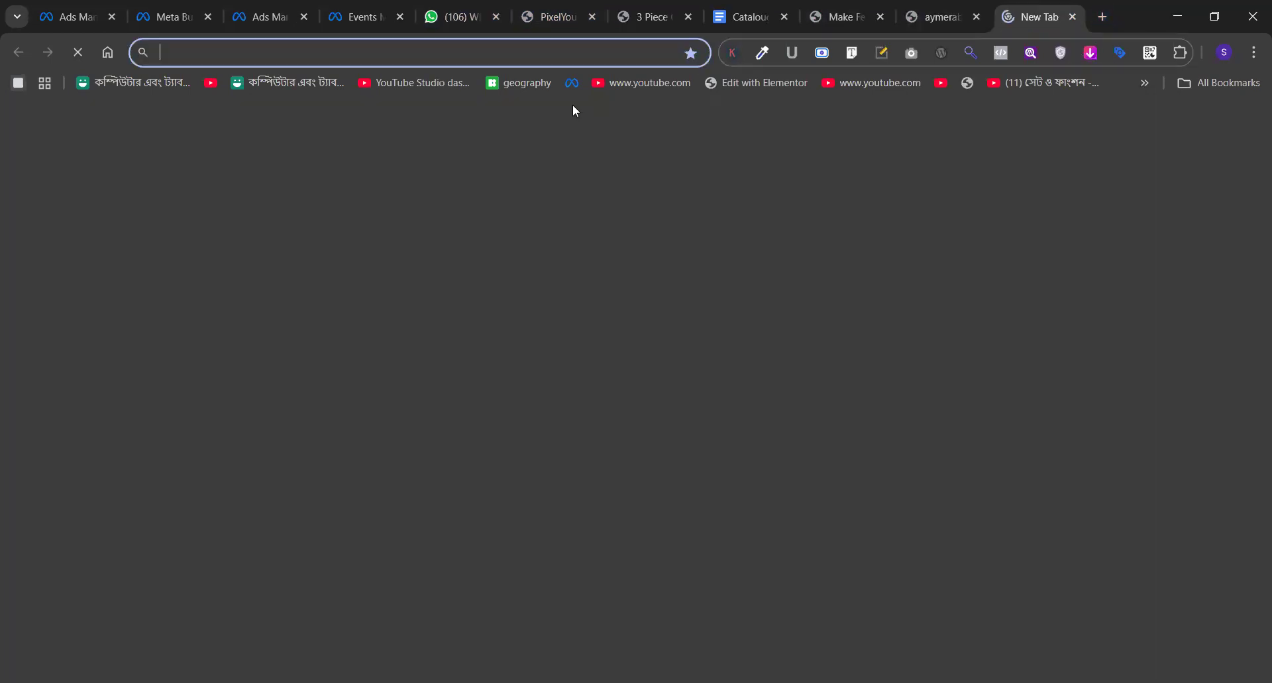
type("bus")
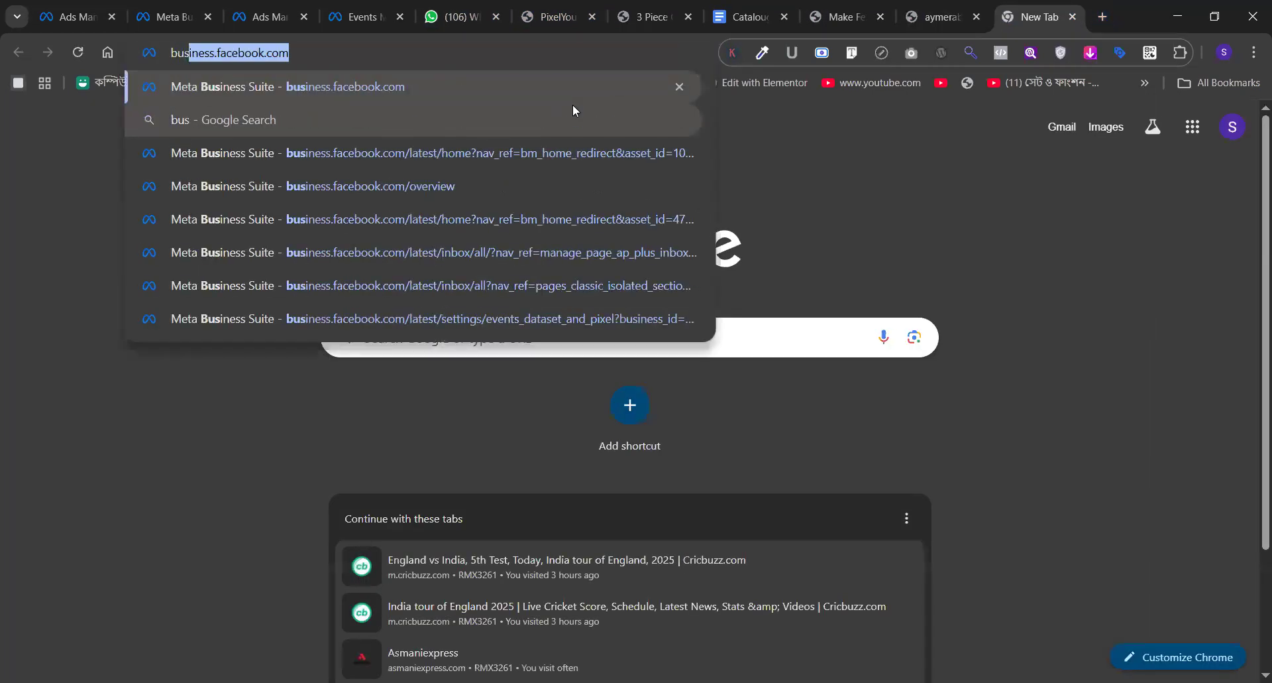
key("Return")
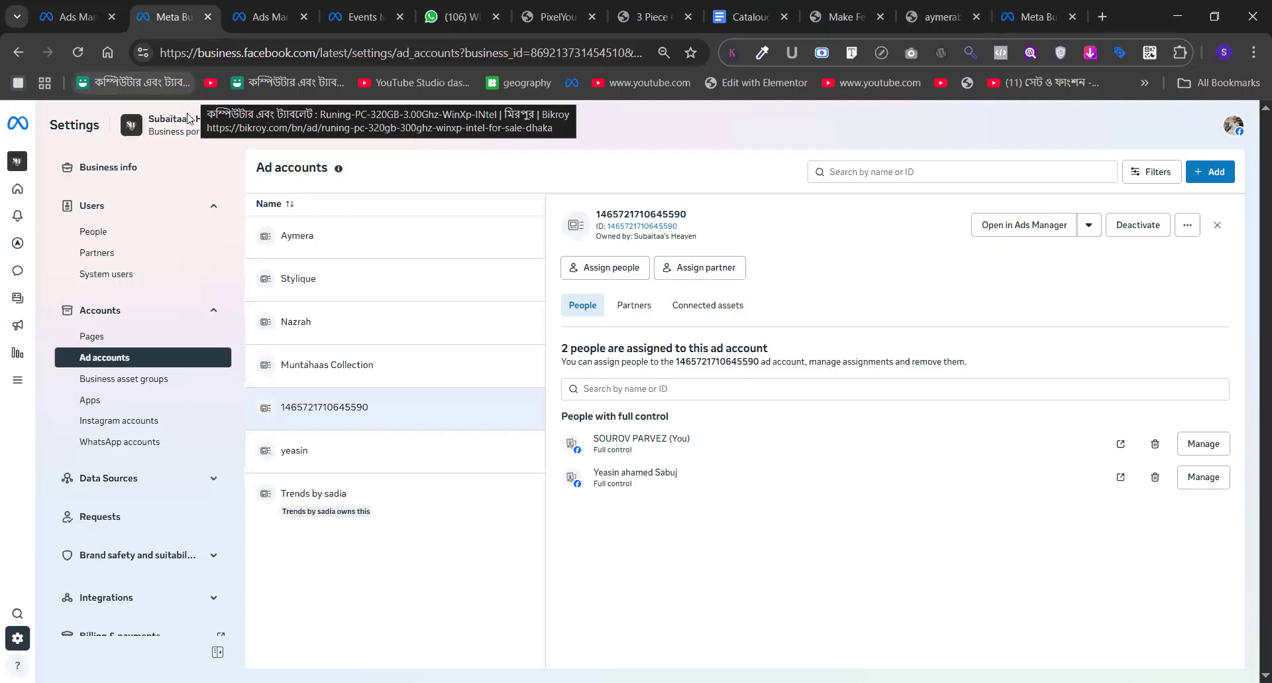
scroll(147, 421, "down", 1)
left_click(147, 418)
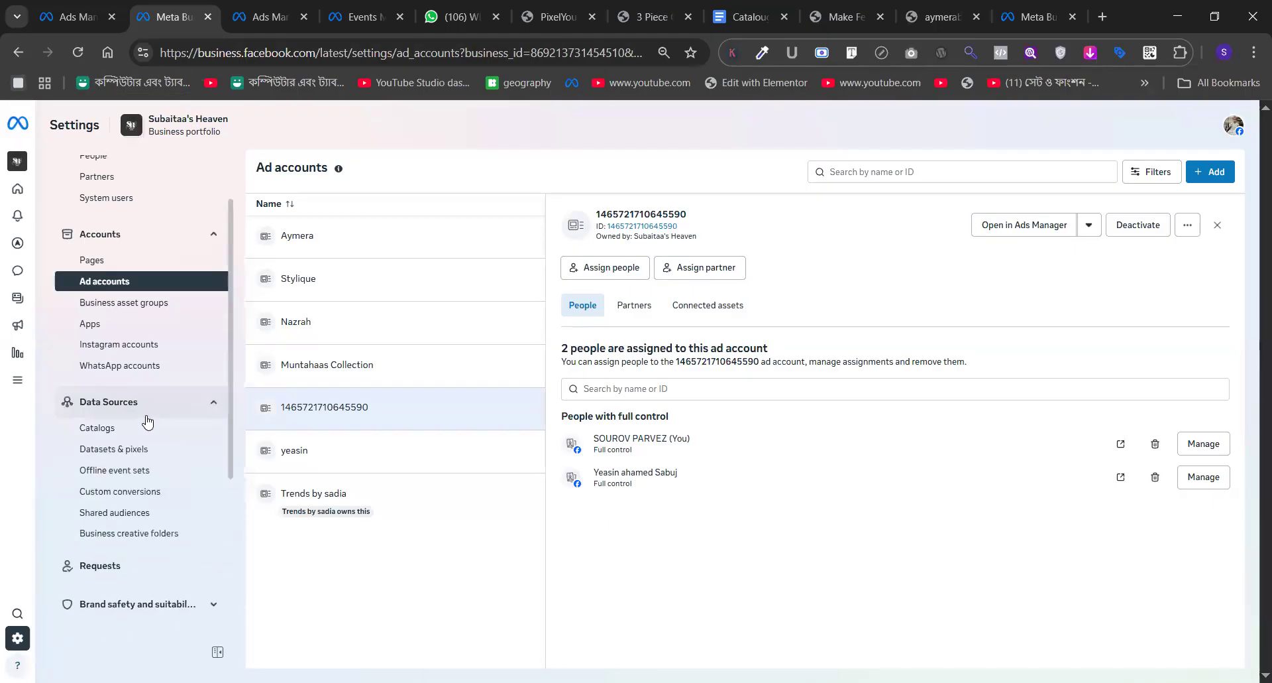
left_click(96, 428)
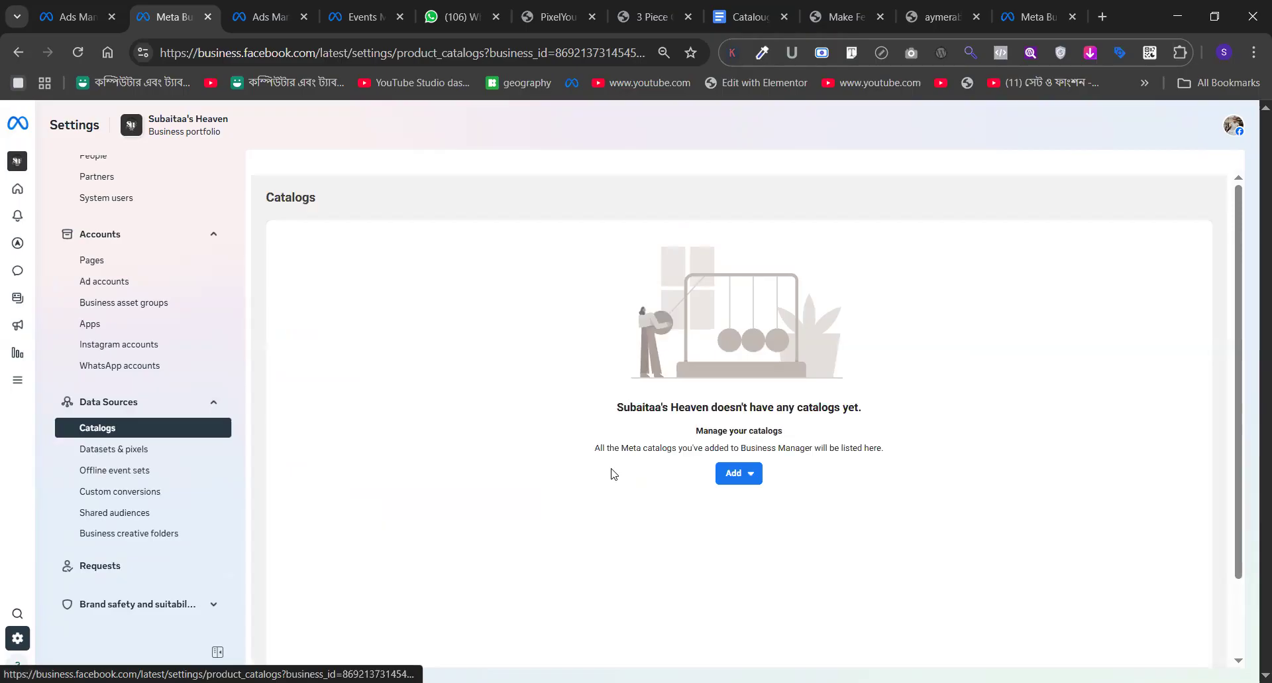
- Choose to create a new catalog for the business portfolio and look through Commerce Manager's Get started page
left_click(743, 473)
scroll(788, 502, "down", 1)
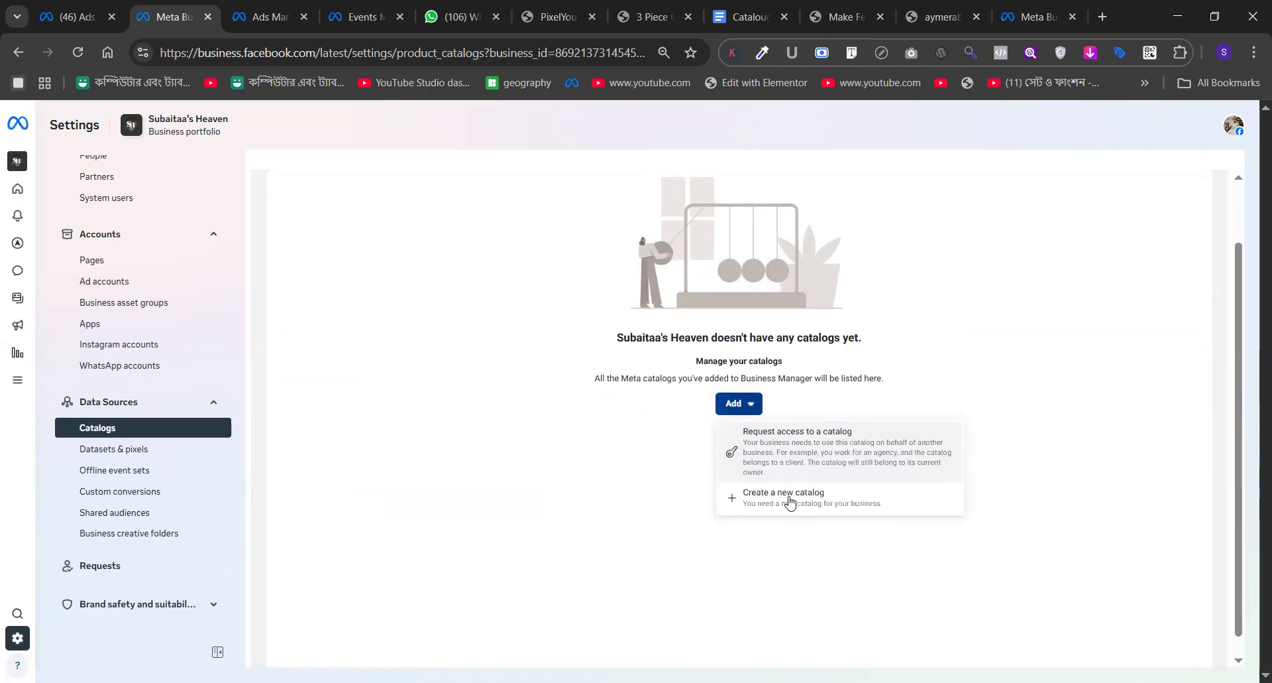
left_click(822, 491)
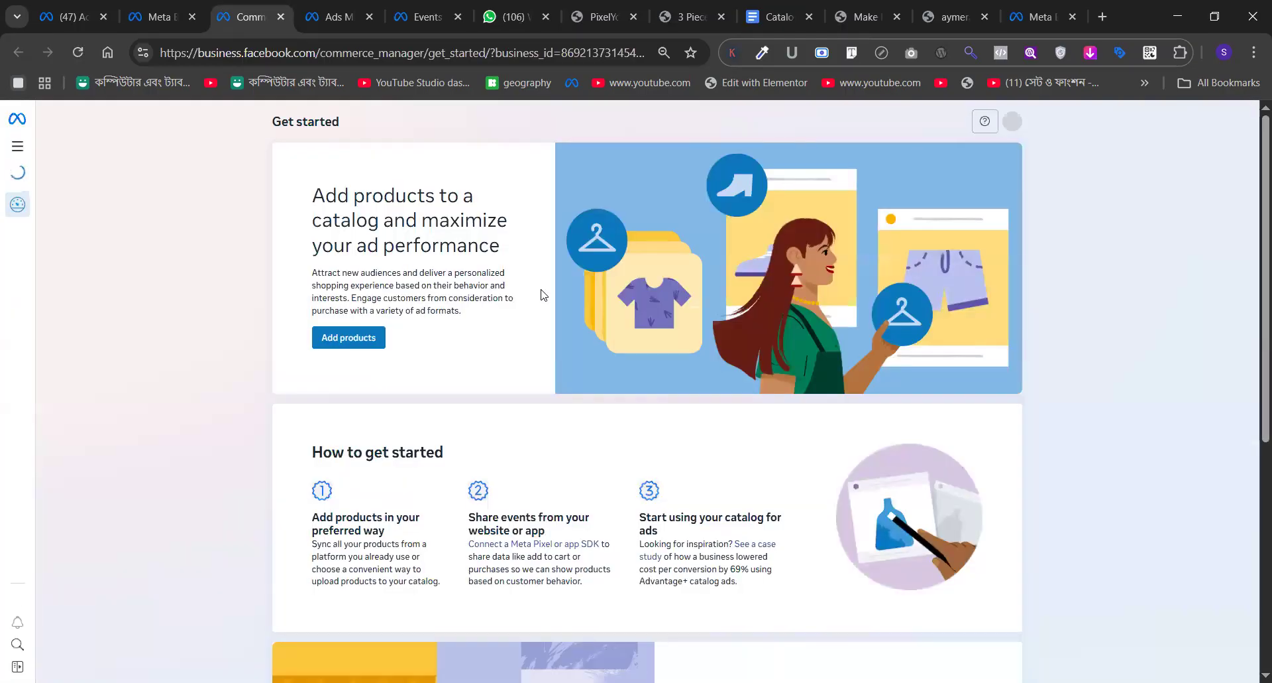
scroll(424, 272, "down", 2)
scroll(424, 272, "down", 4)
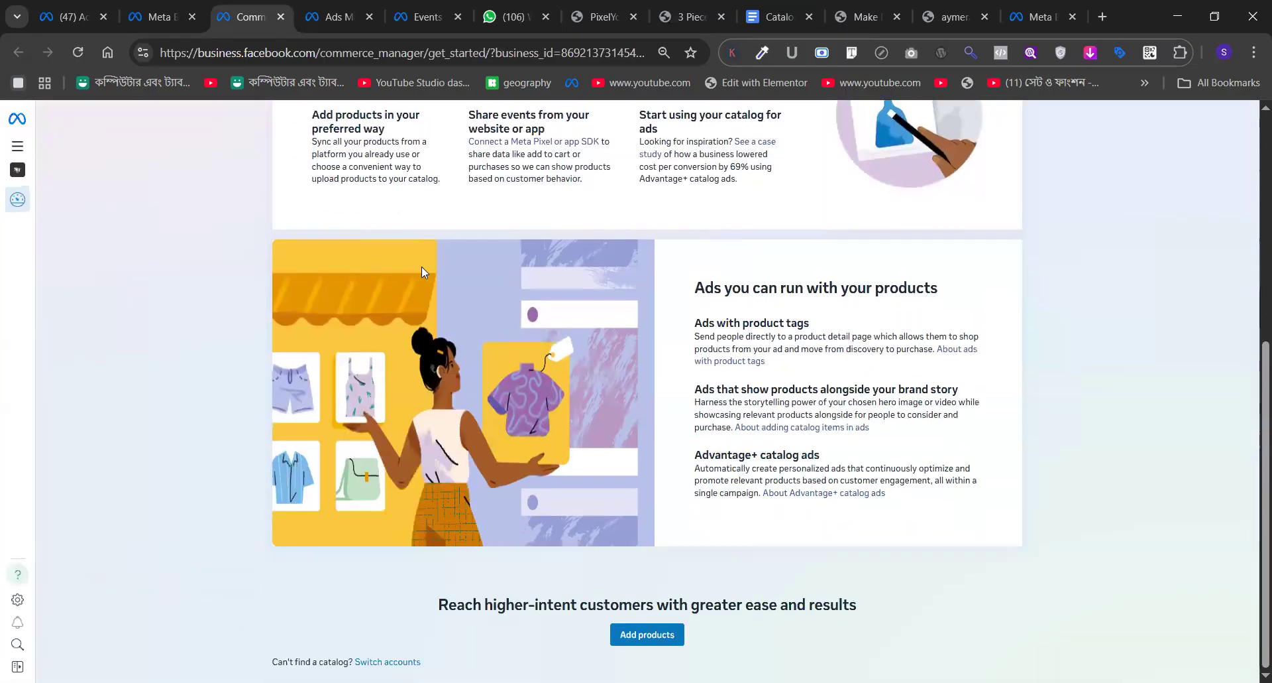
scroll(439, 326, "up", 6)
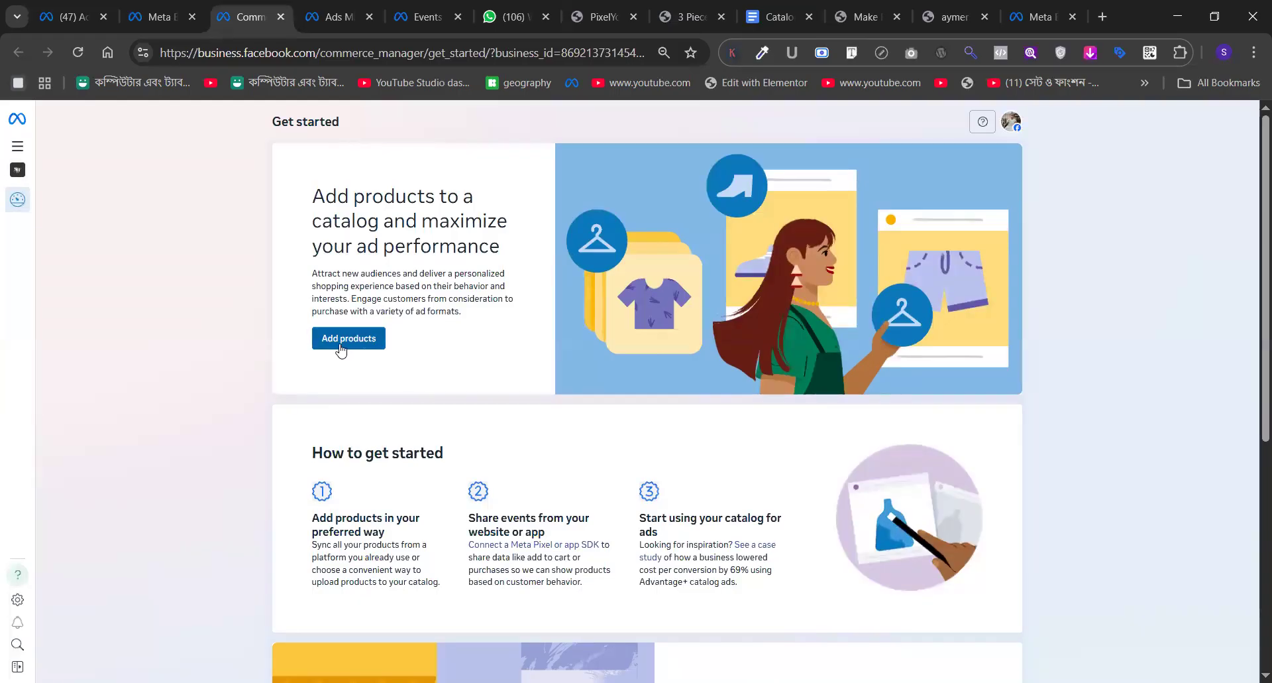
scroll(340, 349, "down", 1)
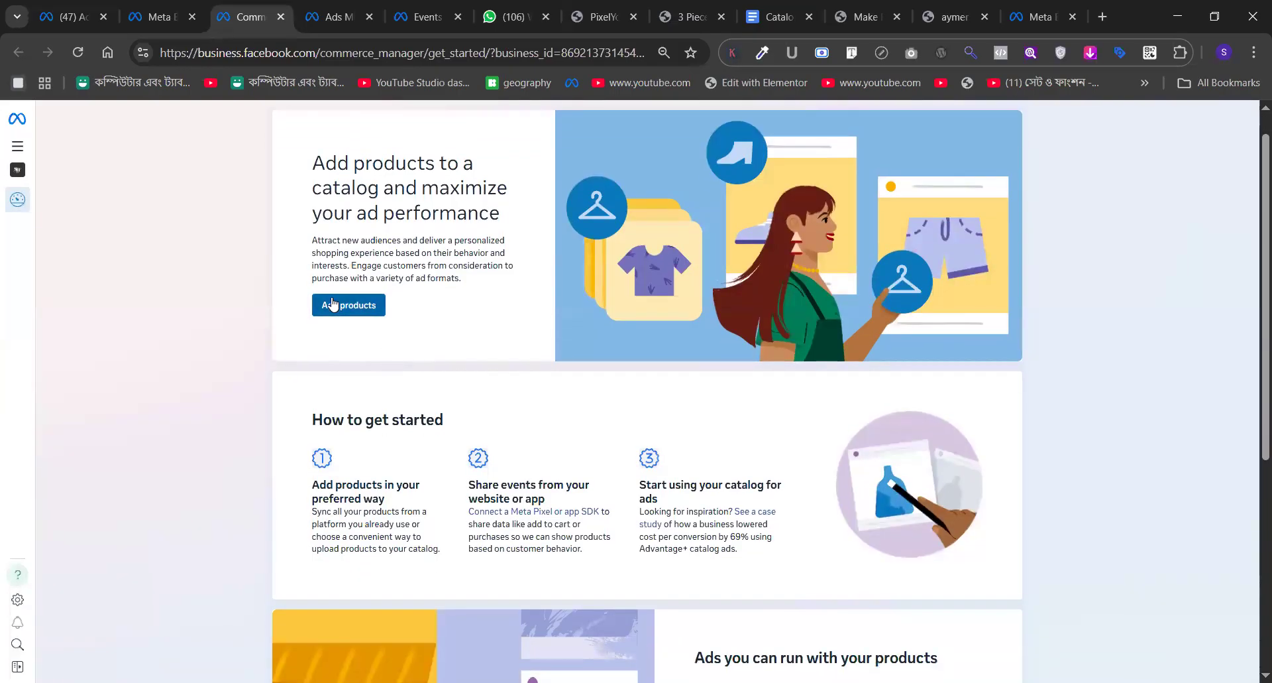
scroll(333, 304, "down", 5)
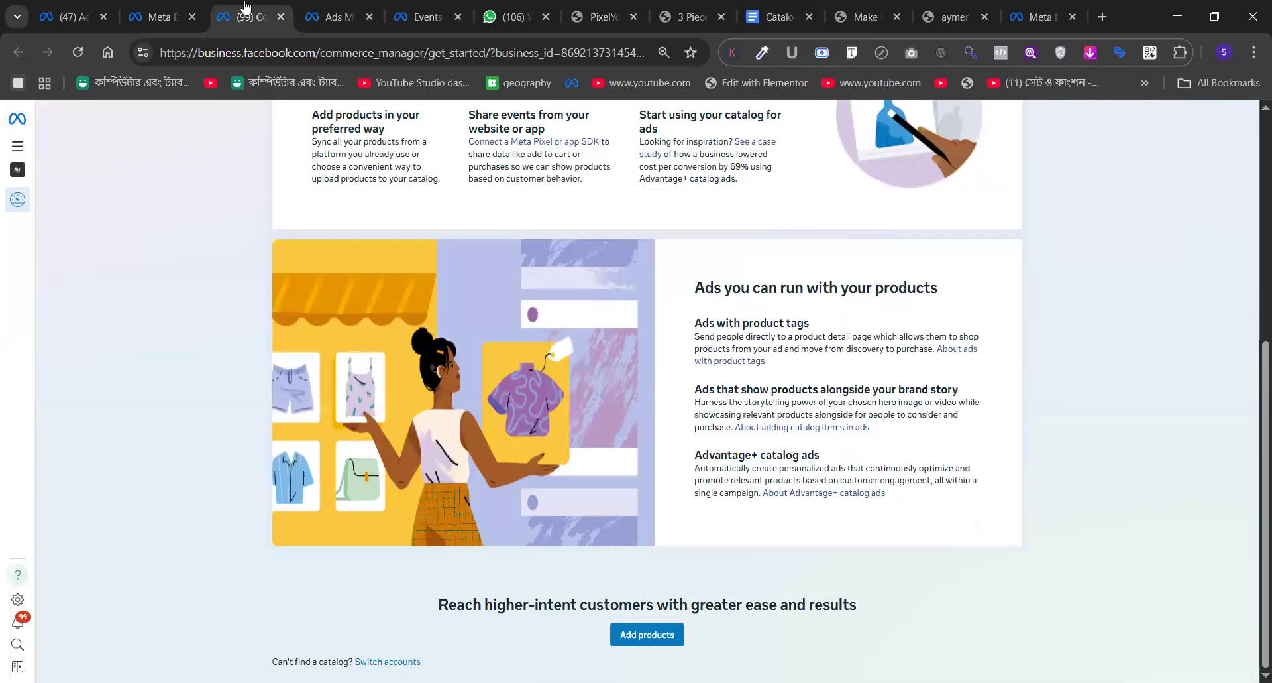
- Return to the Catalogs settings, start creating a new catalog again and proceed through adding products to the catalog's basic info form
key("ctrl+shift+Tab")
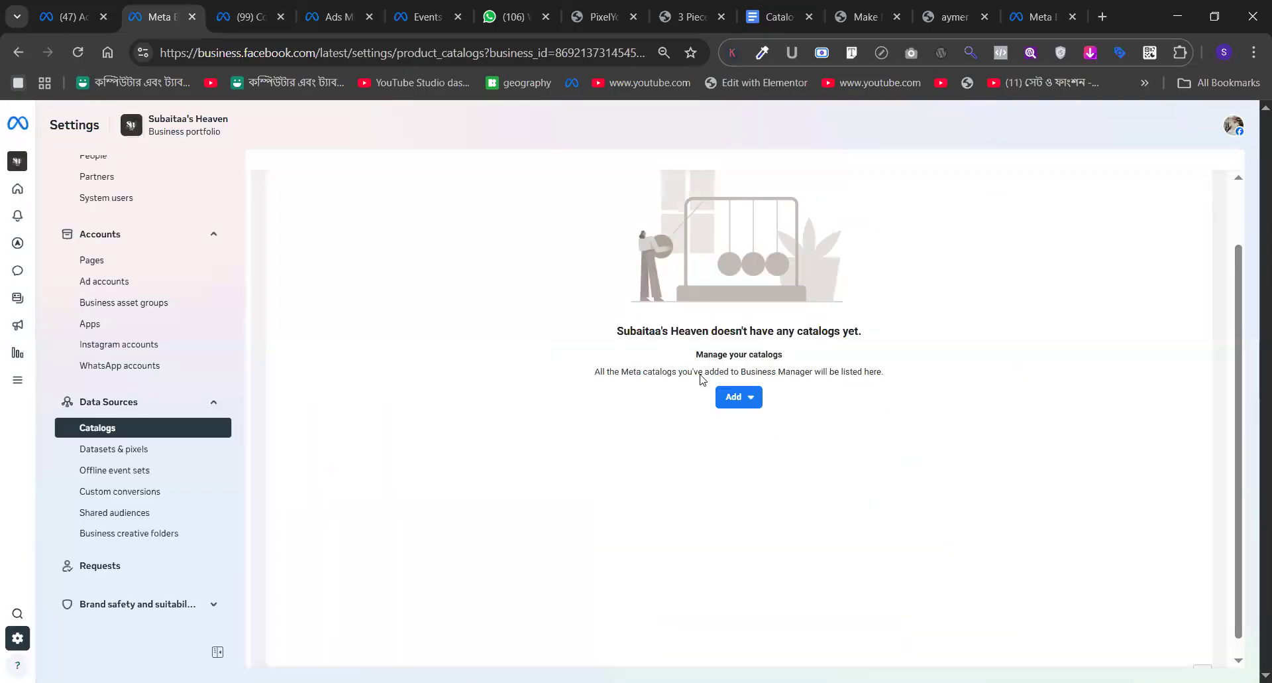
left_click(746, 397)
left_click(776, 487)
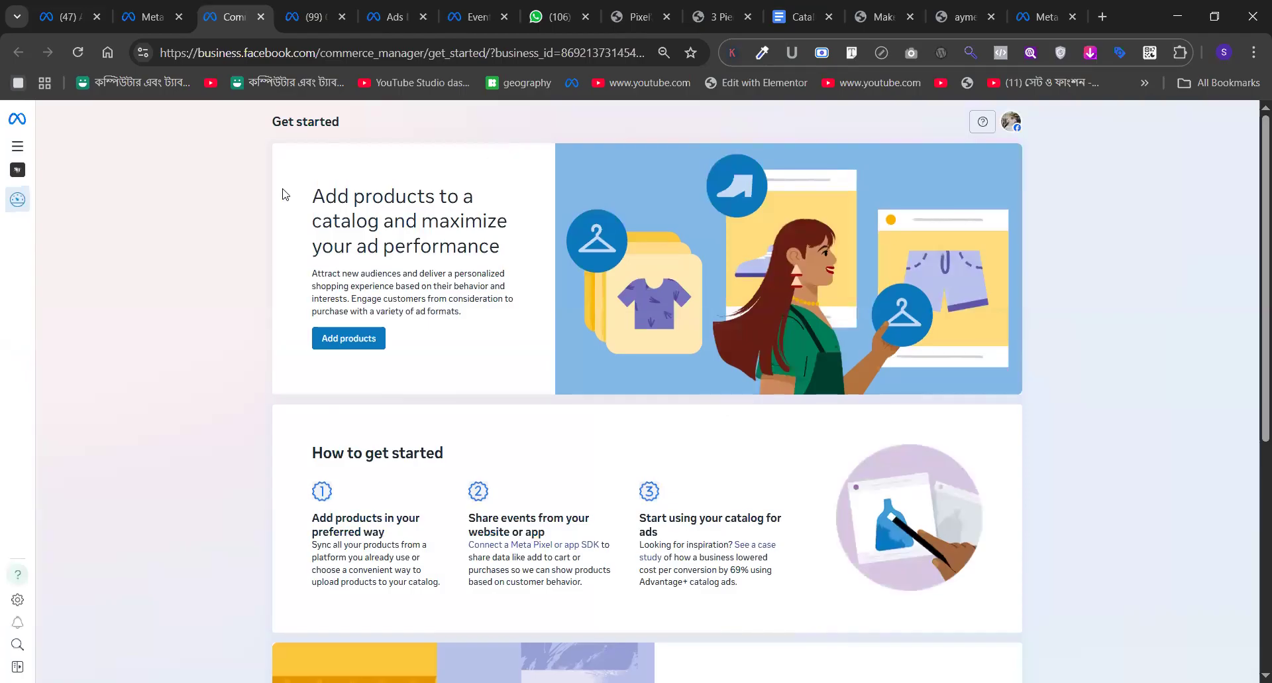
left_click(350, 343)
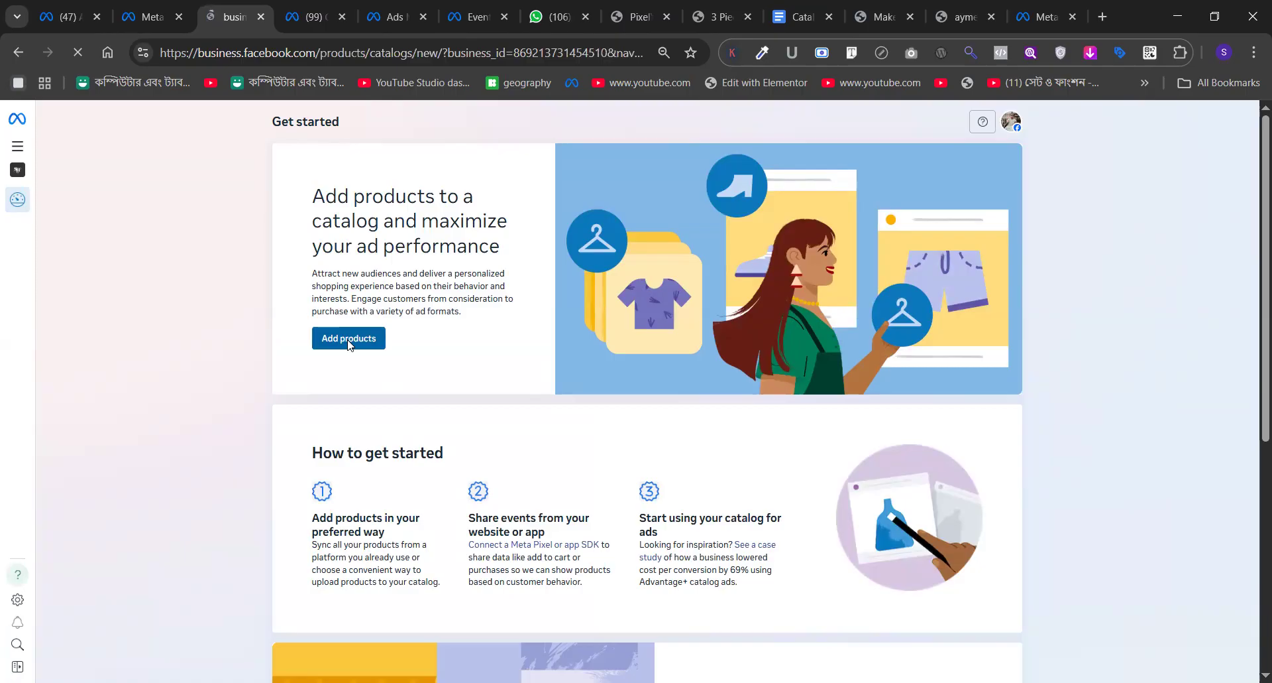
scroll(348, 342, "down", 4)
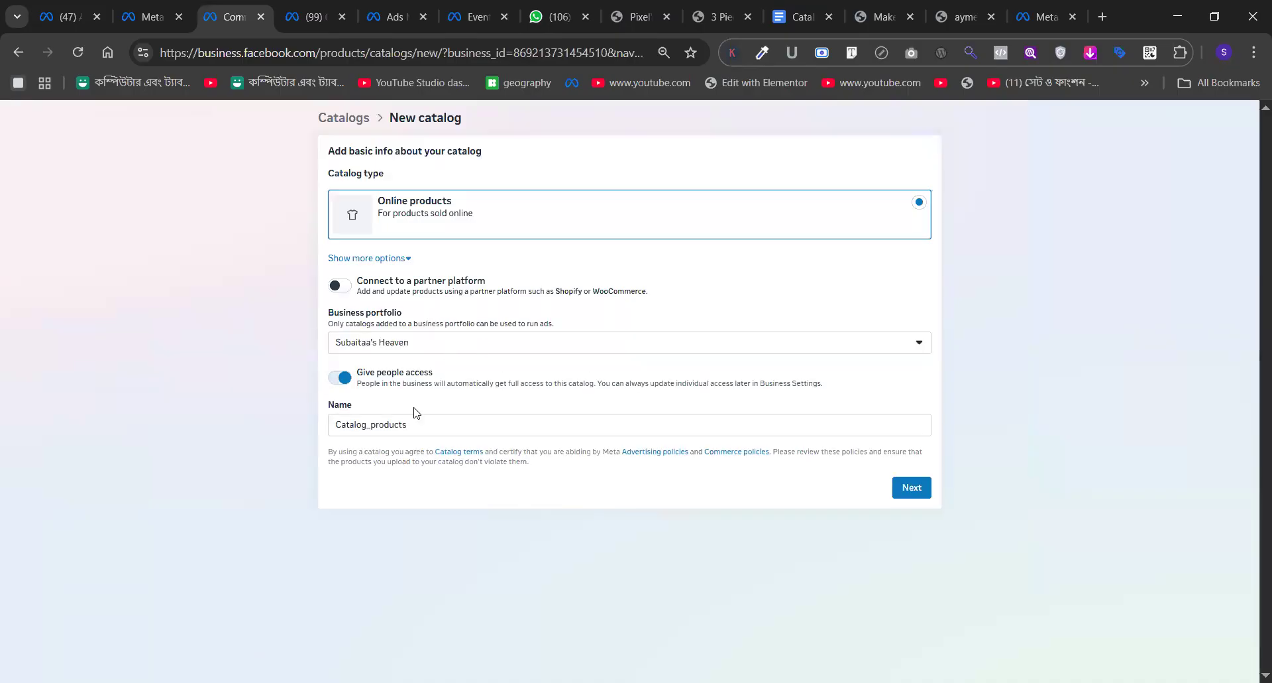
- Name the new catalog "Aymera_cat" and connect the Aymera Meta Pixel to it for event tracking
double_click(402, 427)
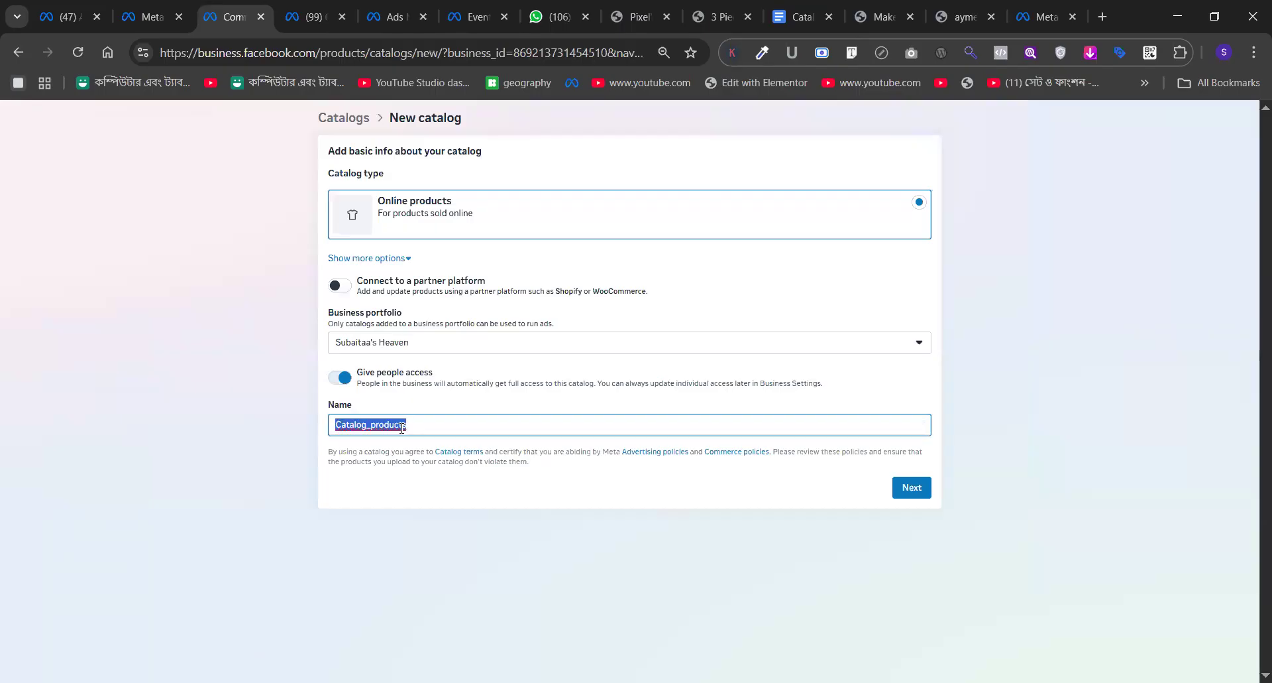
type("At")
type("ymera")
type("_cat")
left_click(923, 488)
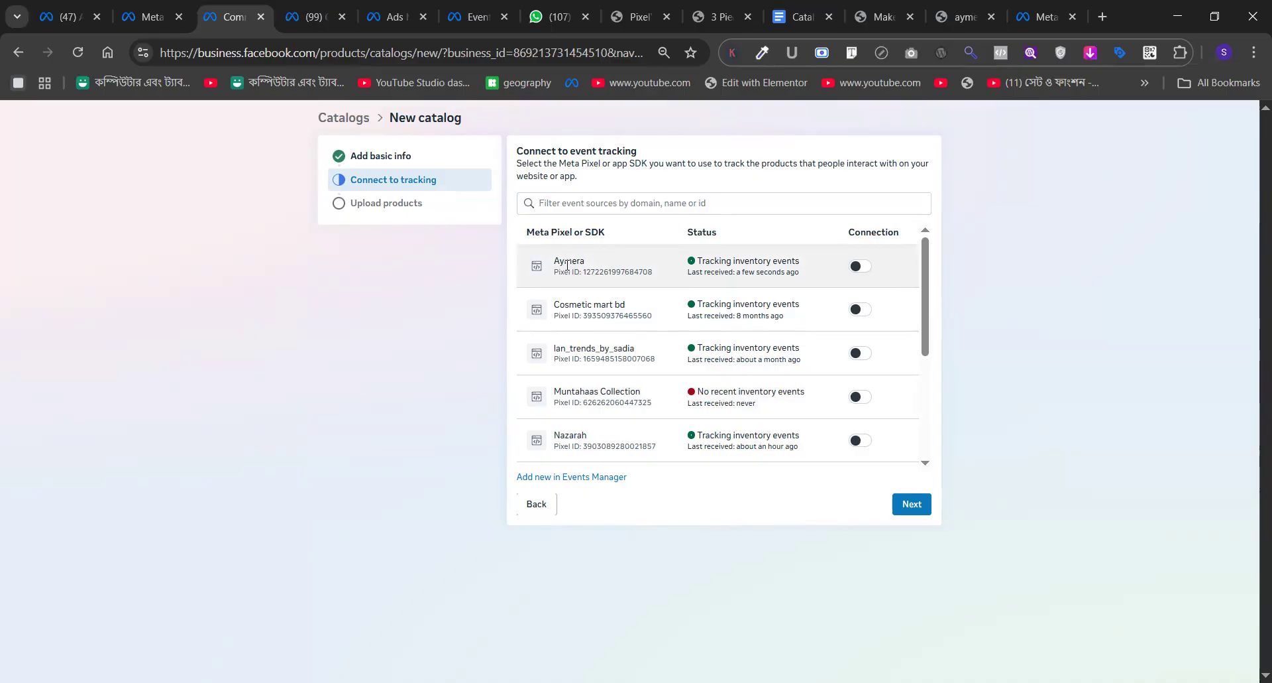
left_click(860, 274)
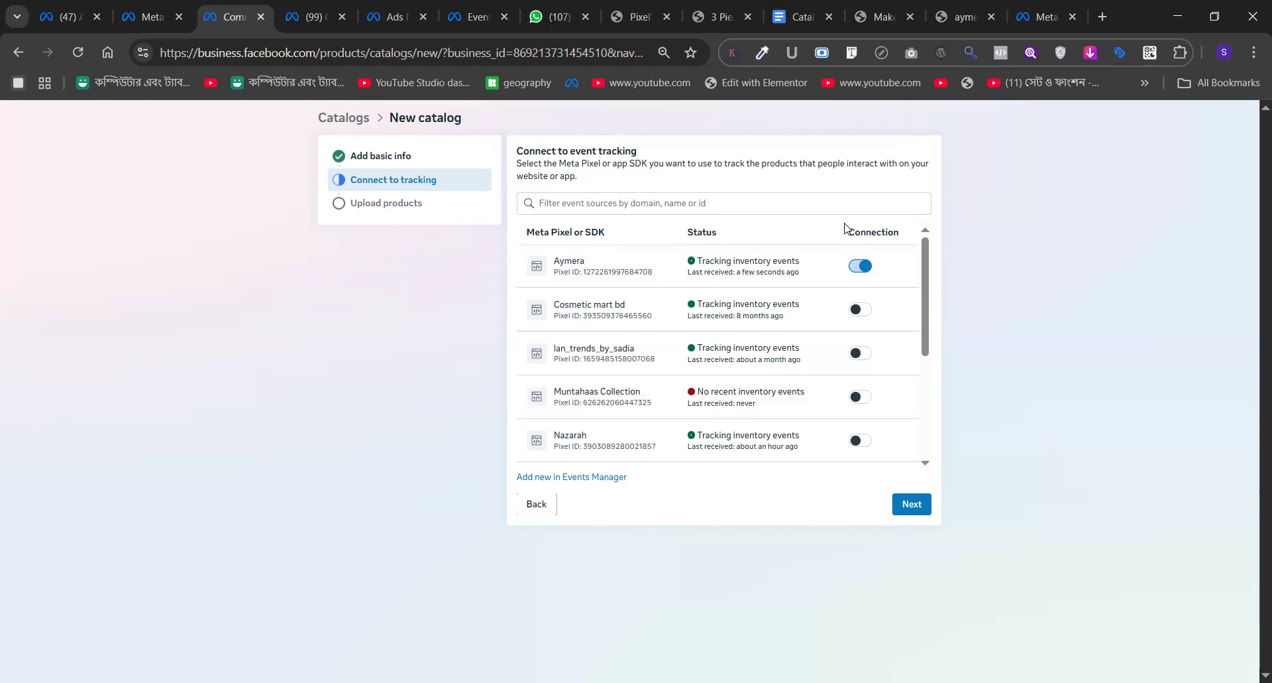
- Continue past the pixel connection and choose to upload the catalog's products from a data feed through a URL
left_click(907, 503)
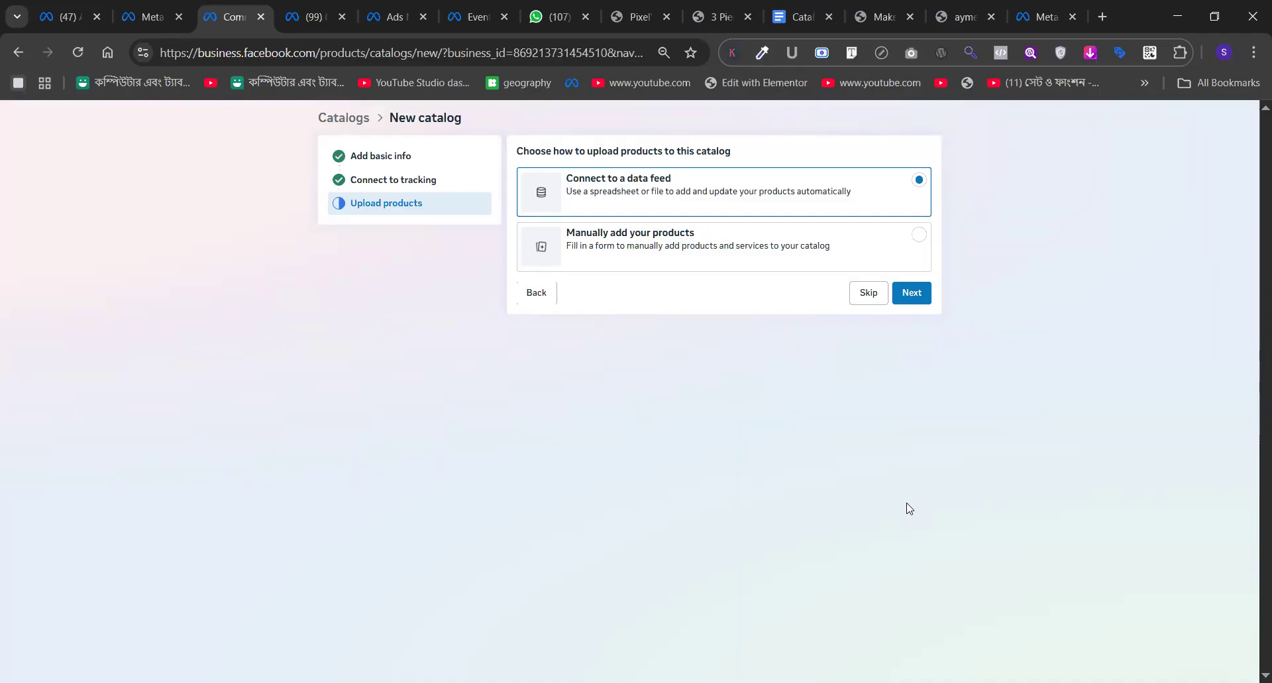
left_click(909, 293)
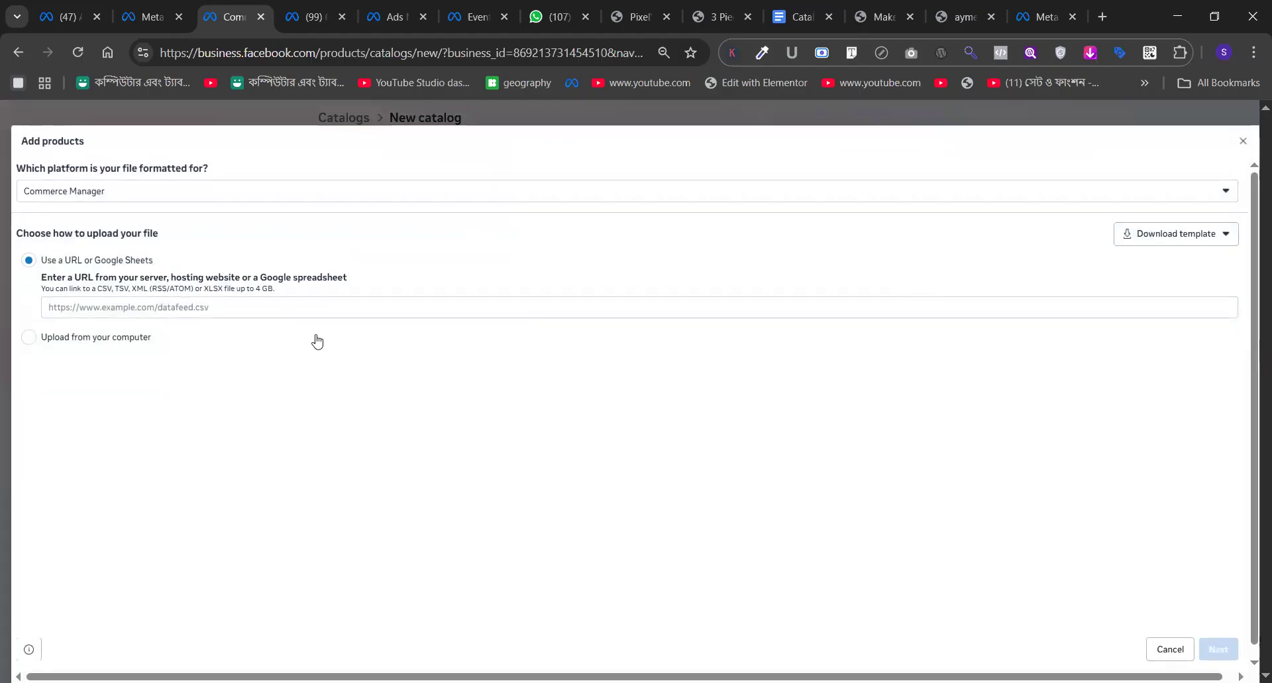
left_click(229, 306)
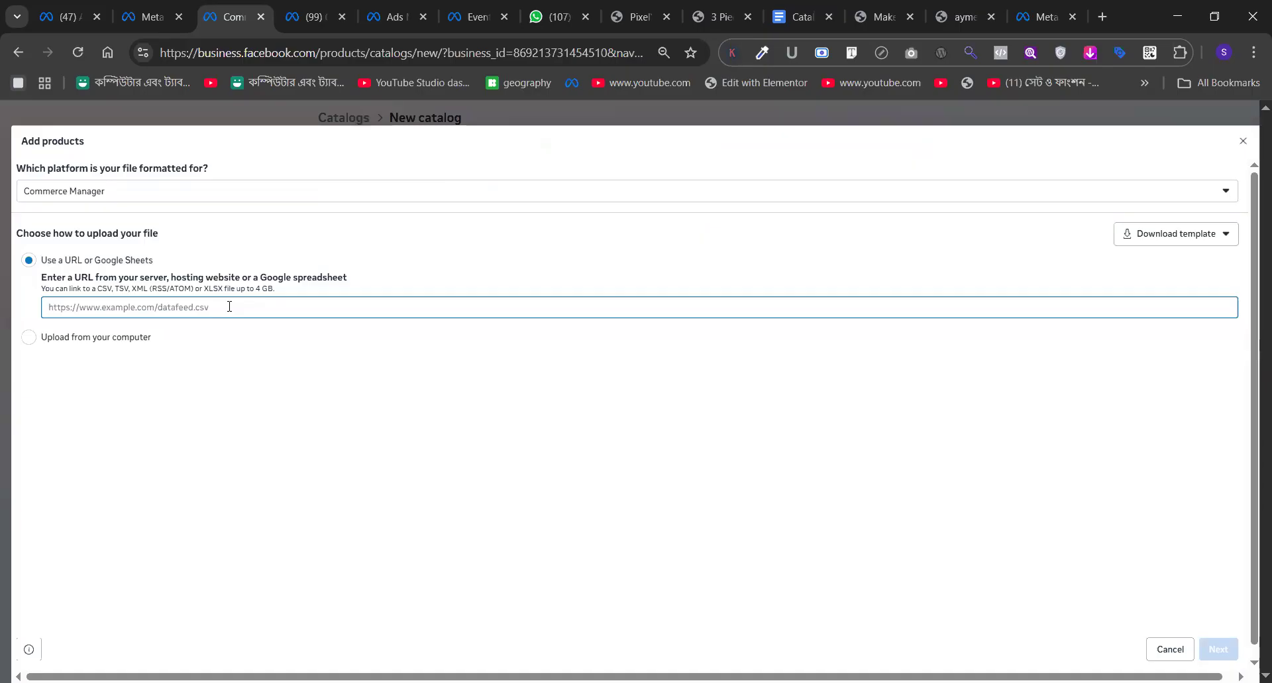
- Copy the address of the aymera.xml product feed that is open in another tab
left_click(961, 17)
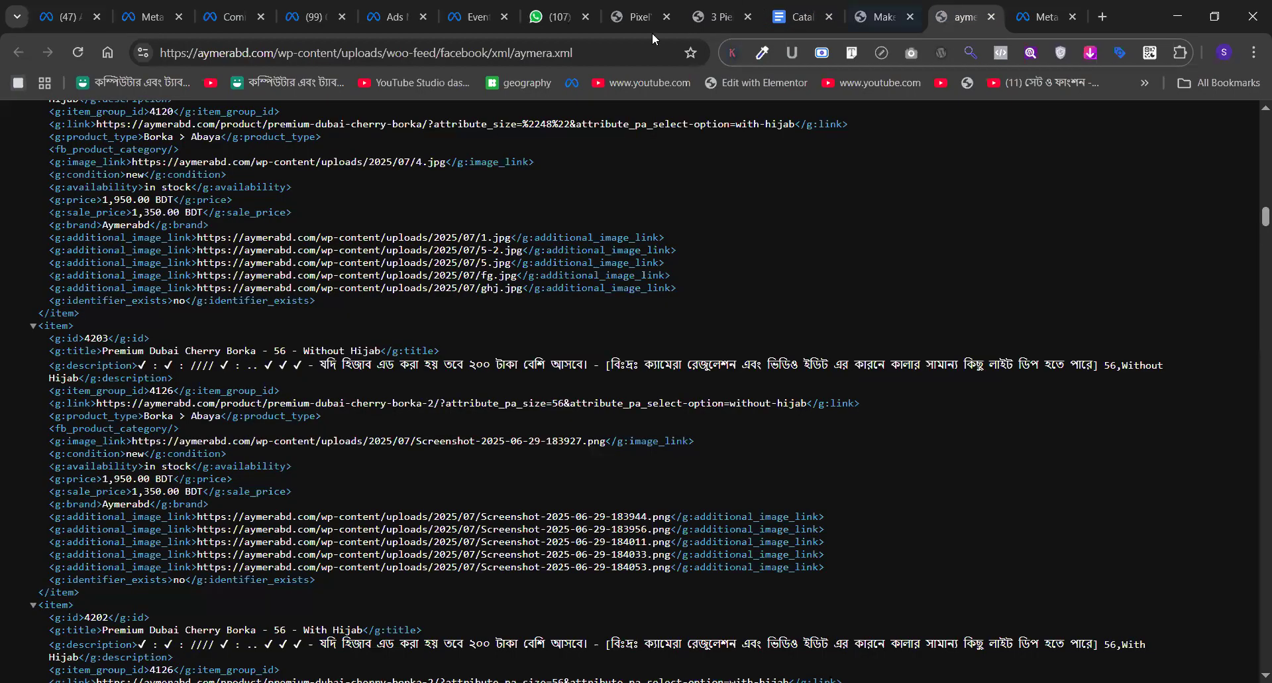
left_click(577, 59)
key("ctrl+c")
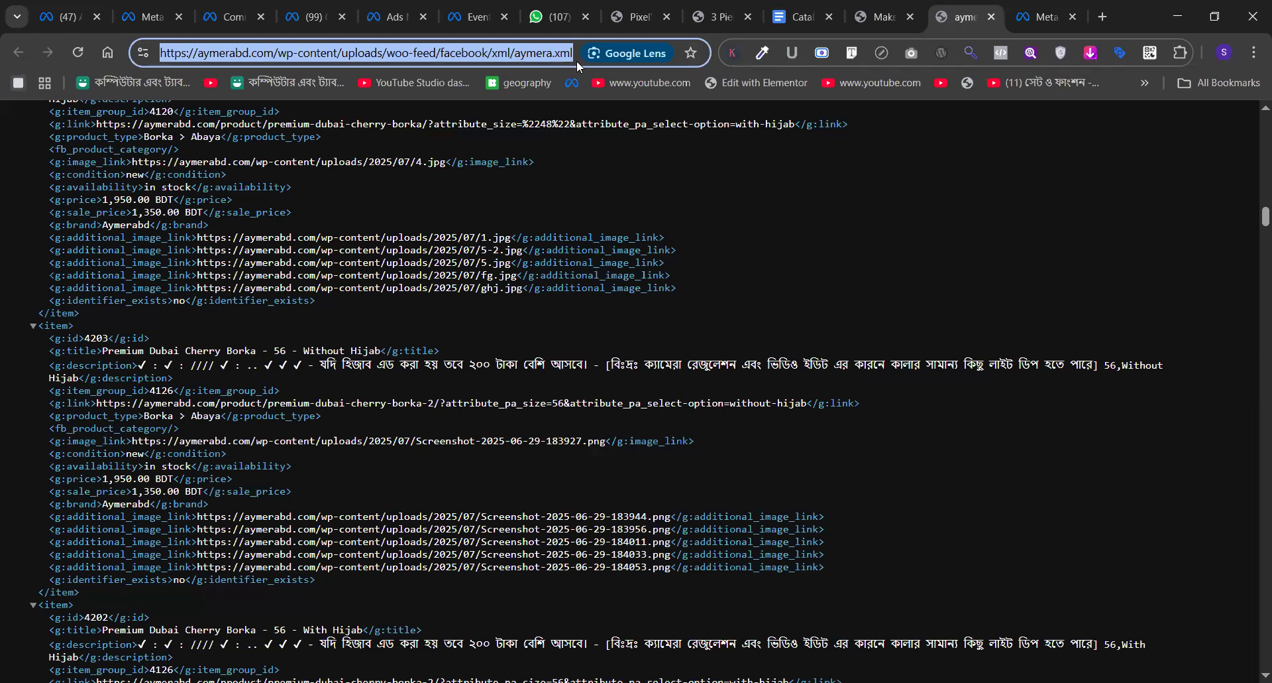
left_click(878, 10)
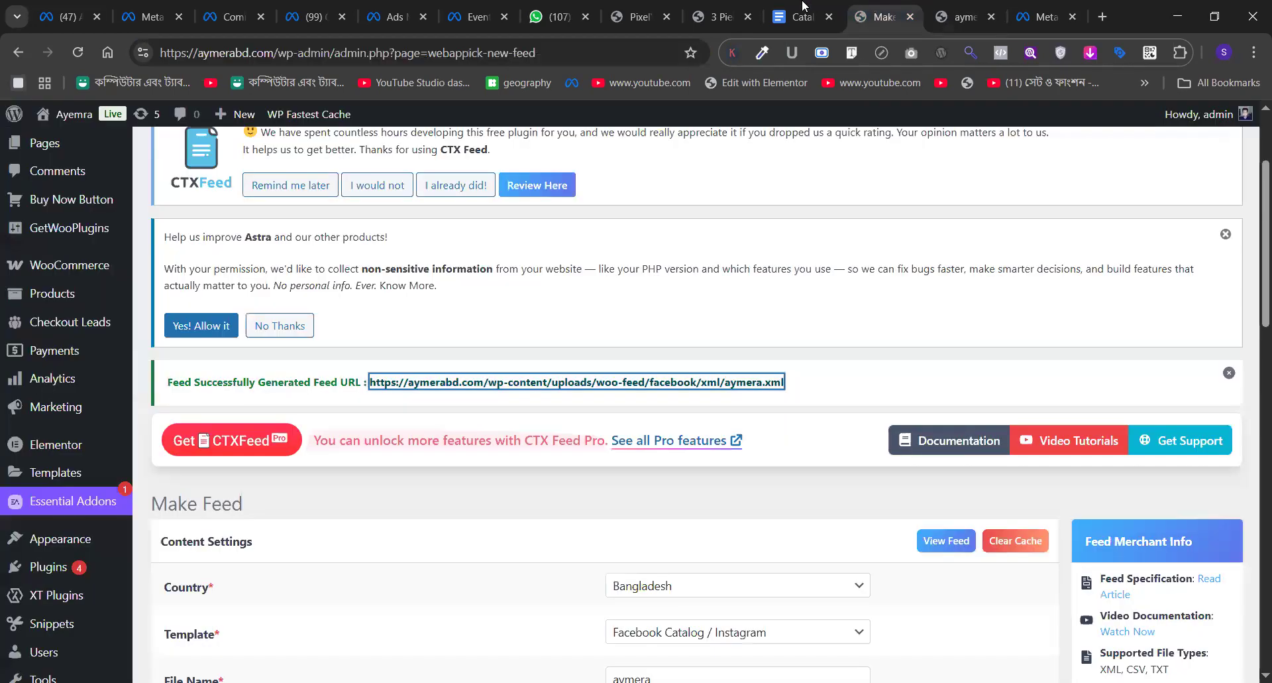
left_click(804, 6)
left_click(1103, 17)
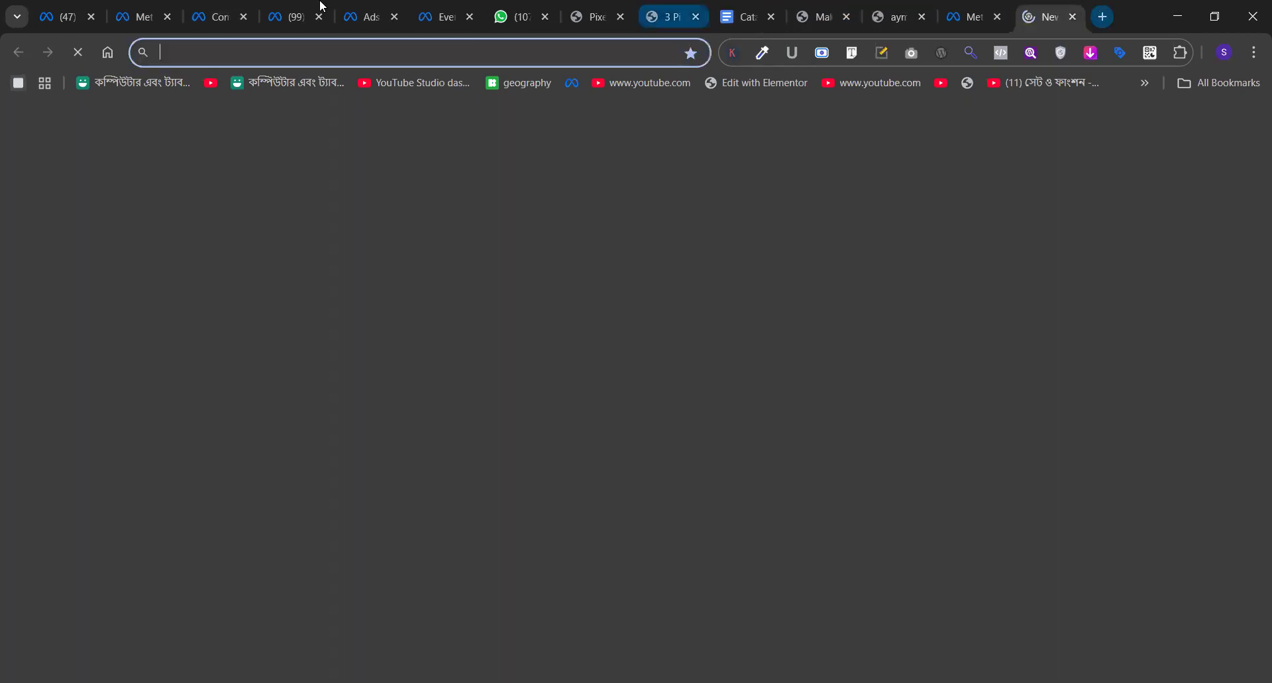
left_click(289, 5)
left_click(342, 7)
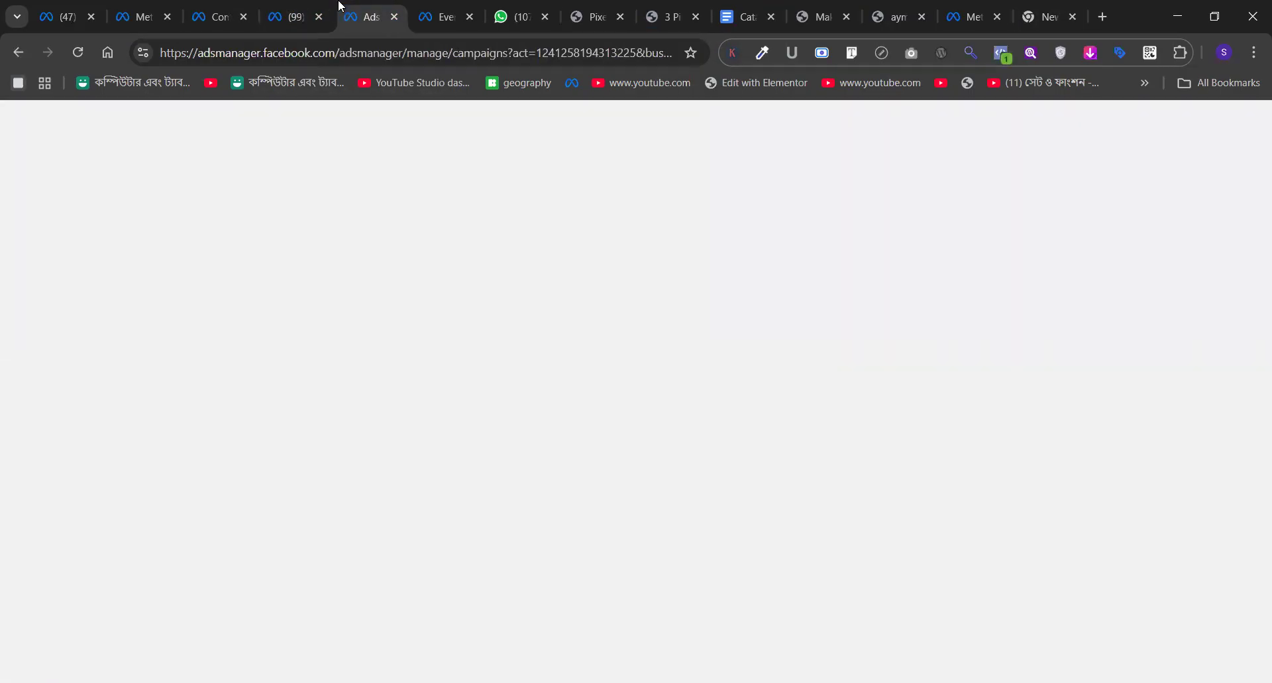
left_click(442, 5)
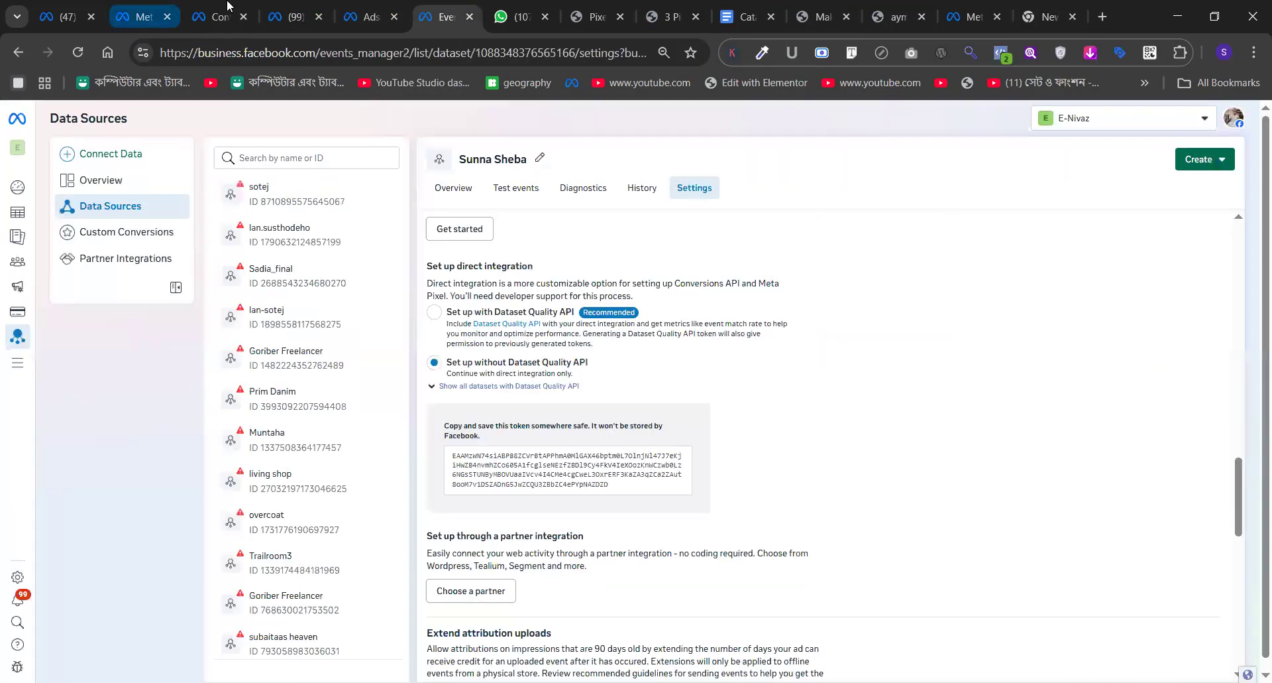
left_click(227, 5)
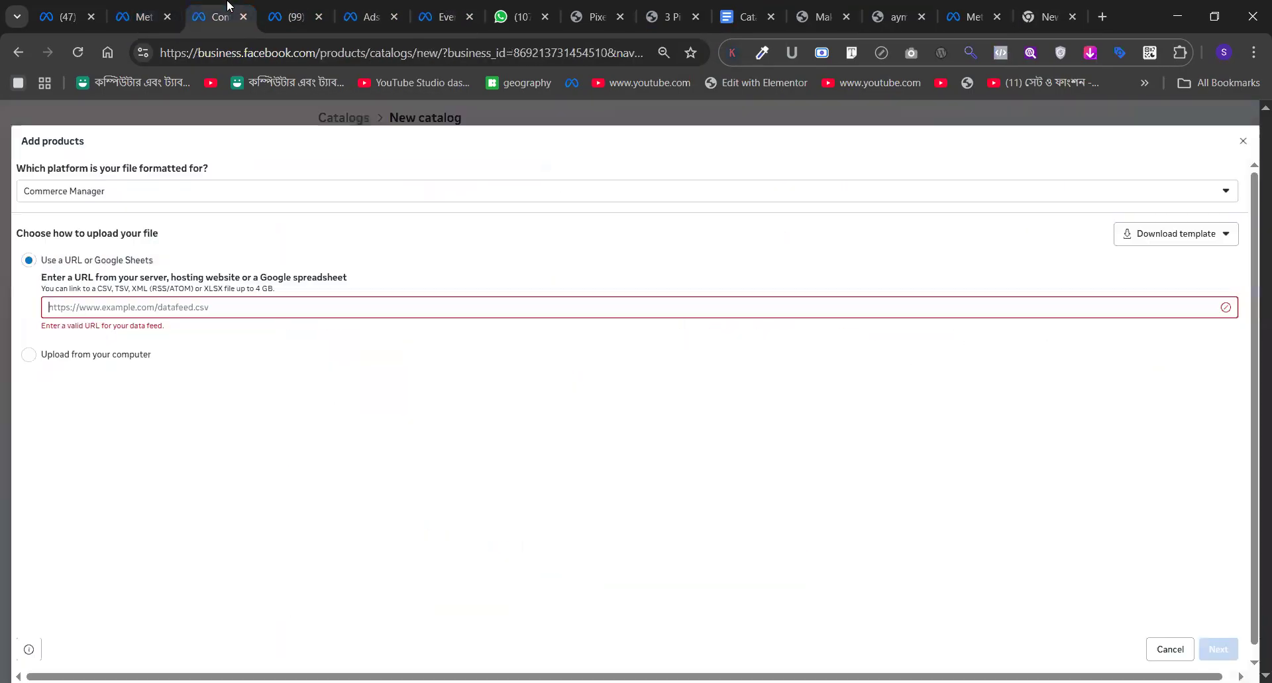
left_click(202, 300)
key("ctrl+v")
scroll(501, 324, "down", 1)
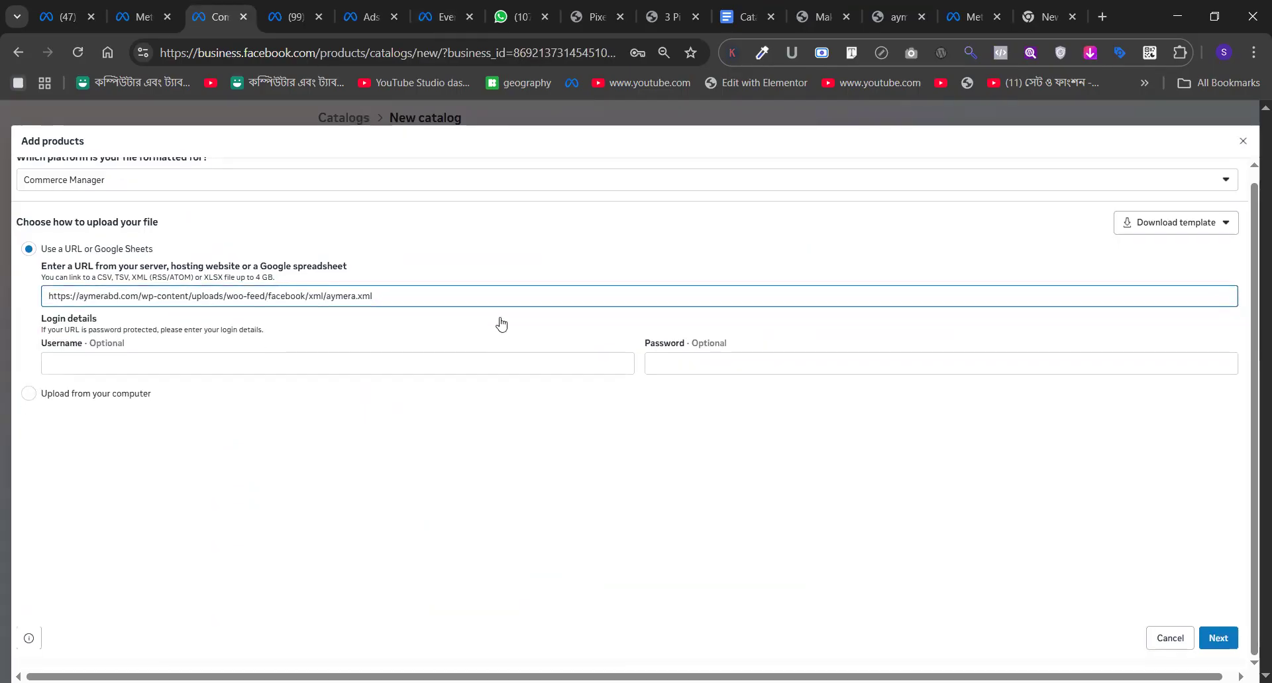
- Proceed to the feed settings, set the default currency to BDT – Bangladeshi Taka and upload the feed
left_click(1217, 631)
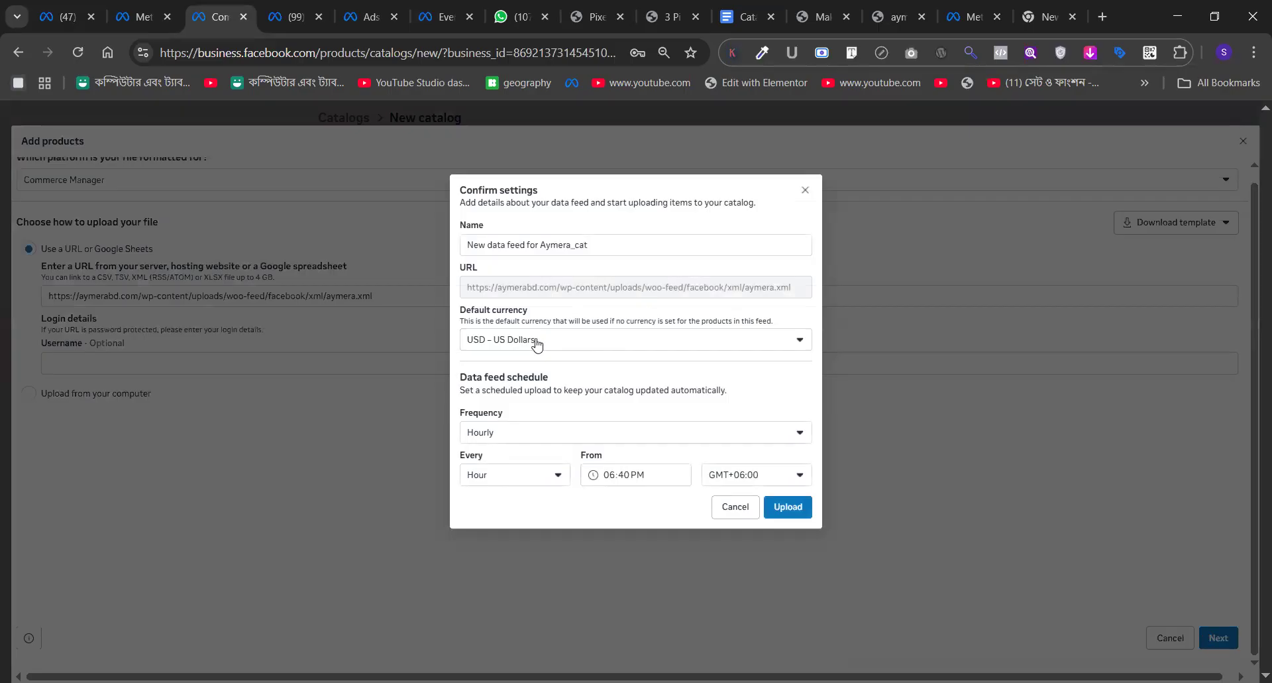
left_click(537, 342)
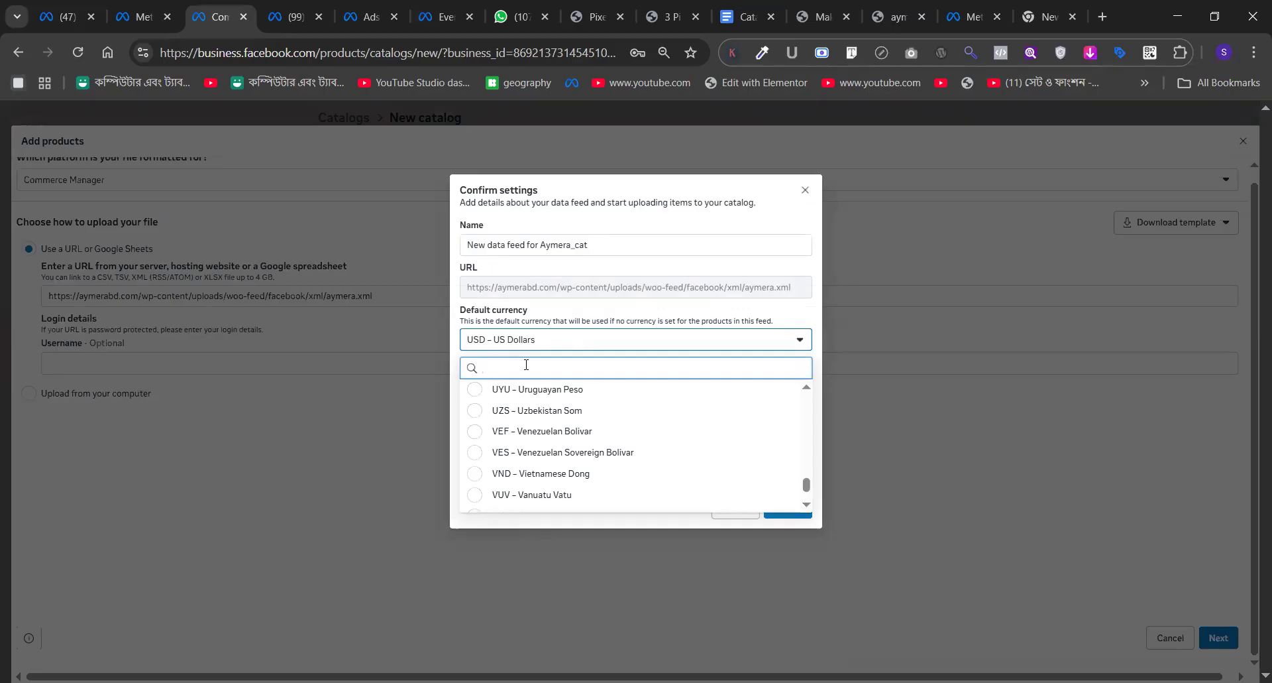
type("taka")
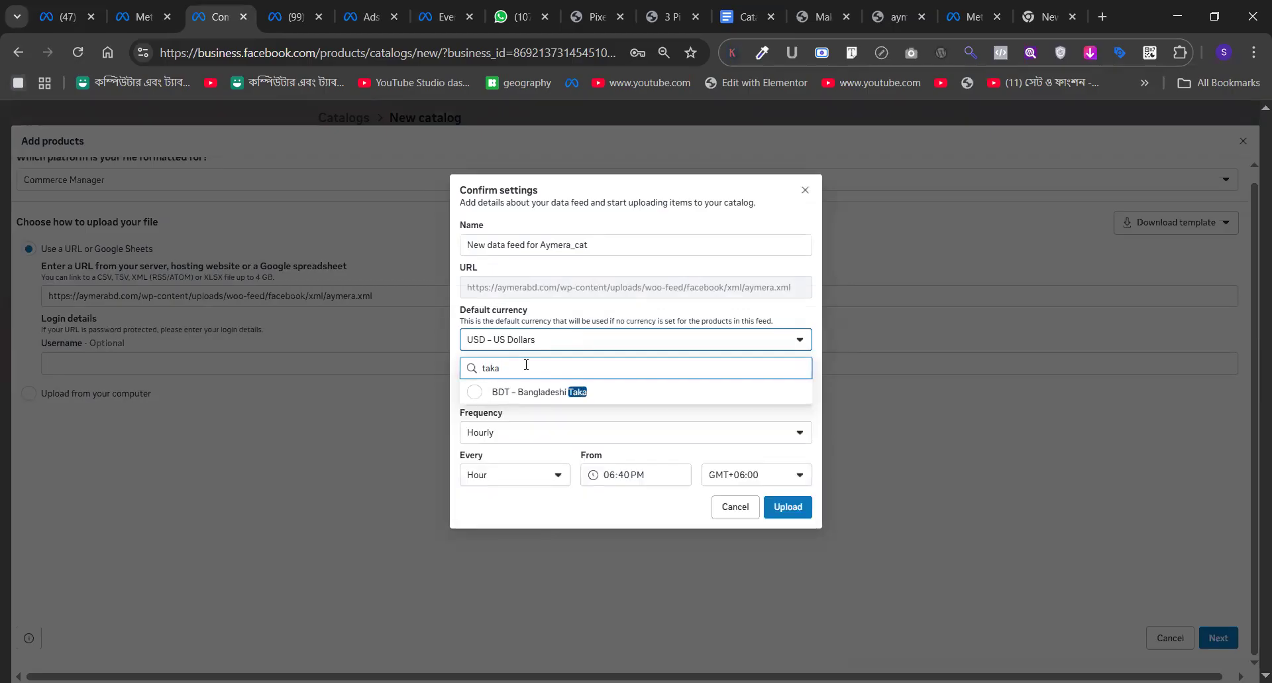
left_click(503, 390)
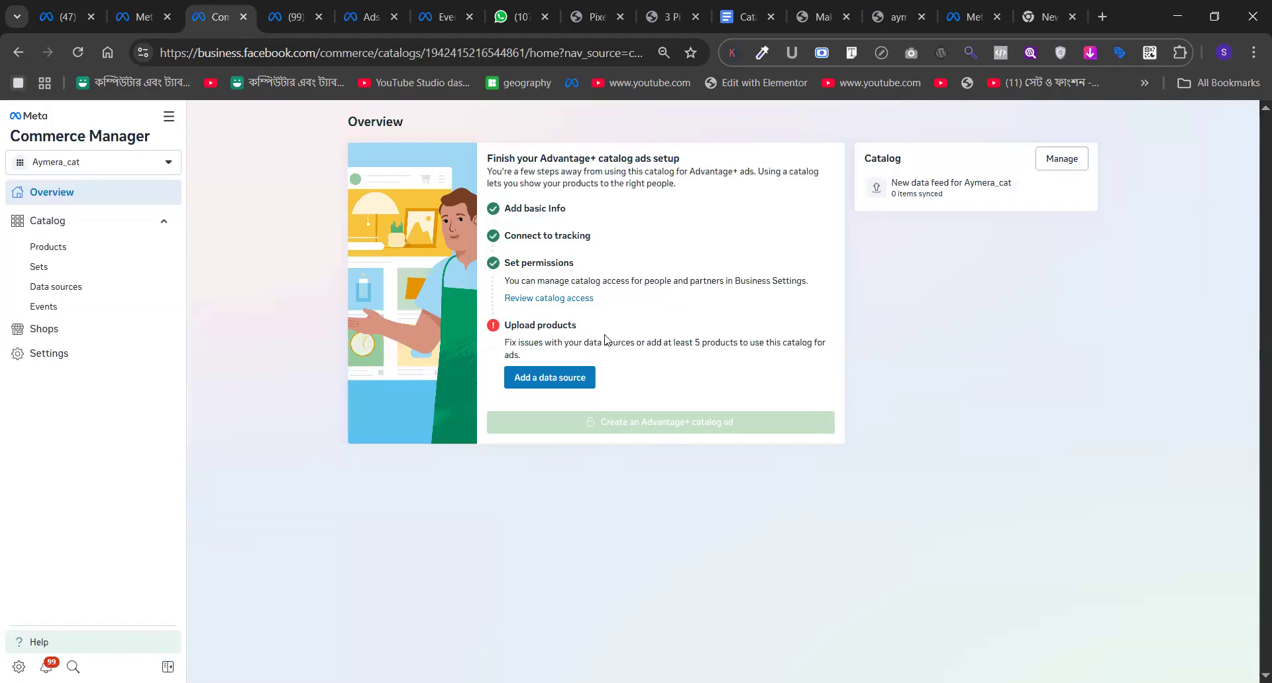
- Reload the Aymera_cat catalog overview and open the catalog's product list
left_click(69, 52)
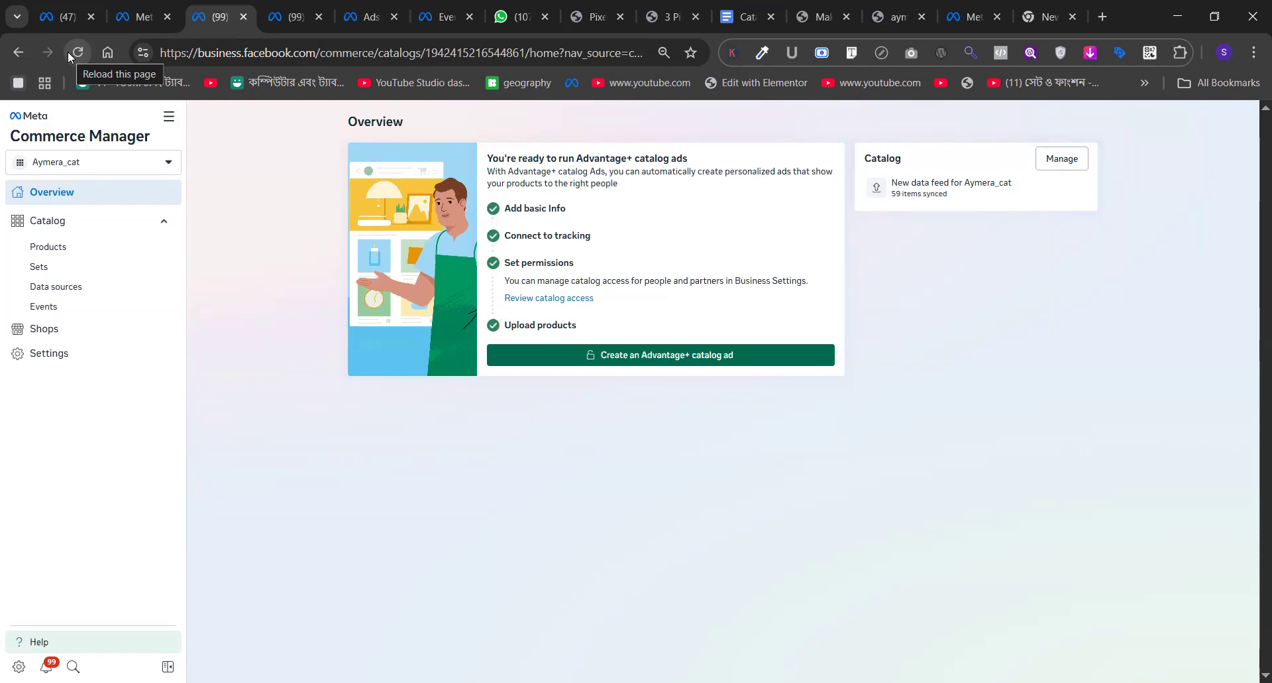
left_click(67, 249)
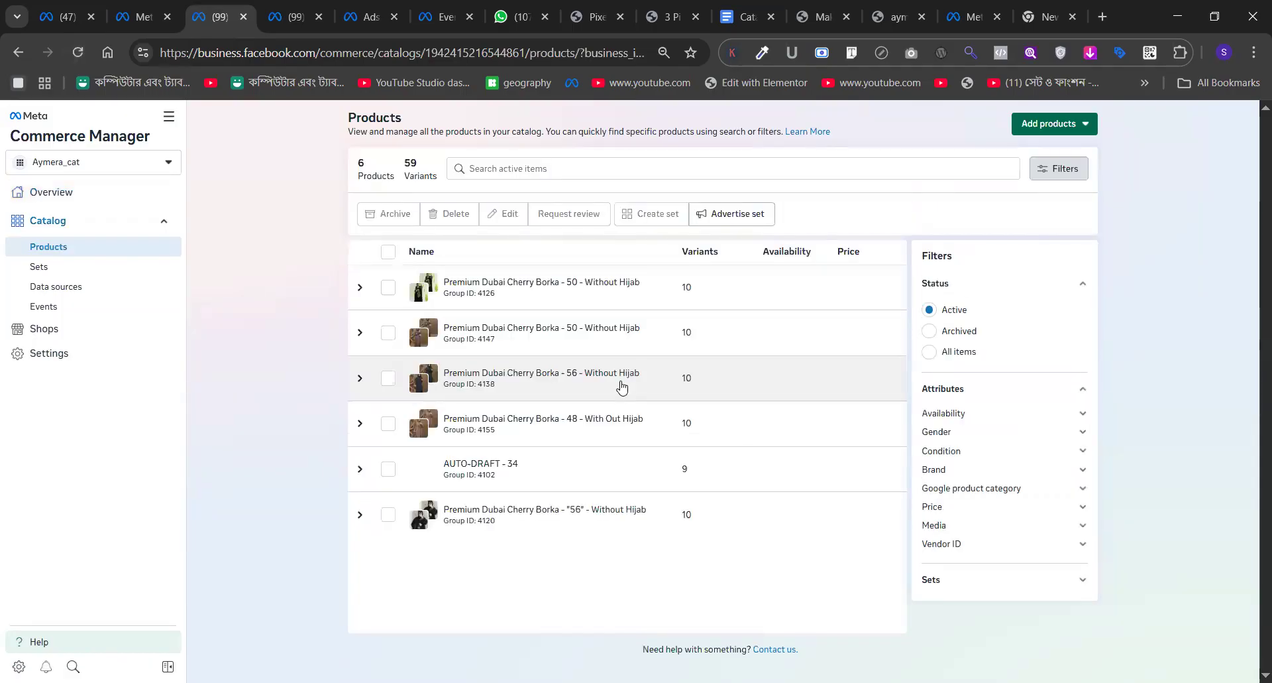
- Open the aymerabd.com storefront from the WordPress admin tab and place its tab next to the Commerce Manager catalog tab
left_click(895, 17)
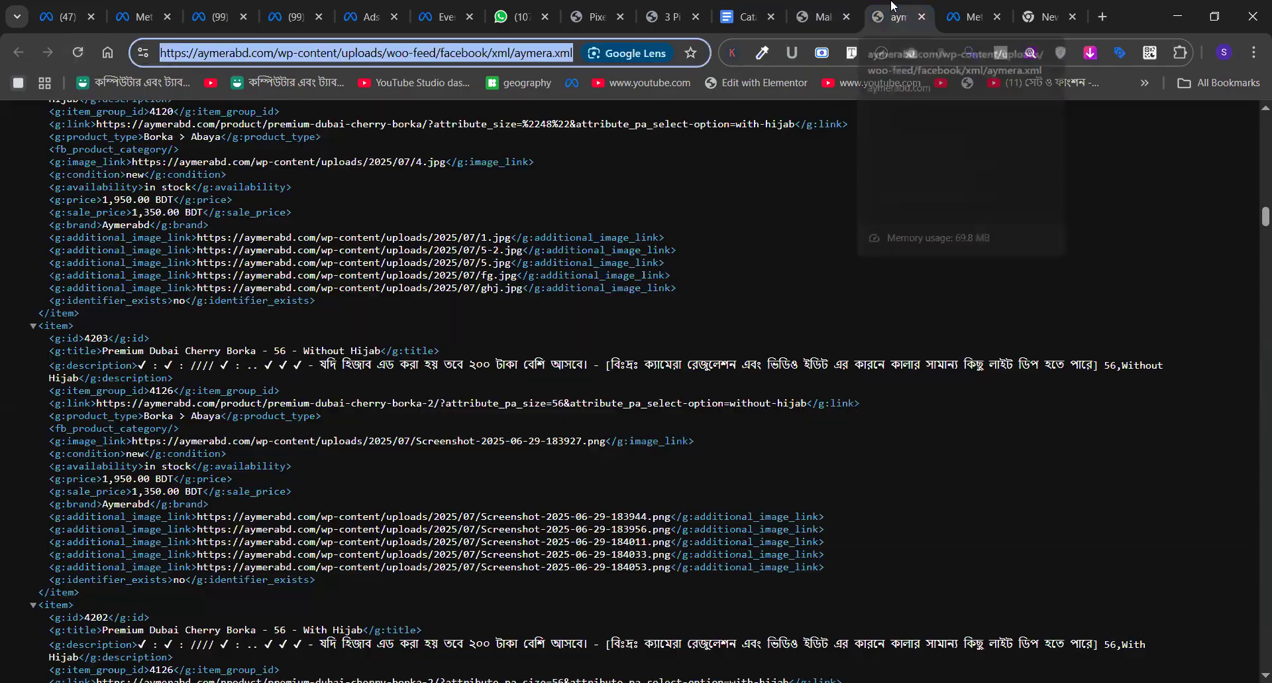
left_click(821, 16)
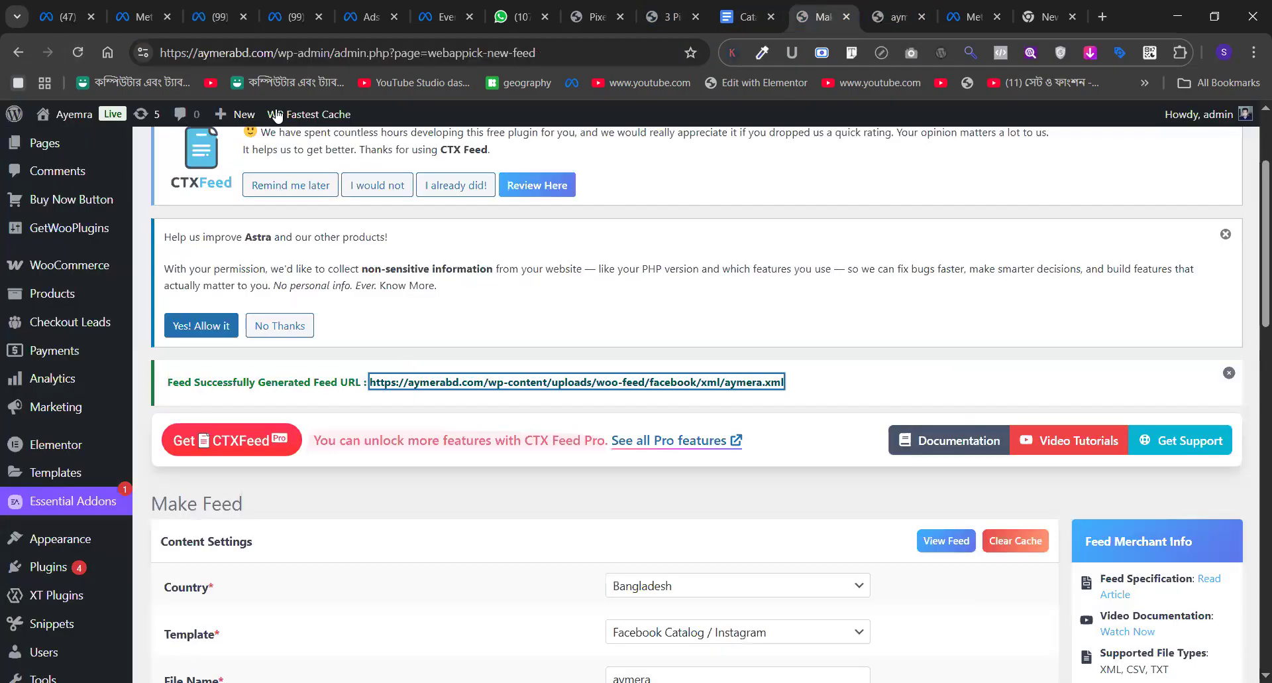
left_click(70, 145)
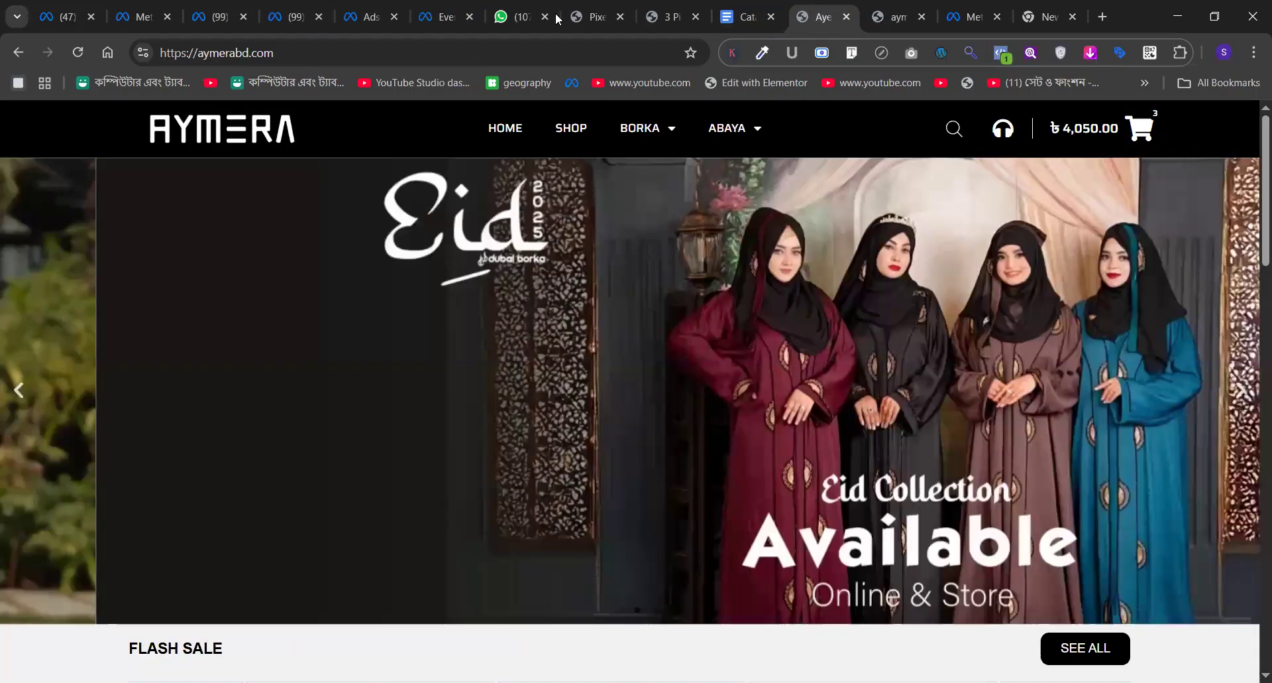
left_click_drag(824, 17, 371, 17)
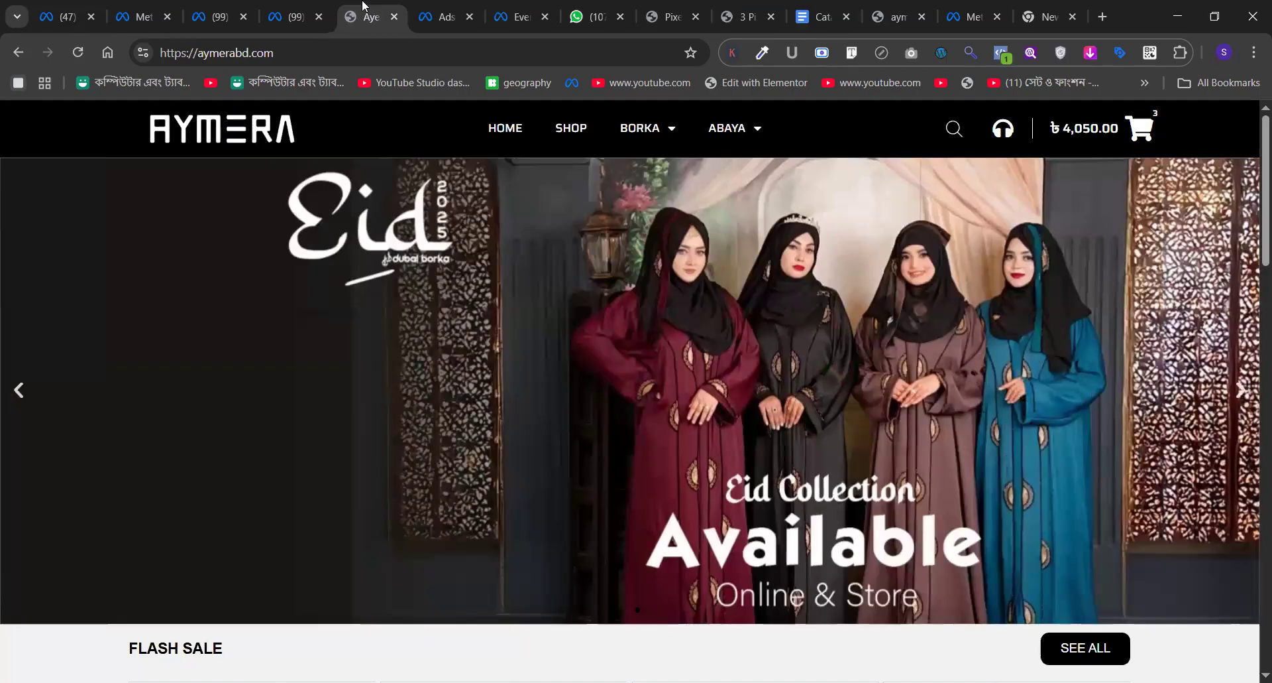
left_click(298, 6)
left_click(368, 16)
left_click(221, 7)
left_click_drag(221, 5, 310, 5)
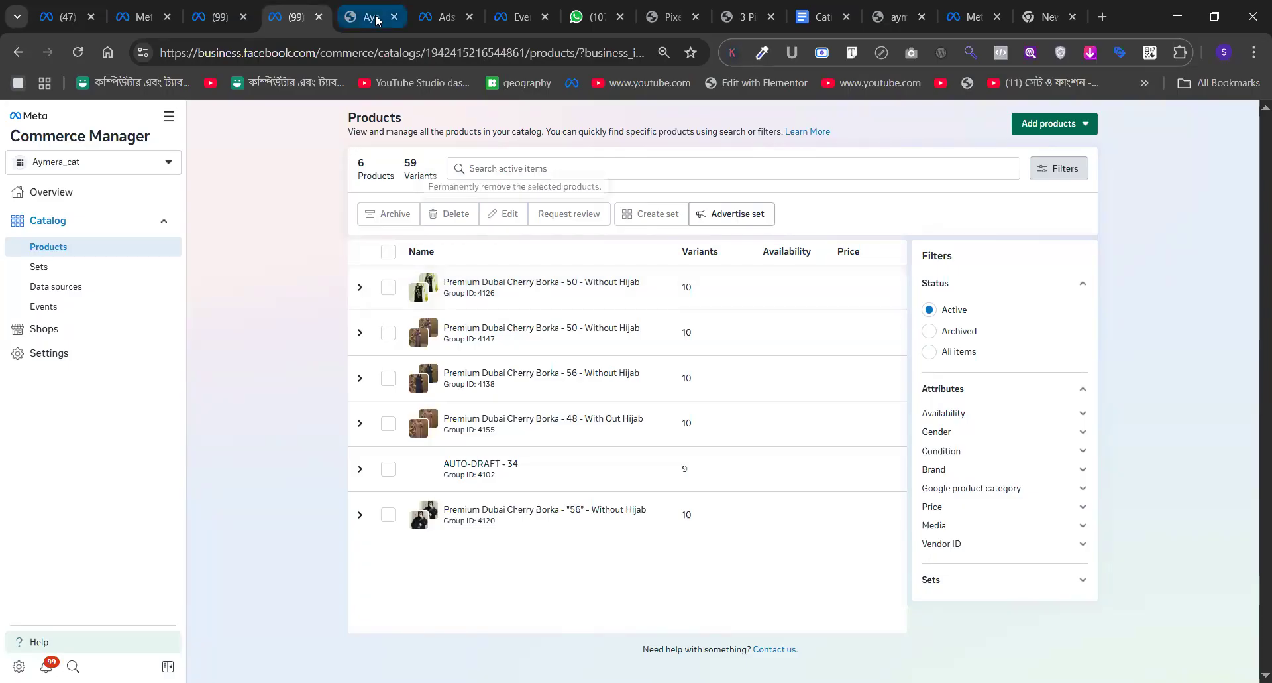
- Look through the products on the aymerabd.com storefront to compare them with the catalog, and return to the catalog's product list
key("ctrl+Tab")
scroll(520, 375, "down", 2)
scroll(521, 375, "down", 10)
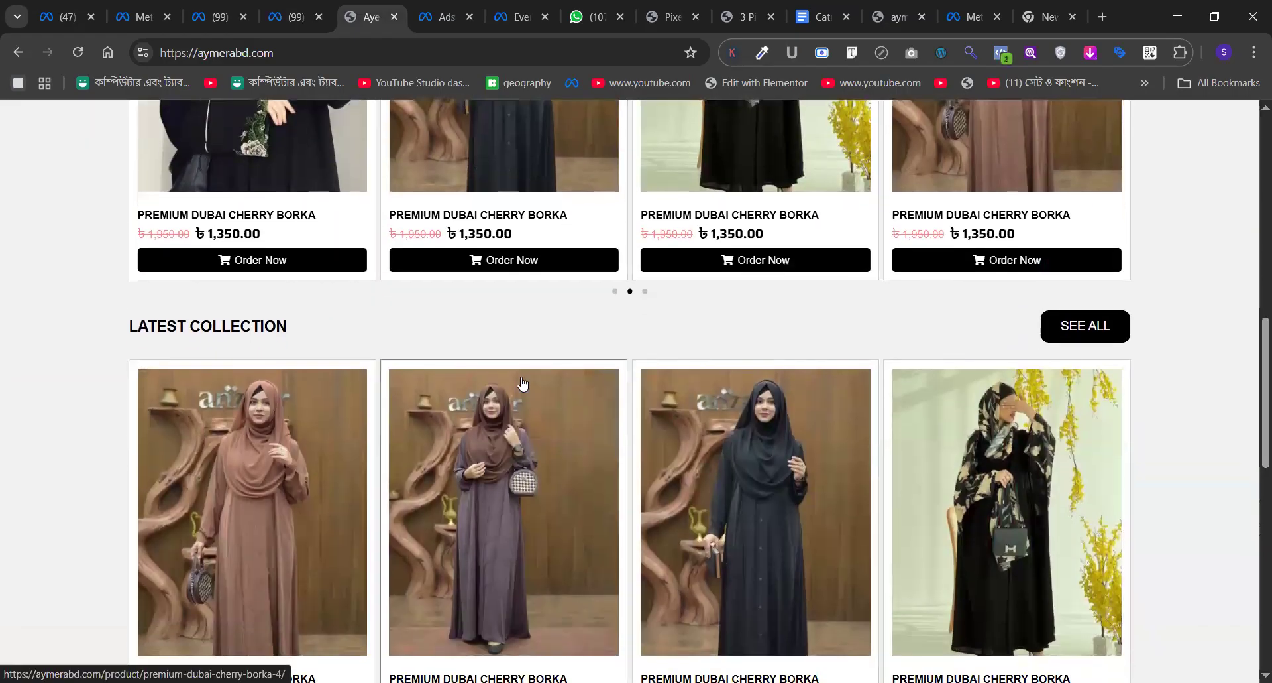
scroll(522, 382, "down", 4)
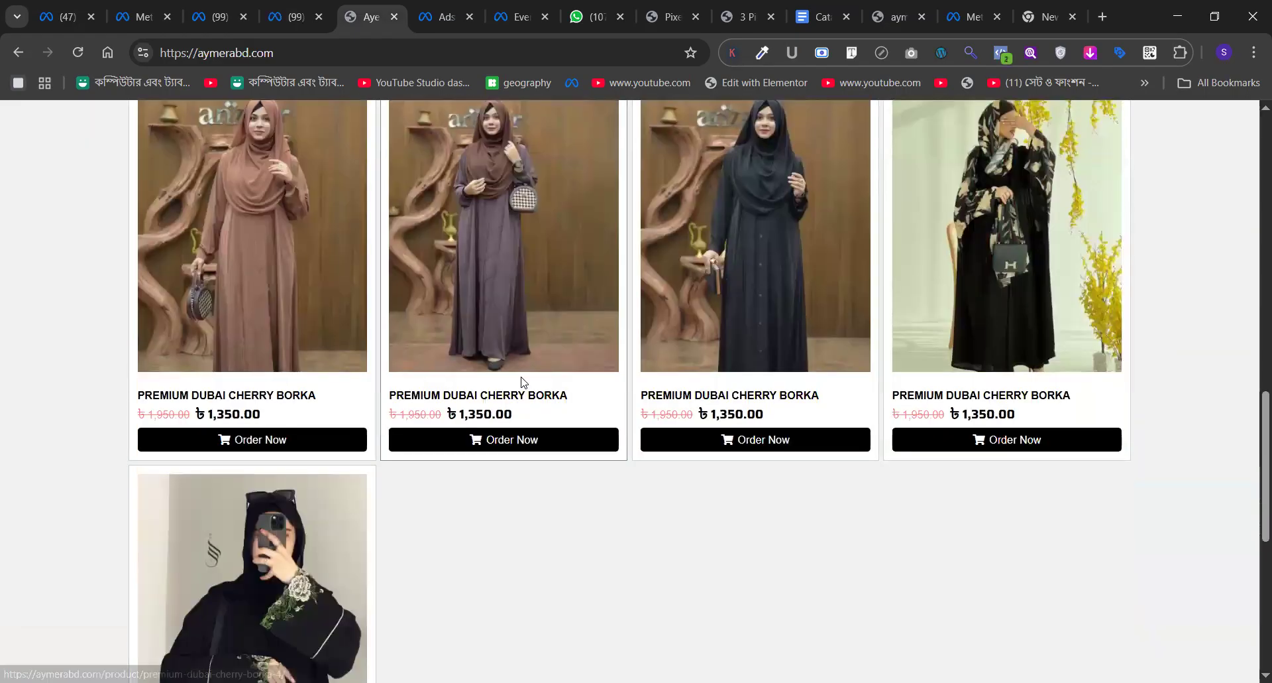
left_click(320, 5)
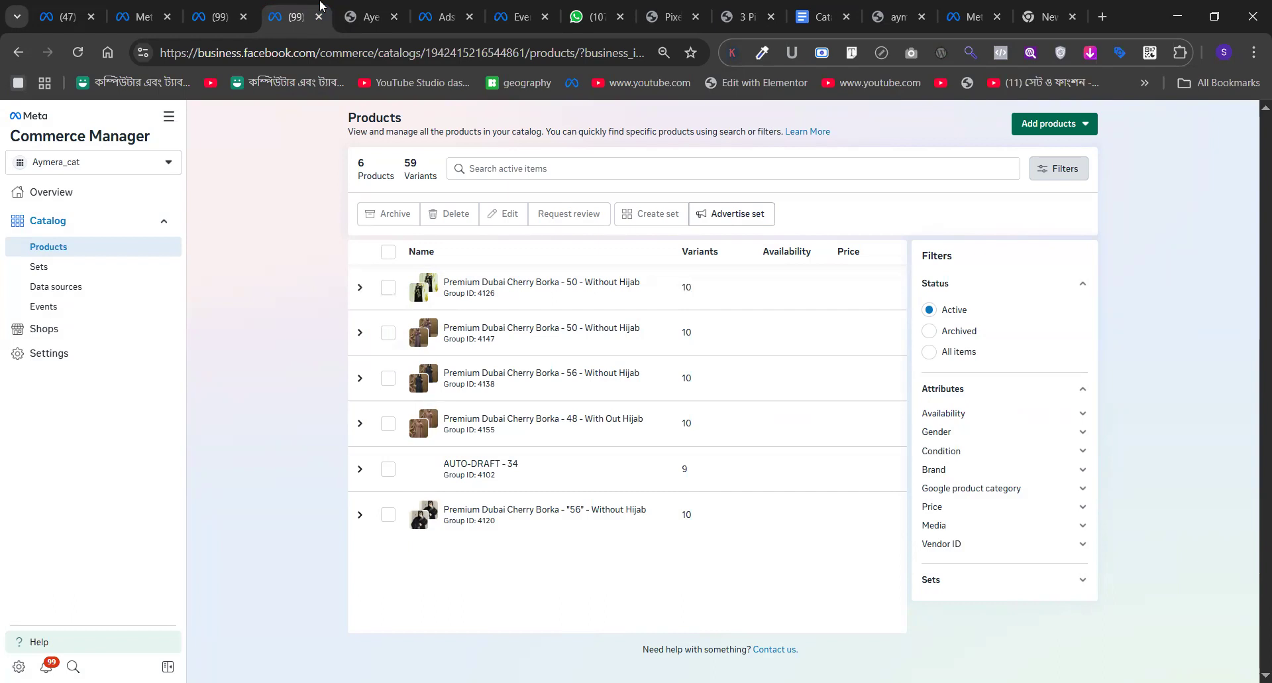
- Open subaitaasheaven.com, examine its product category menu including Three Pieces, and return to the catalog's product list
left_click(1047, 17)
left_click(575, 55)
type("subaitaasheaven.com")
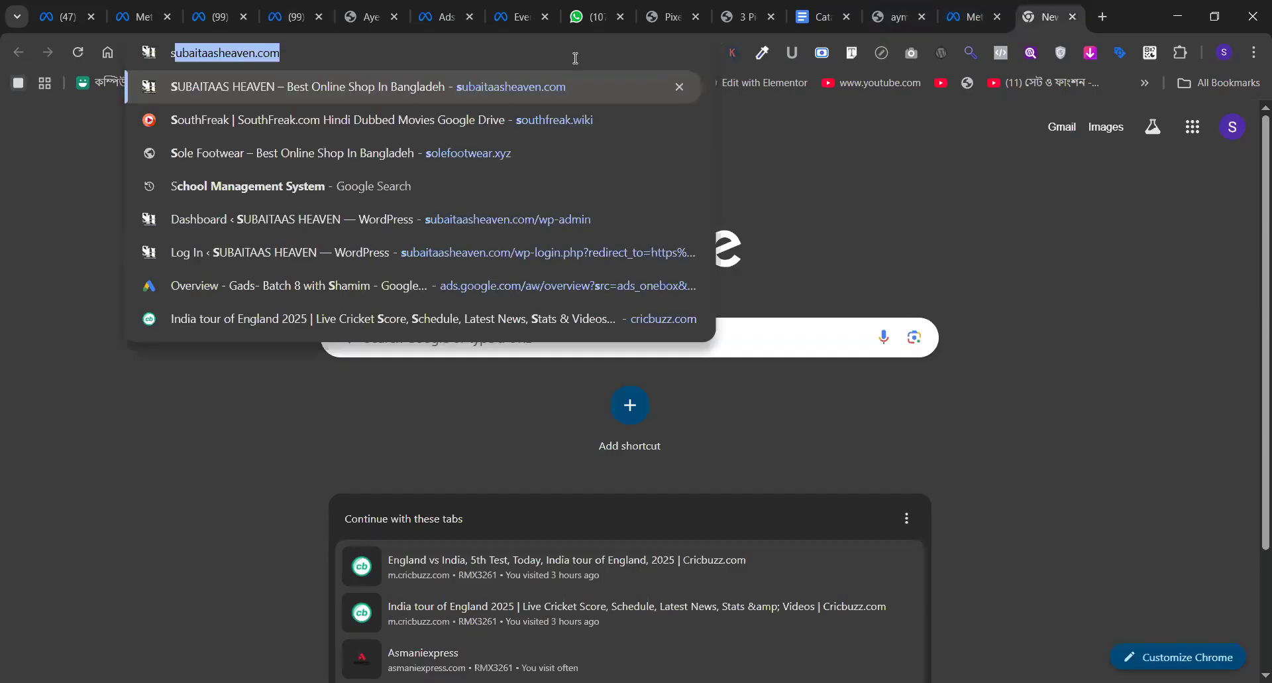
key("Return")
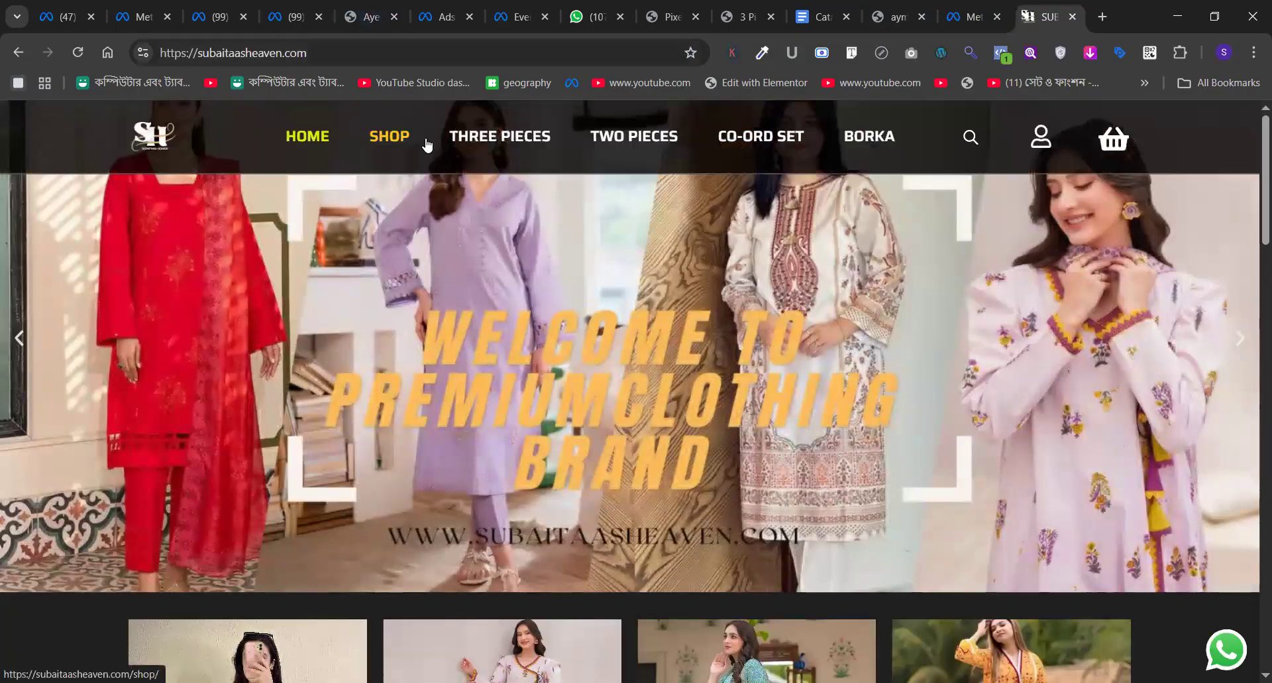
mouse_move(471, 137)
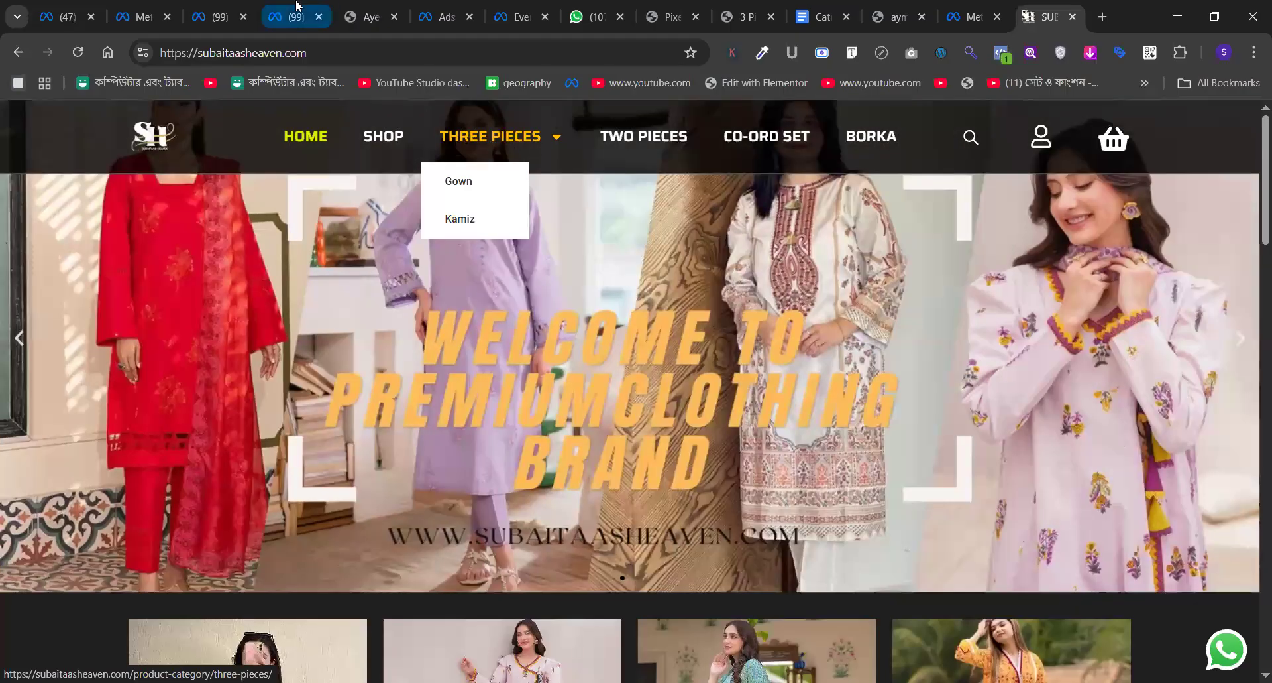
left_click(297, 5)
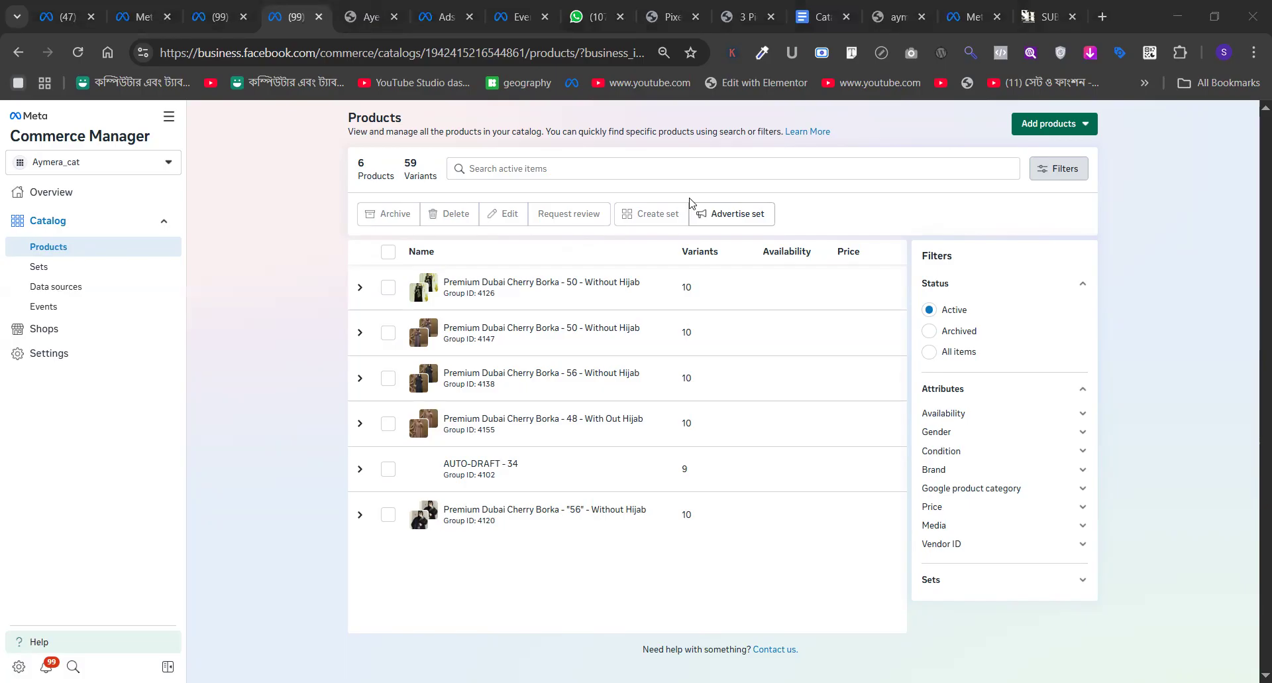
- Open the catalog's product sets and look through the items in the All Products set
left_click(65, 268)
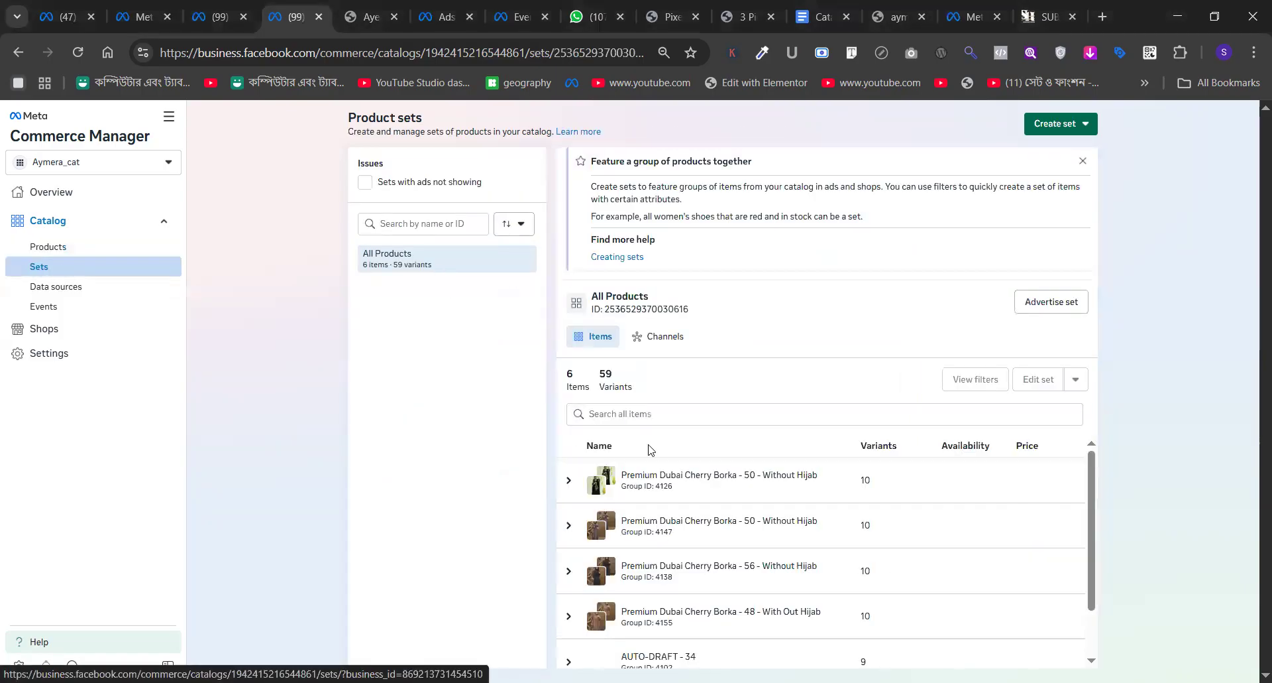
scroll(650, 449, "down", 1)
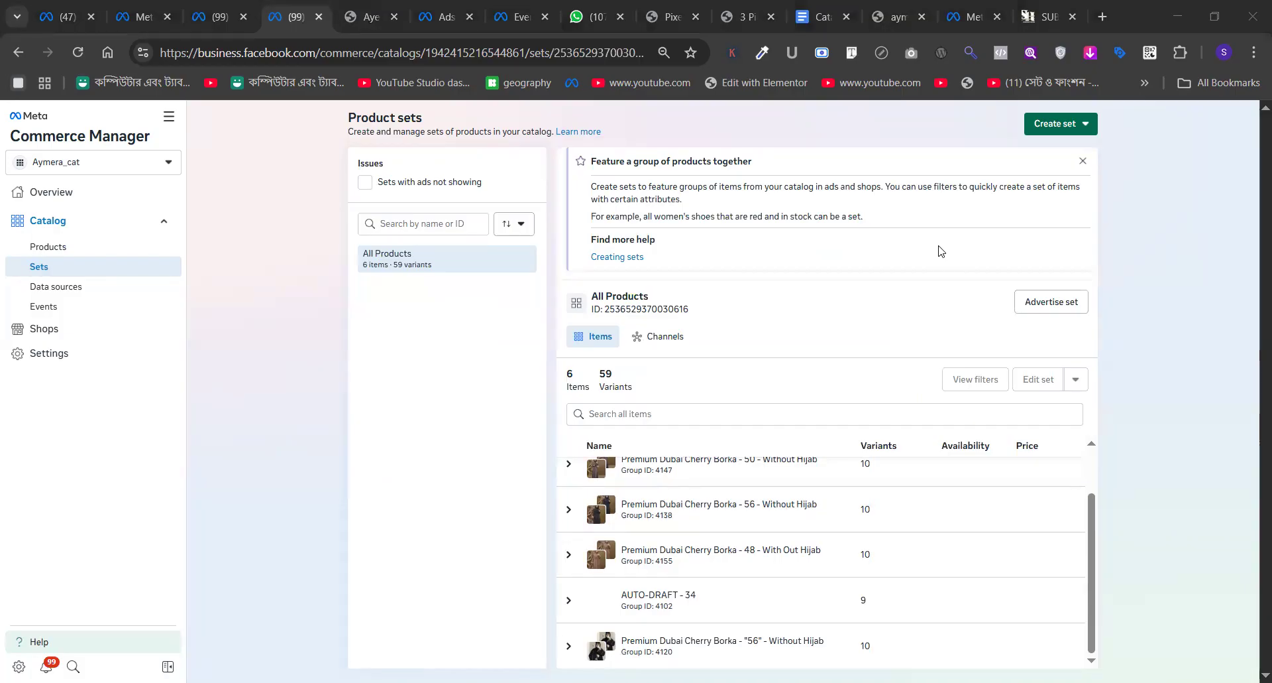
scroll(770, 504, "up", 1)
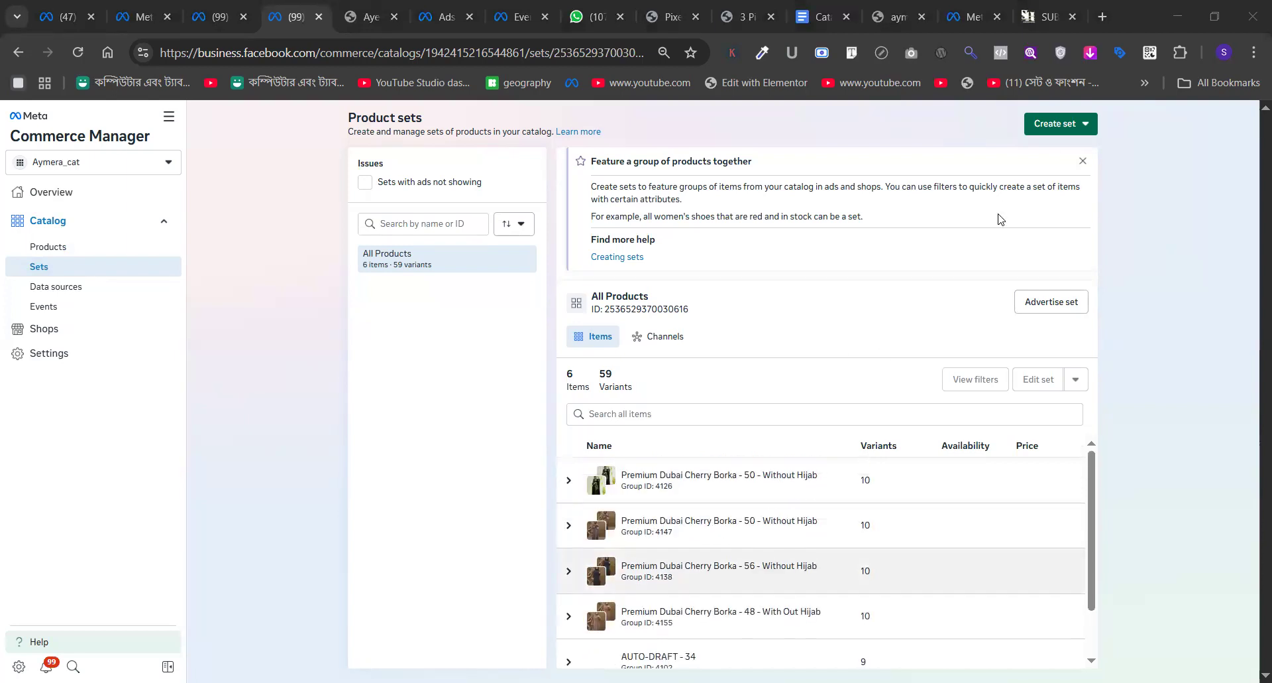
- Create a manually selected product set named BOrkha containing the three Premium Dubai Cherry Borka groups 4126, 4147 and 4138
left_click(1056, 127)
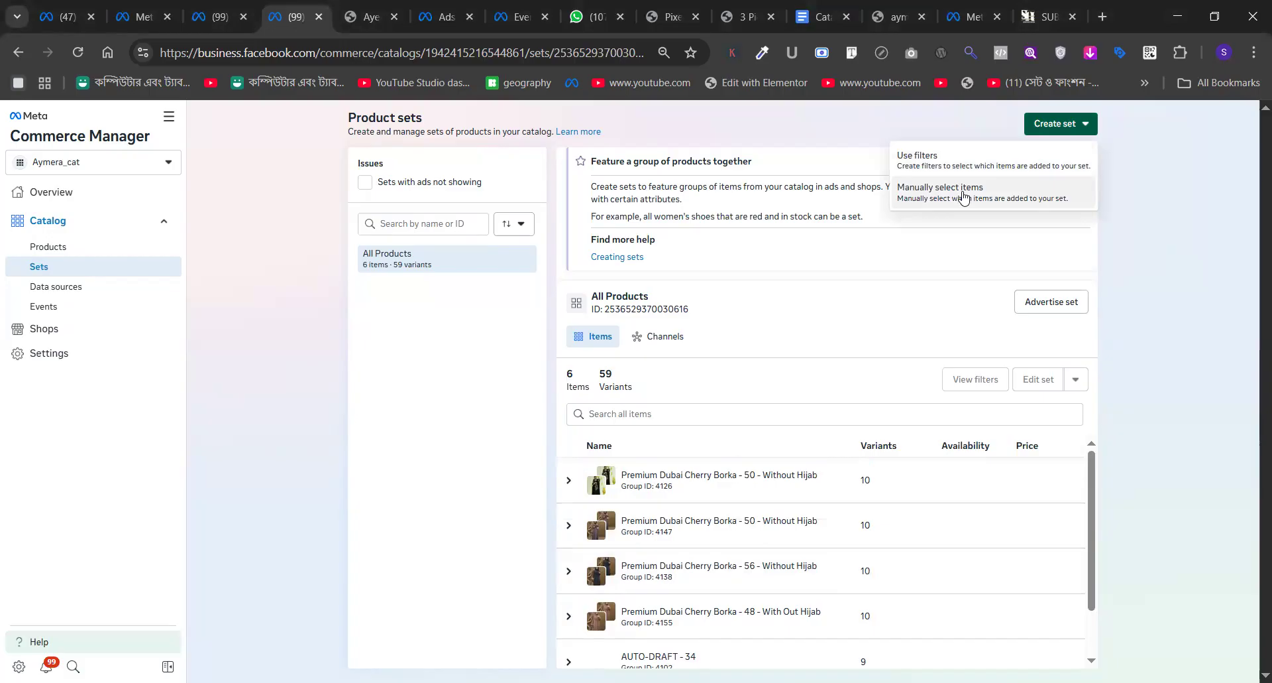
left_click(963, 196)
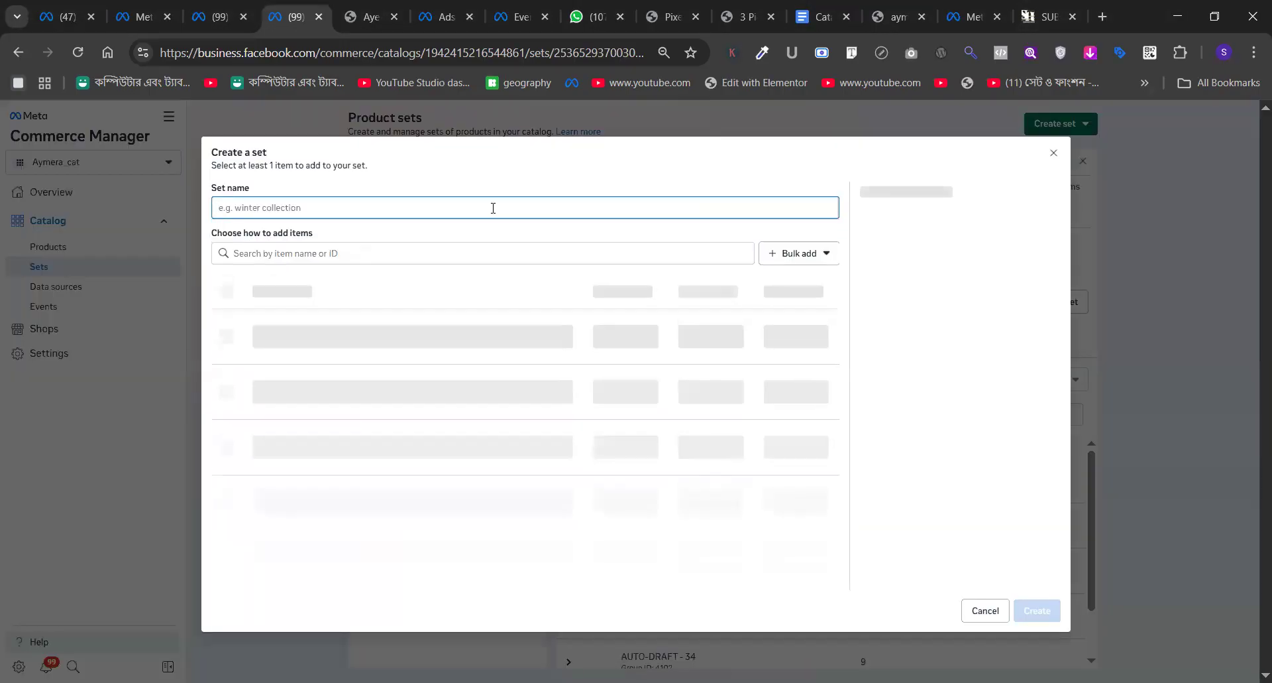
left_click(359, 208)
type("BOrkha")
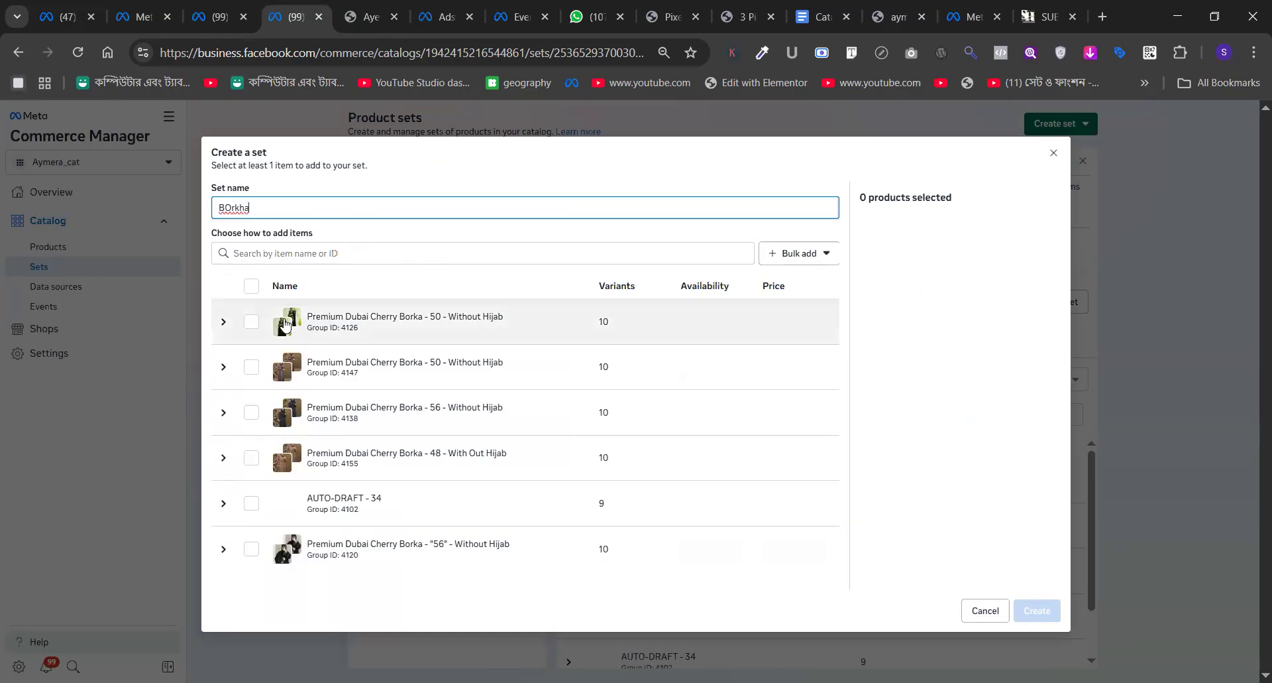
left_click(251, 322)
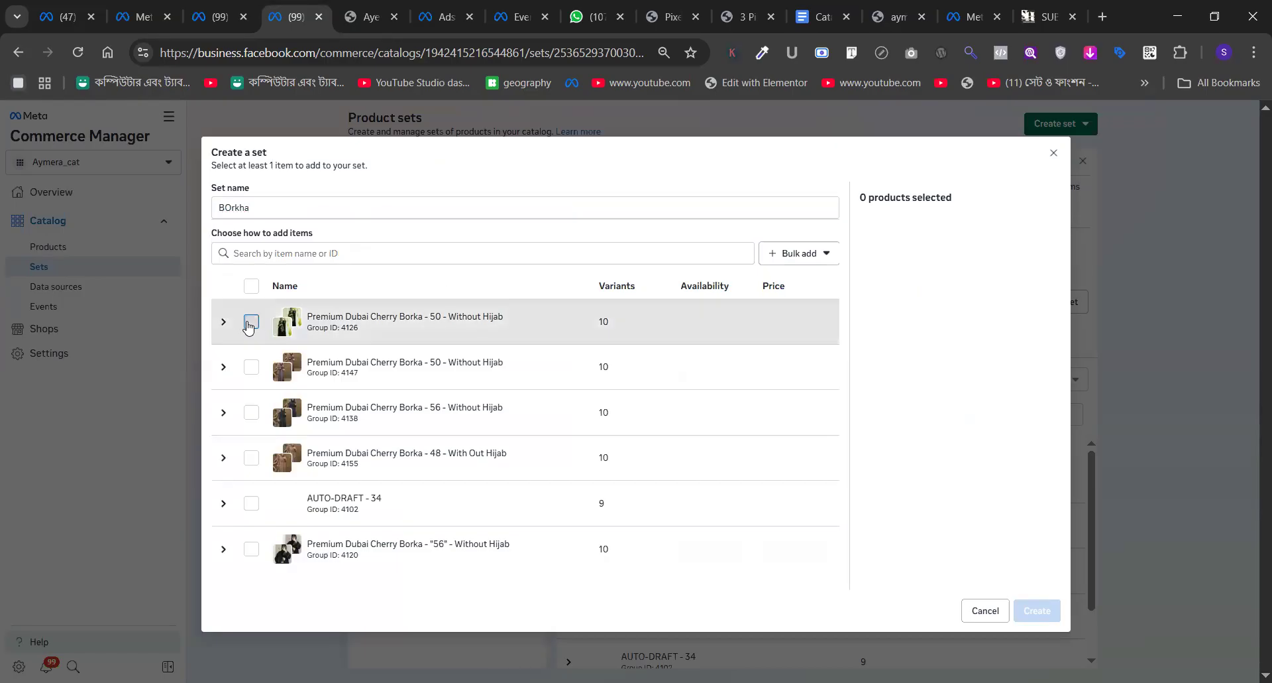
left_click(251, 366)
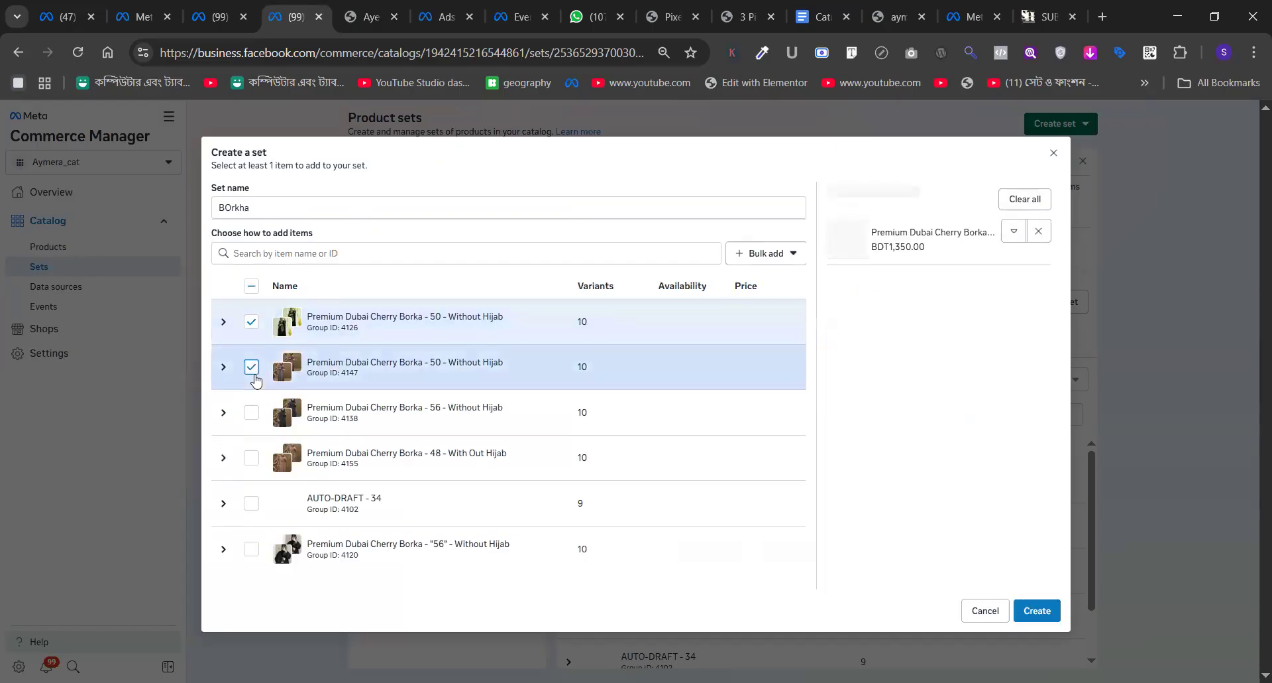
left_click(252, 415)
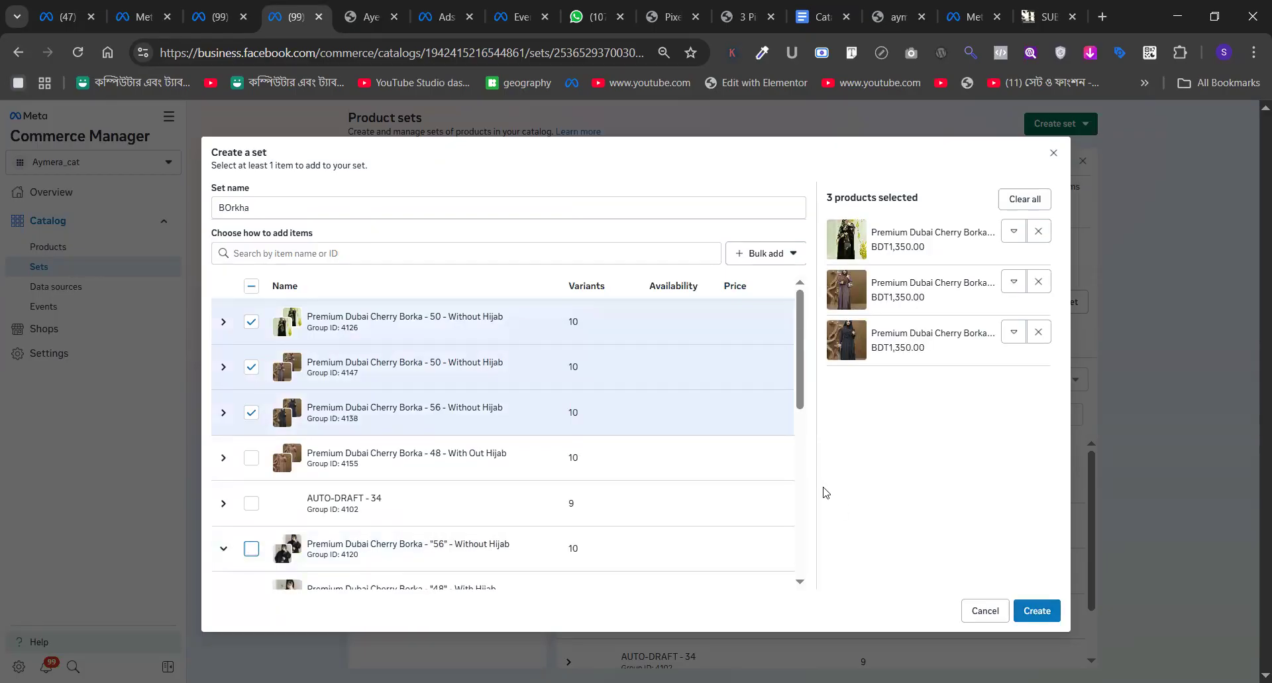
scroll(617, 464, "down", 3)
scroll(617, 464, "up", 3)
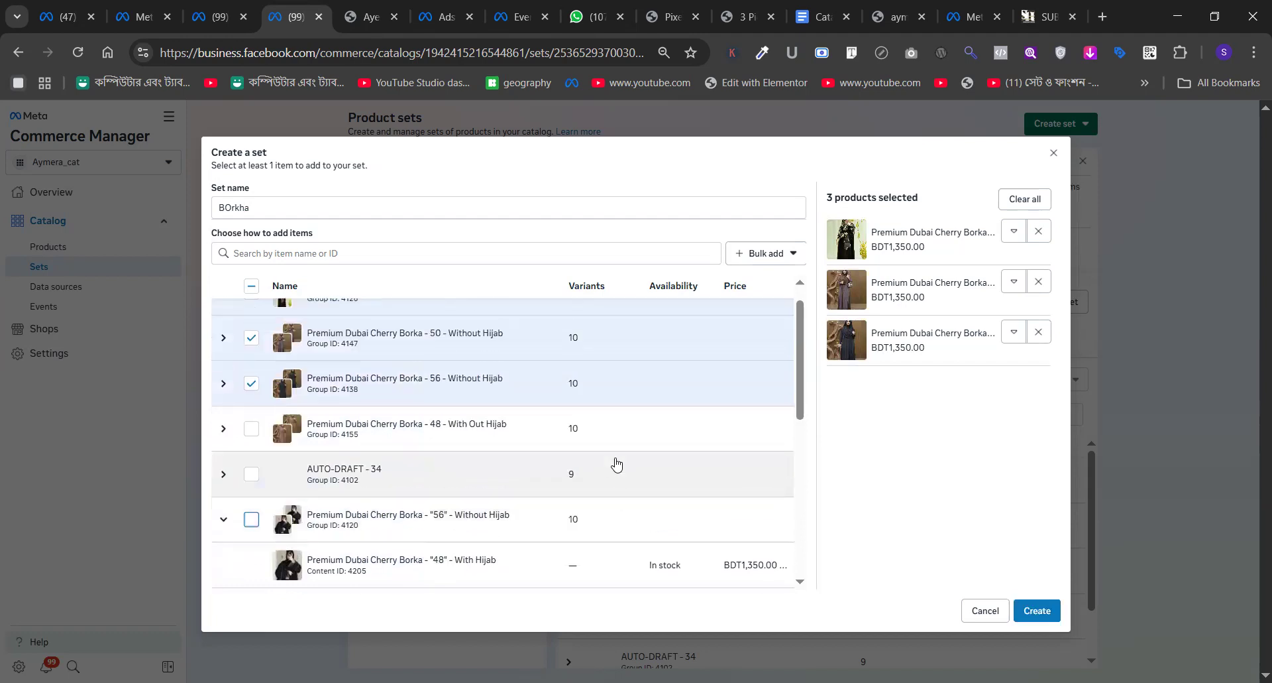
left_click(1037, 610)
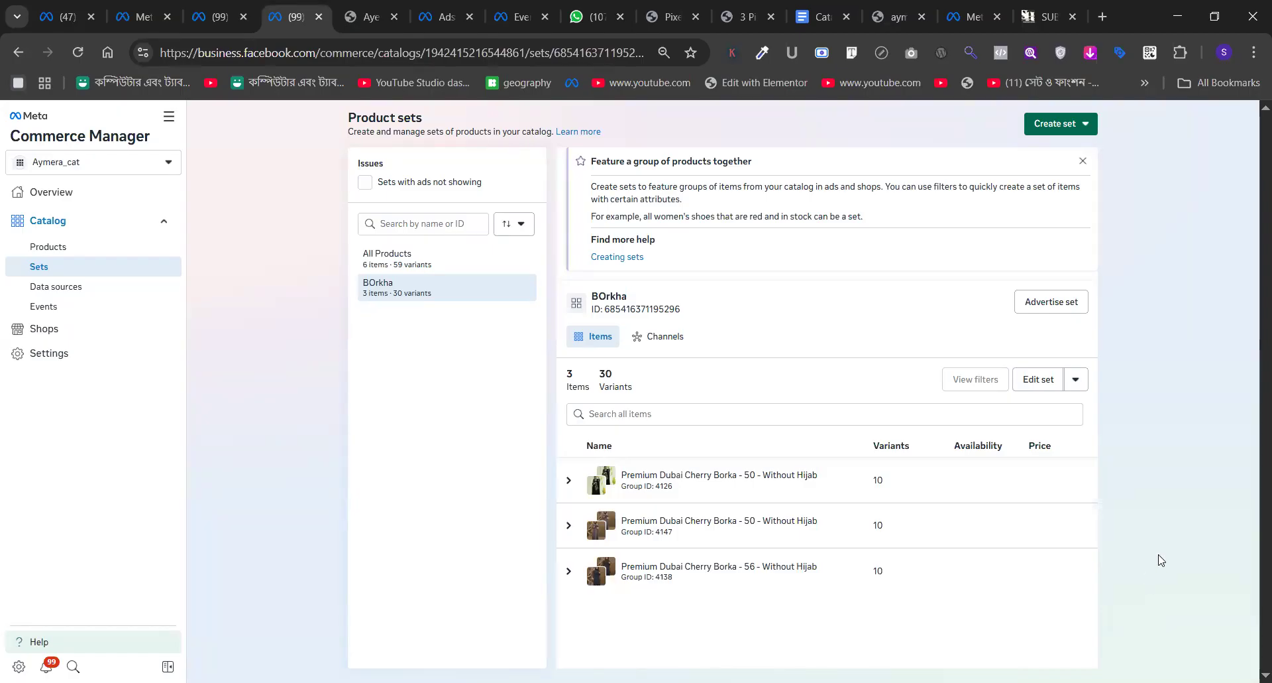
- Edit the BOrkha set to add the Premium Dubai Cherry Borka "56" item group 4120 and save it
left_click(1039, 383)
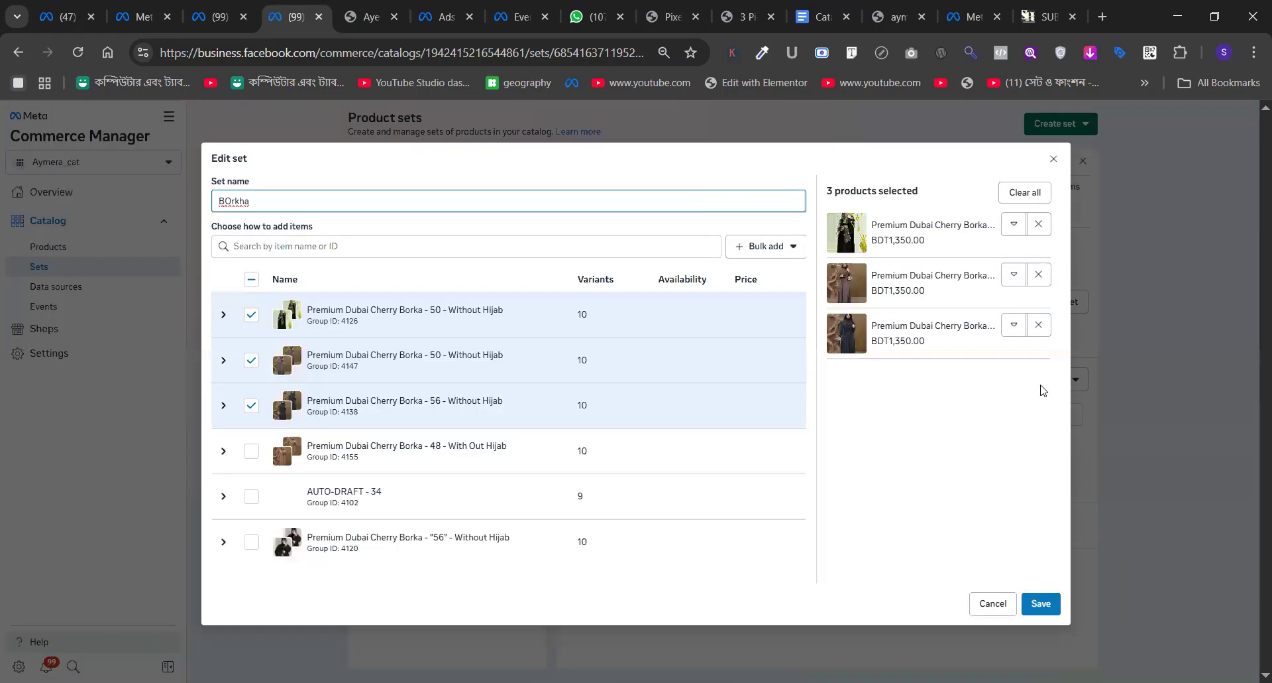
left_click(252, 541)
left_click(1033, 603)
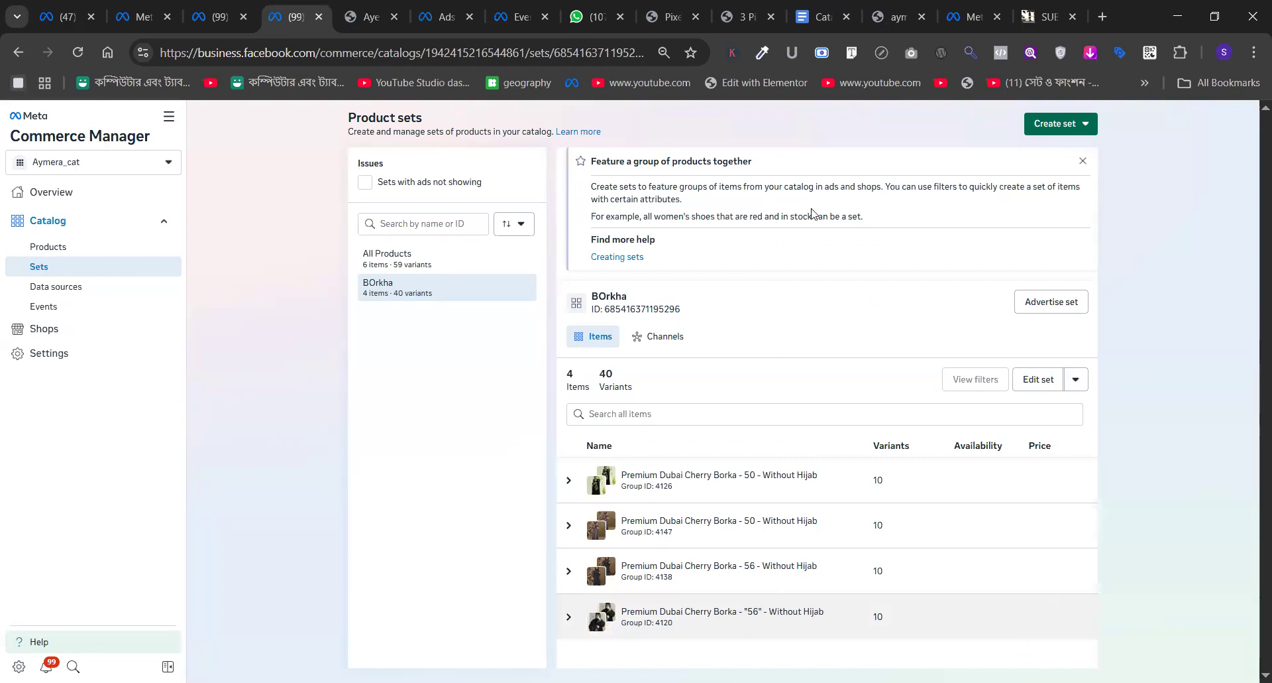
- Switch to the Business settings tab and reload the Catalogs page to bring up the Aymera_cat catalog
left_click(236, 5)
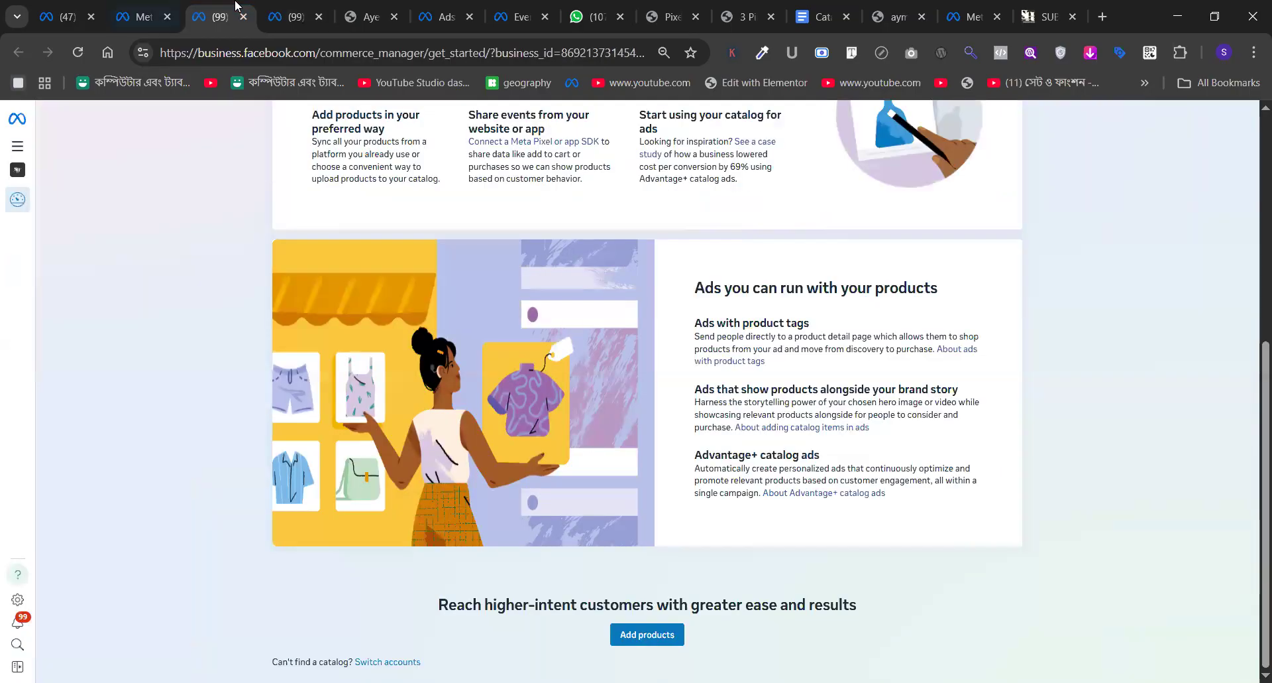
key("ctrl+shift+Tab")
left_click(235, 6)
key("ctrl+shift+Tab")
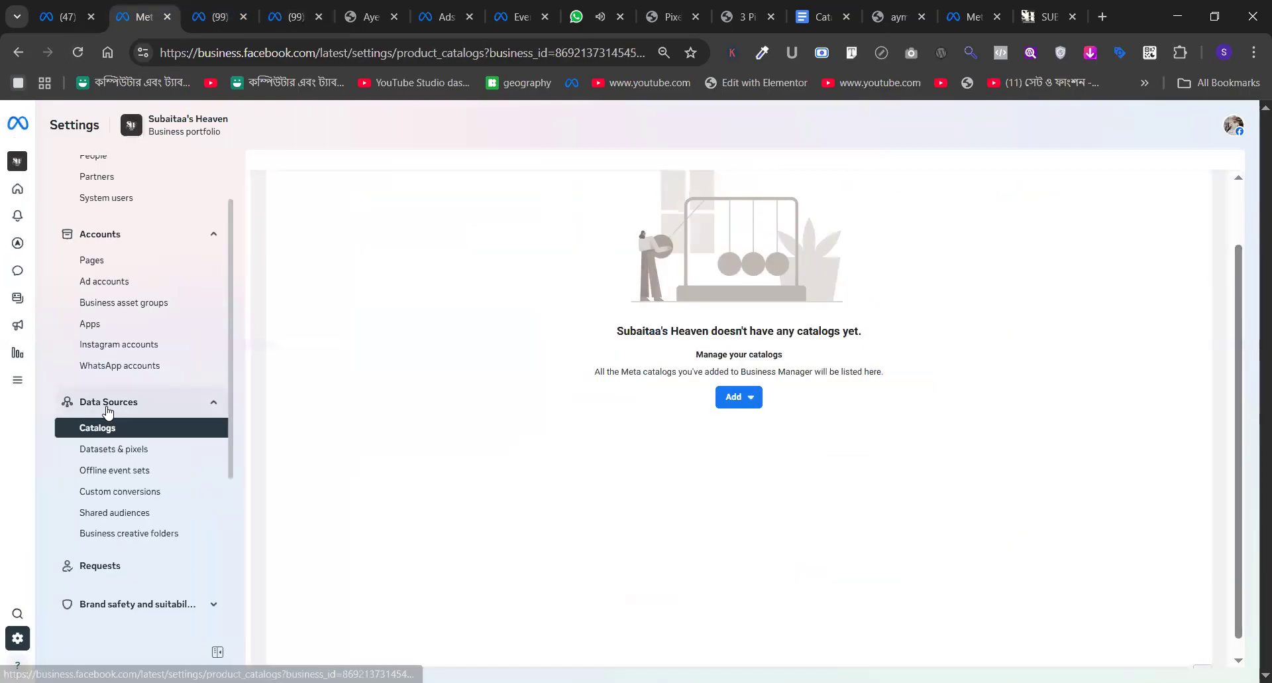
left_click(86, 63)
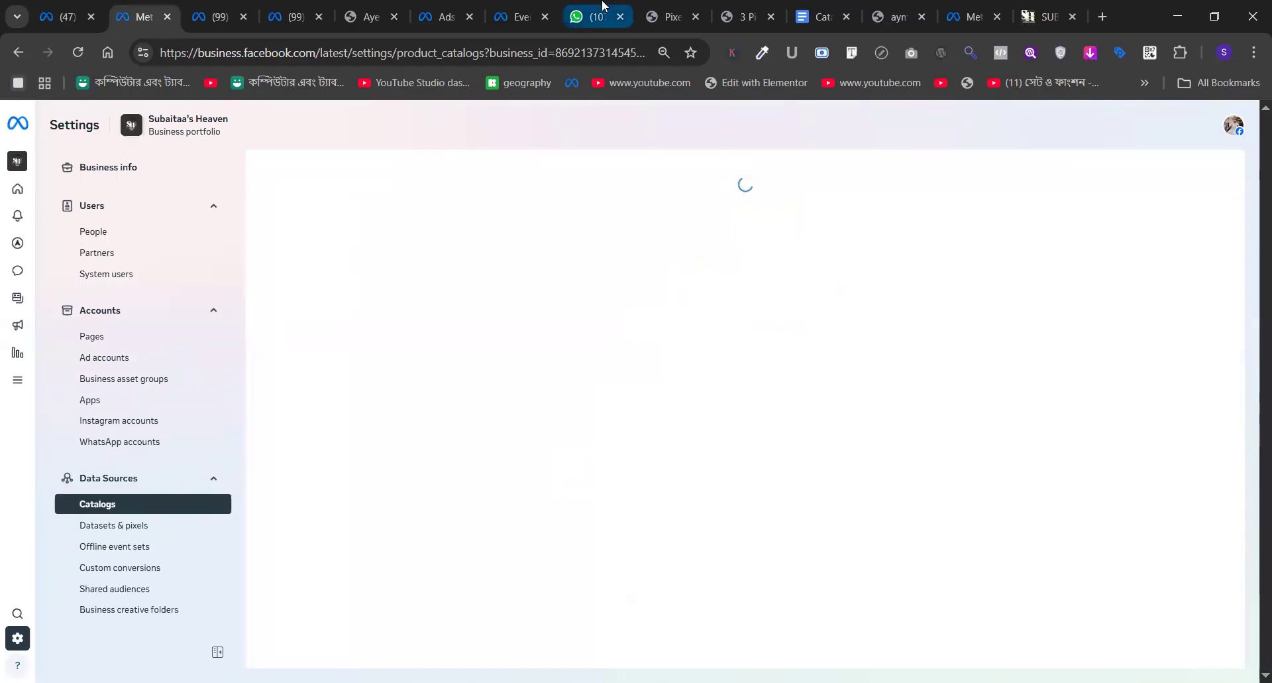
left_click(592, 15)
left_click(215, 15)
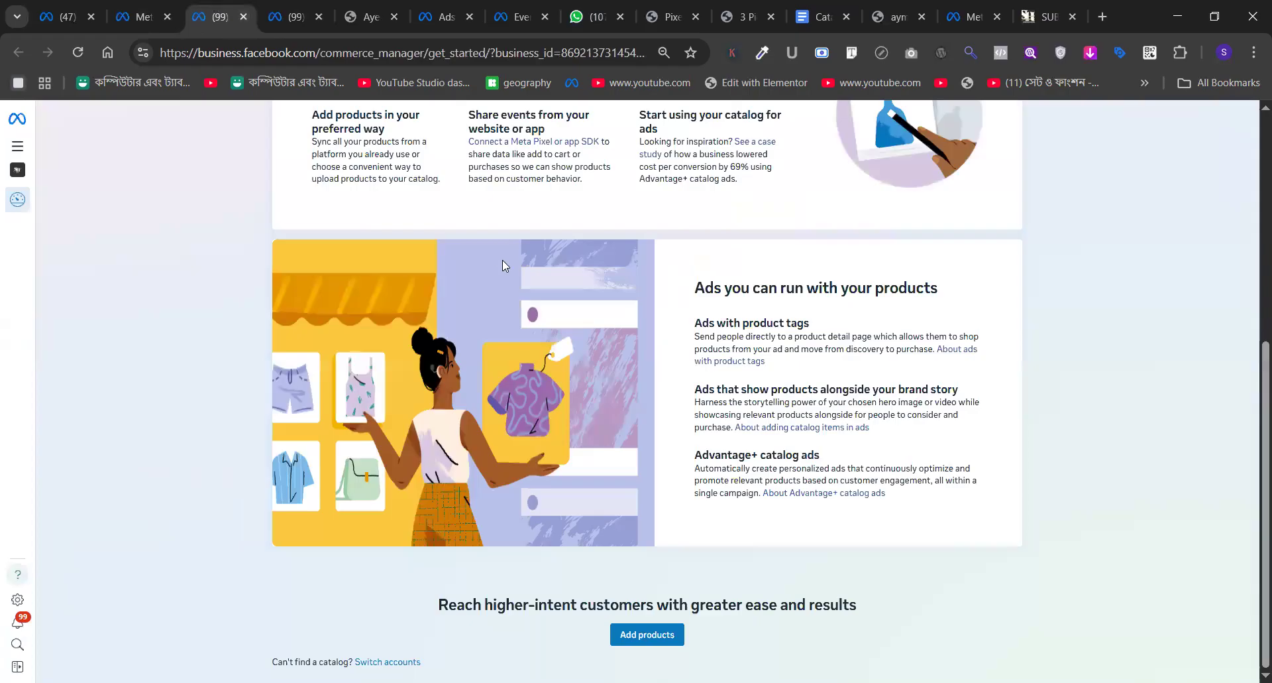
left_click(144, 17)
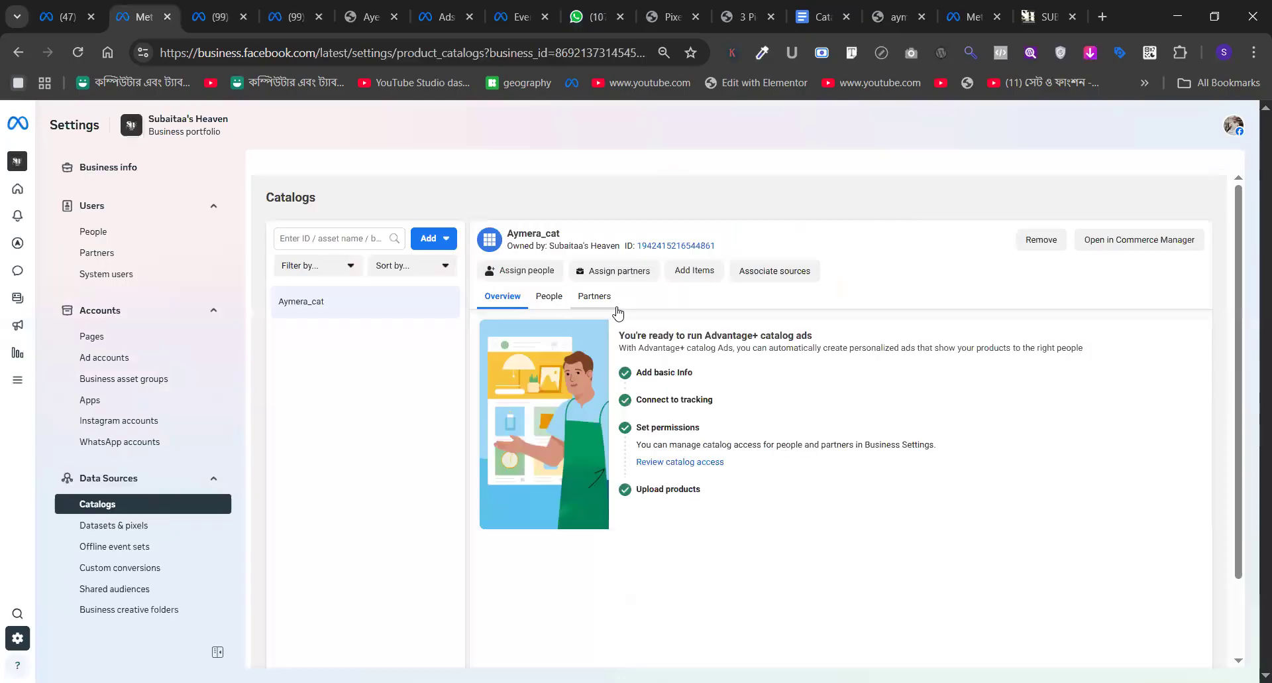
- Check the Aymera pixel's connection and tracking status in the Aymera_cat catalog's associated sources, and close the dialog
left_click(774, 272)
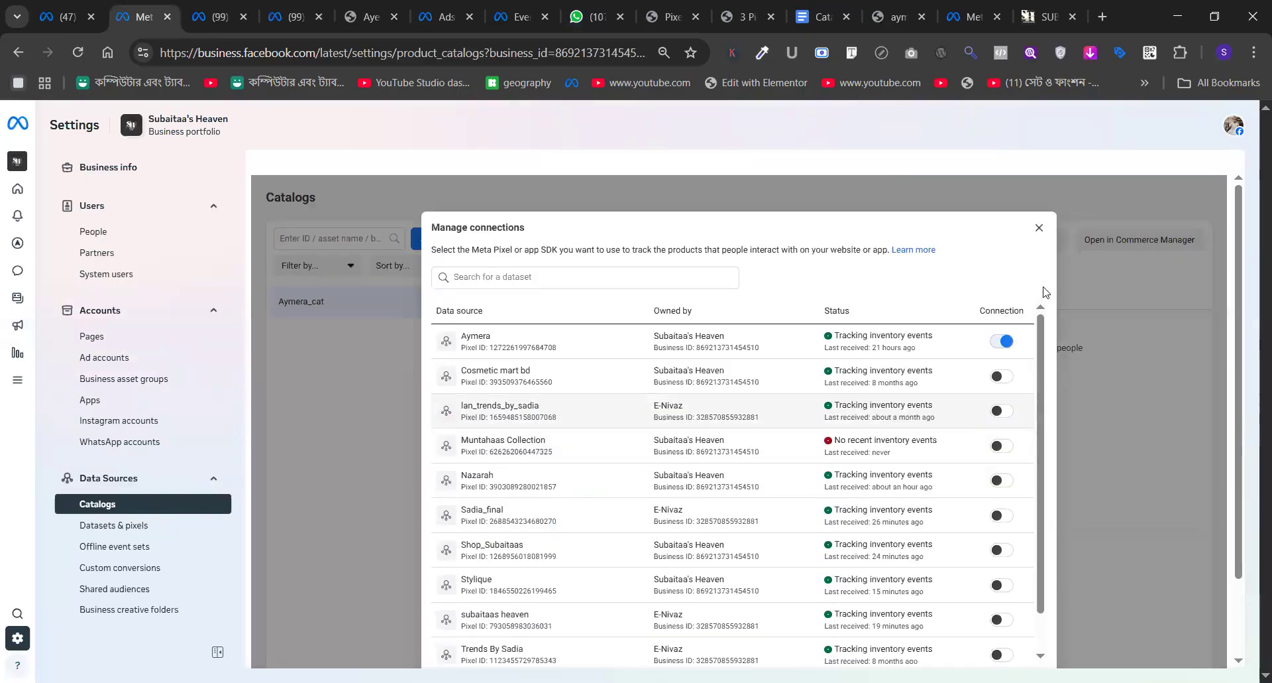
mouse_move(861, 339)
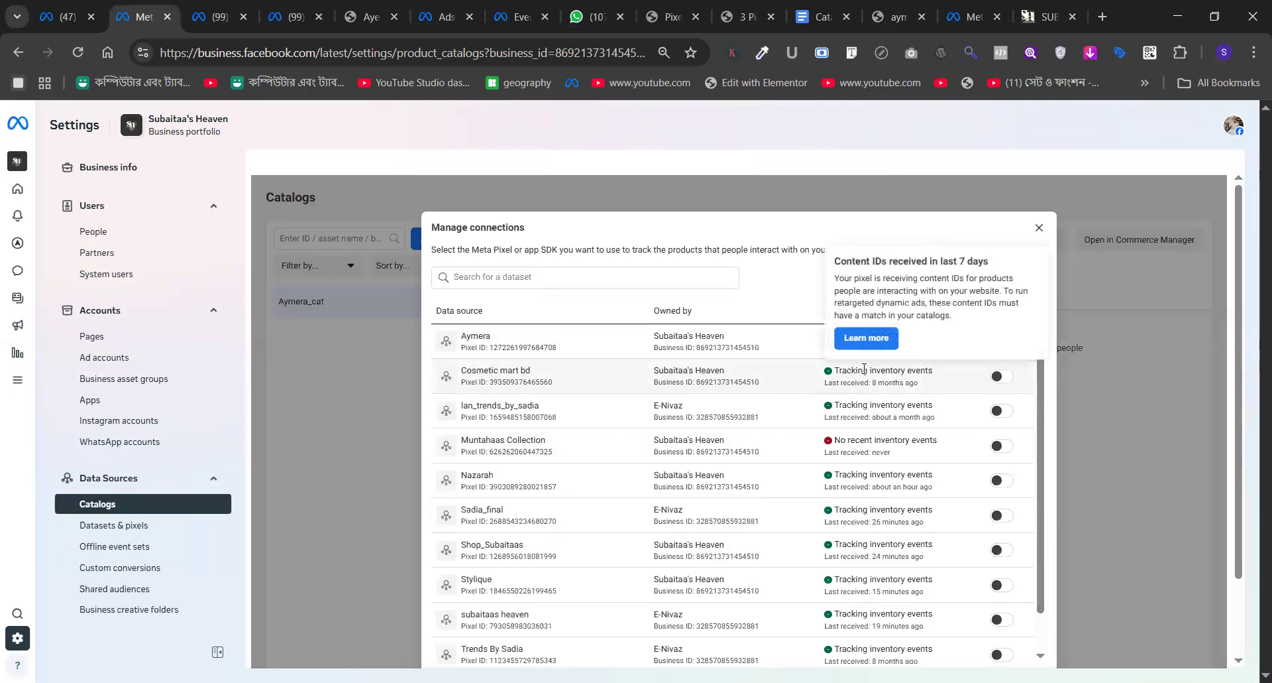
left_click(1039, 227)
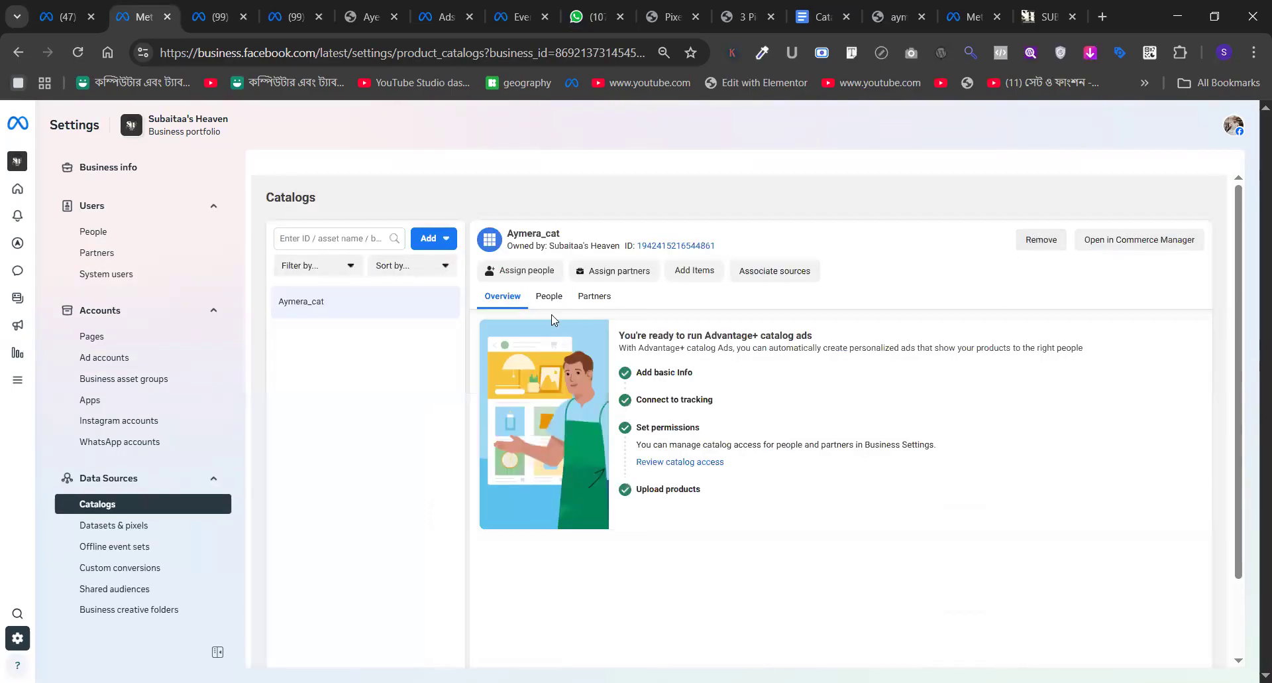
- Assign all three listed people, including the Conversions API System User, full Manage catalog access to Aymera_cat
left_click(521, 277)
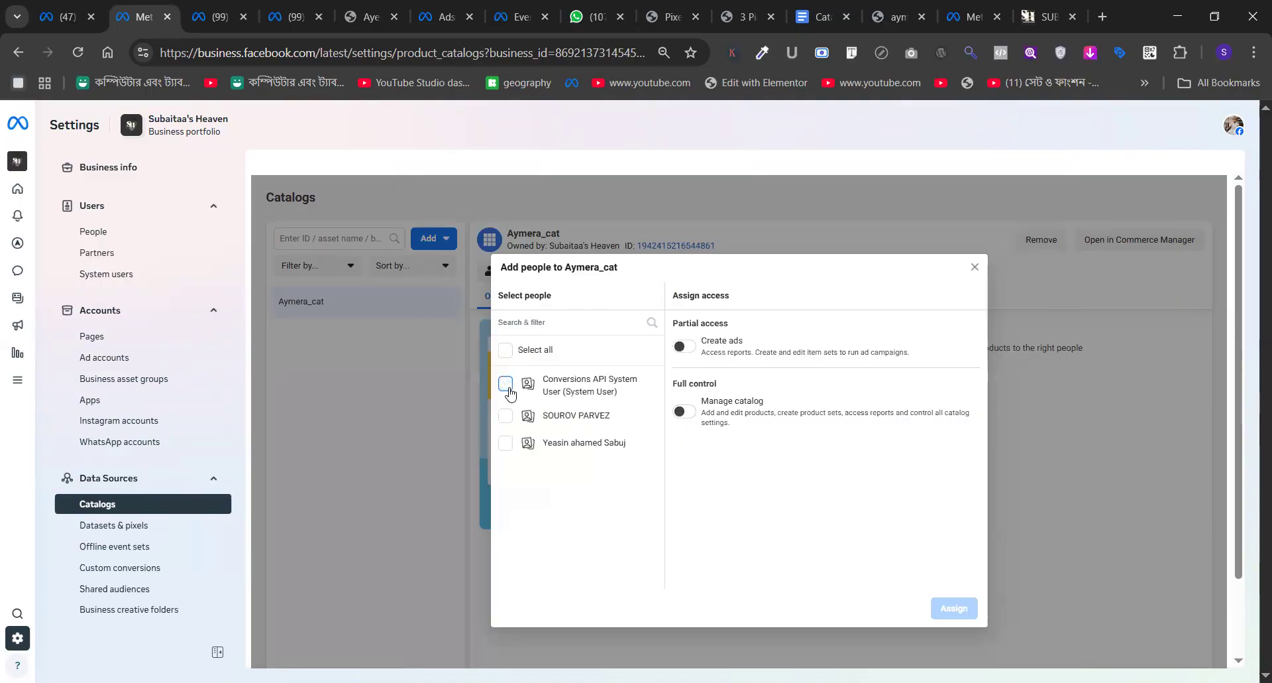
left_click(506, 417)
left_click(506, 443)
left_click(684, 411)
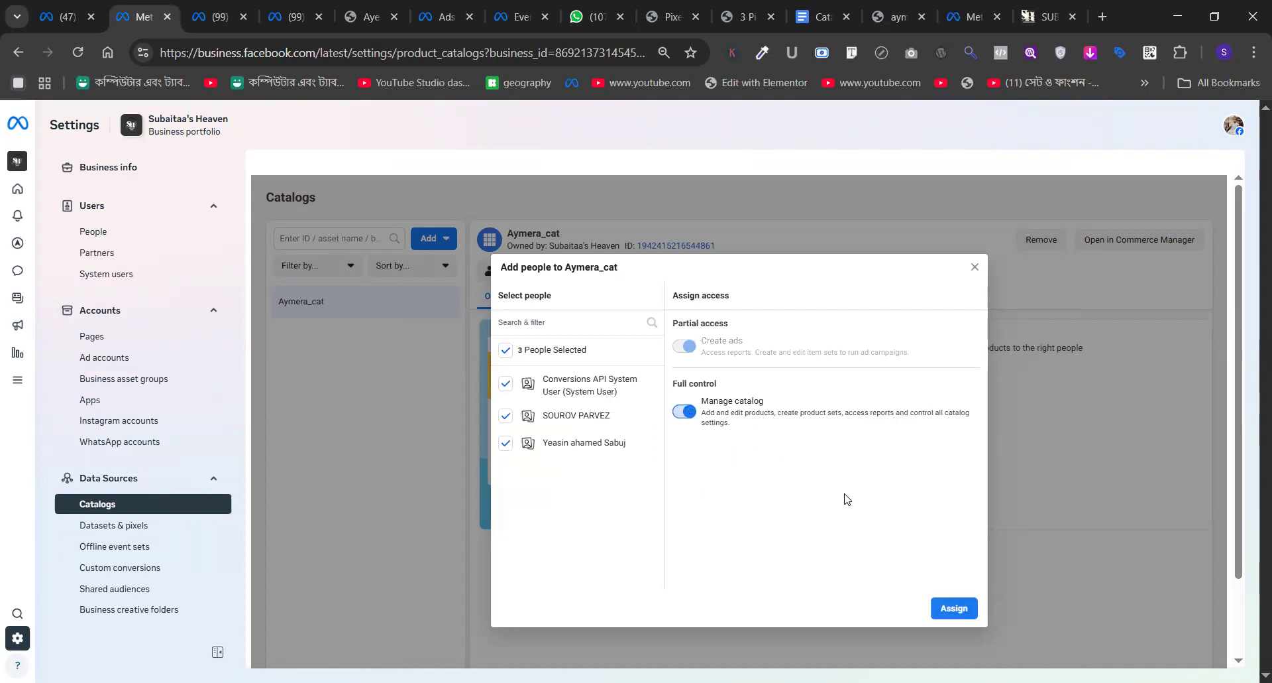
left_click(949, 607)
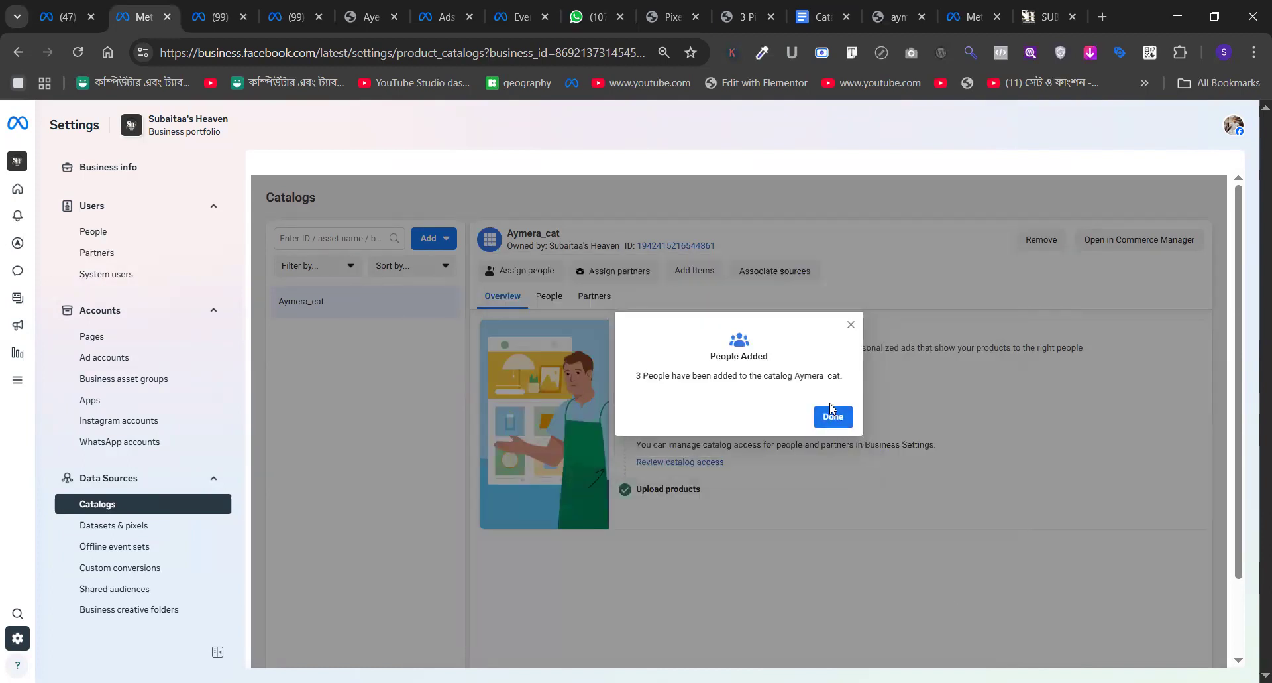
left_click(831, 414)
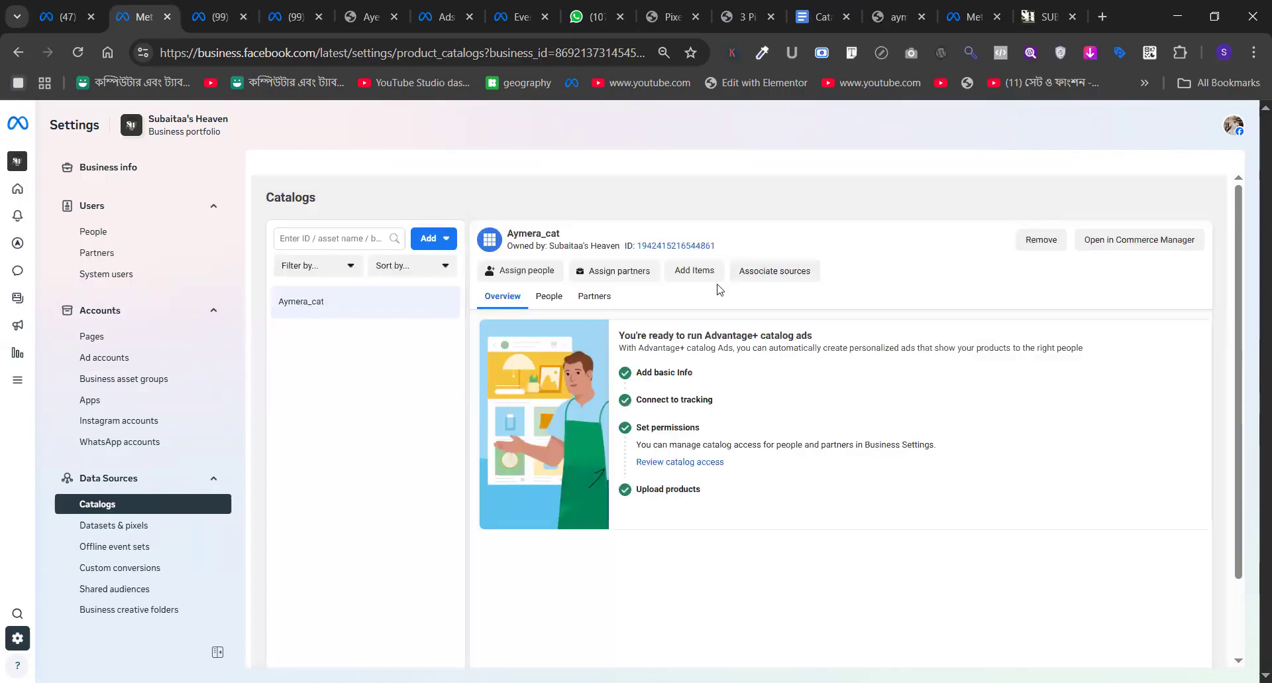
left_click(596, 17)
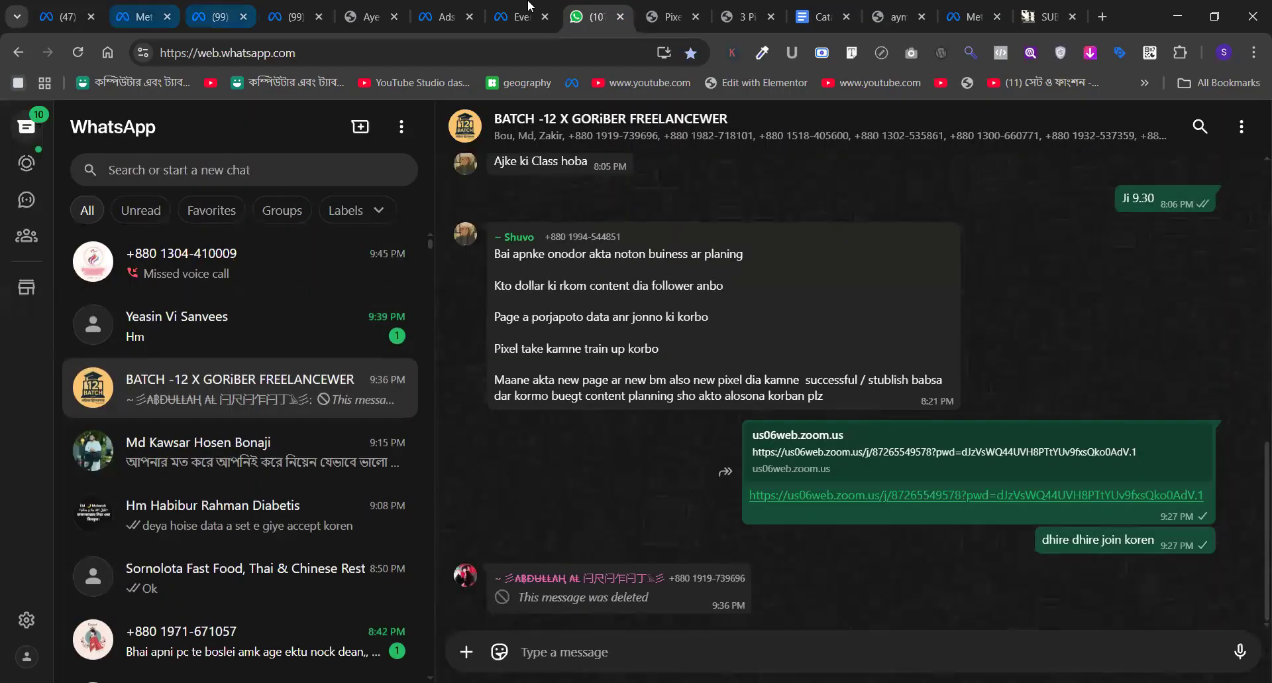
left_click(142, 17)
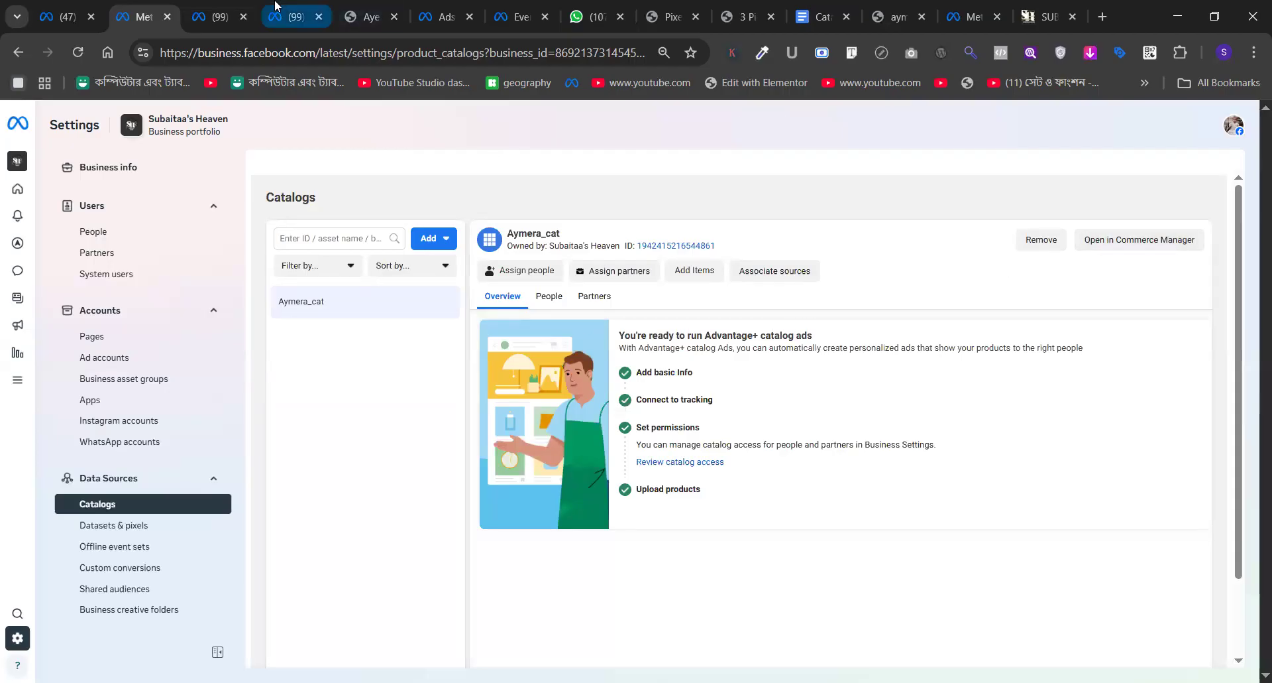
mouse_move(275, 6)
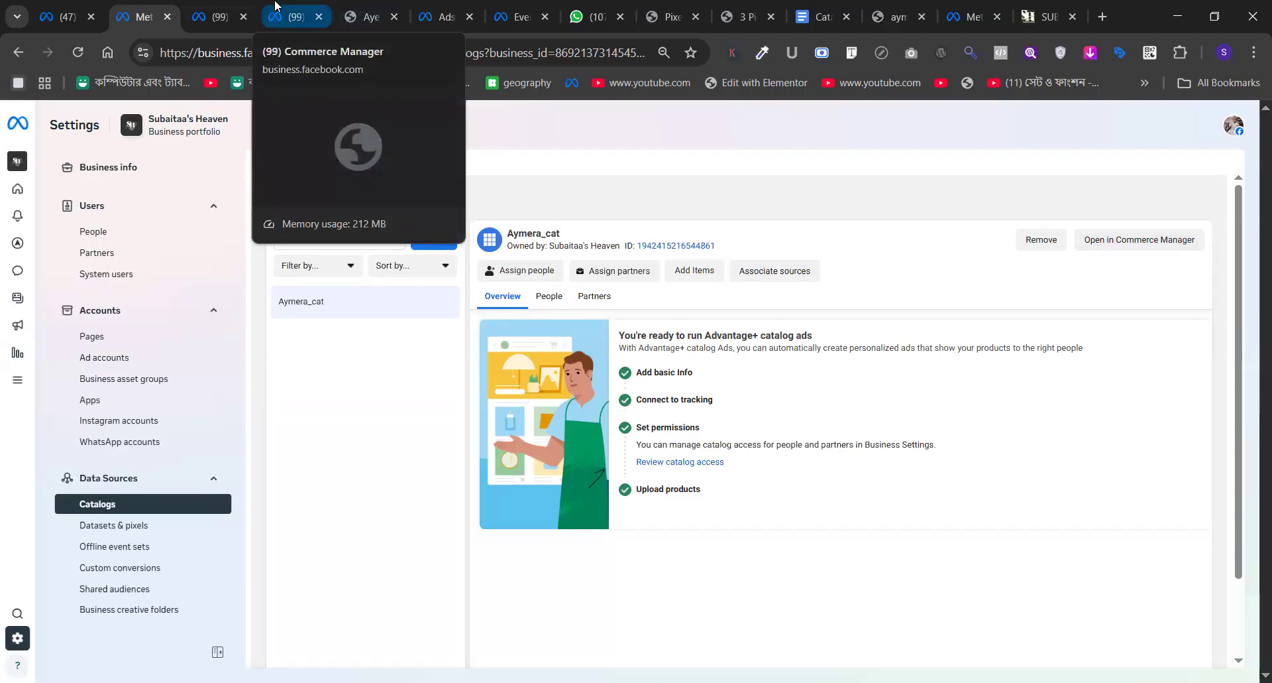
- Switch to the Ads Manager tab and create a new campaign with the Auction buying type and the Sales objective
left_click(427, 6)
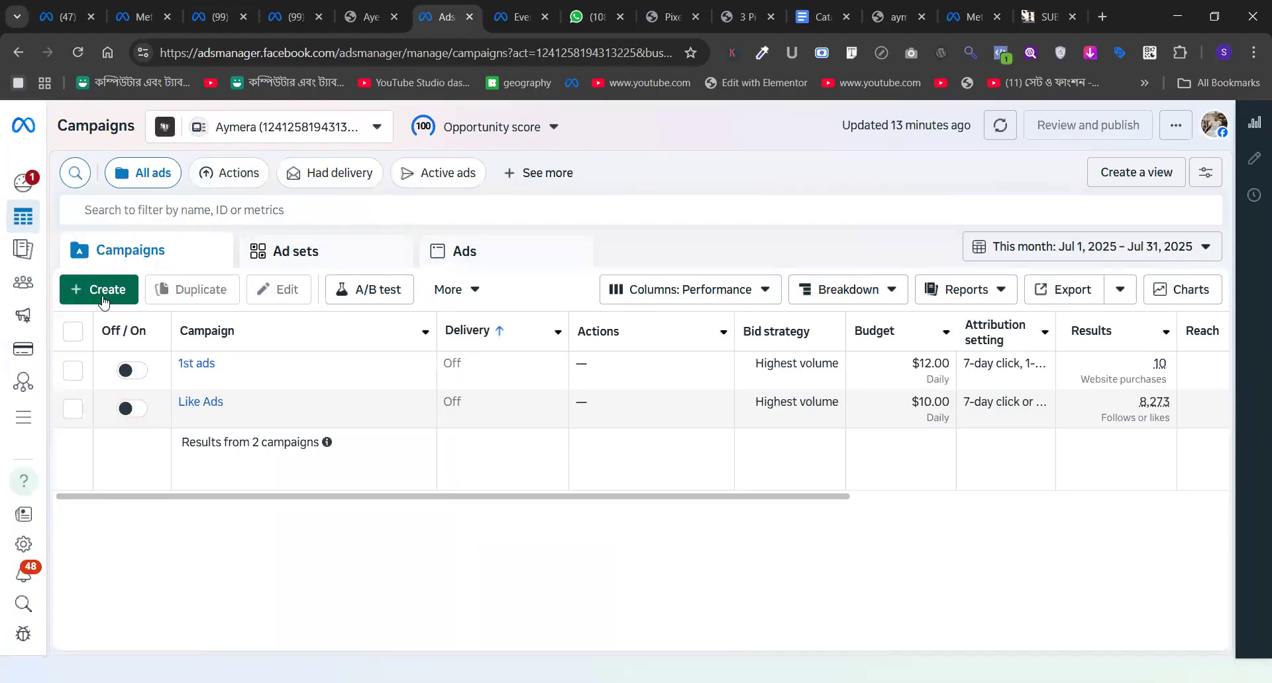
left_click(102, 292)
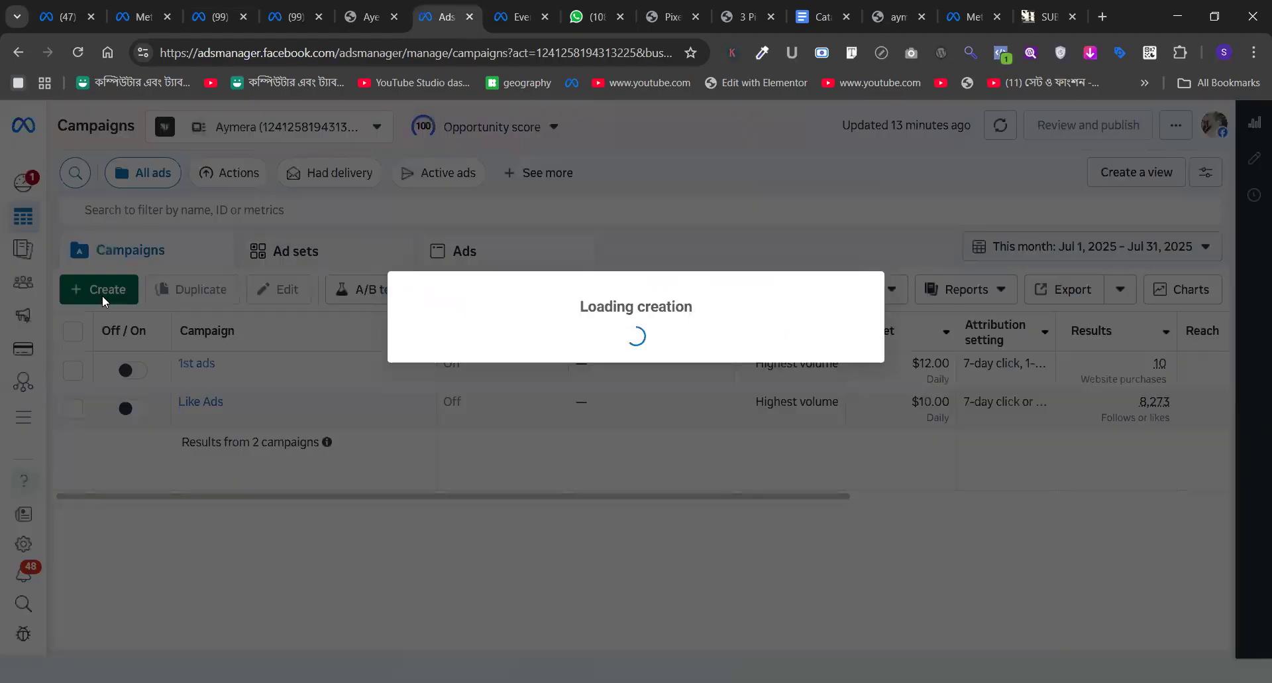
left_click(387, 512)
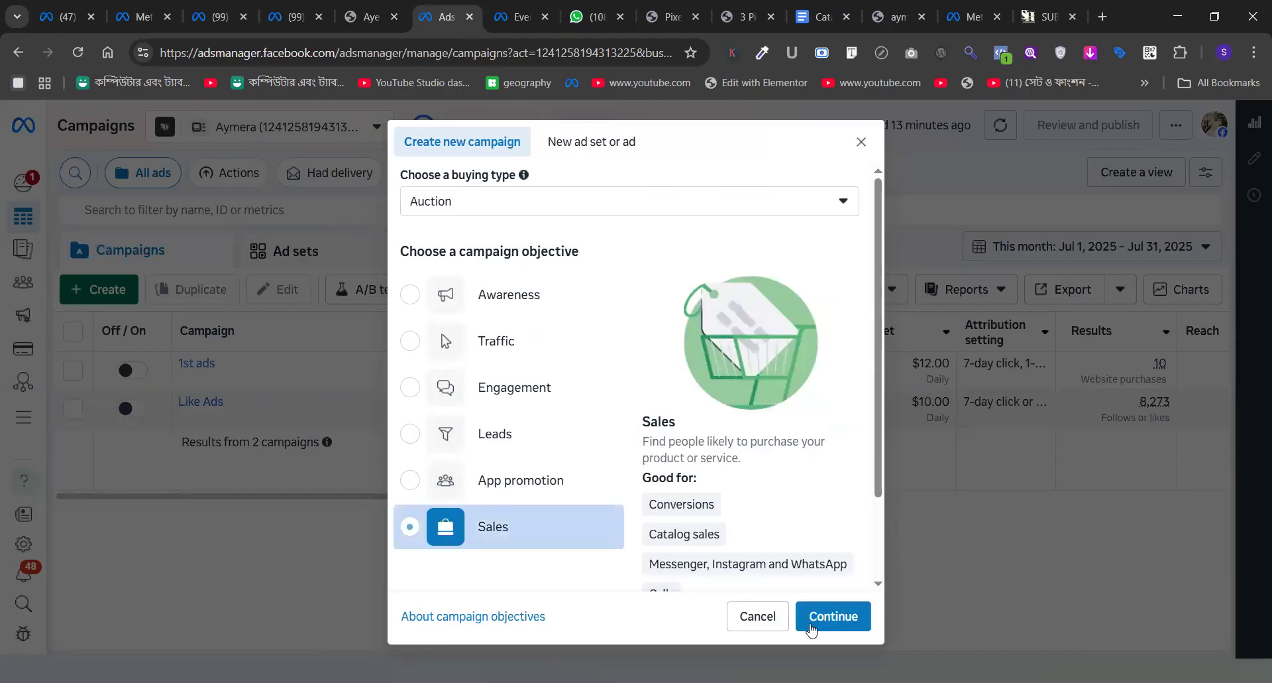
left_click(812, 627)
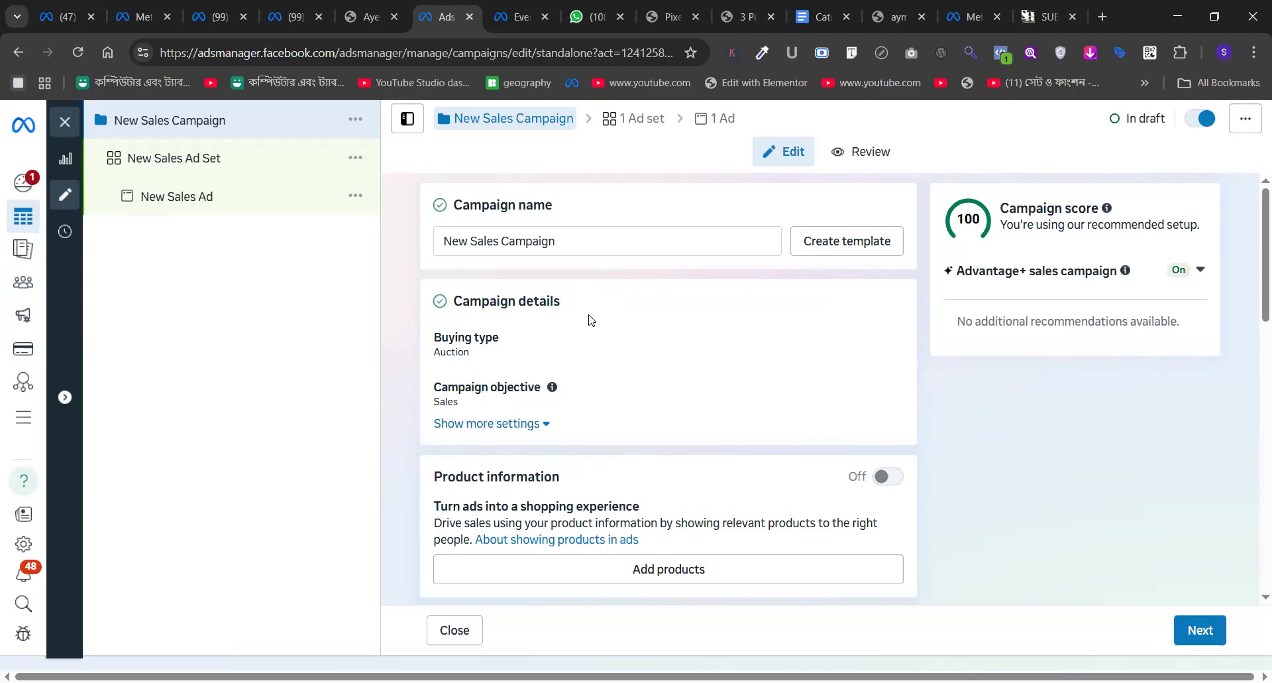
- Name the new sales campaign "Dynamic Carasoual"
triple_click(537, 241)
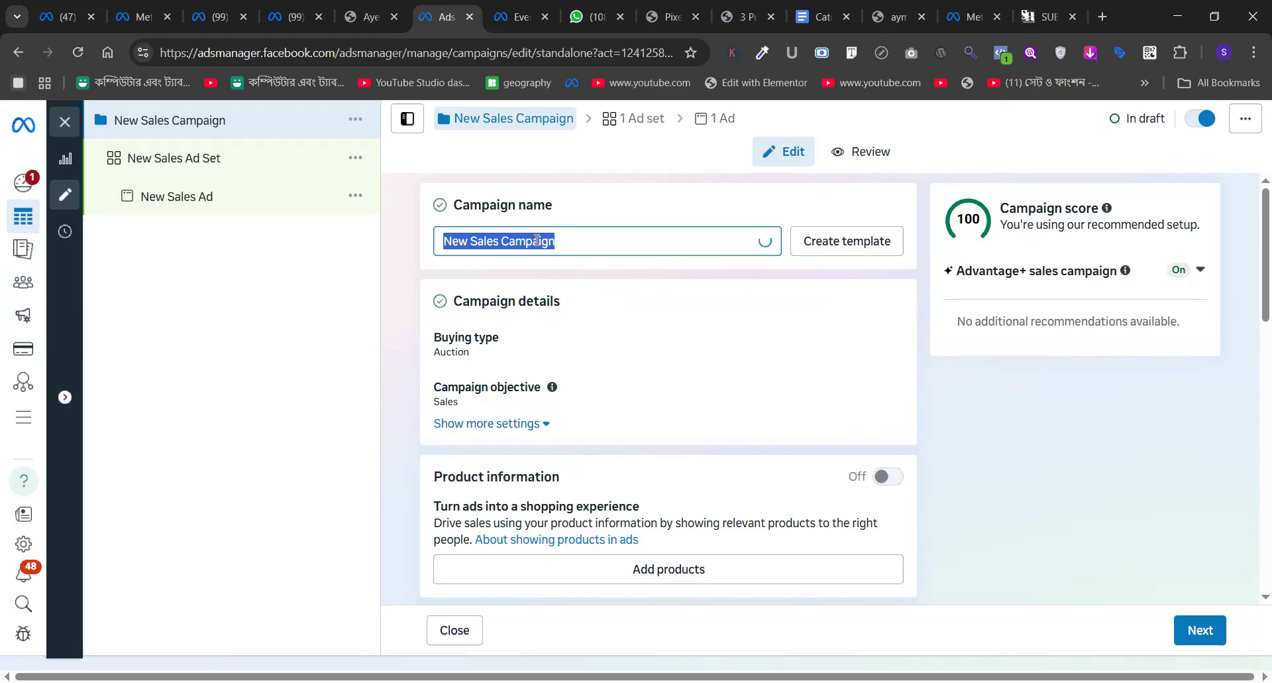
type("DYna")
key("BackSpace")
key("BackSpace")
key("BackSpace")
type("yma")
key("BackSpace")
key("BackSpace")
type("namic ")
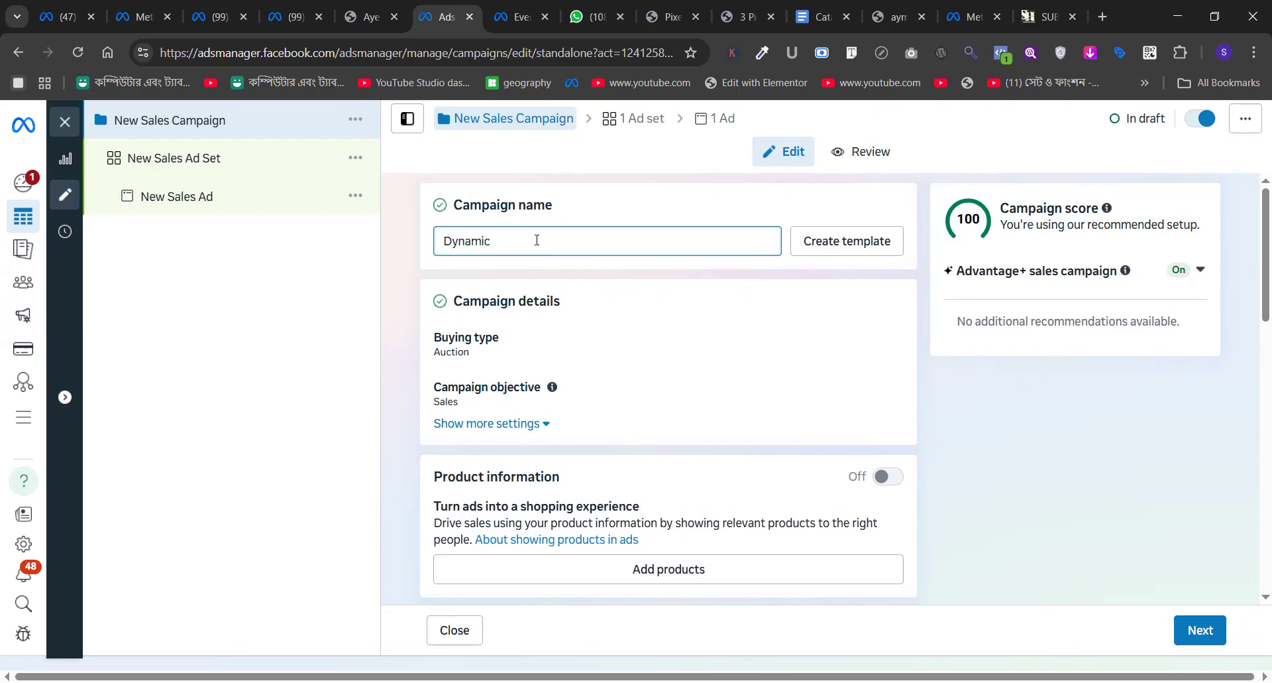
type("Caras")
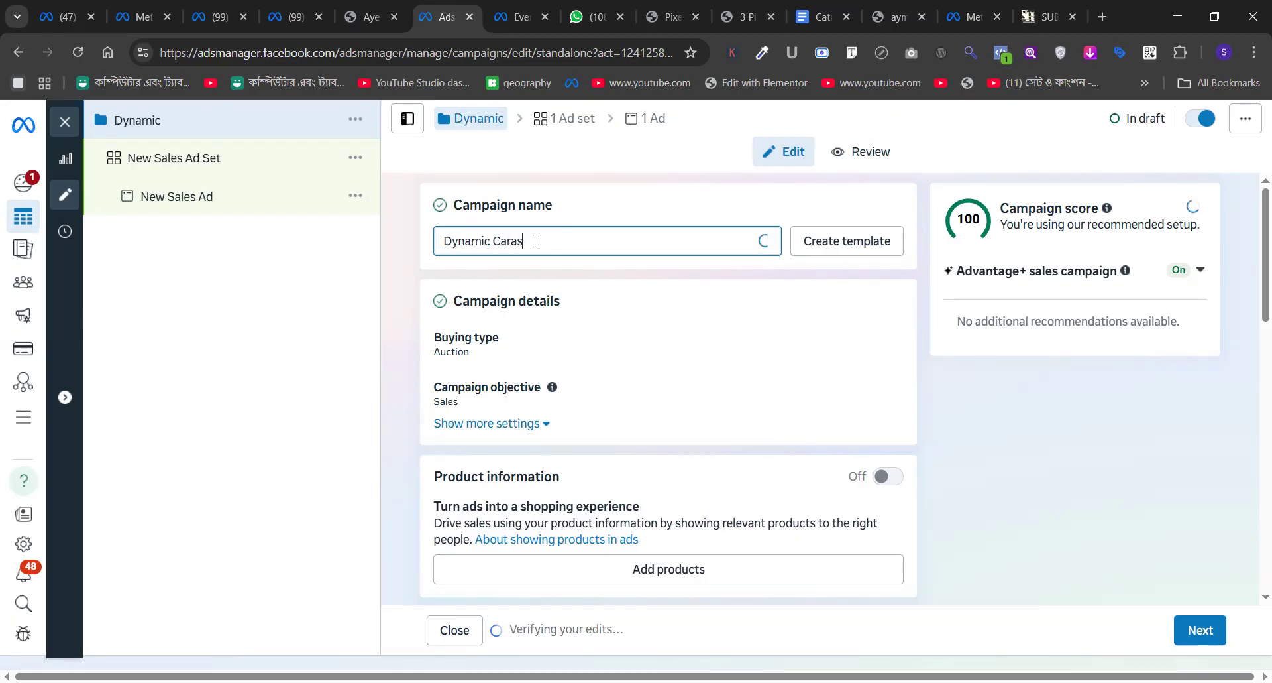
type("oual")
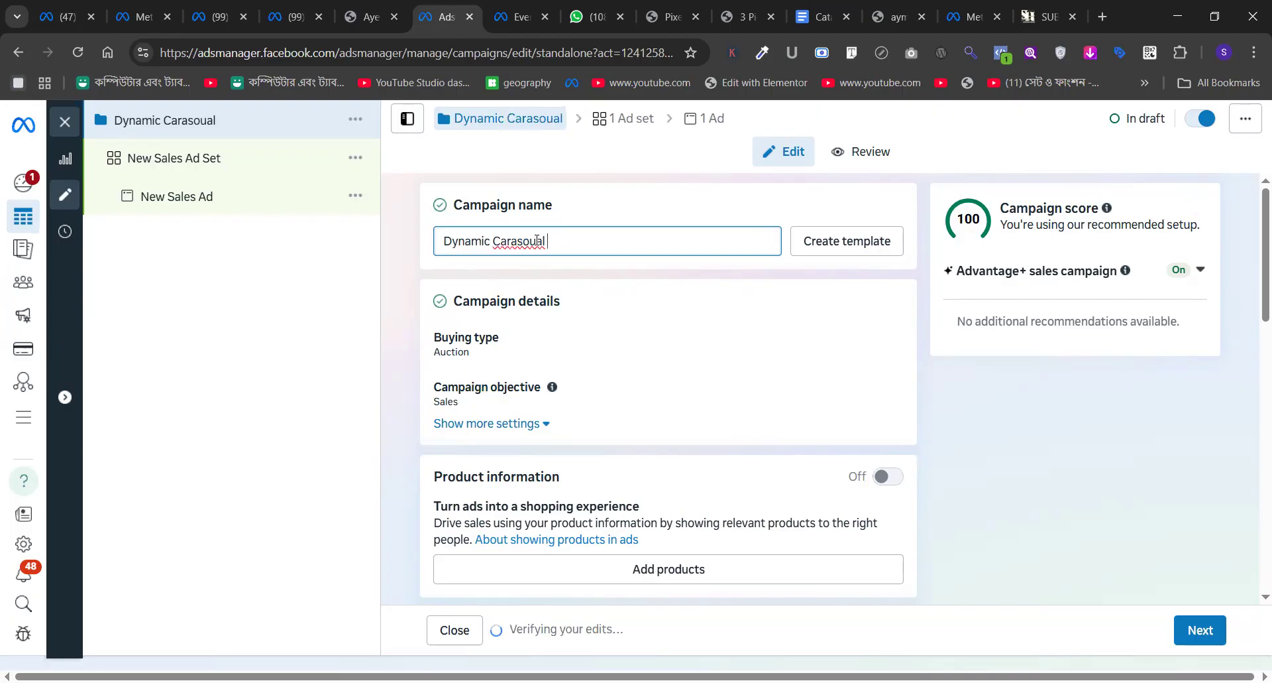
left_click(322, 319)
- Set the new sales ad set's conversion event to Purchase, keeping Aymera as its dataset
left_click(196, 165)
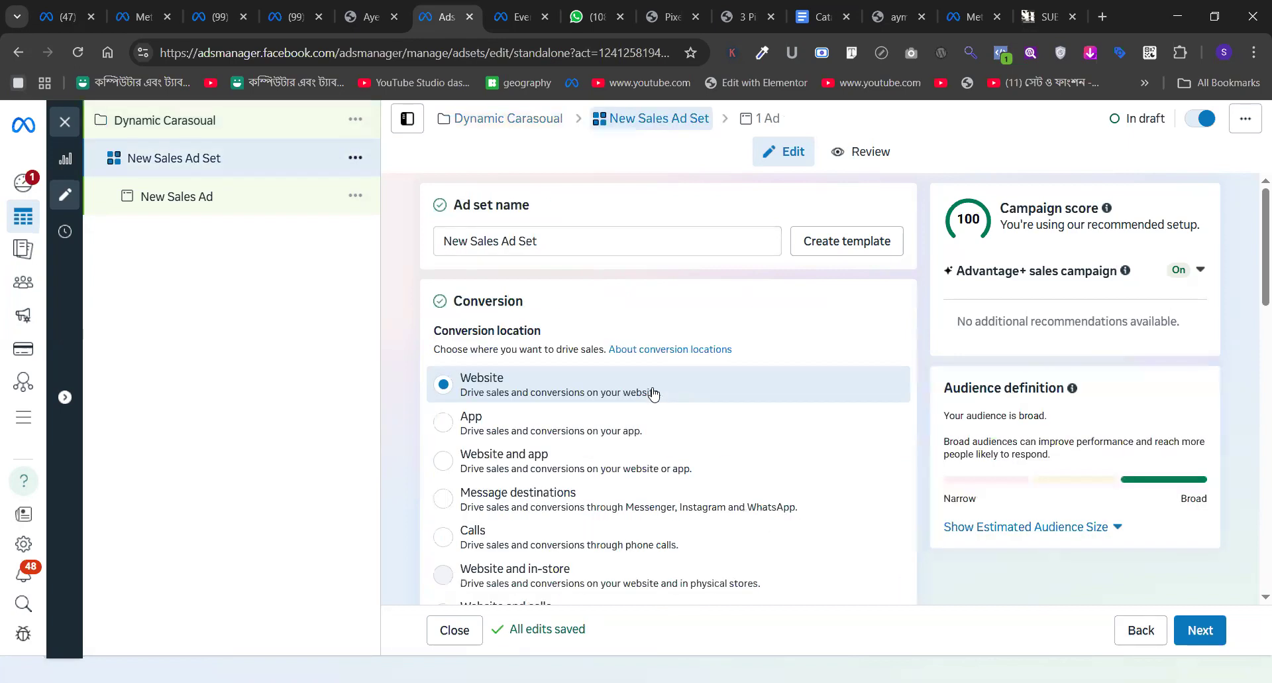
scroll(654, 393, "down", 5)
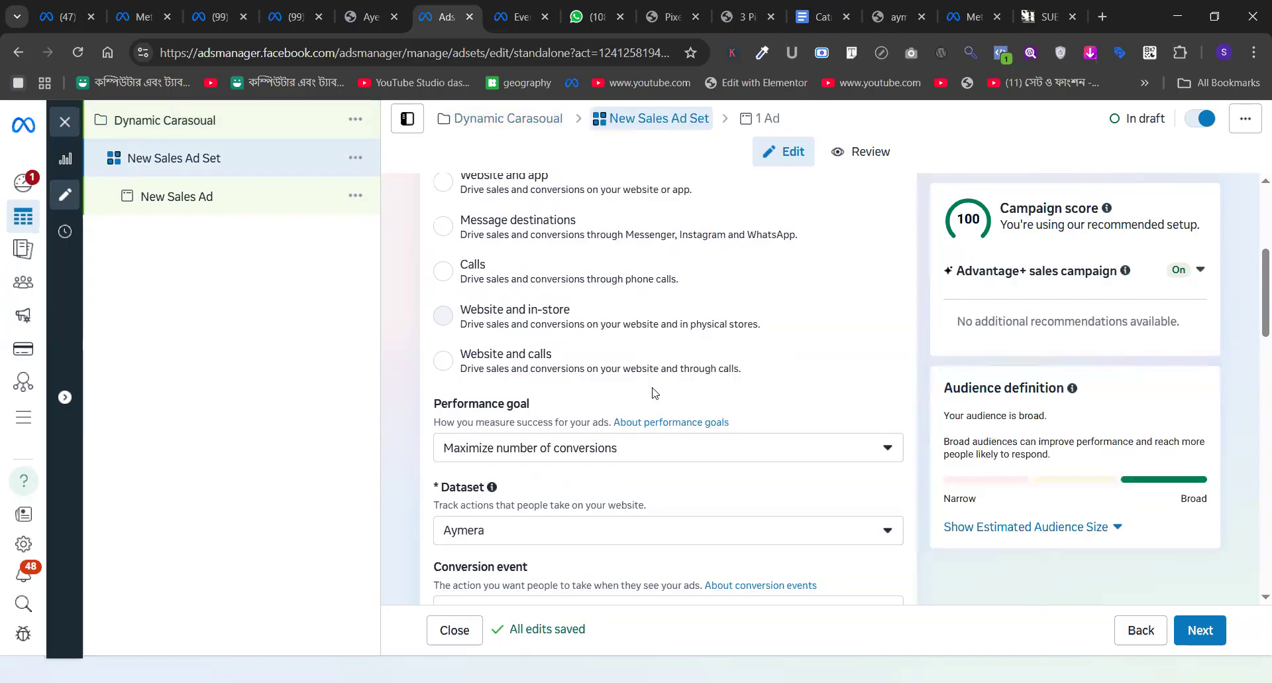
left_click(521, 521)
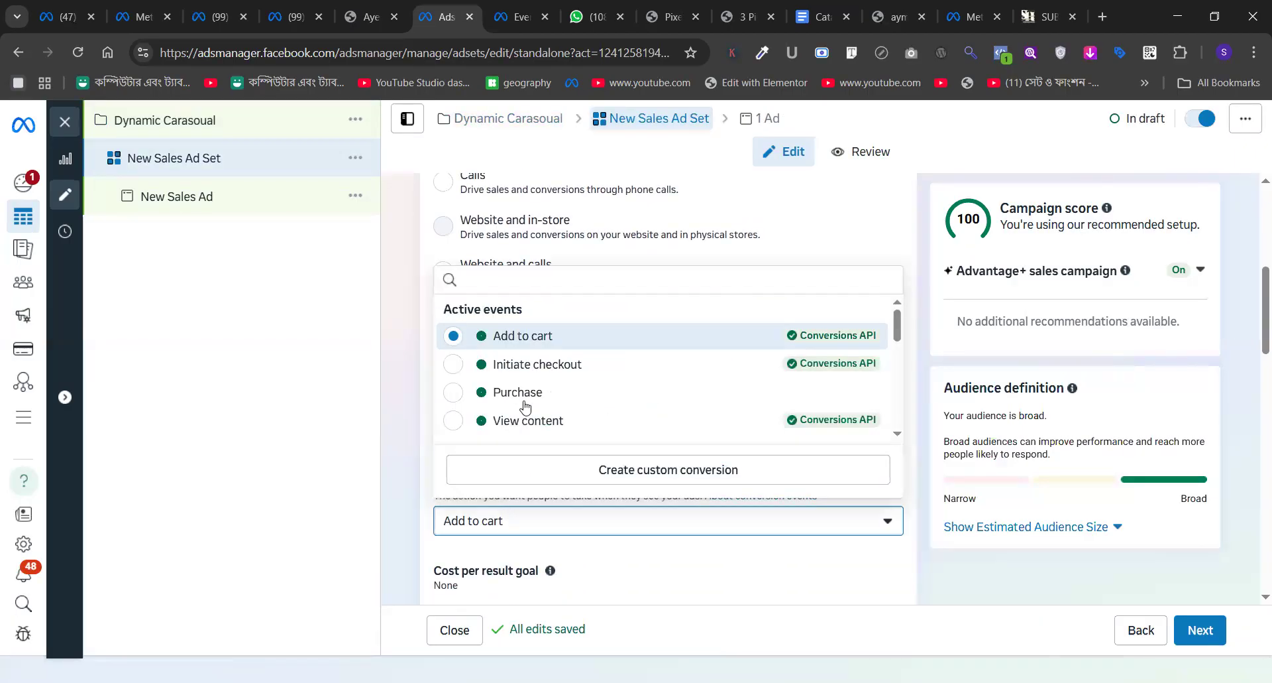
left_click(531, 394)
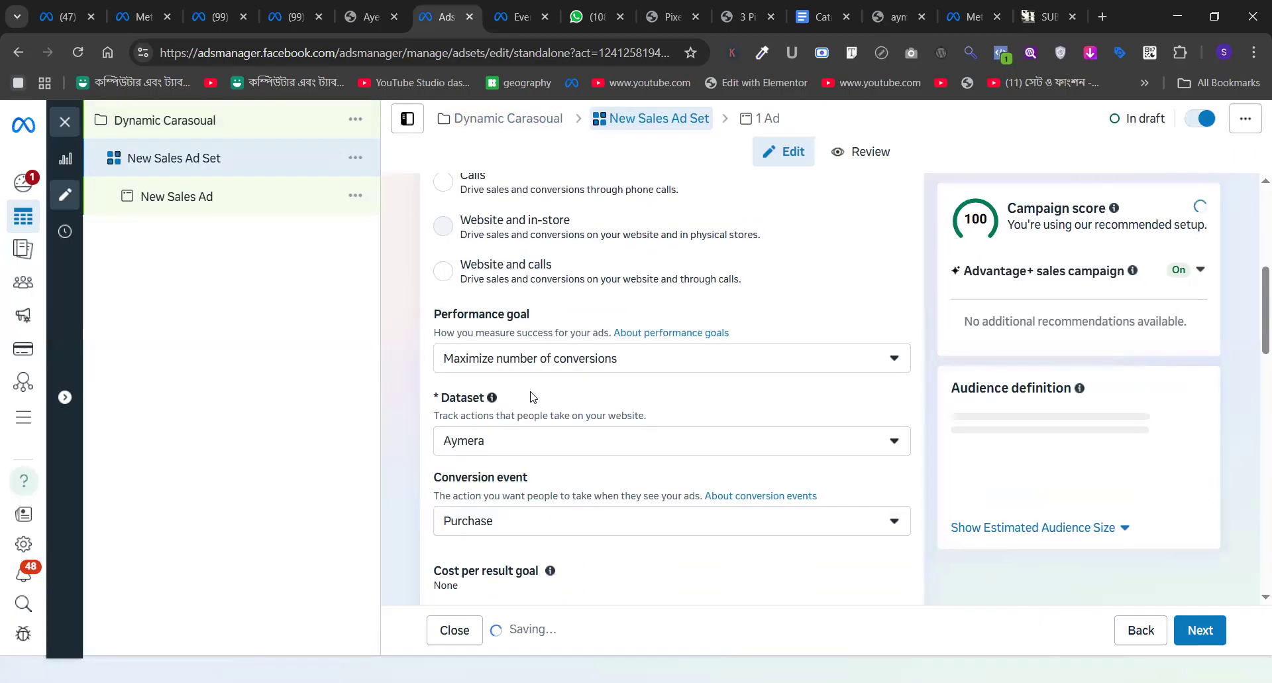
left_click(491, 344)
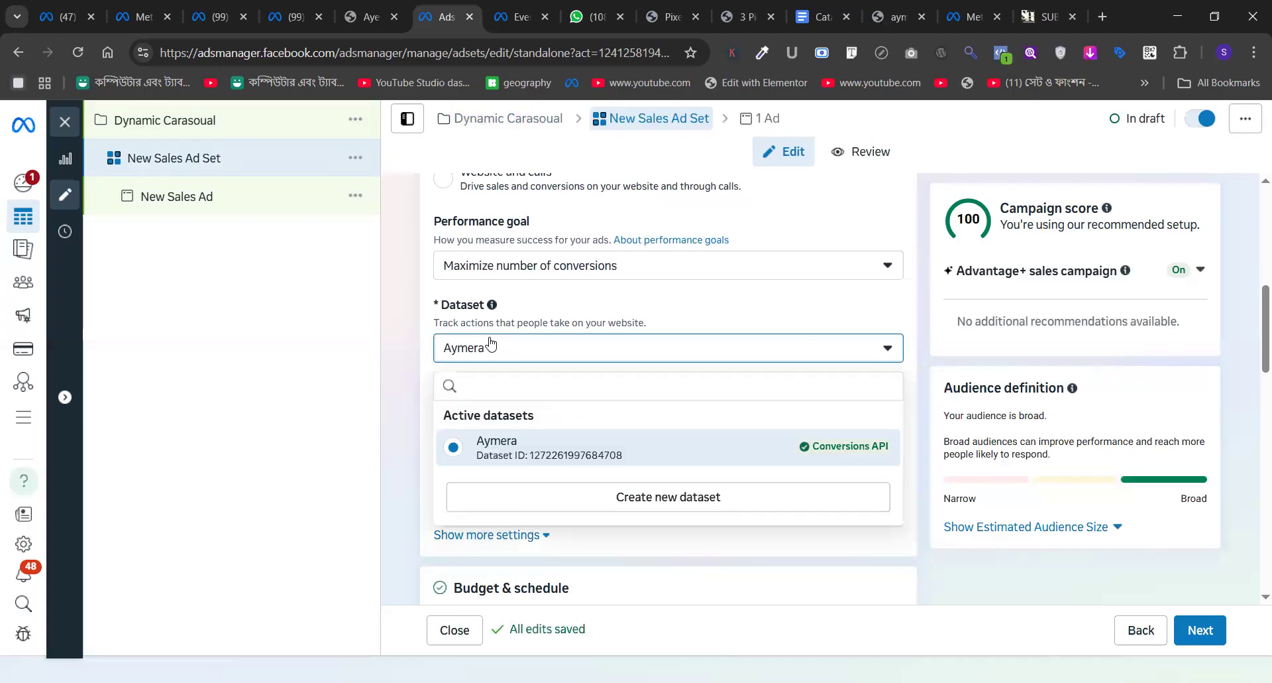
left_click(490, 344)
scroll(490, 343, "down", 6)
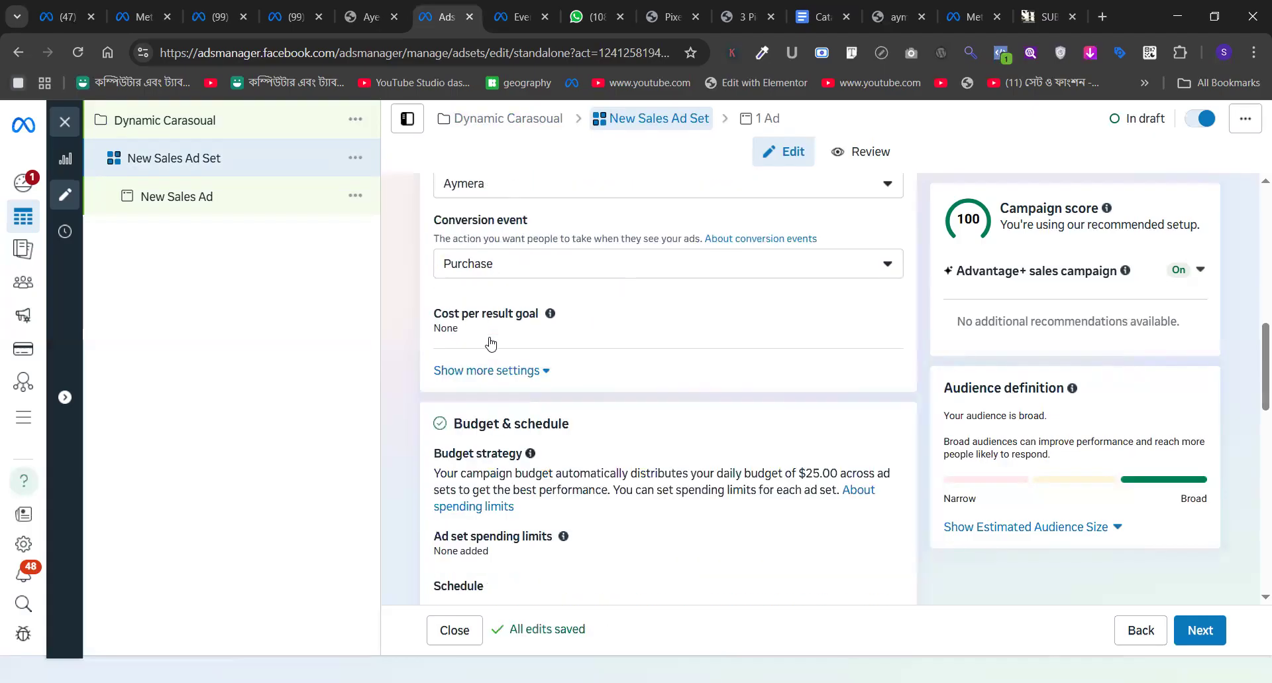
scroll(491, 341, "down", 8)
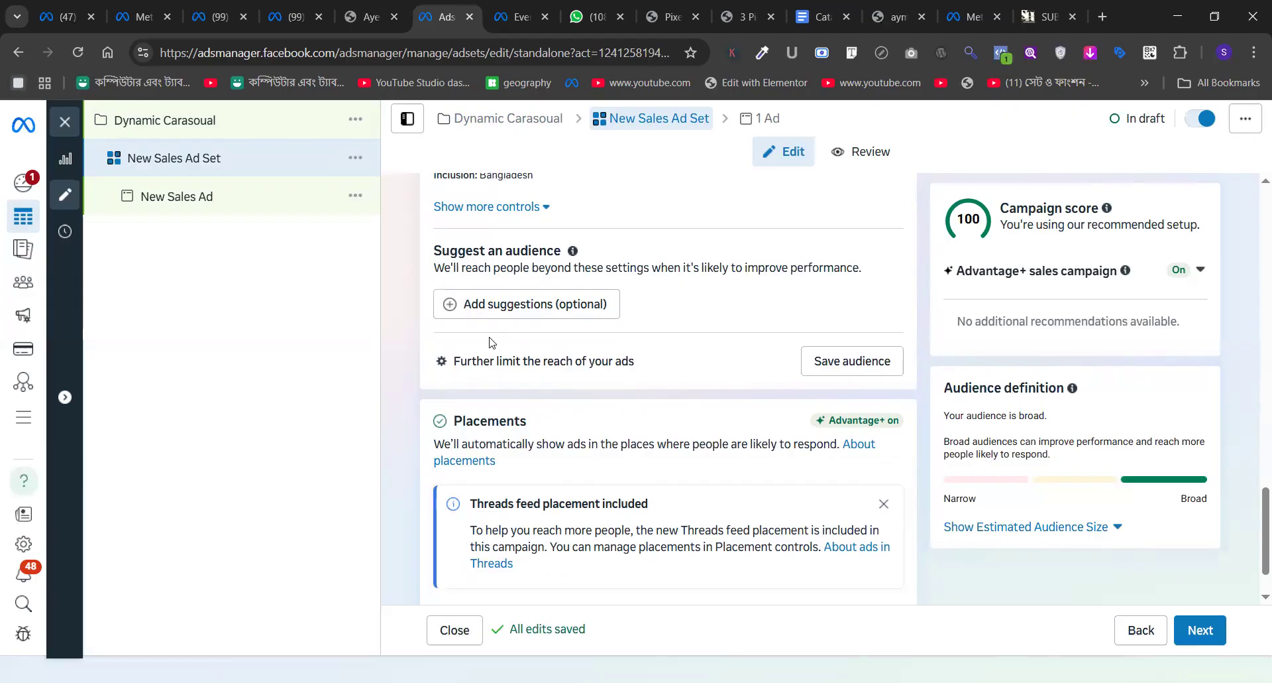
- Open the New Sales Ad and set its format to Carousel
left_click(187, 202)
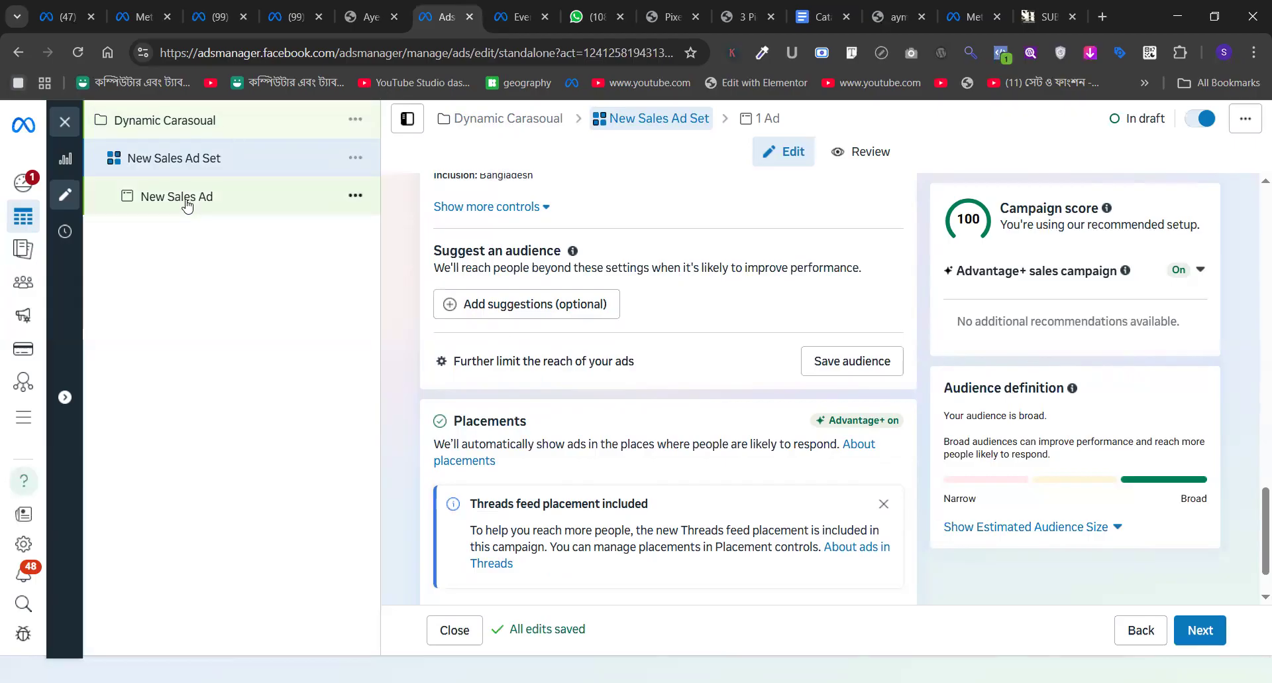
scroll(642, 398, "down", 5)
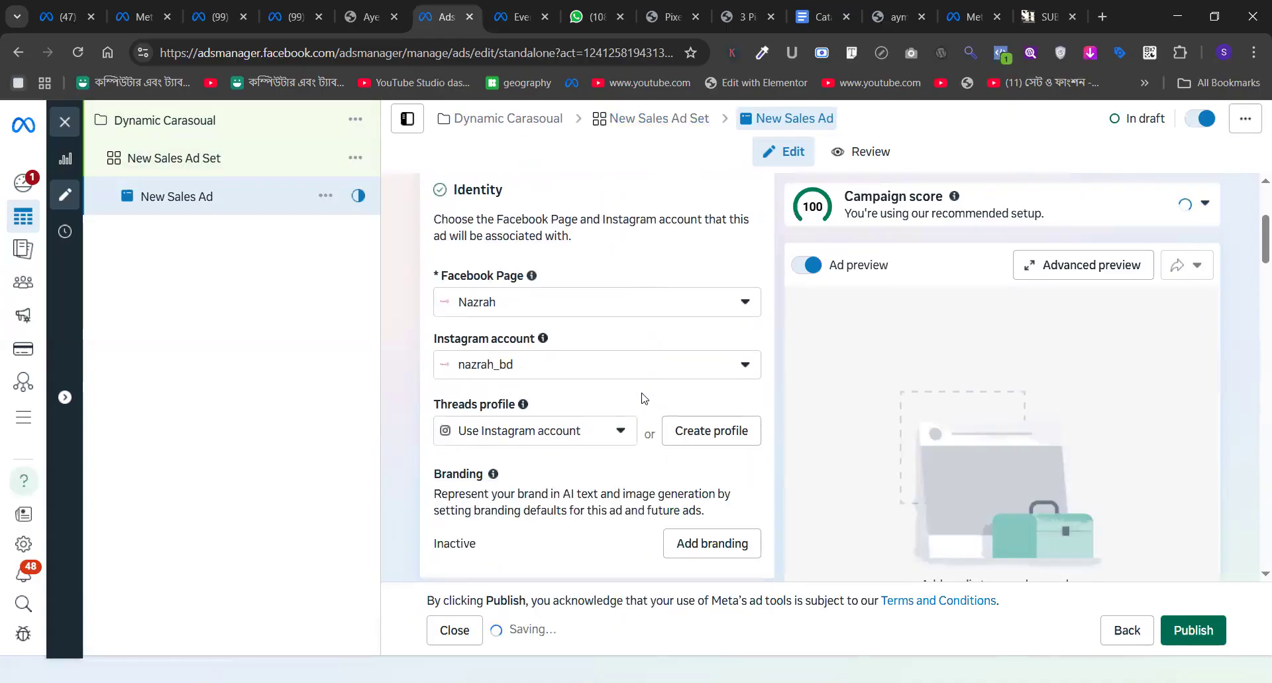
scroll(641, 398, "down", 6)
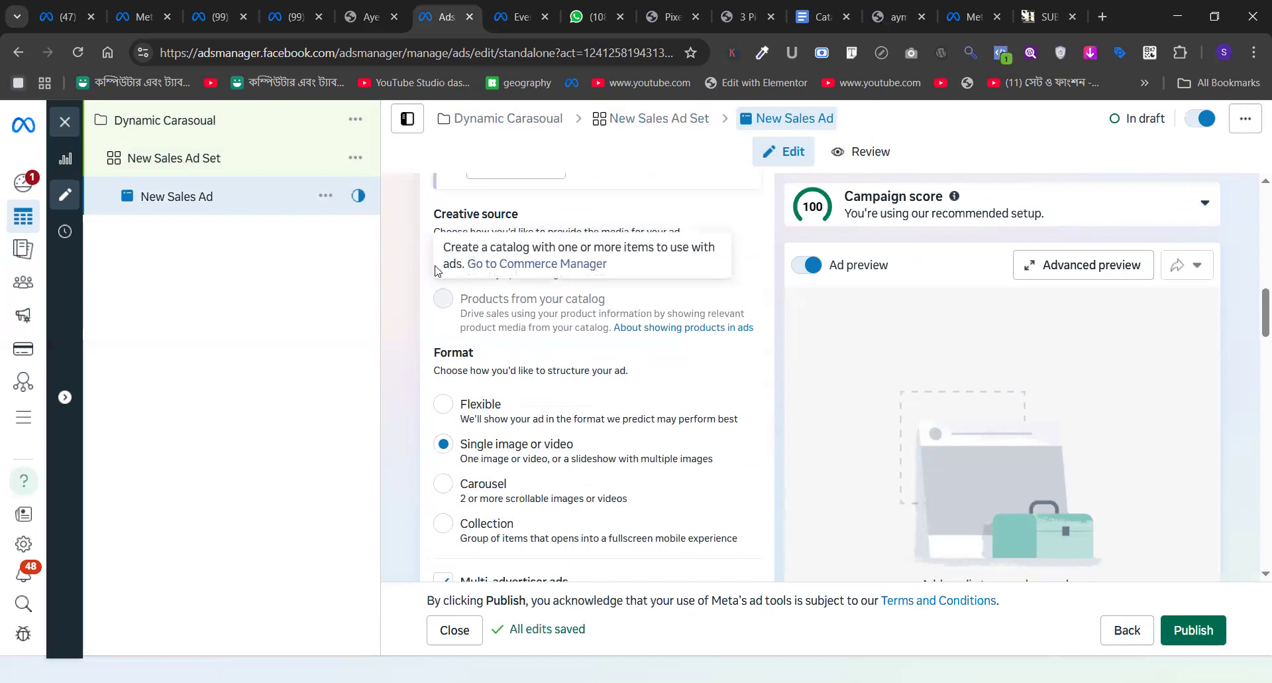
scroll(408, 321, "down", 2)
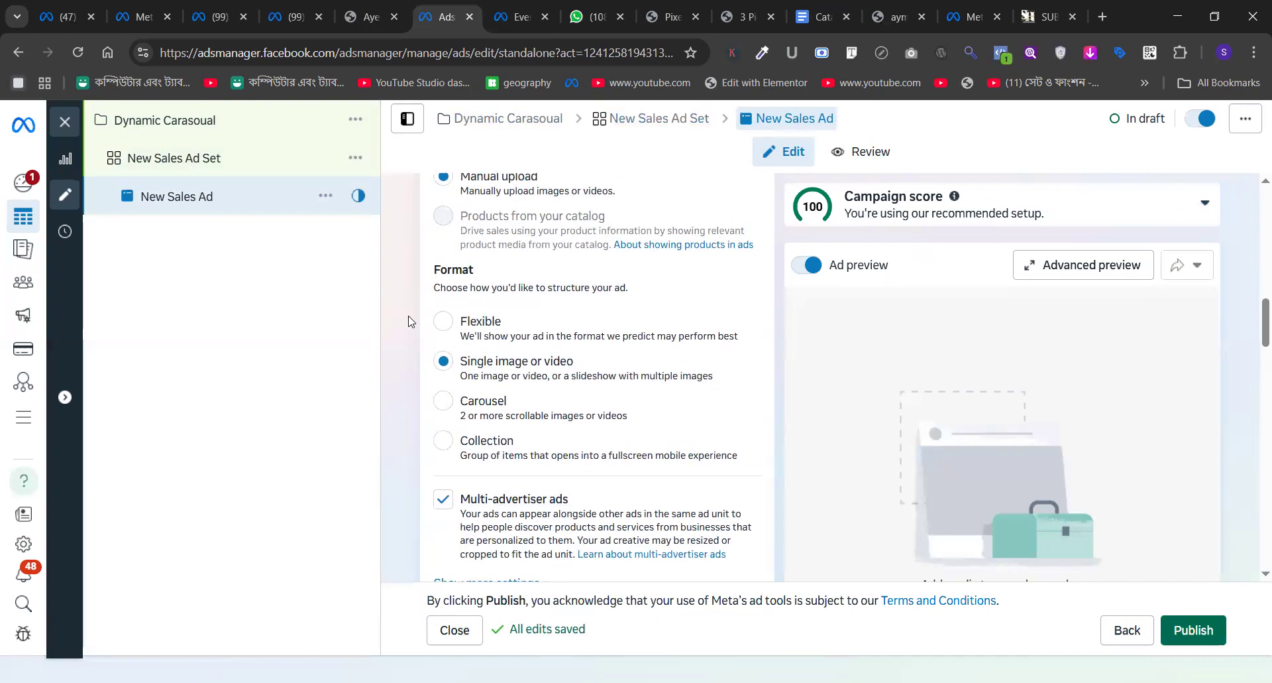
scroll(528, 236, "up", 3)
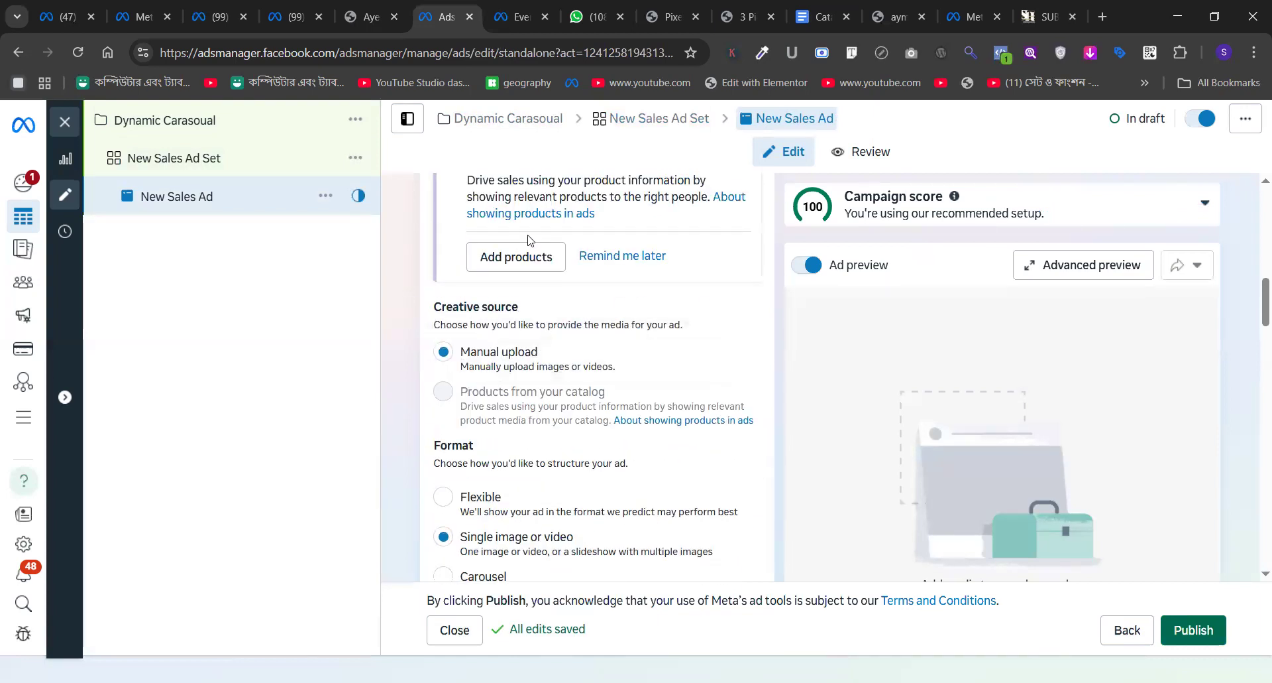
scroll(528, 236, "up", 4)
scroll(529, 238, "down", 3)
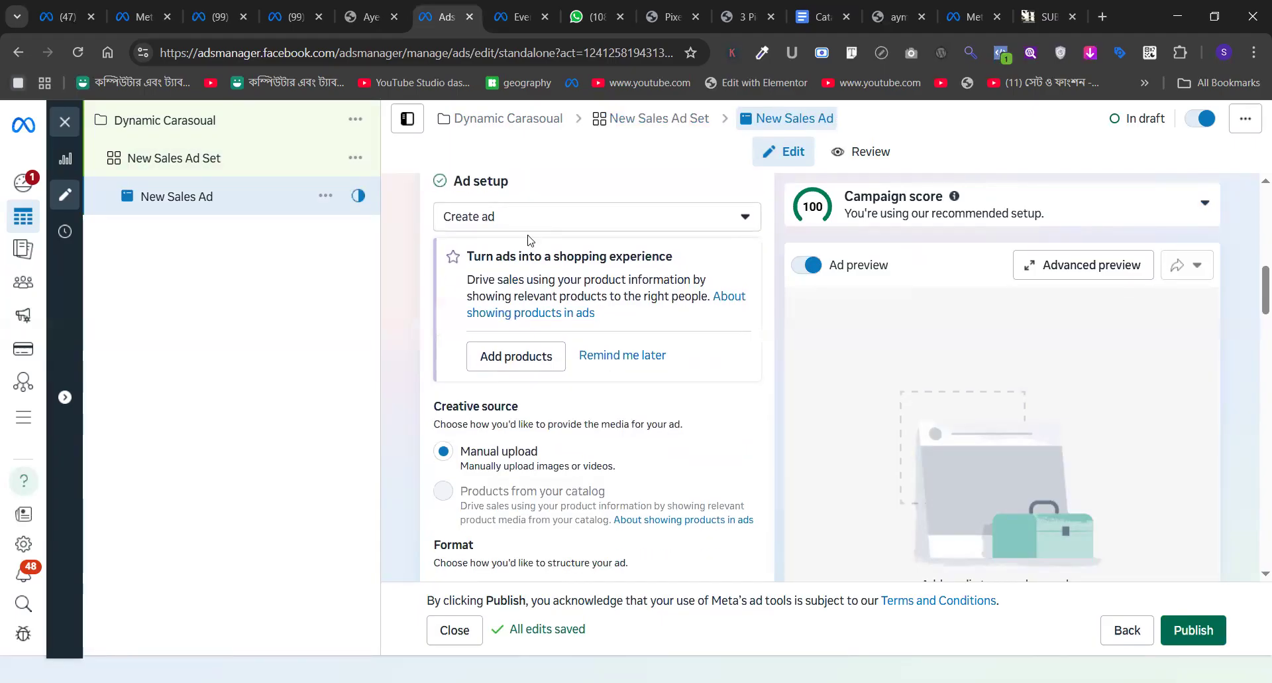
scroll(528, 240, "down", 3)
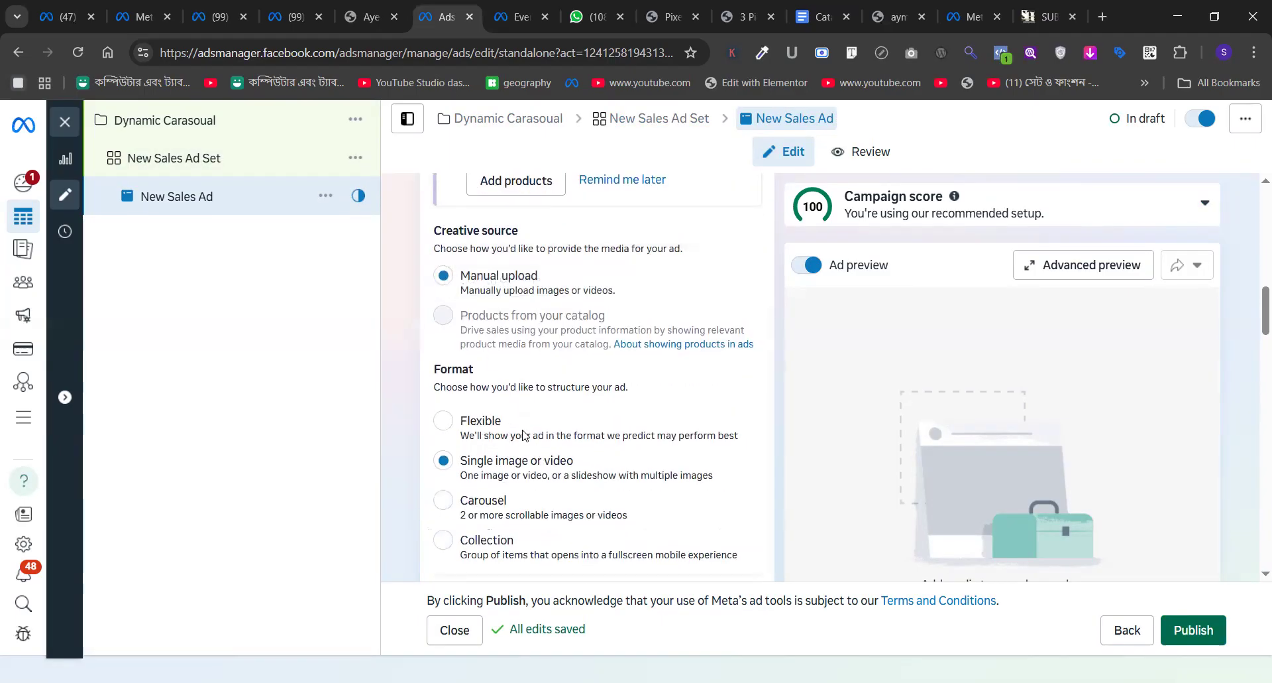
left_click(444, 500)
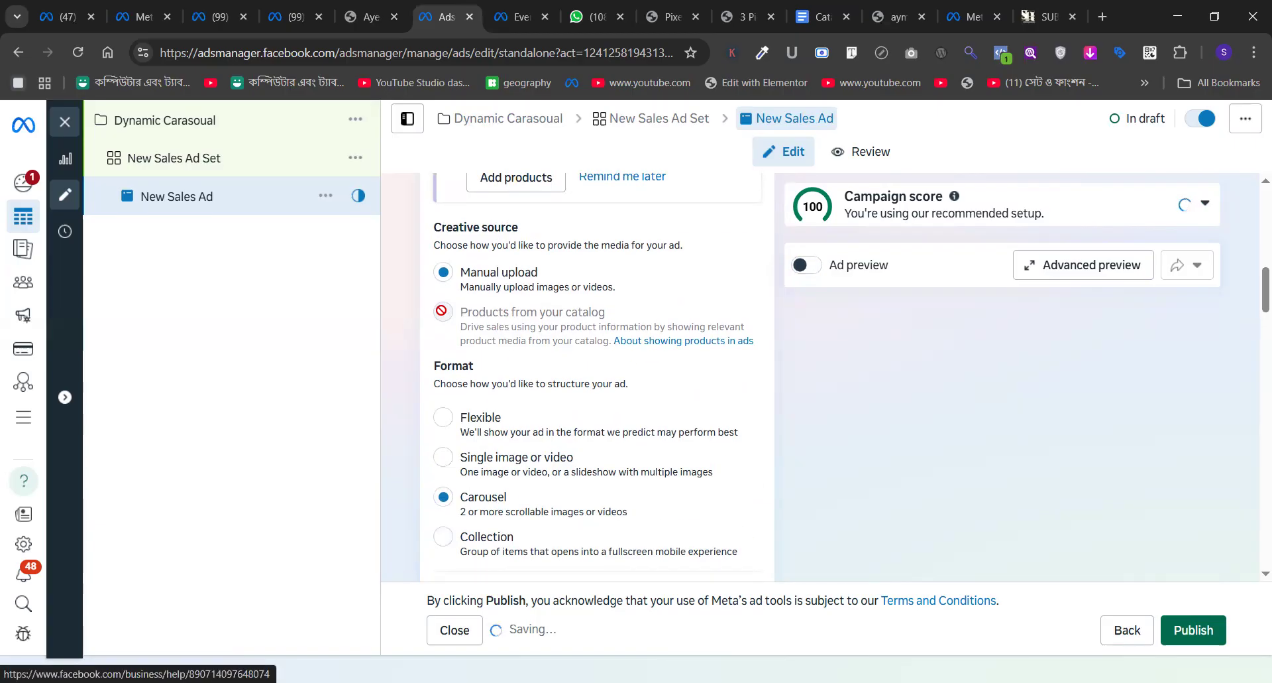
- Open Commerce Manager from the unavailable catalog source's hint, and reload the ad editor in Ads Manager
scroll(503, 389, "up", 3)
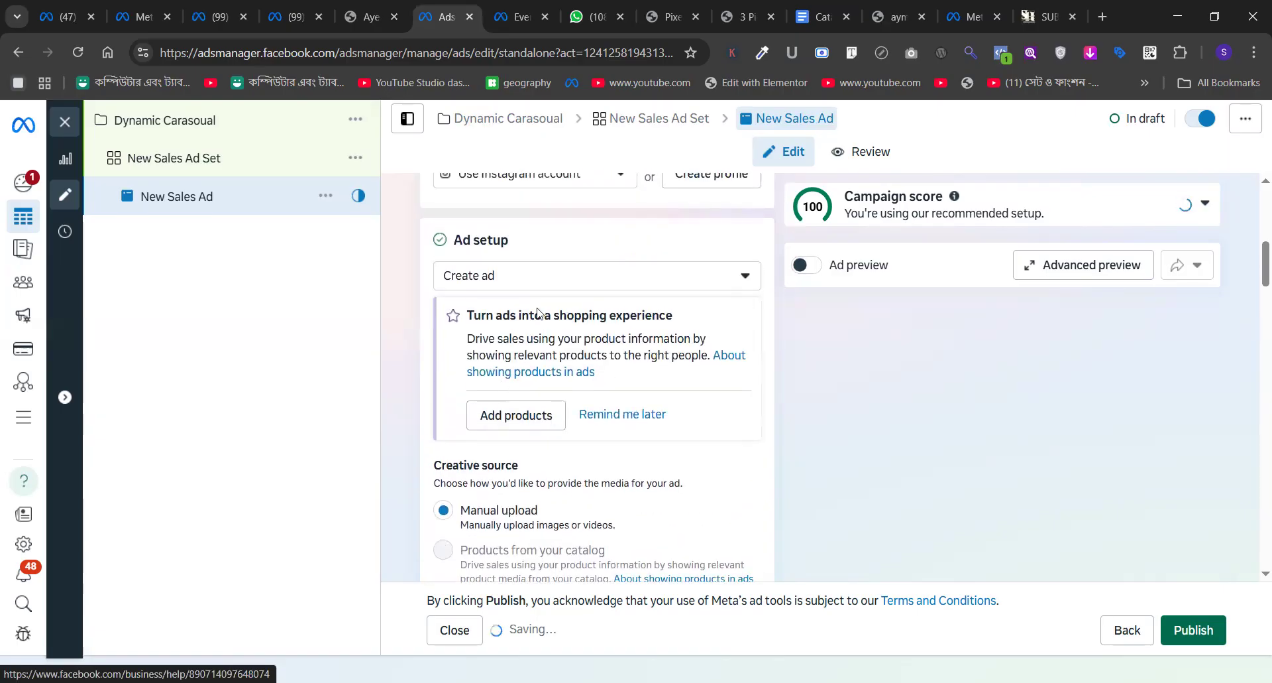
left_click(514, 276)
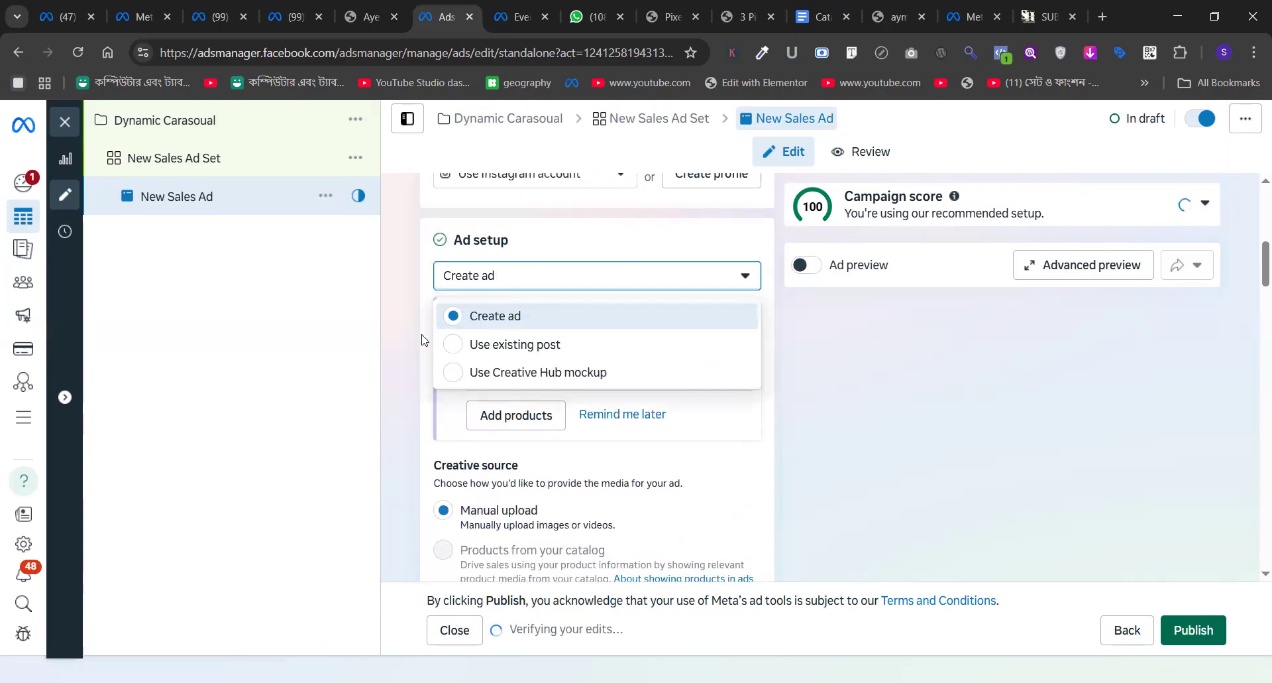
left_click(421, 340)
scroll(421, 340, "up", 3)
scroll(421, 340, "down", 7)
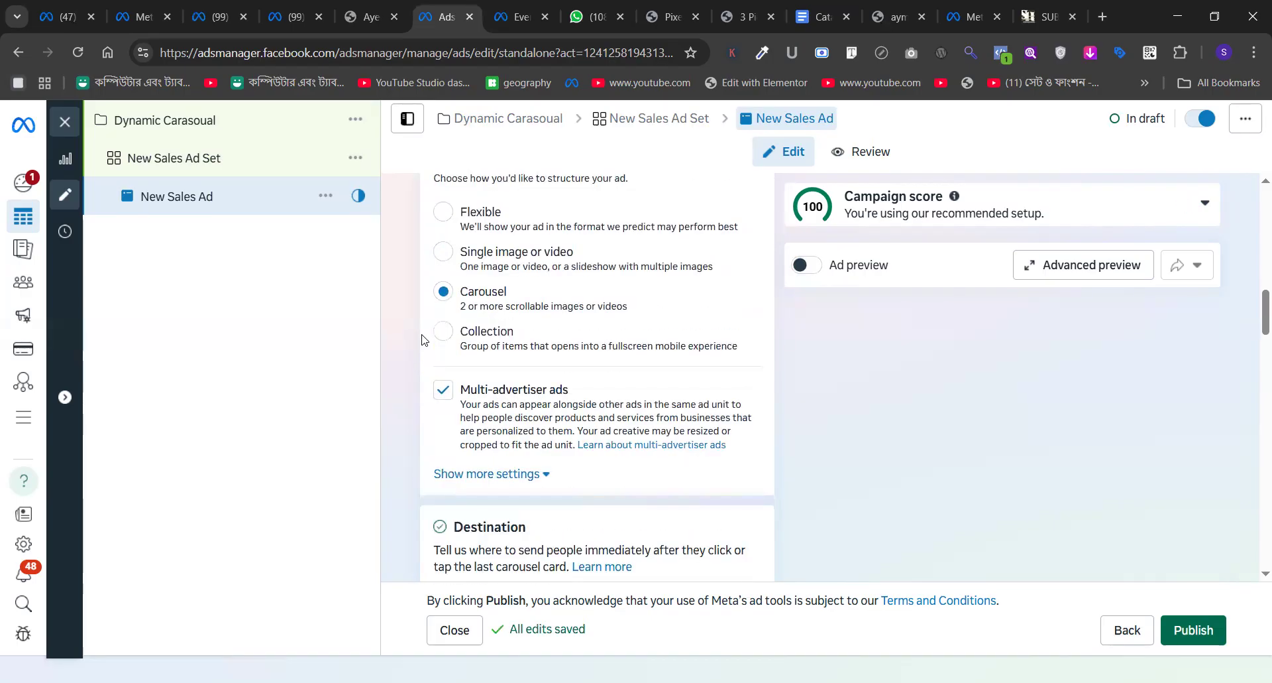
scroll(437, 342, "up", 5)
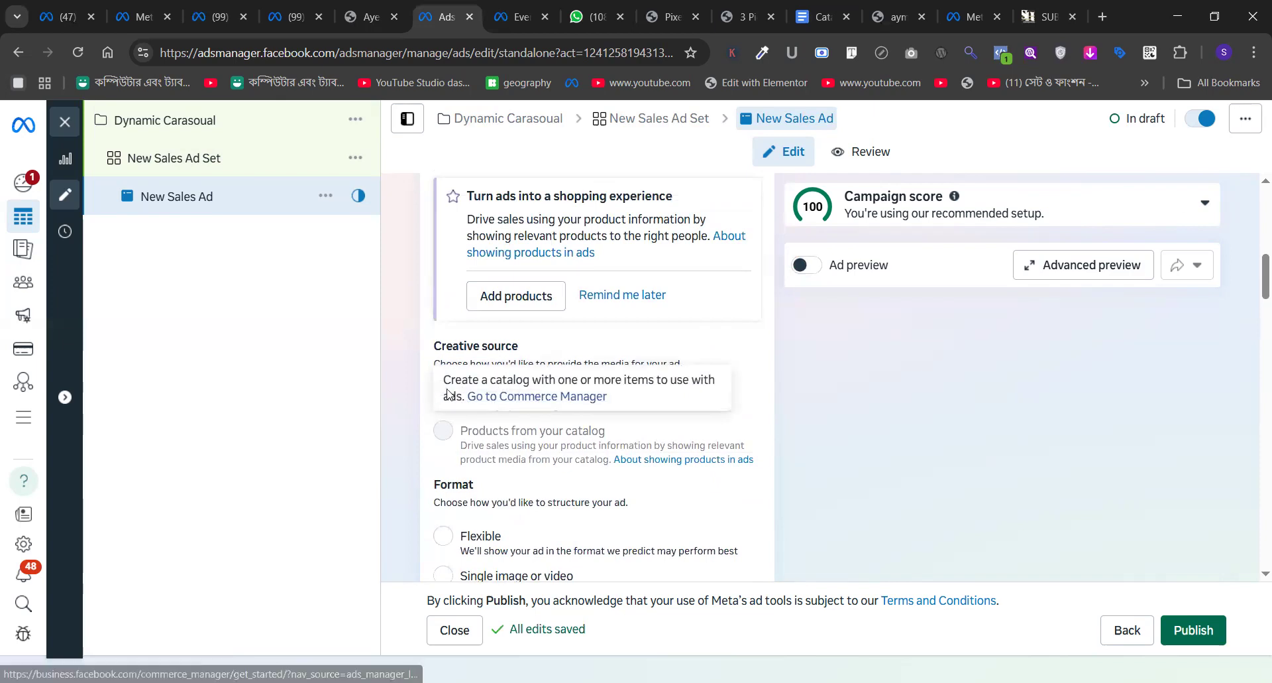
left_click(523, 397)
left_click(408, 7)
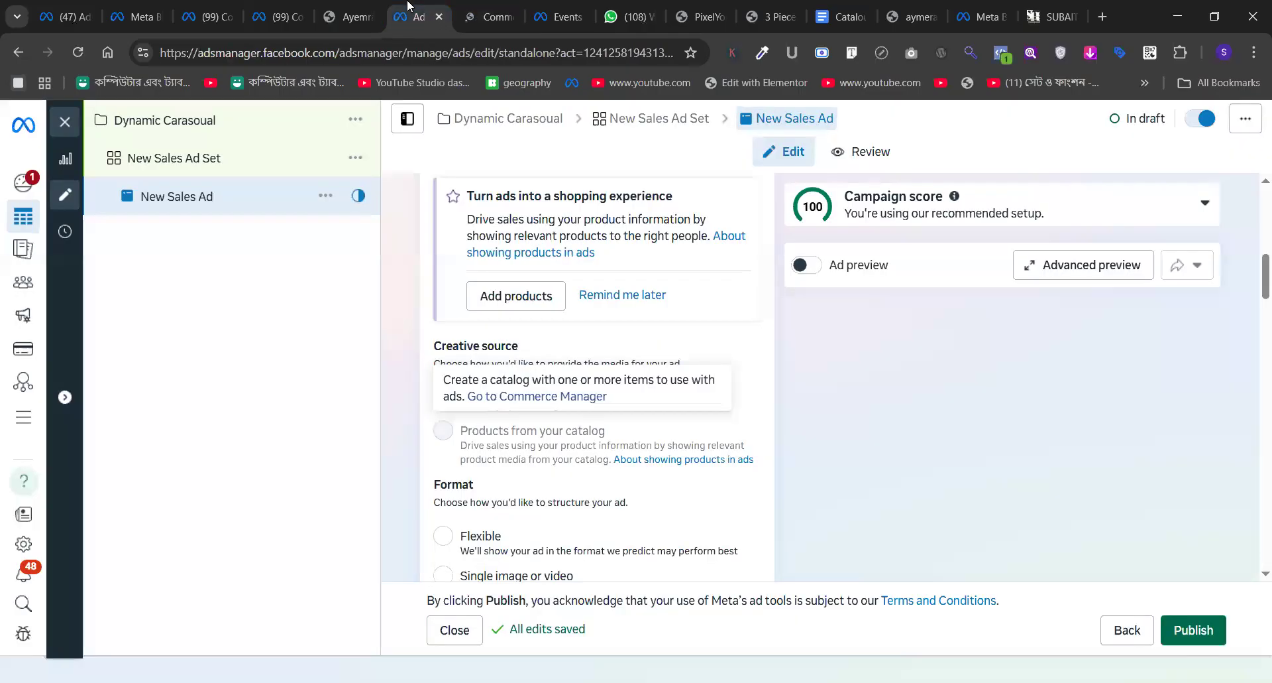
key("F5")
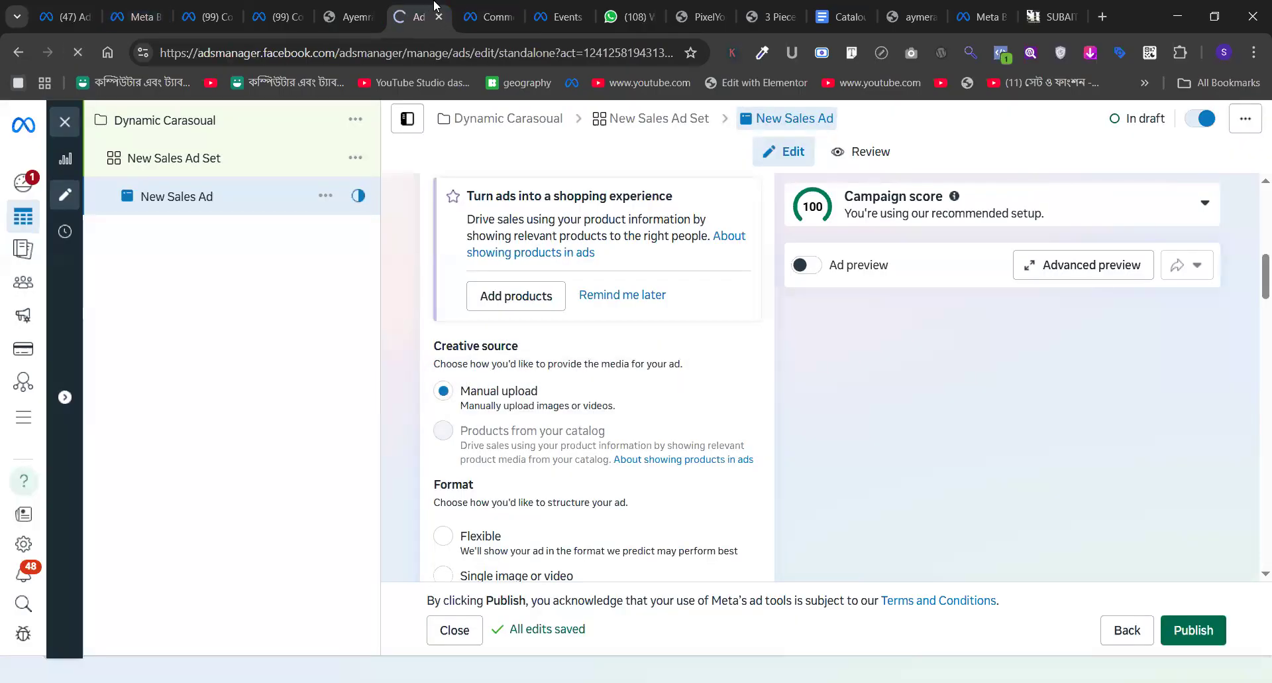
left_click(501, 14)
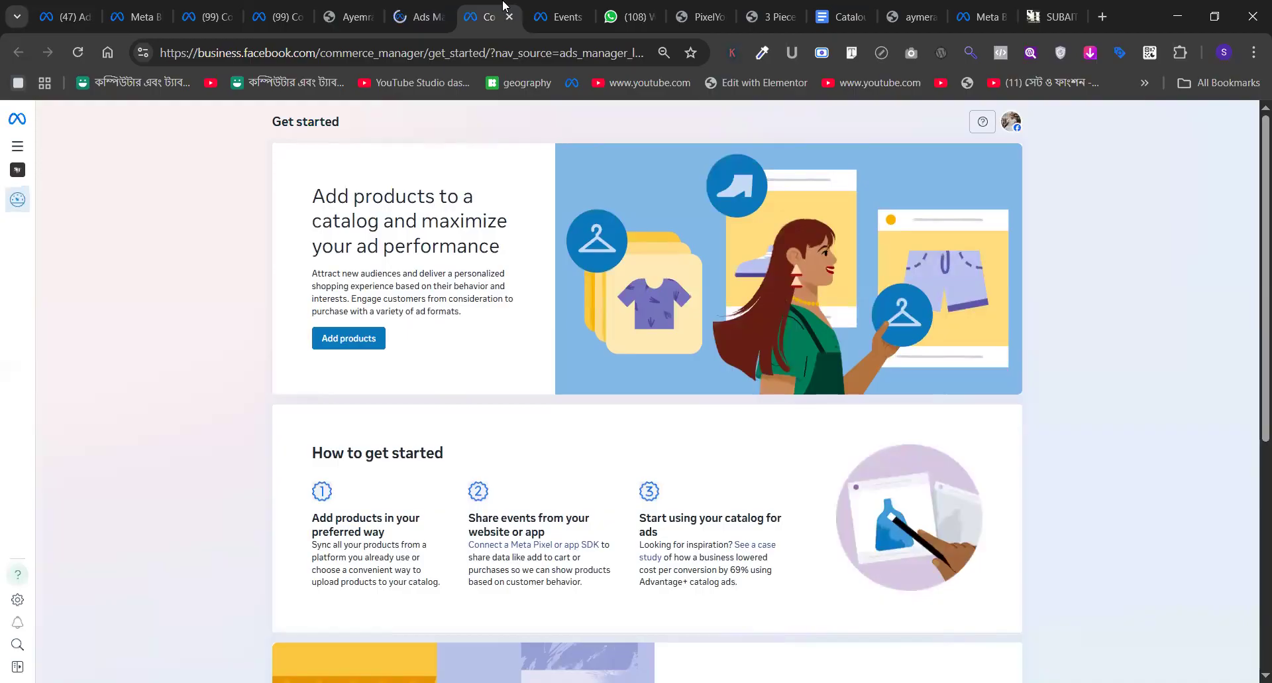
left_click(416, 17)
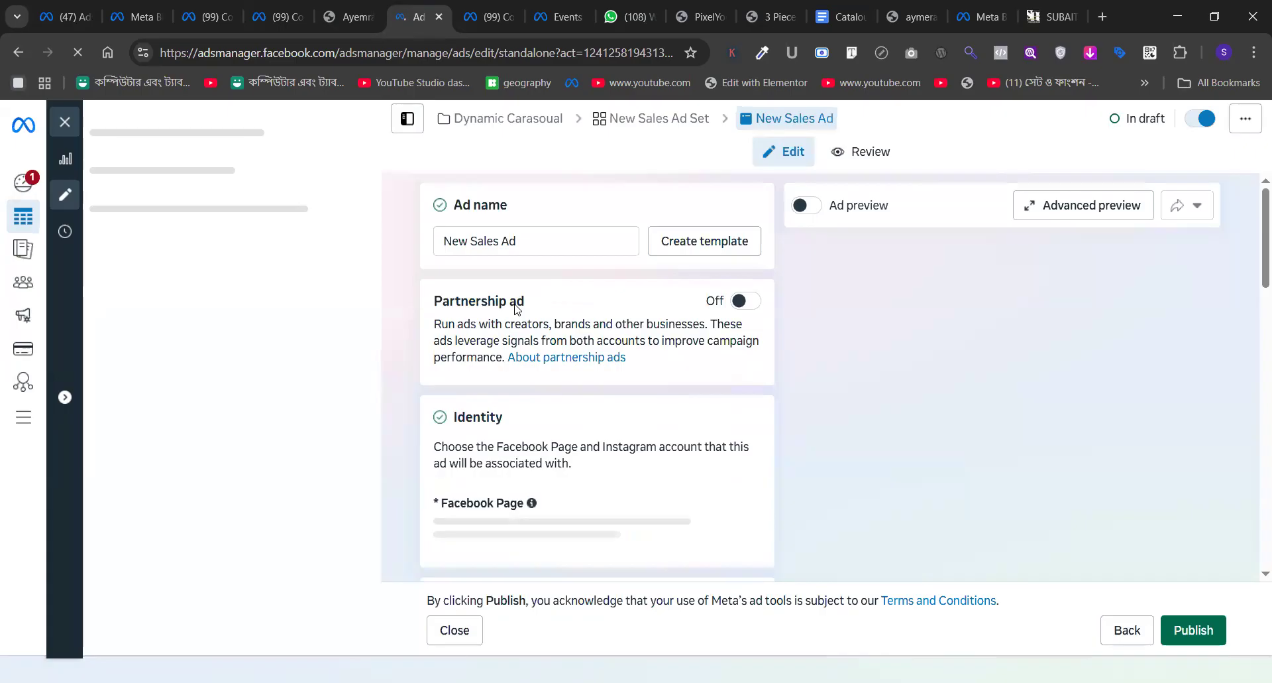
- Set the New Sales Ad's creative source to Products from your catalog
scroll(516, 309, "down", 2)
scroll(516, 308, "down", 2)
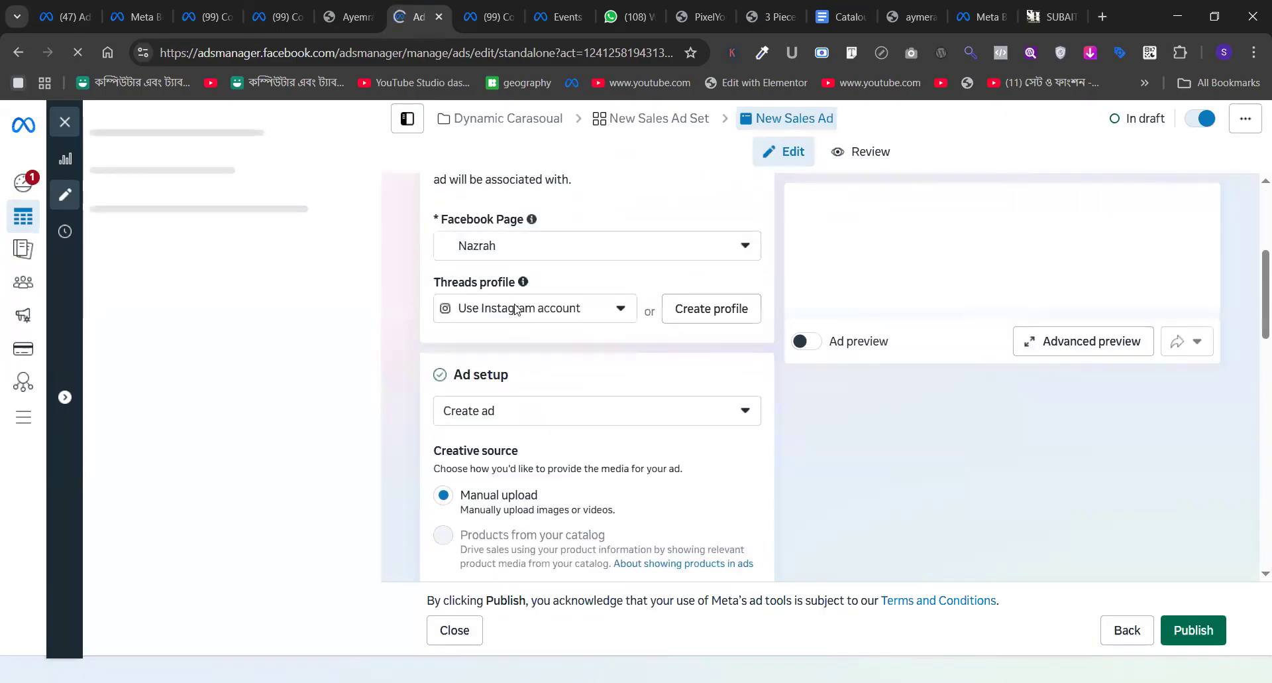
scroll(475, 378, "down", 2)
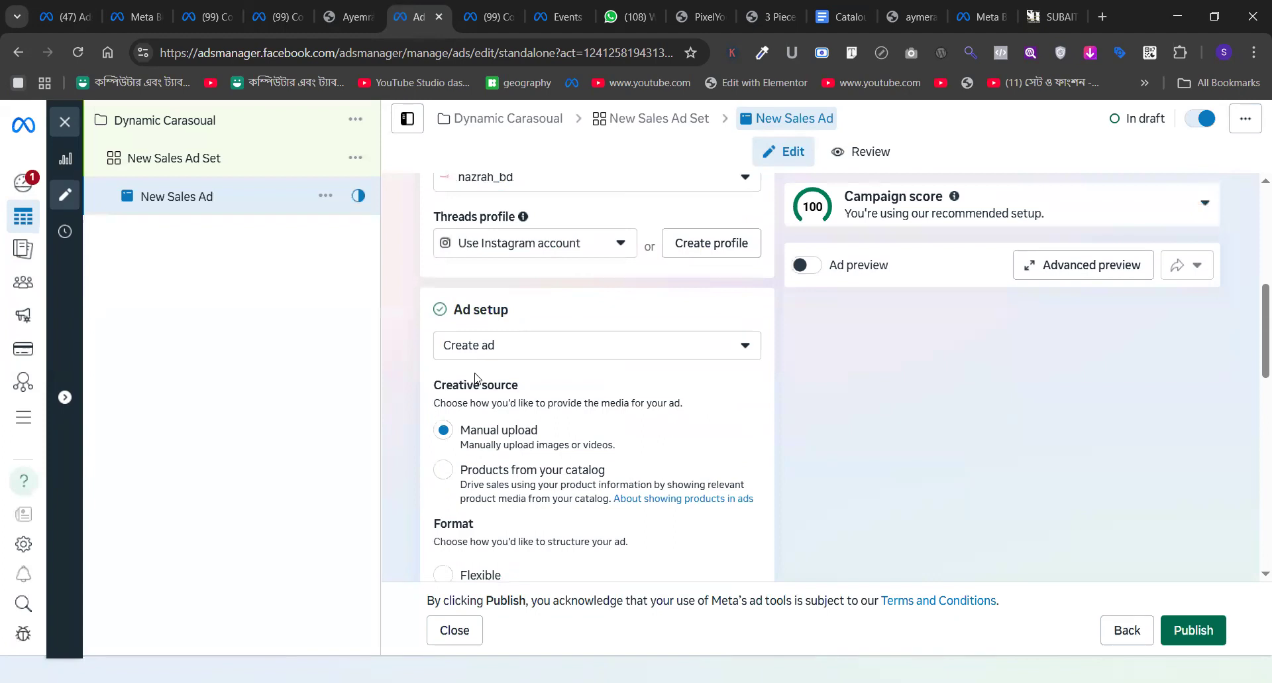
scroll(476, 378, "down", 2)
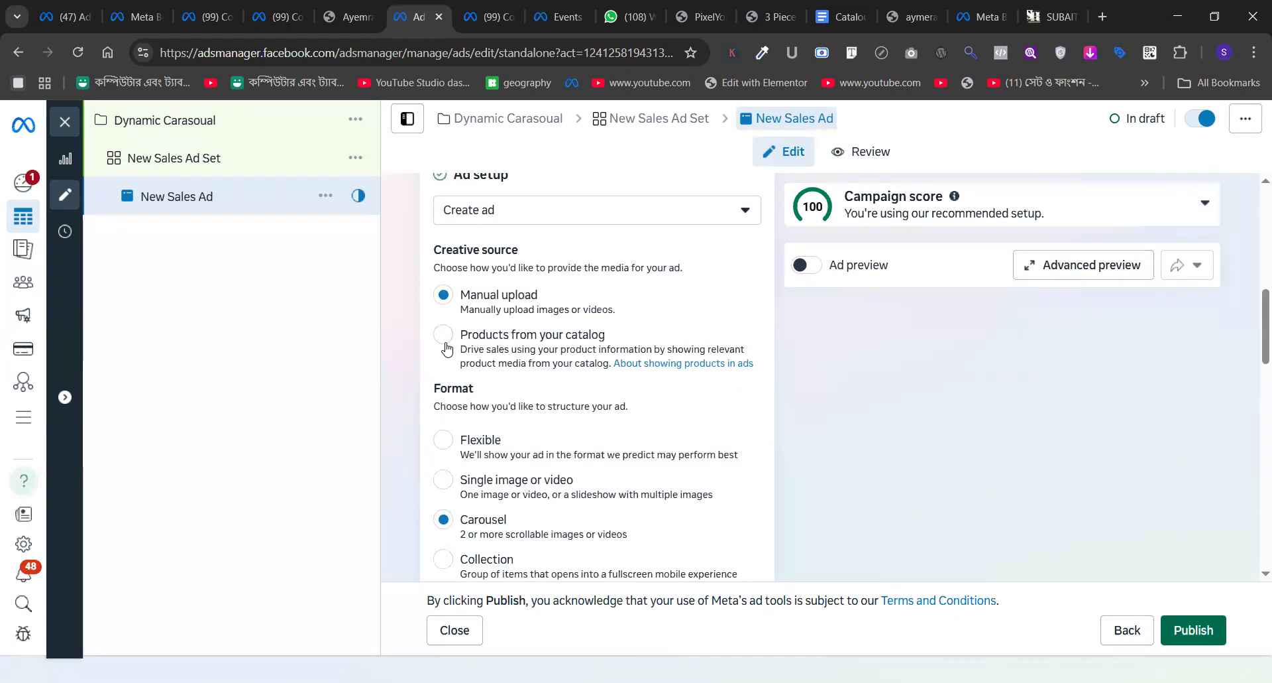
left_click(444, 335)
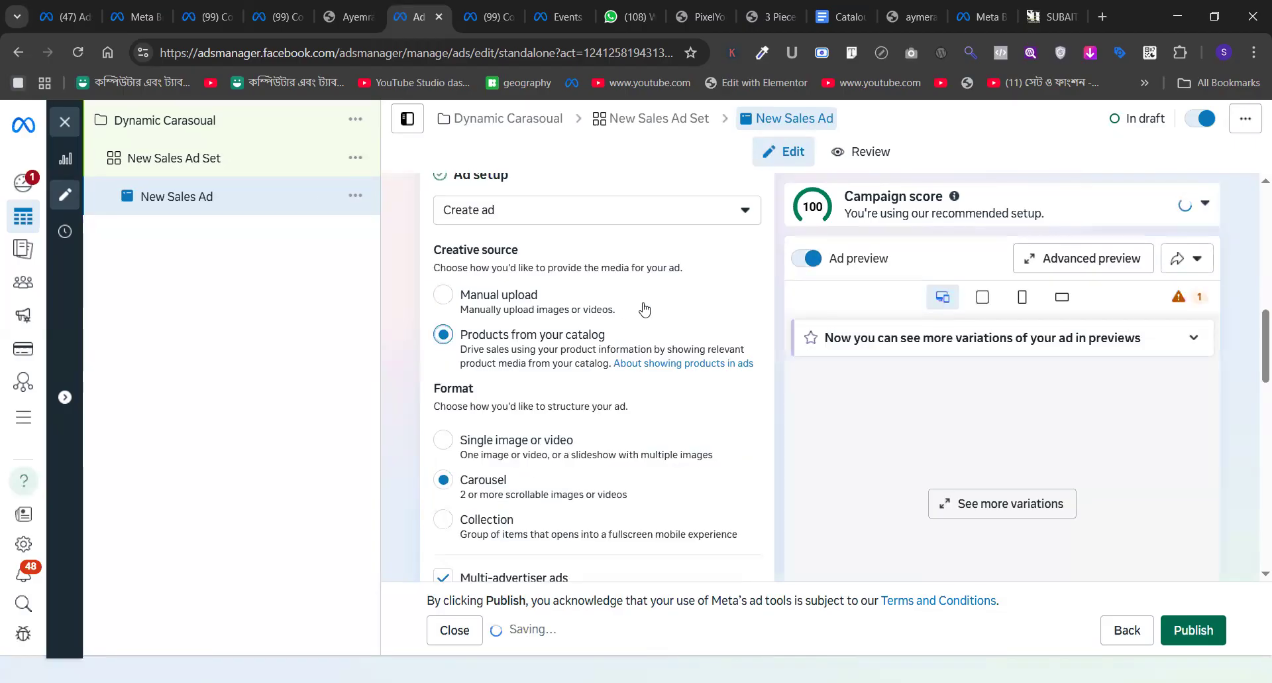
- Select Aymera_cat as the catalog that supplies the carousel ad's products
scroll(644, 308, "down", 3)
scroll(644, 308, "down", 4)
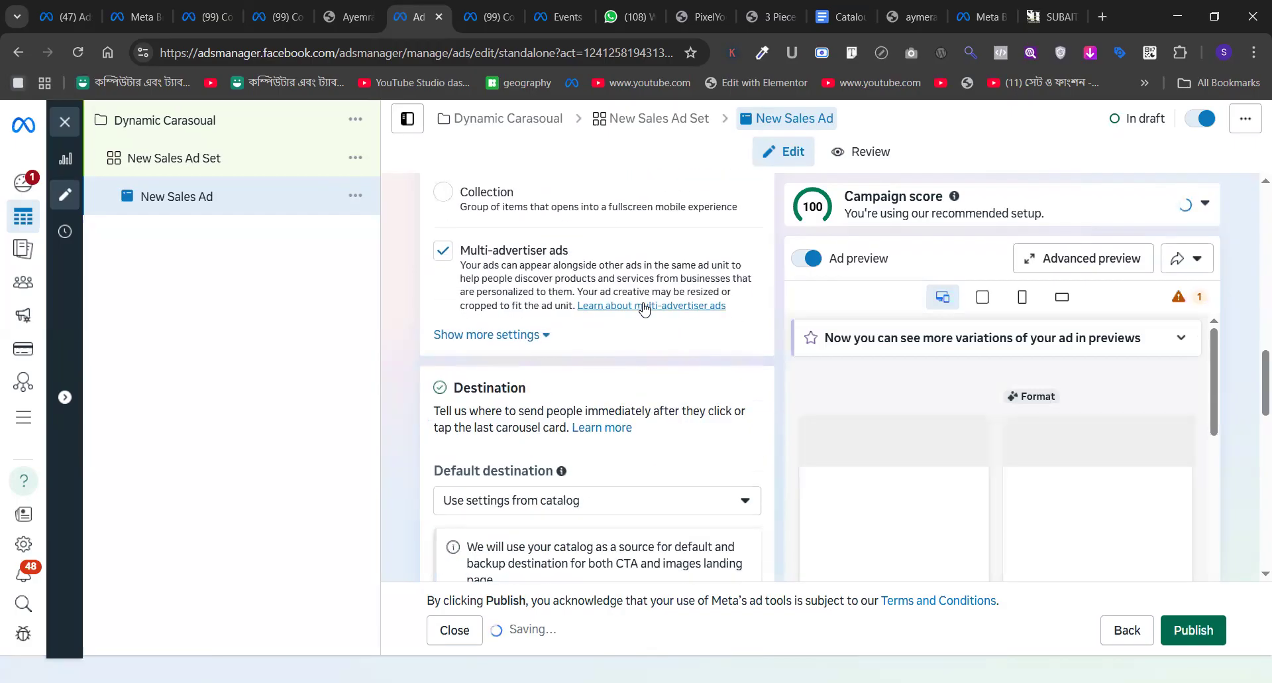
scroll(644, 308, "down", 5)
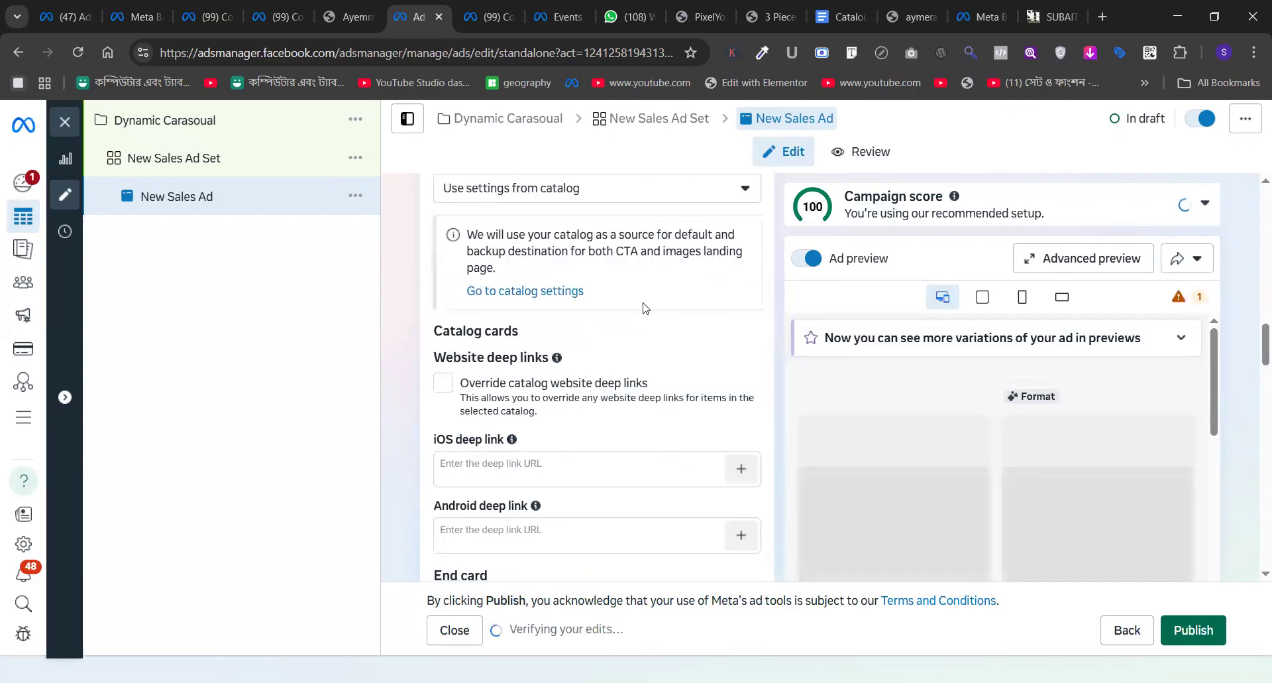
scroll(644, 308, "up", 4)
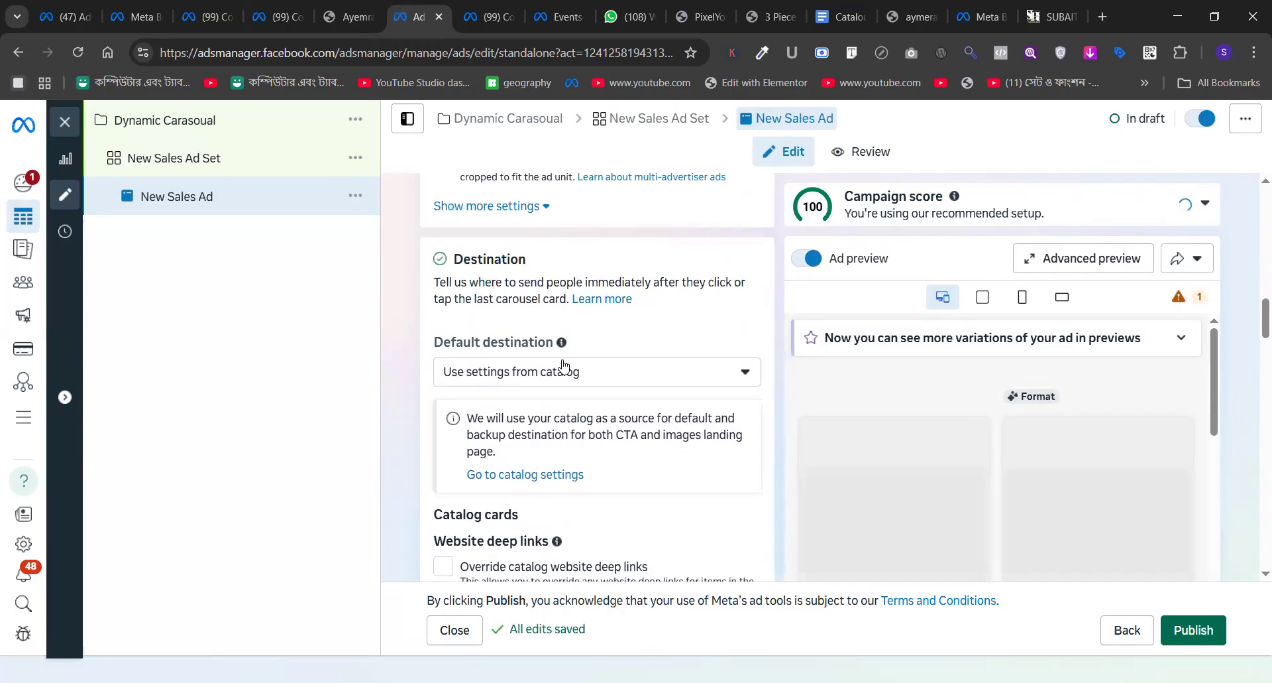
scroll(563, 365, "up", 8)
scroll(563, 365, "up", 3)
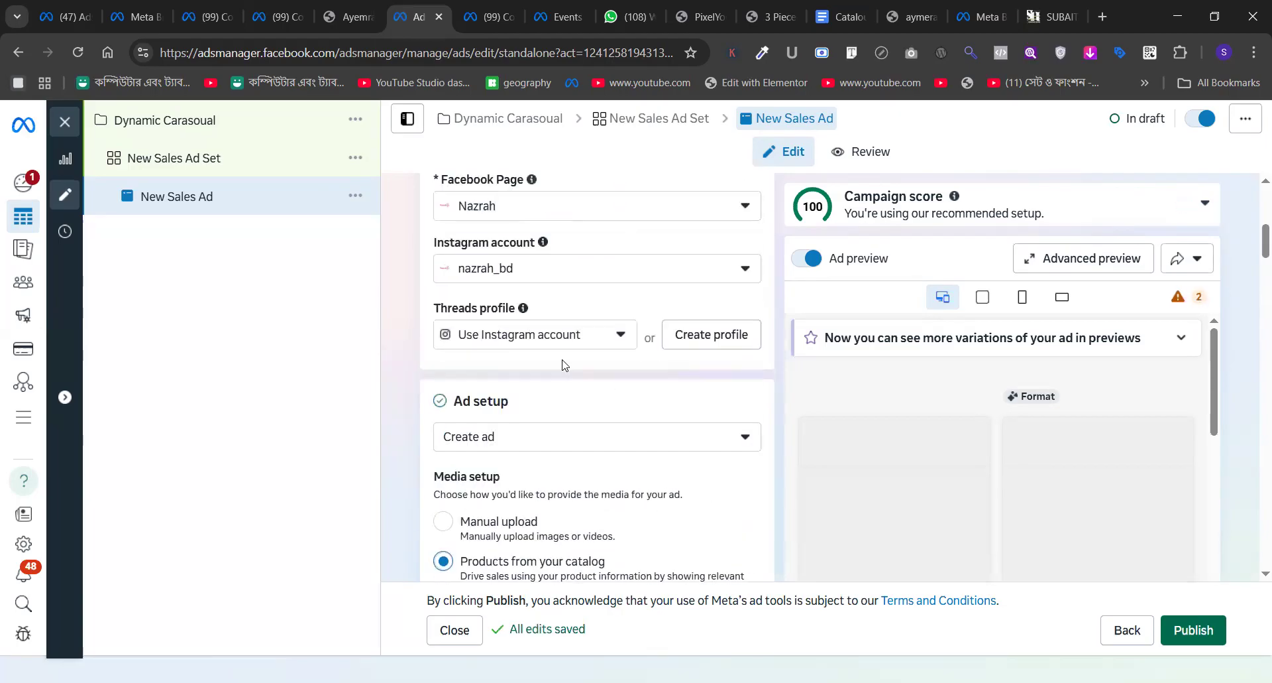
scroll(563, 365, "down", 5)
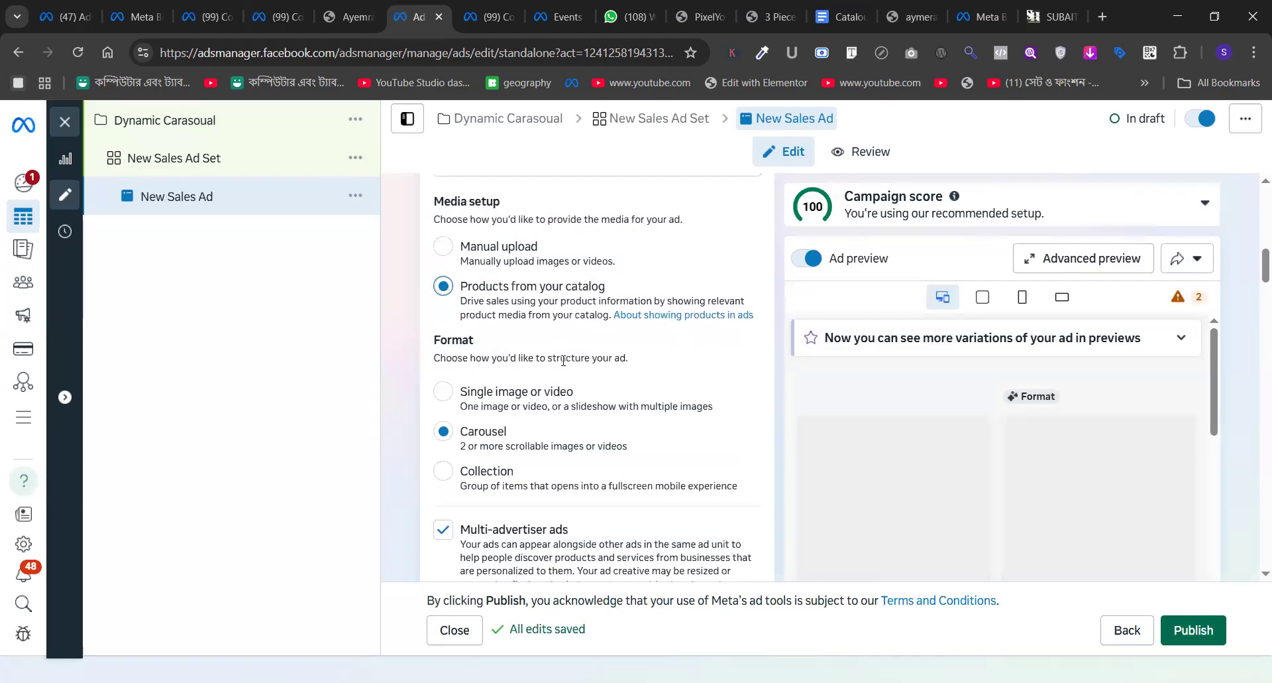
scroll(563, 365, "down", 4)
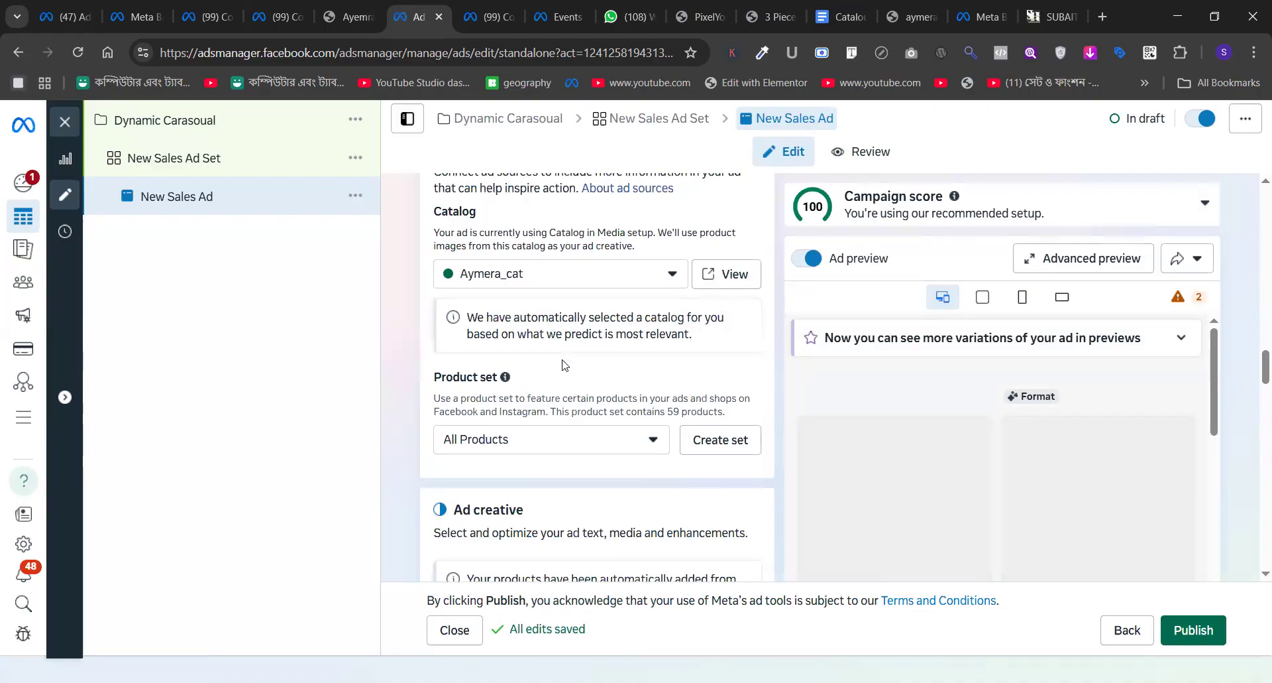
left_click(501, 285)
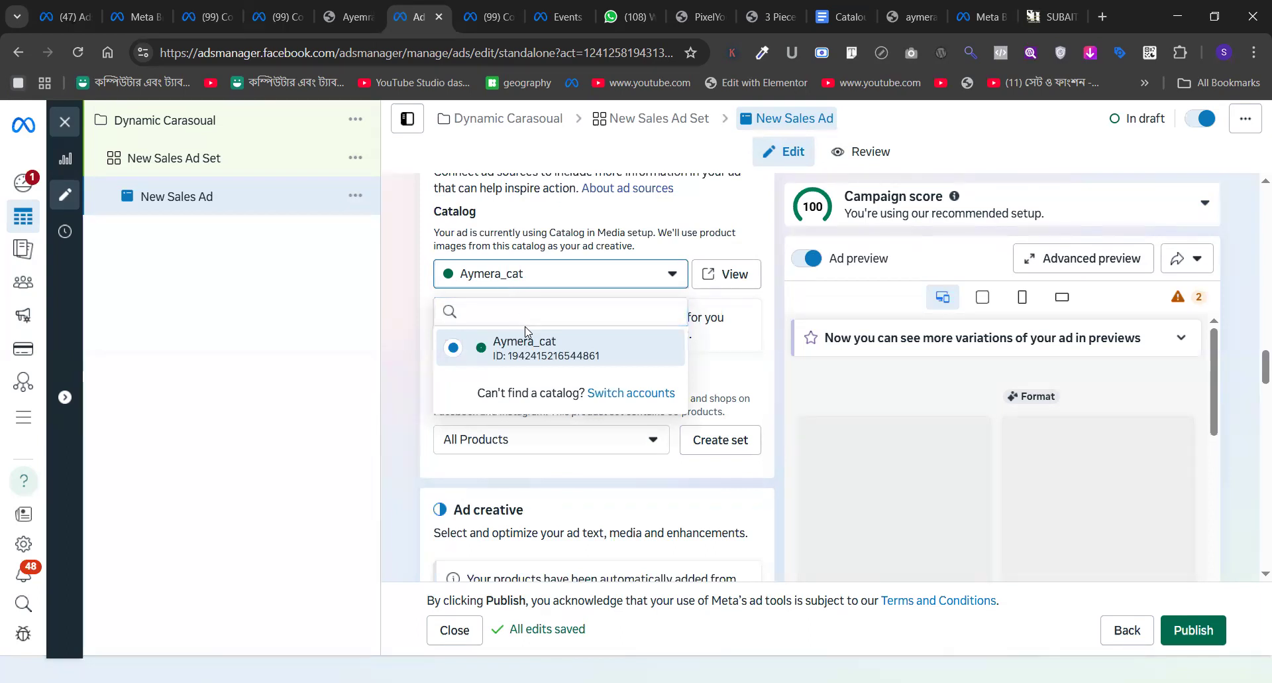
left_click(549, 356)
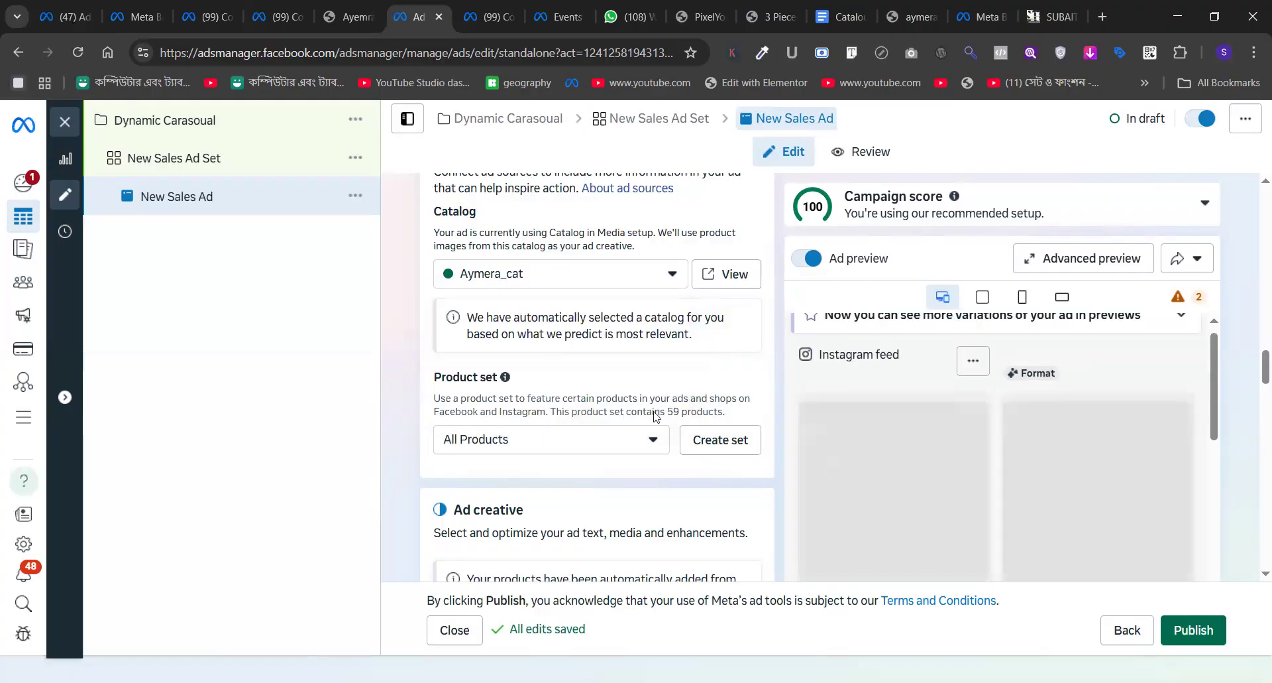
- Set the carousel ad's product set to BOrkha and browse the product cards in the ad preview
left_click(489, 443)
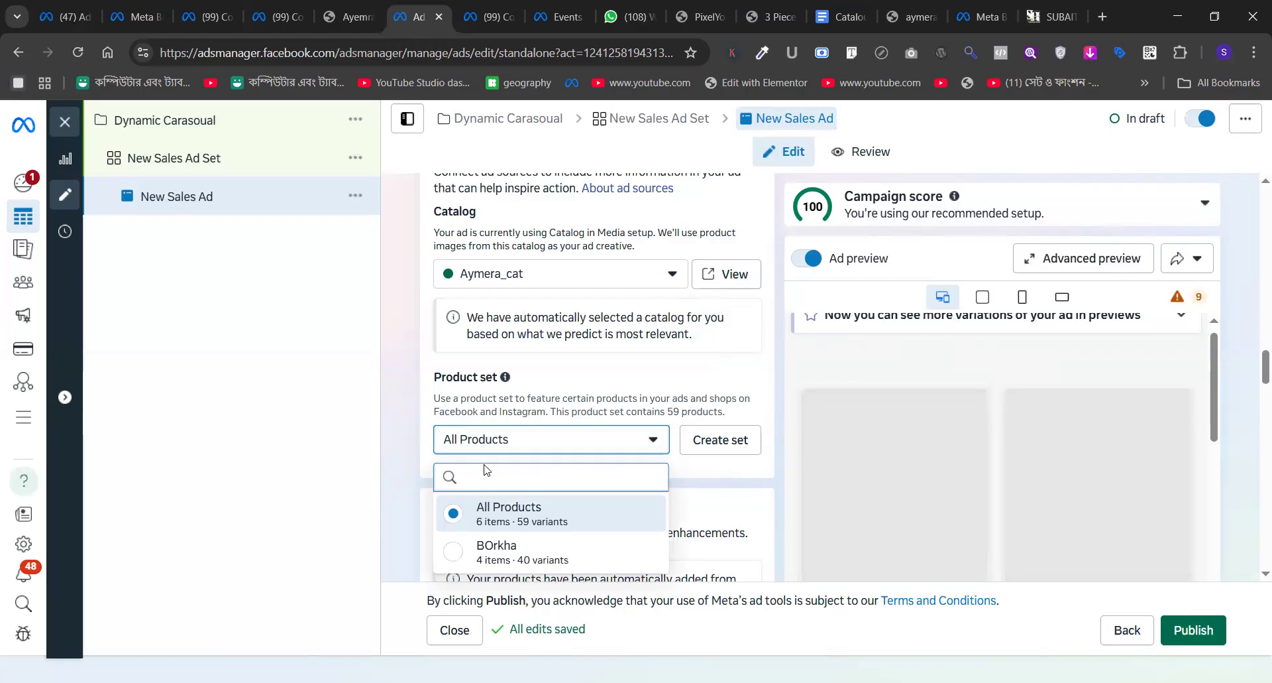
left_click(497, 551)
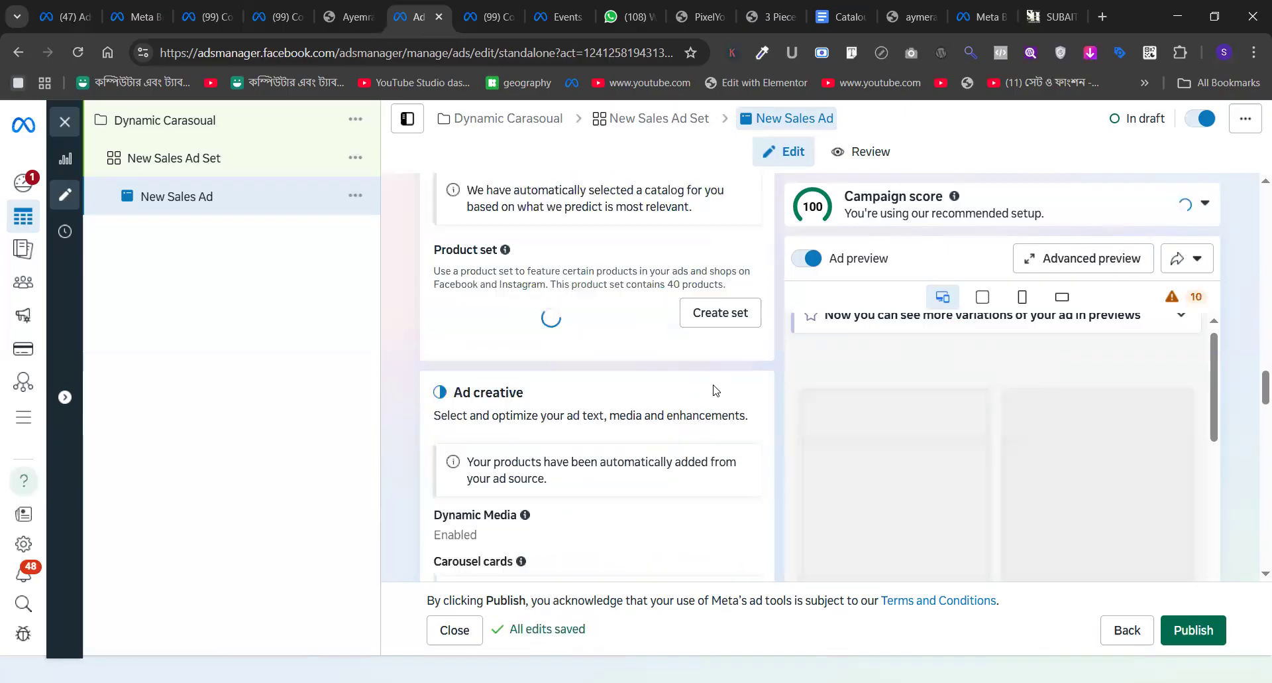
scroll(714, 390, "up", 3)
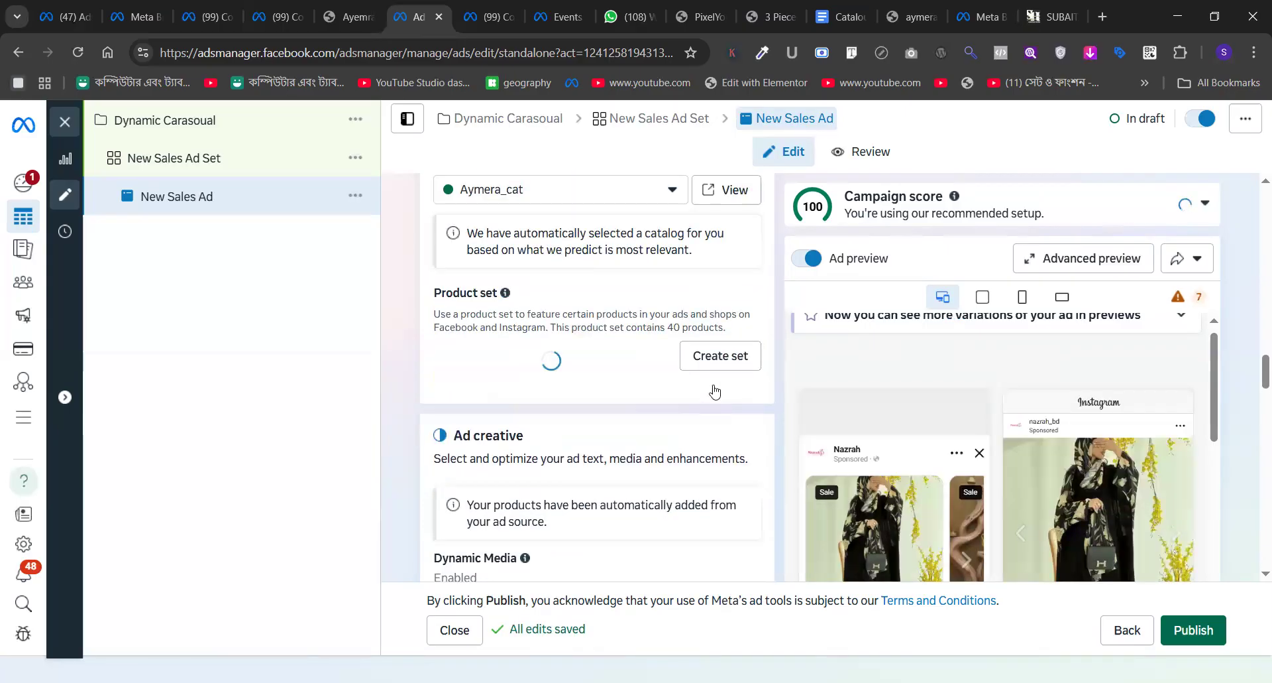
scroll(630, 331, "up", 1)
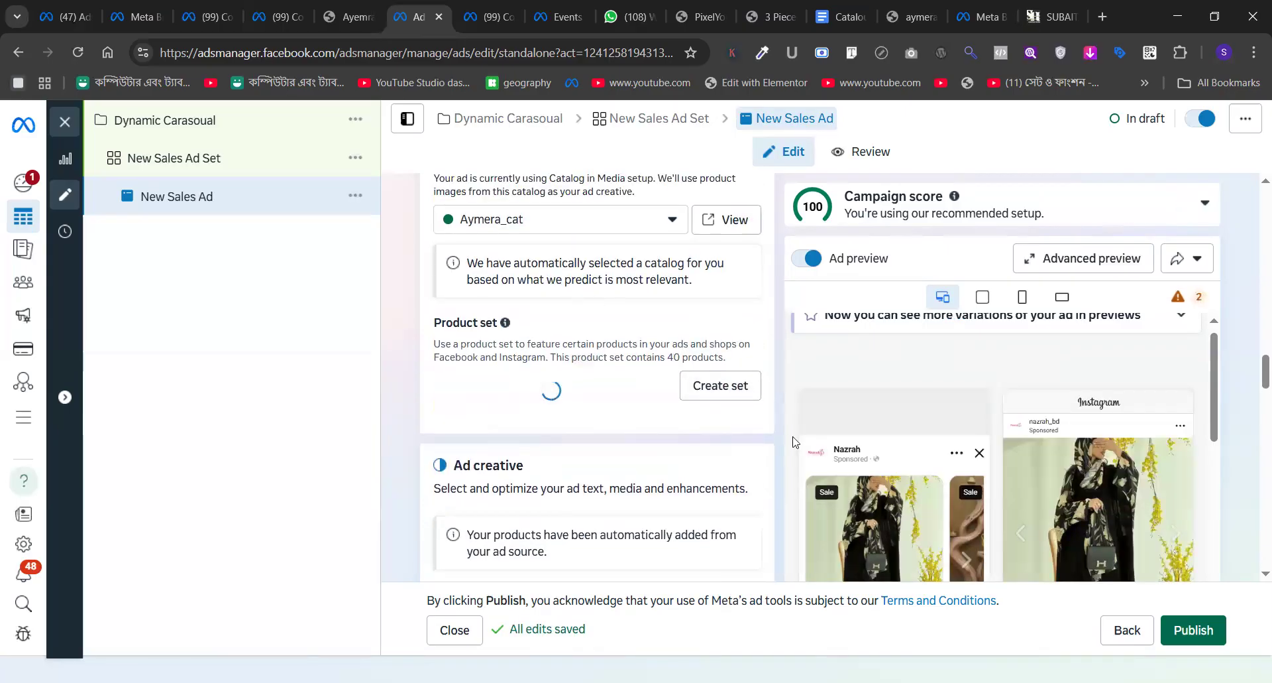
scroll(795, 442, "down", 1)
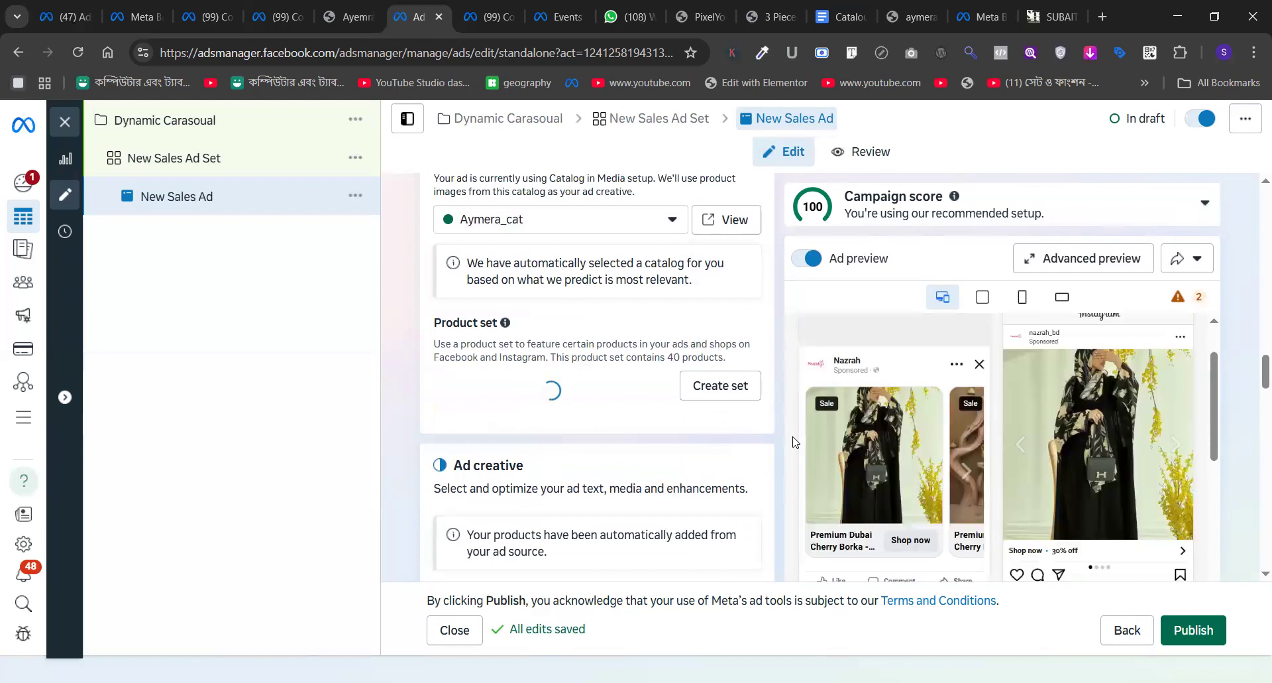
left_click(968, 471)
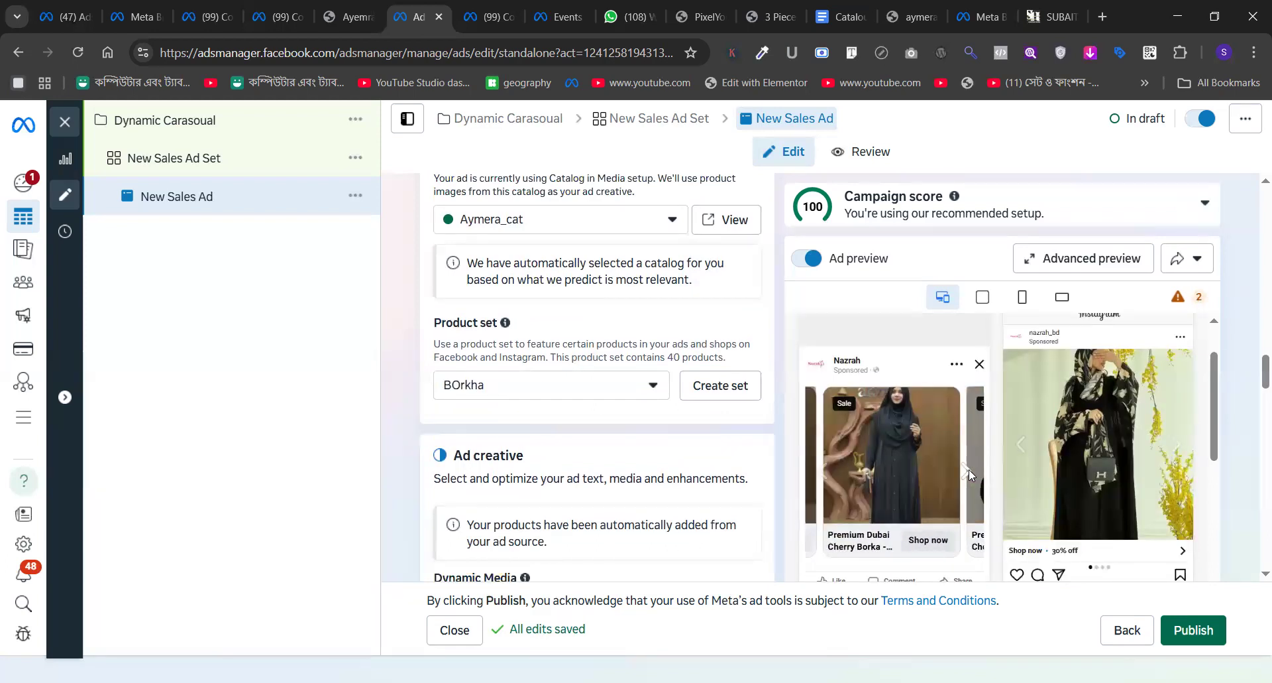
left_click(969, 472)
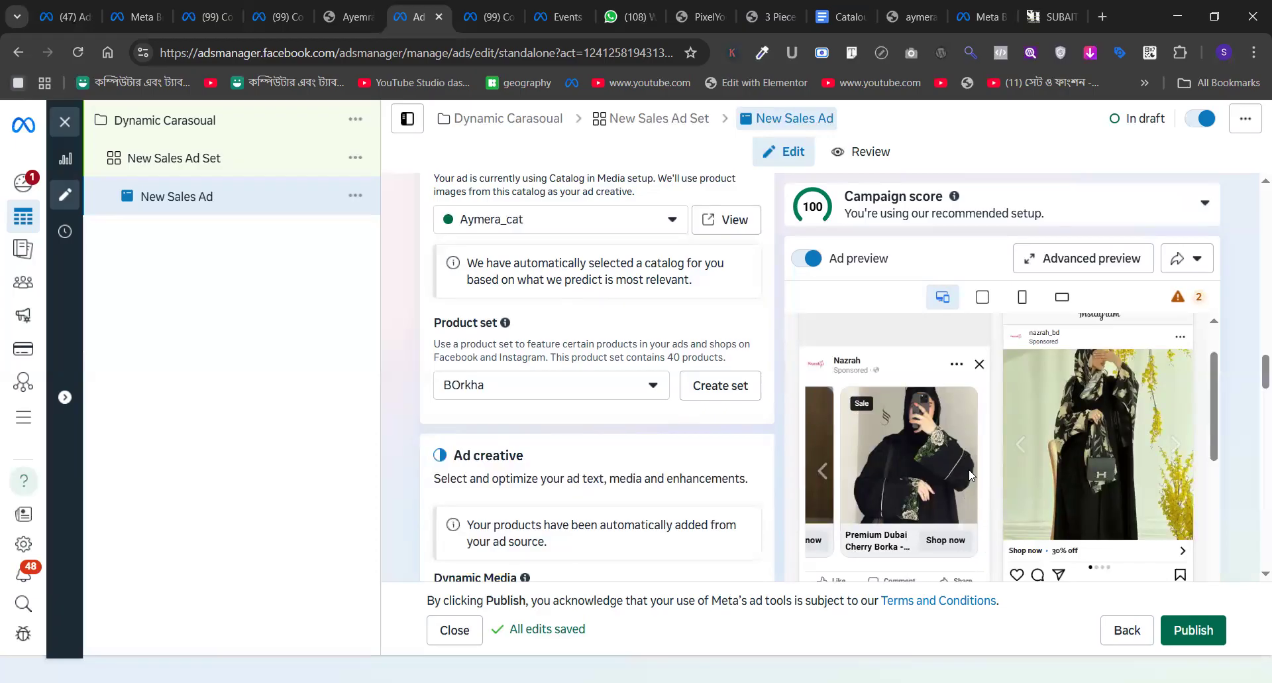
left_click(817, 478)
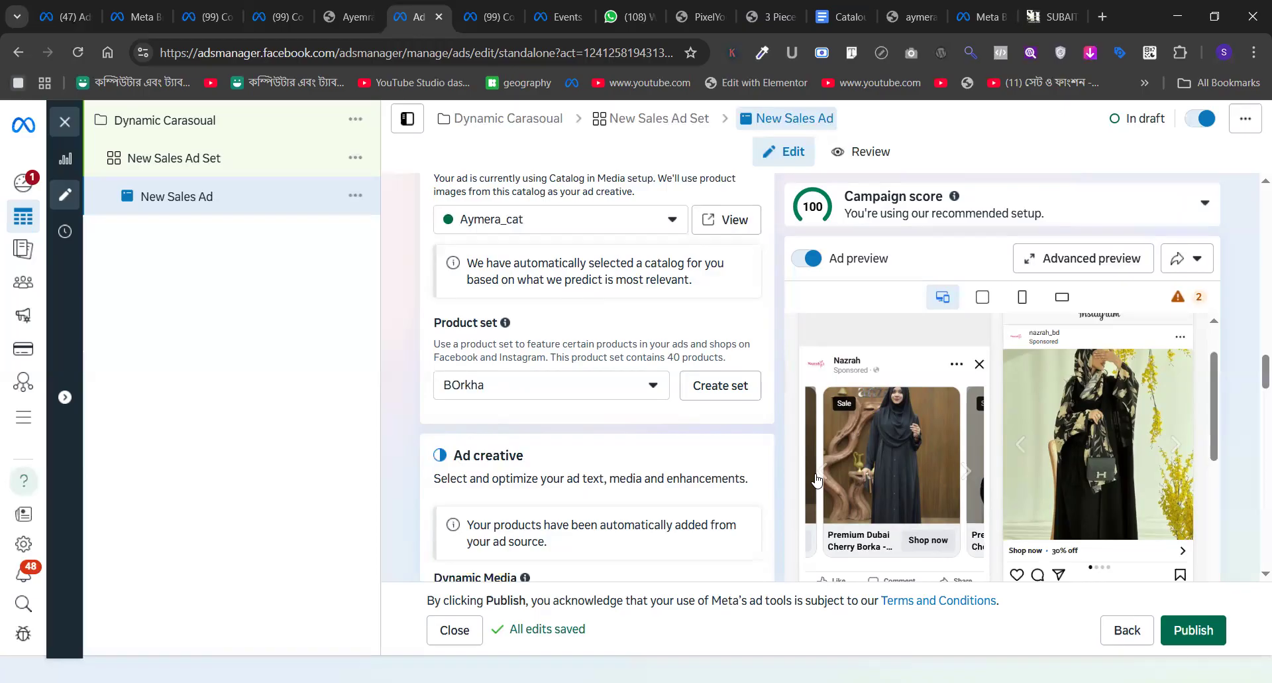
- Enter the placeholder text "sggsgsgsgshshshshshshshshs" as the ad's primary text
scroll(498, 428, "down", 8)
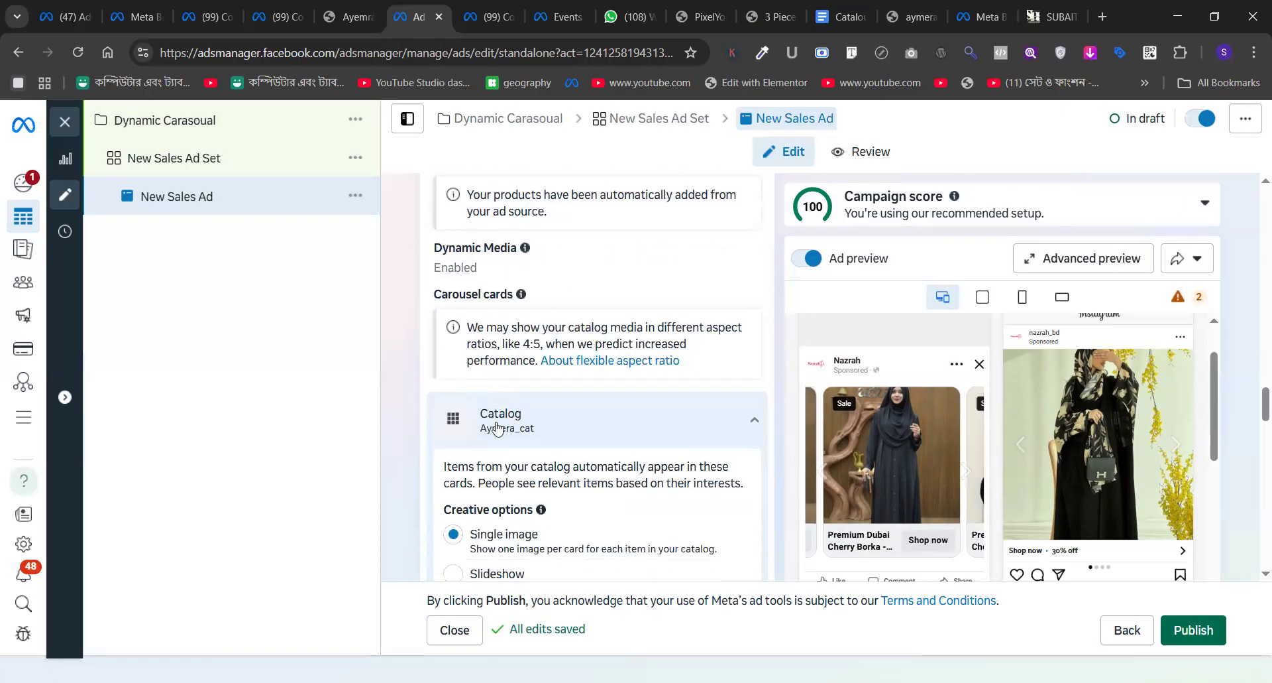
scroll(499, 429, "down", 7)
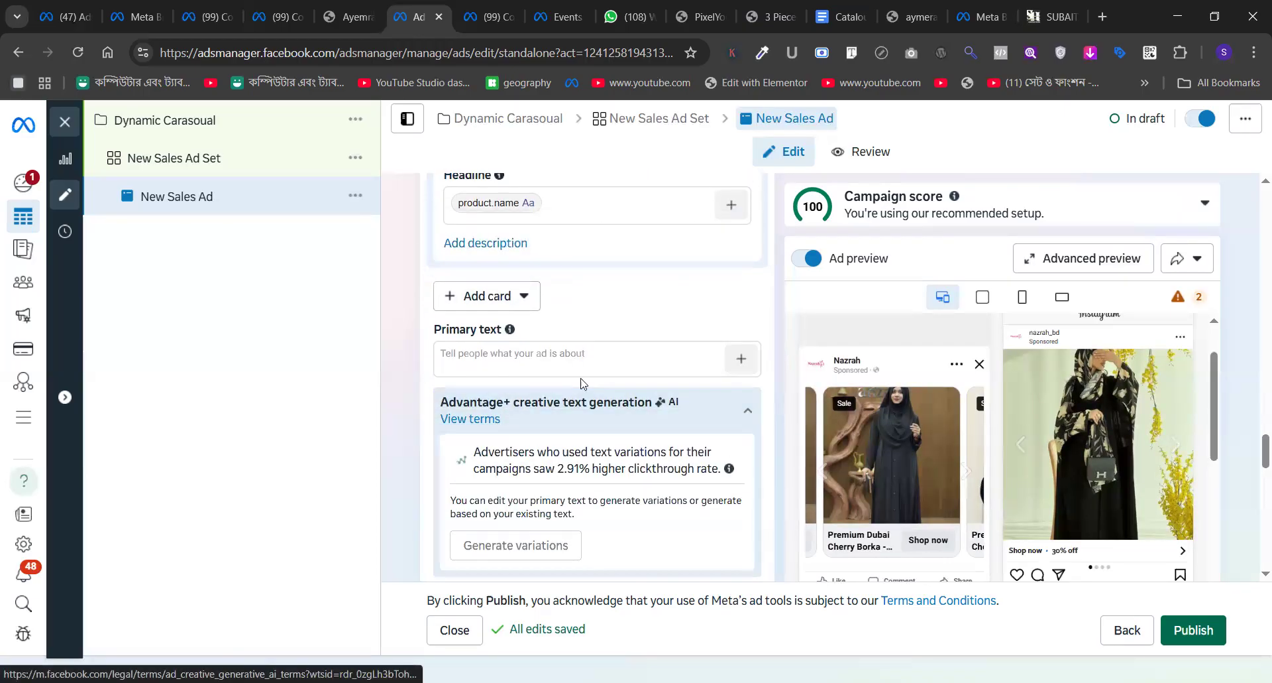
left_click(506, 354)
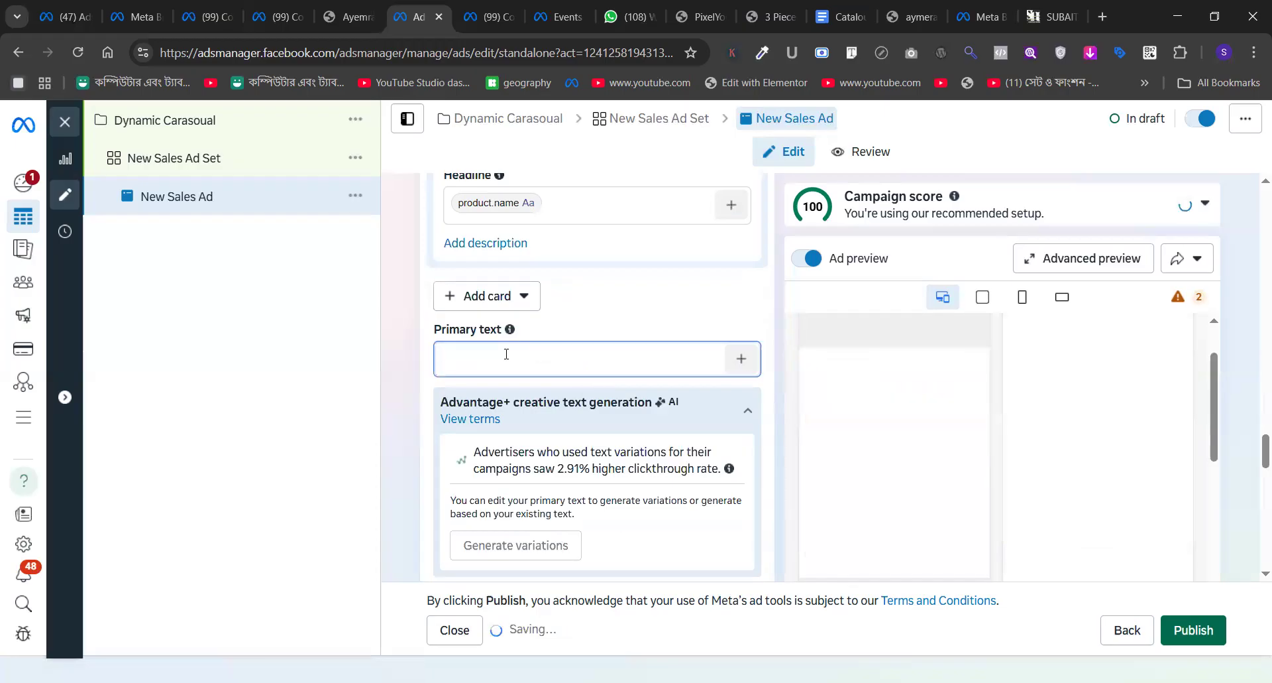
type("sggsgsgsgs")
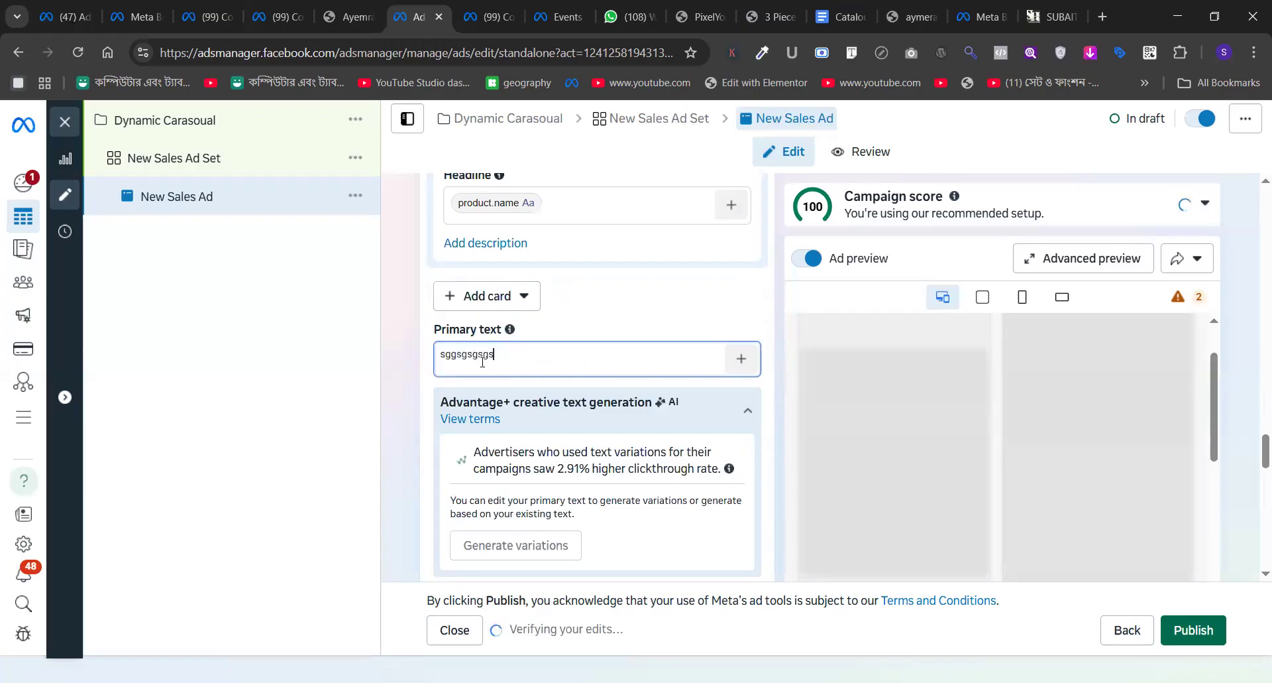
type("hshshshshshshshs")
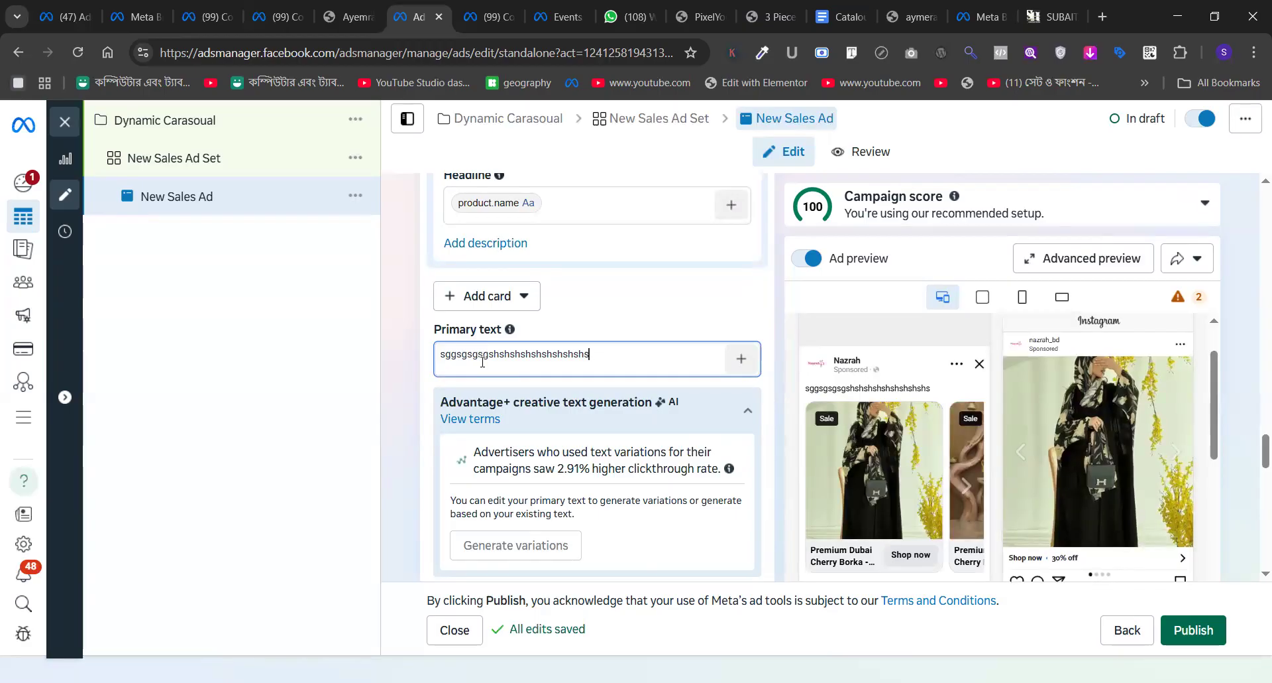
- Replace the catalog card headline's product name field with the text "Only @"
scroll(743, 440, "down", 1)
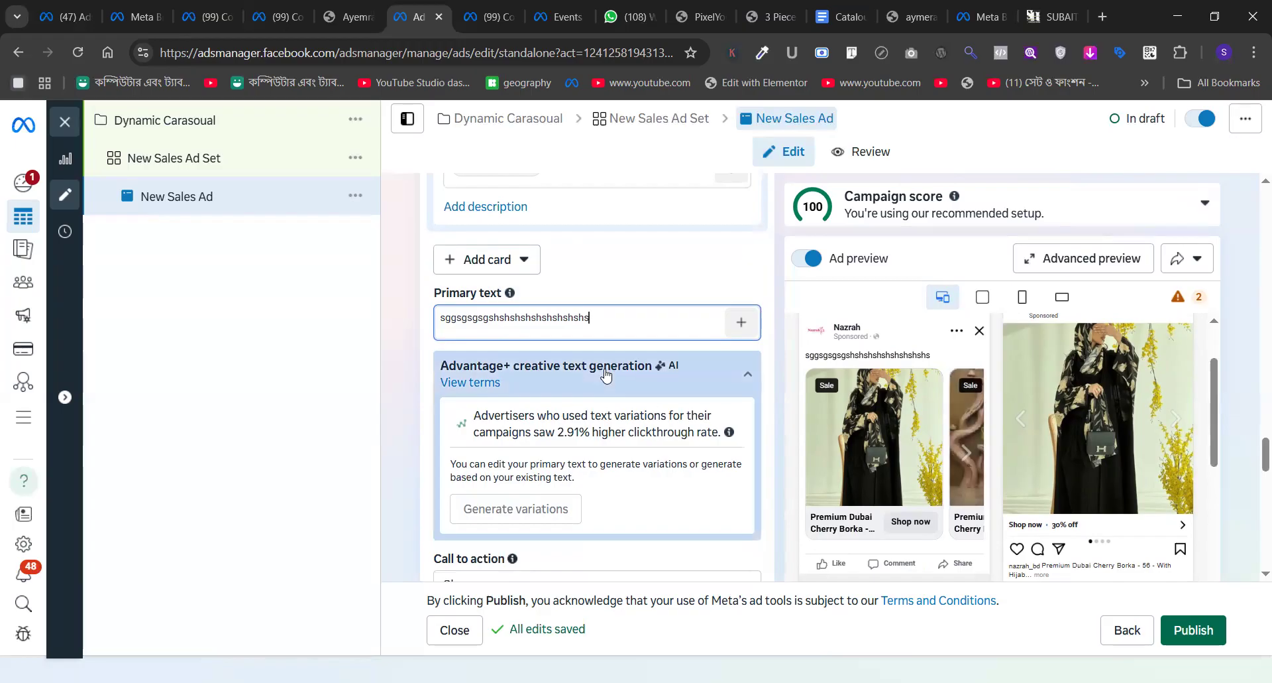
scroll(619, 248, "up", 3)
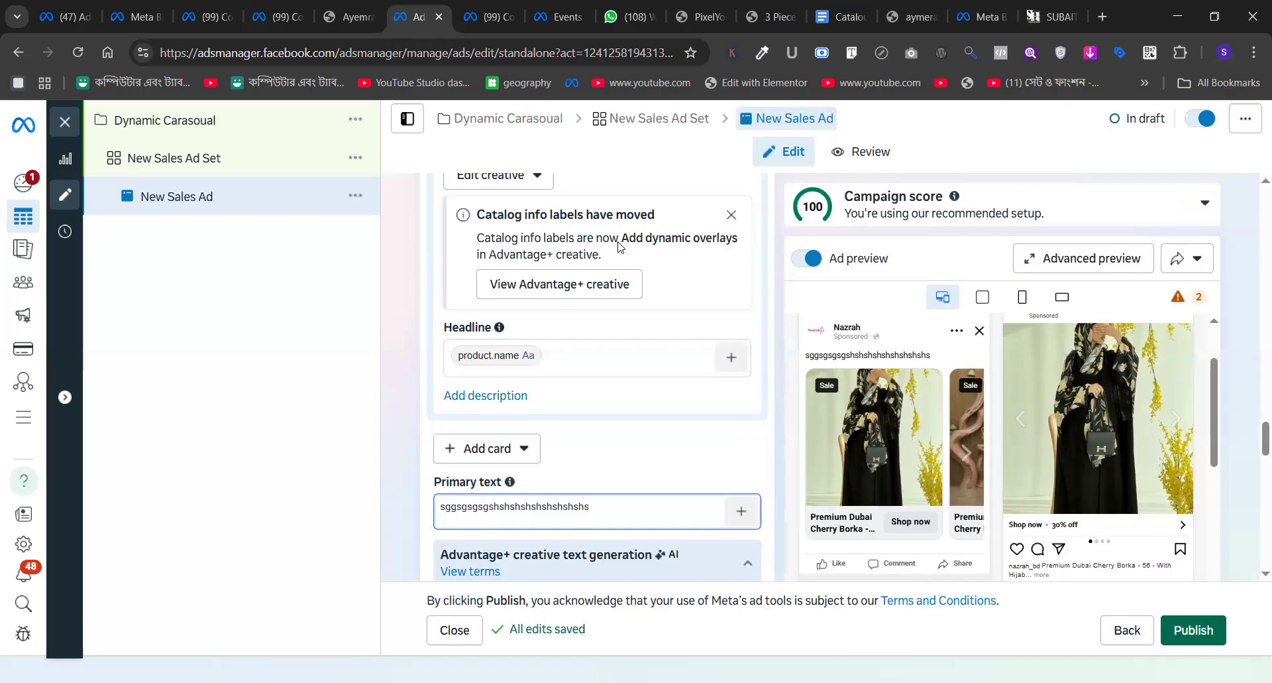
left_click(567, 352)
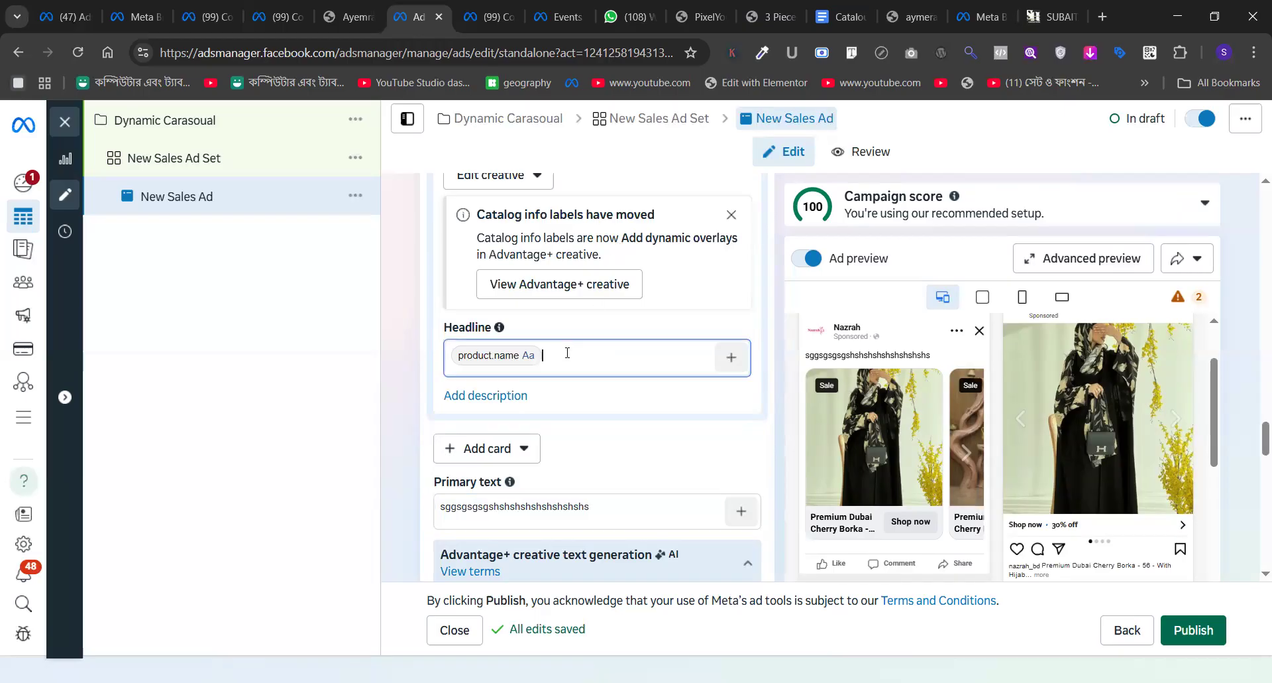
key("BackSpace")
type("u")
key("BackSpace")
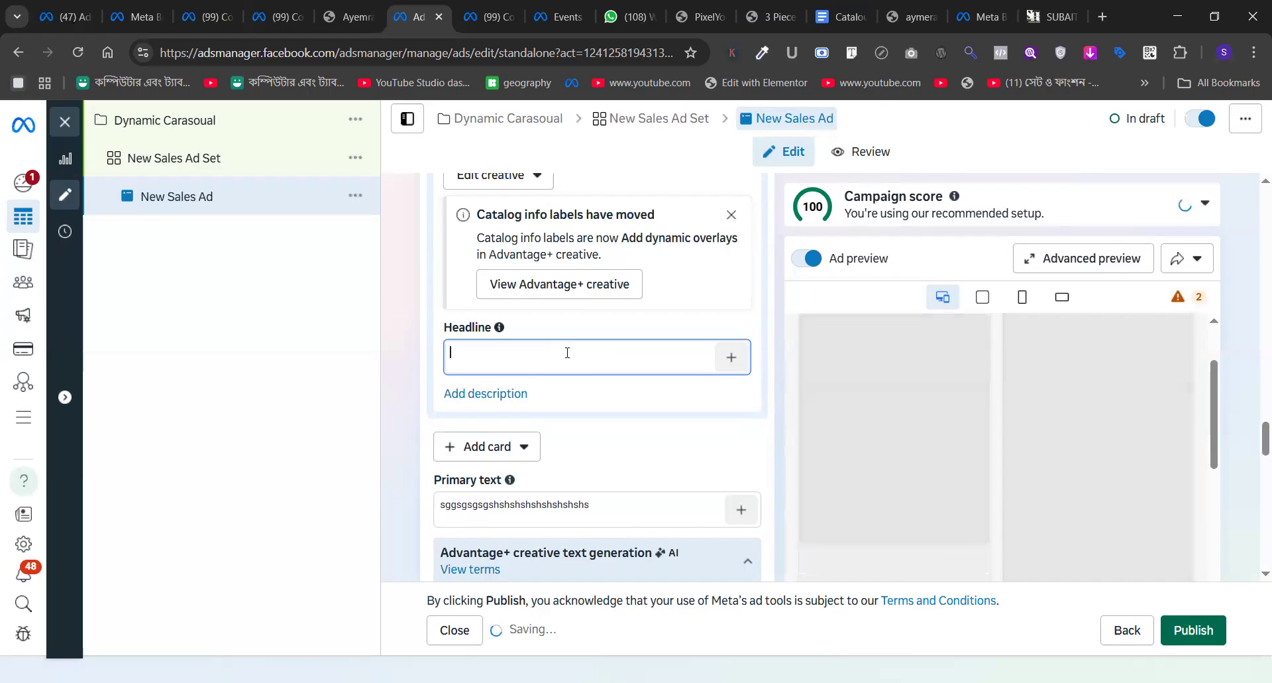
type("ONly")
key("BackSpace")
key("BackSpace")
key("BackSpace")
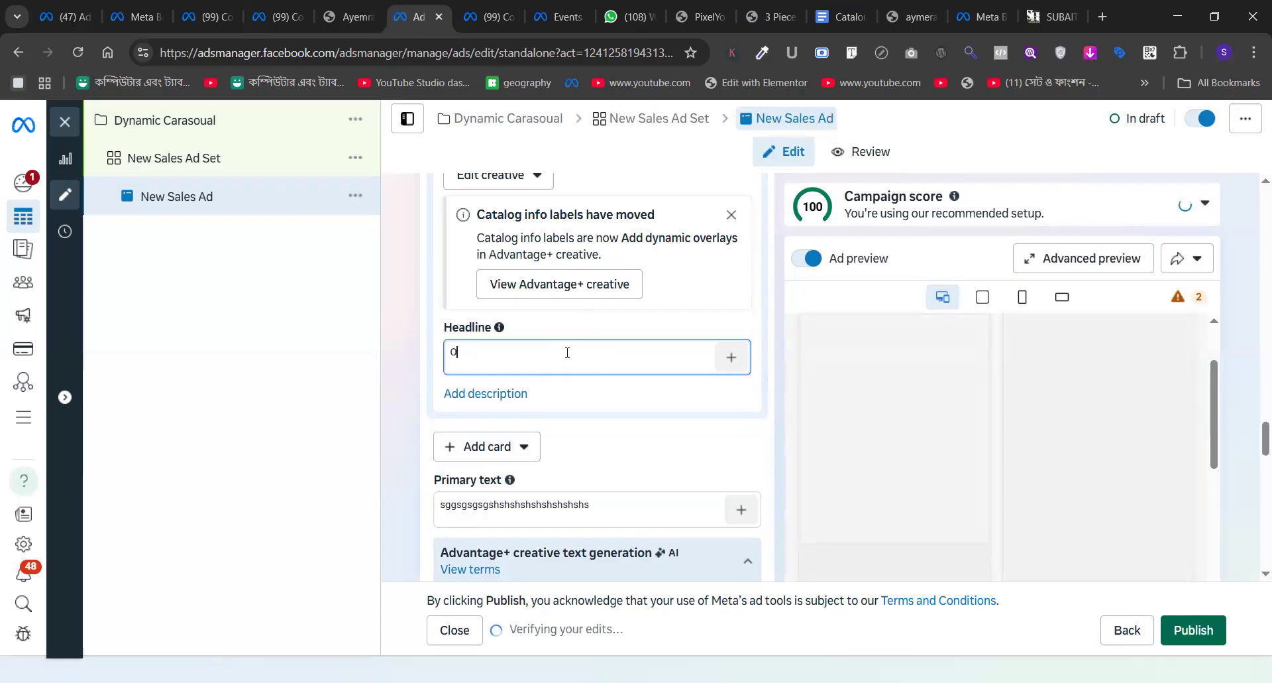
type("nly @")
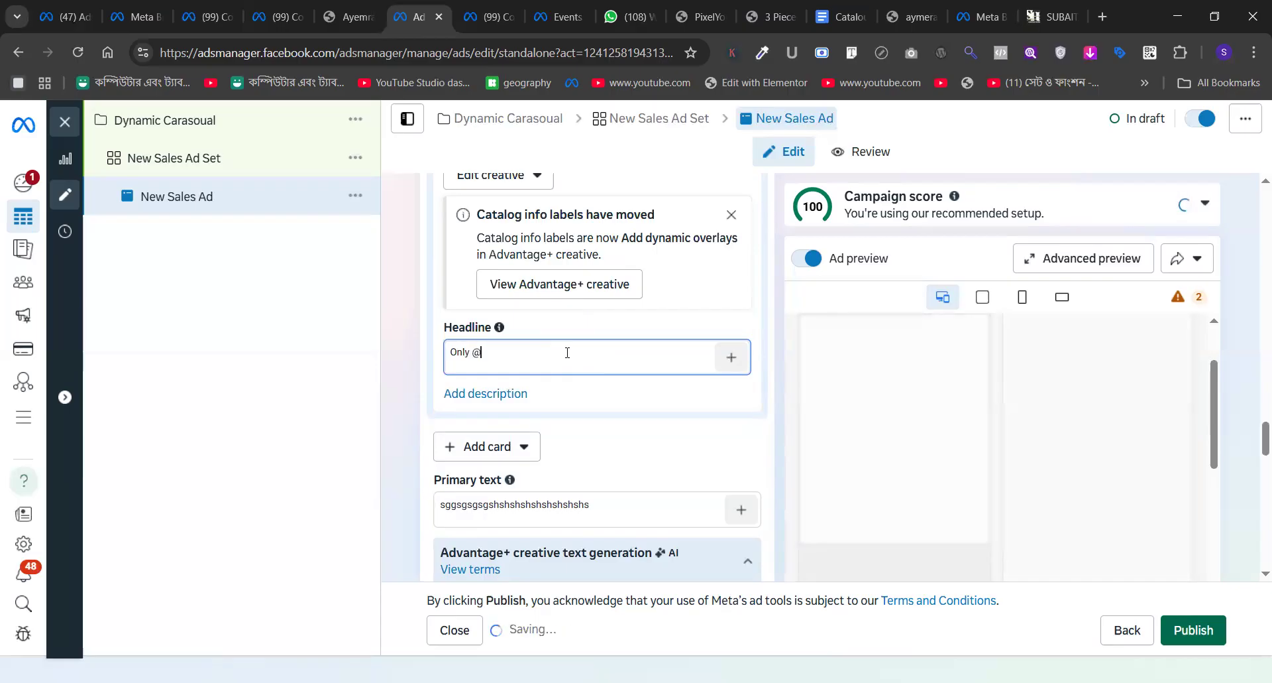
- Insert the Current Price catalog field after "Only @" in the headline
left_click(730, 358)
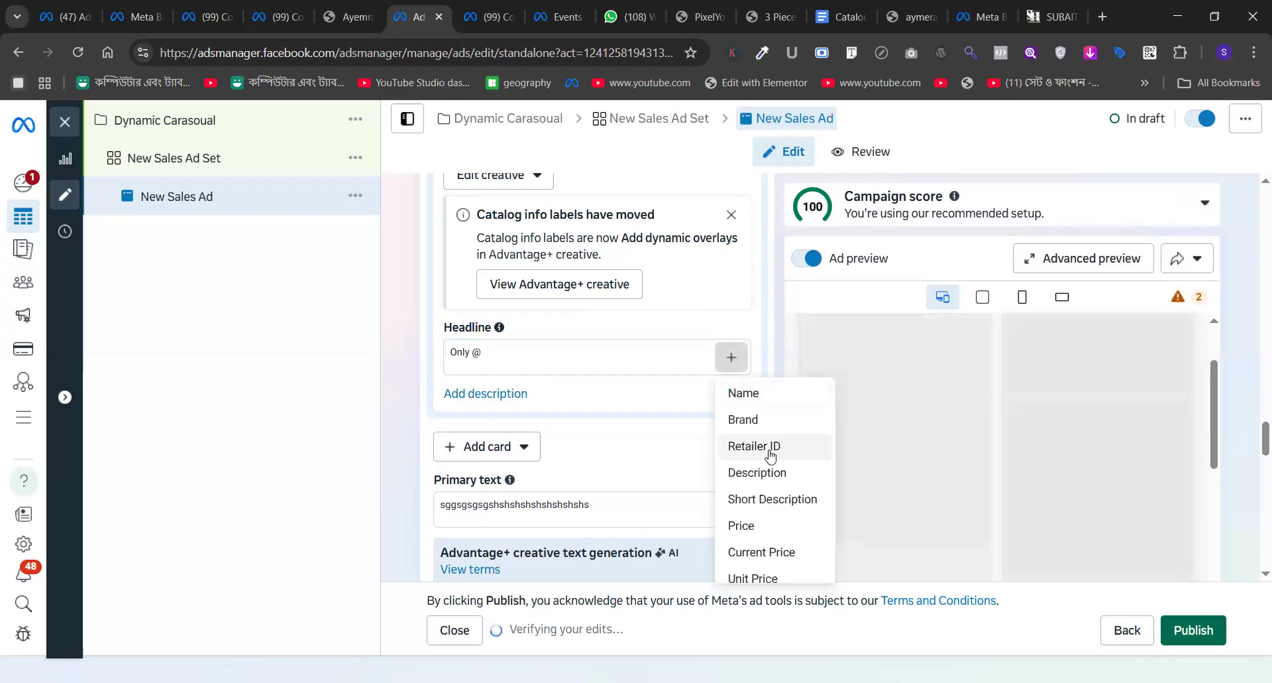
scroll(770, 456, "down", 2)
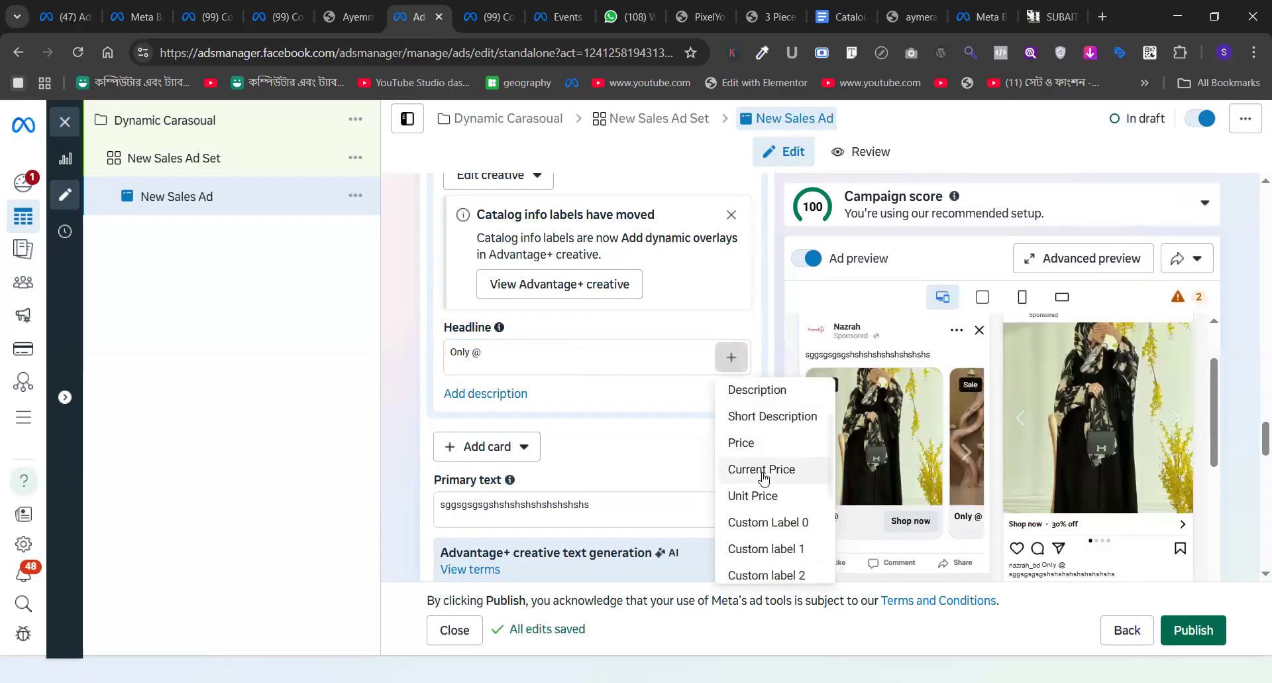
left_click(762, 469)
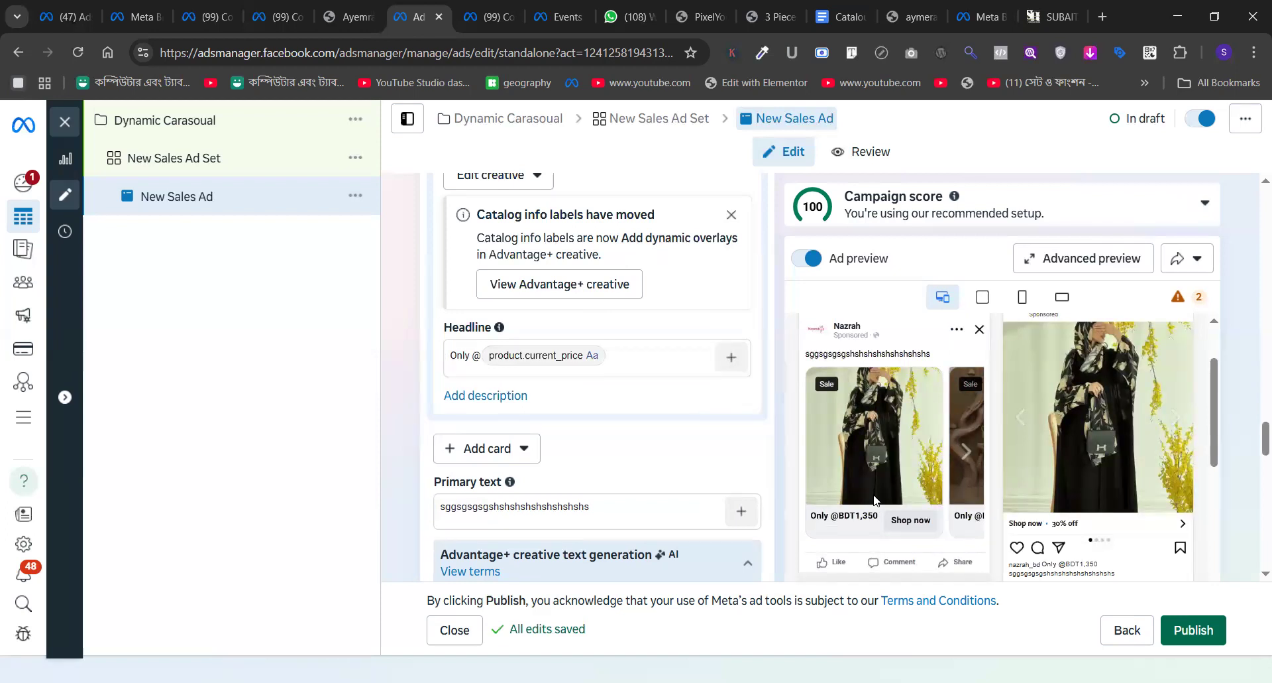
left_click(615, 364)
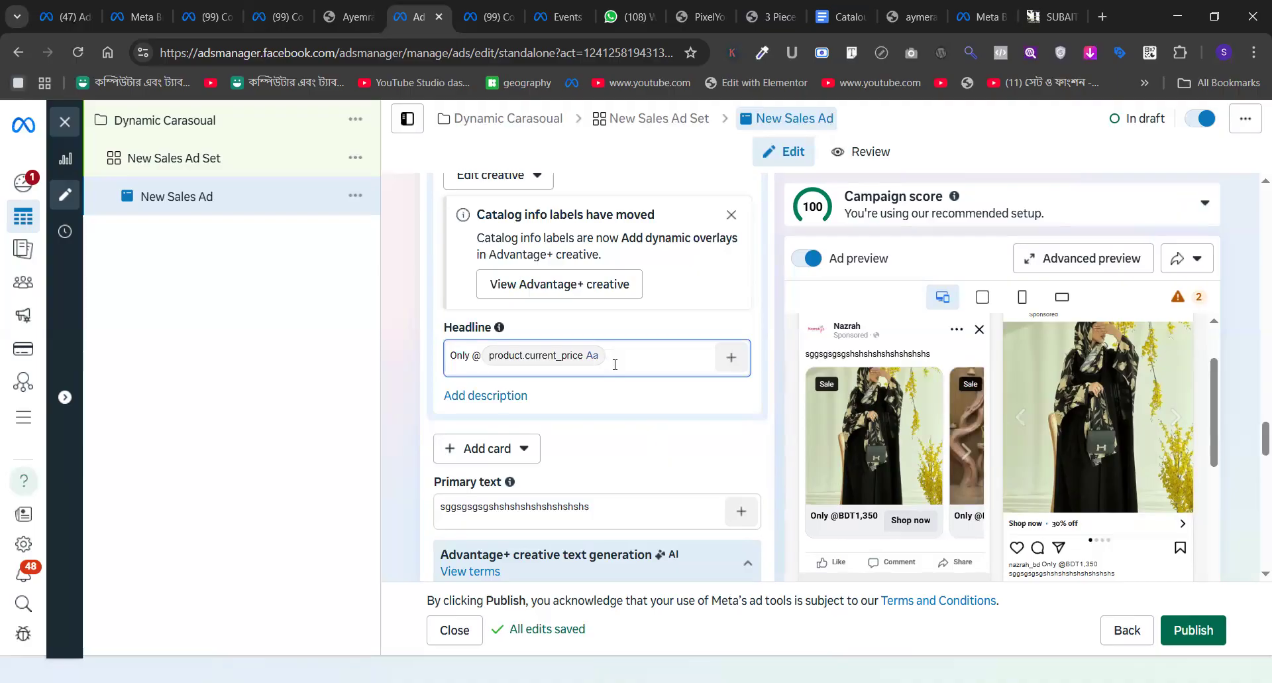
- Add a description to the catalog card and fill it with the Name catalog field
left_click(511, 395)
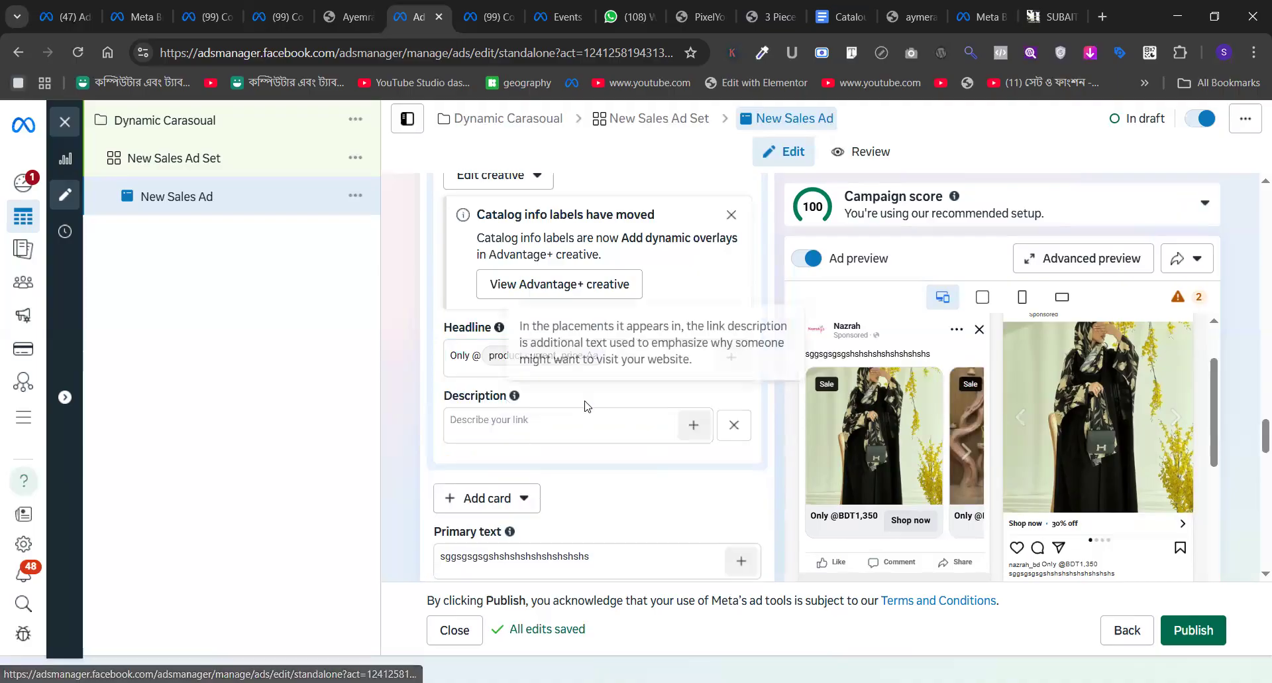
left_click(558, 423)
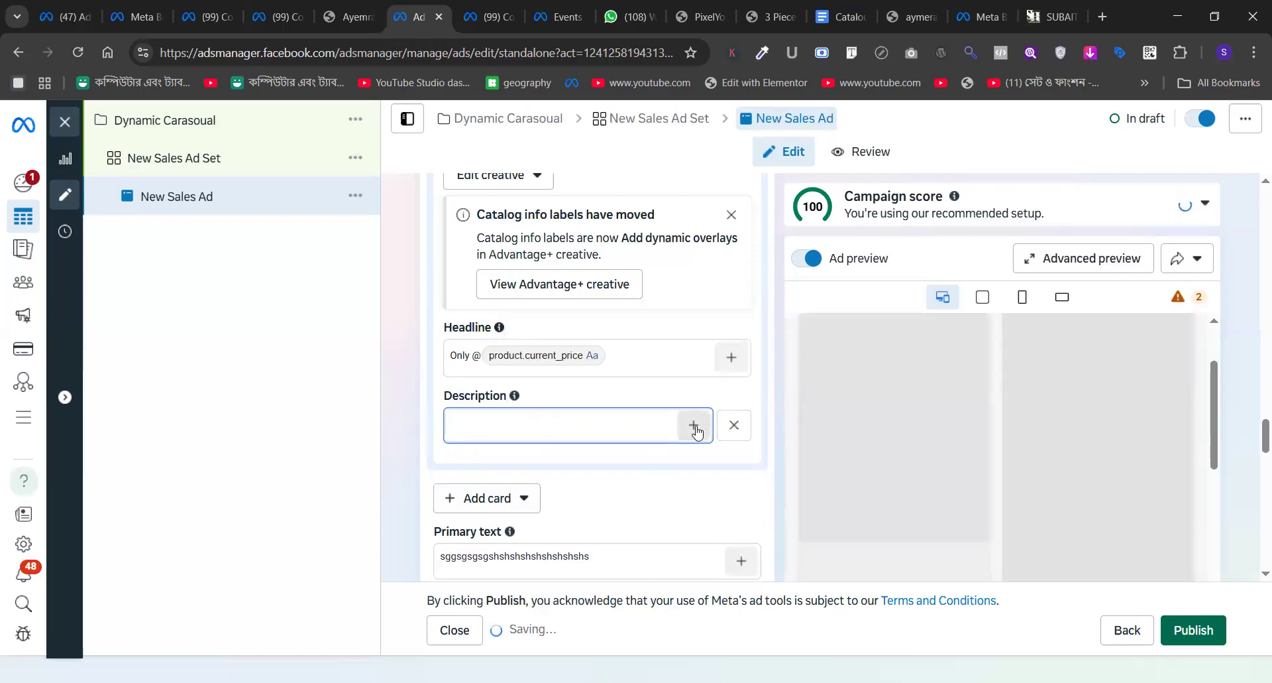
left_click(693, 424)
left_click(718, 468)
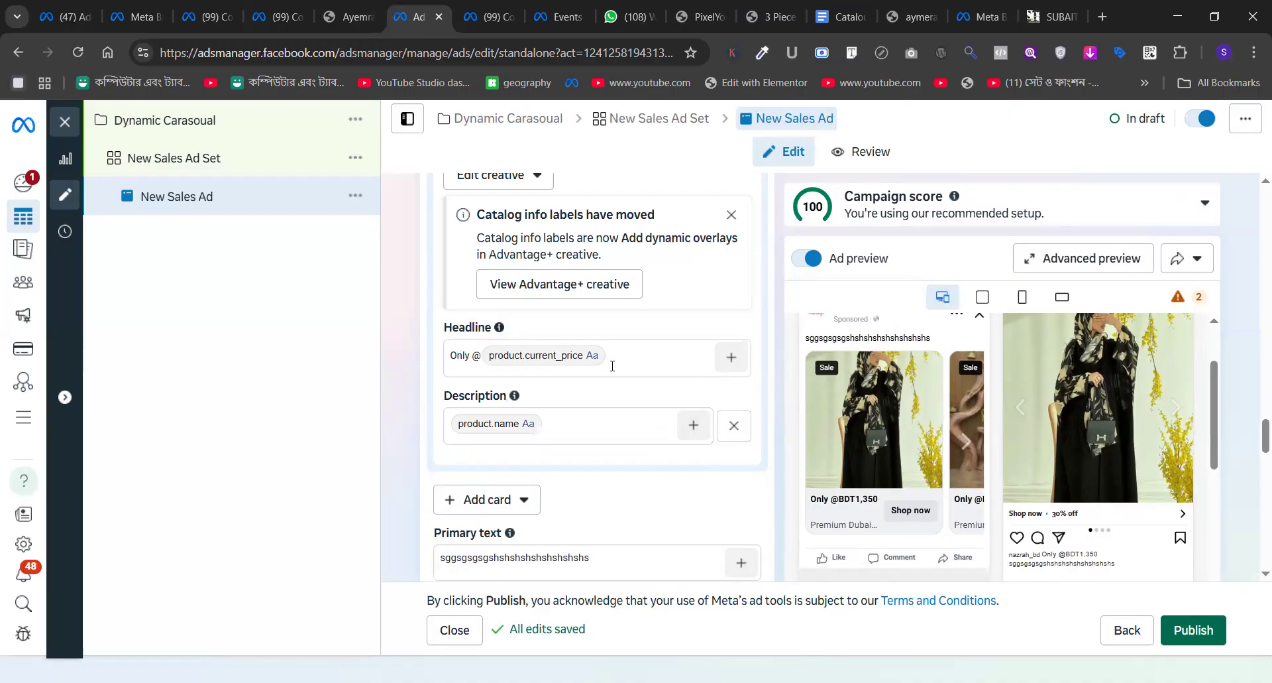
scroll(928, 354, "up", 1)
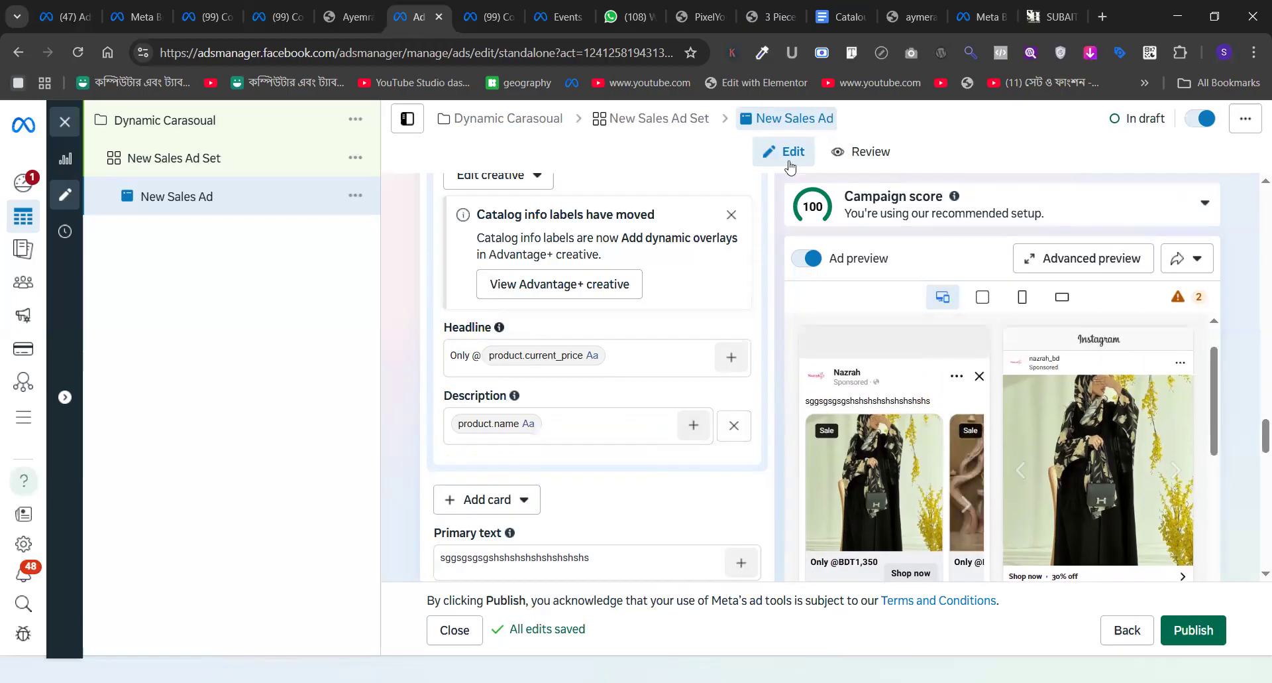
- Switch to the Catalouge document in Google Docs and view the "Up to 65% Eid Offer on Gadgets" sample ad
left_click(865, 14)
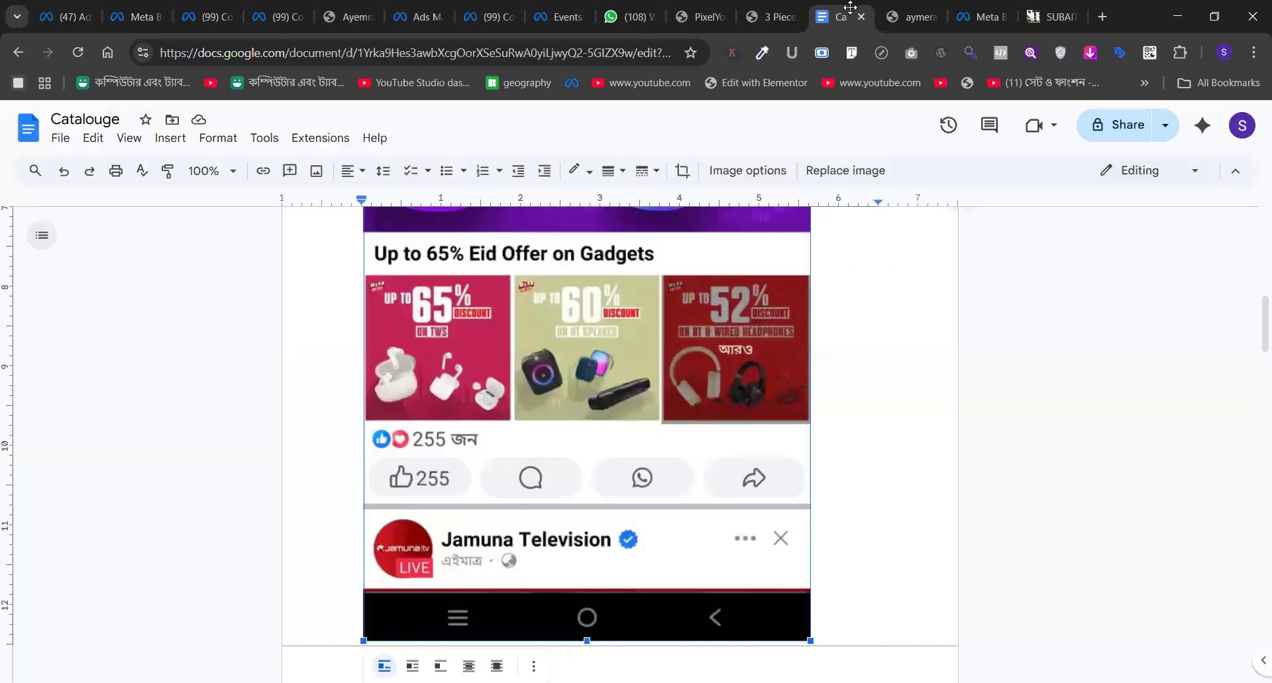
scroll(645, 319, "up", 2)
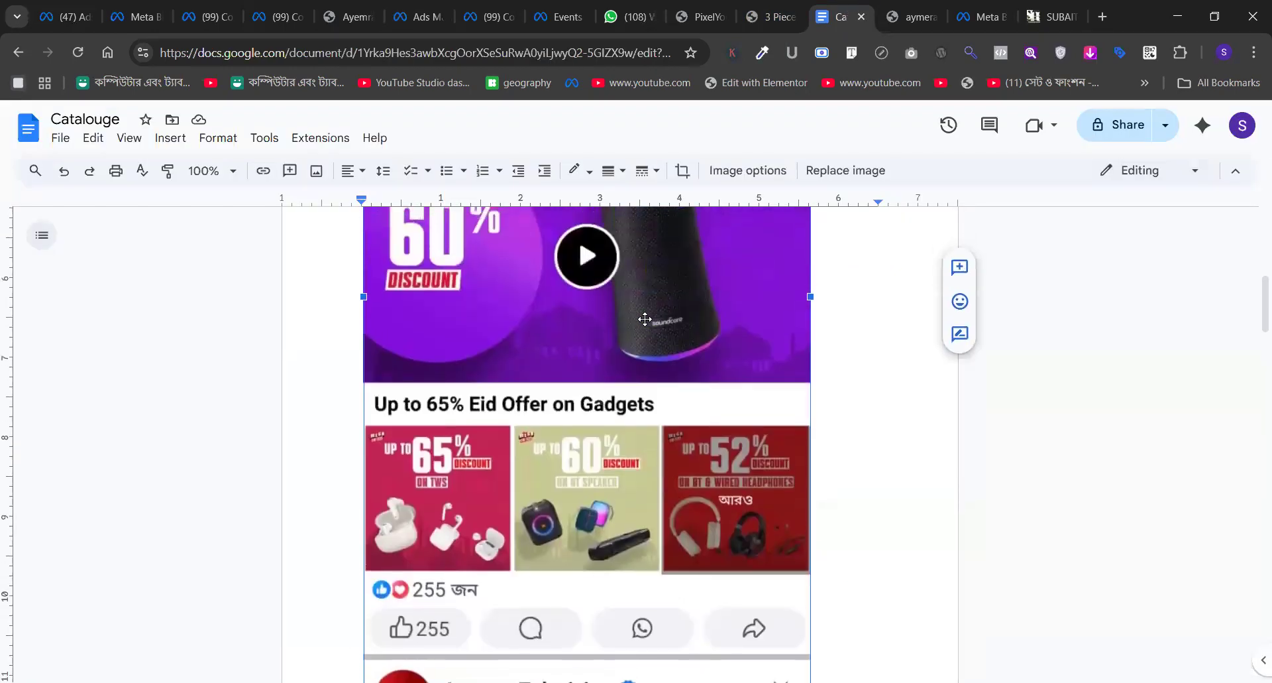
scroll(643, 325, "up", 1)
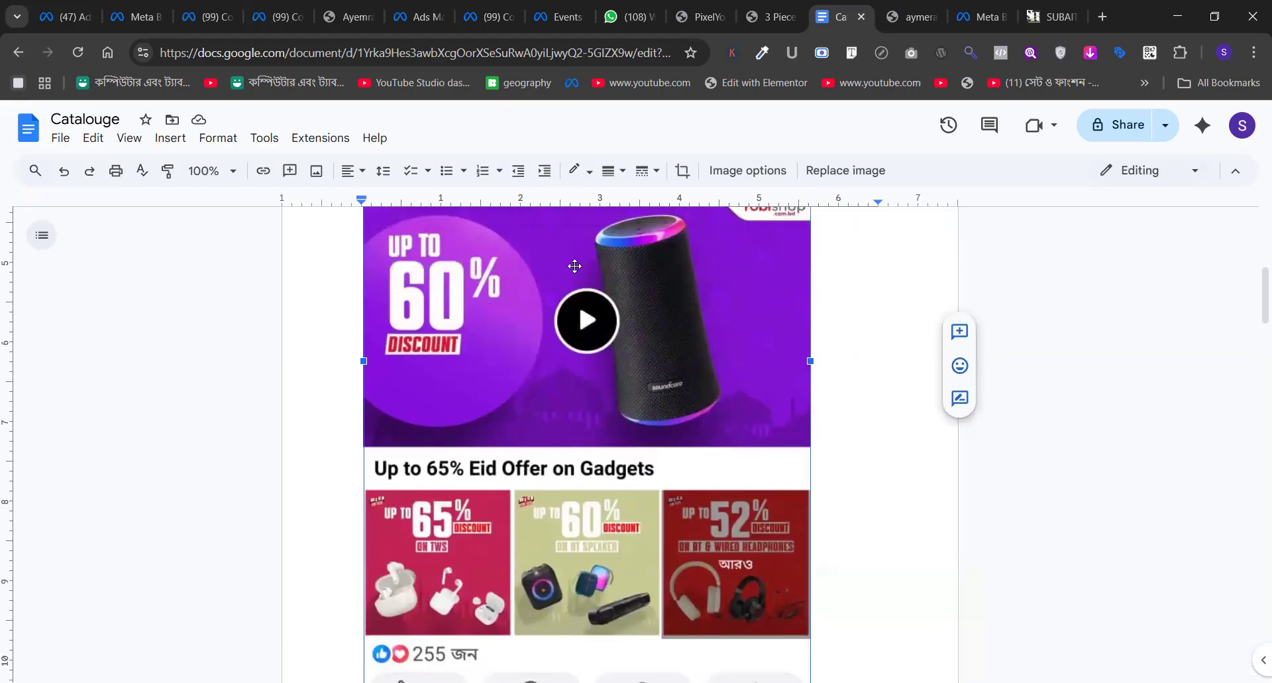
scroll(569, 396, "down", 1)
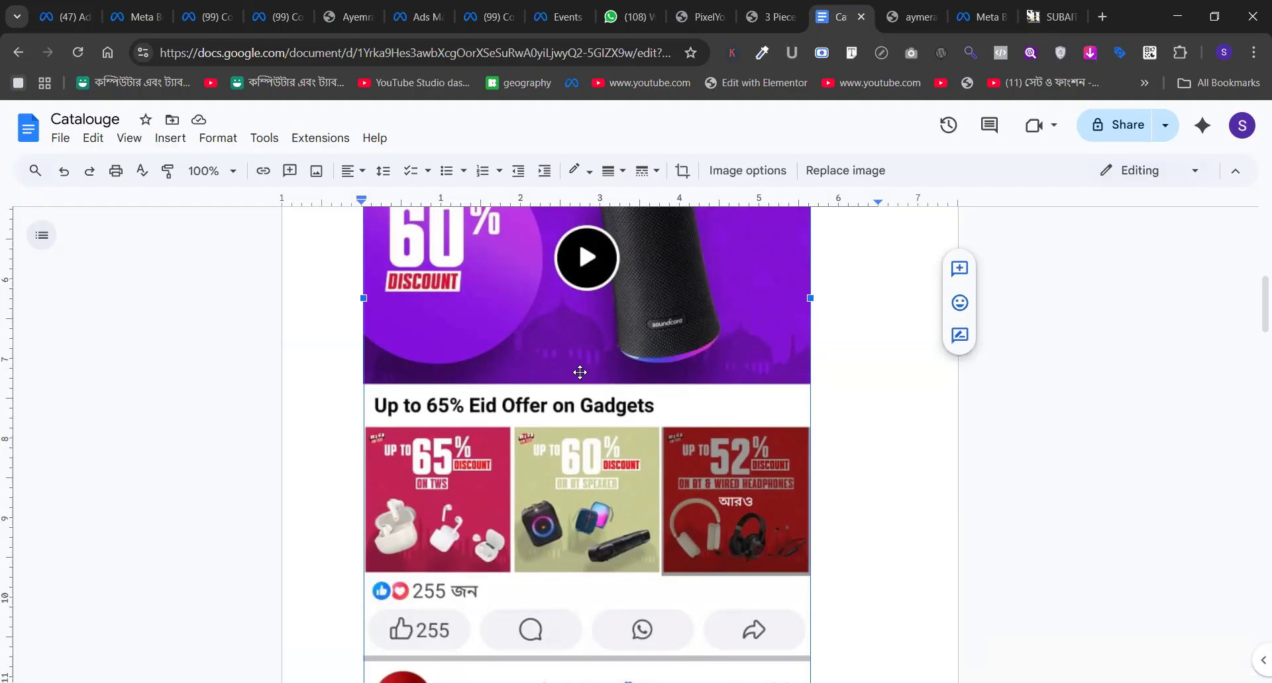
- Return to the New Sales Ad in Ads Manager and look over its destination and ad source settings
left_click(417, 17)
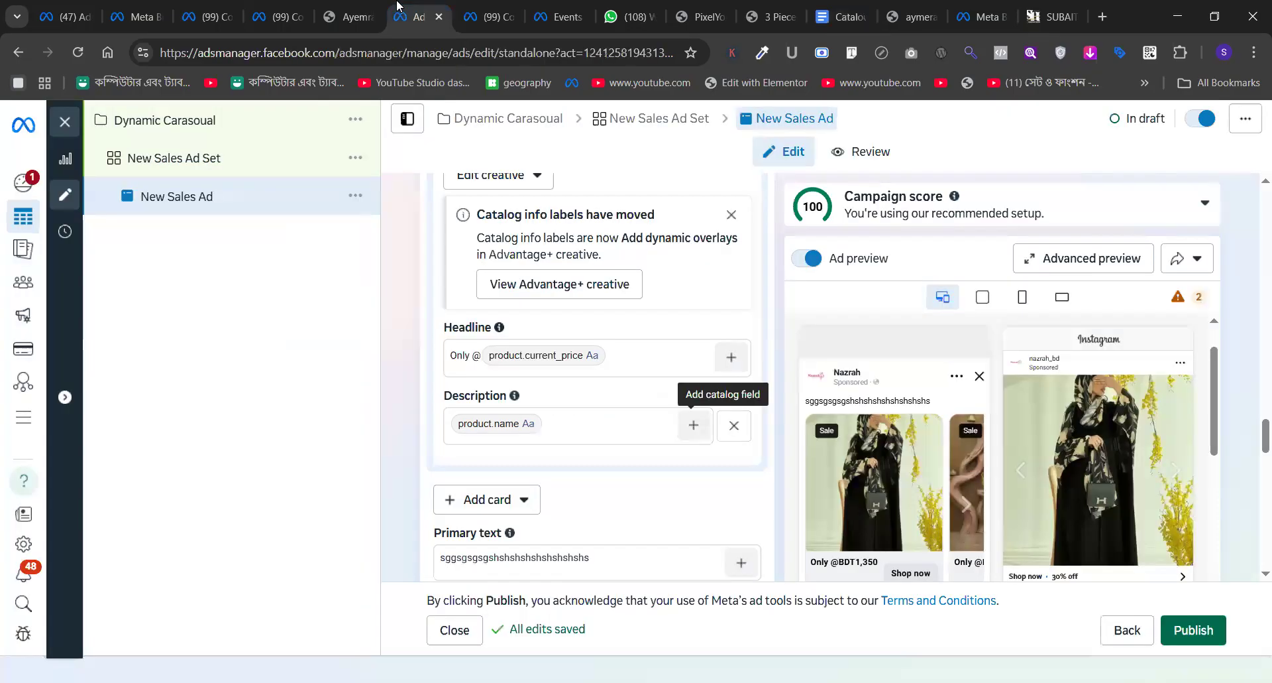
scroll(584, 340, "up", 10)
scroll(585, 345, "down", 4)
scroll(584, 343, "down", 10)
scroll(584, 344, "up", 3)
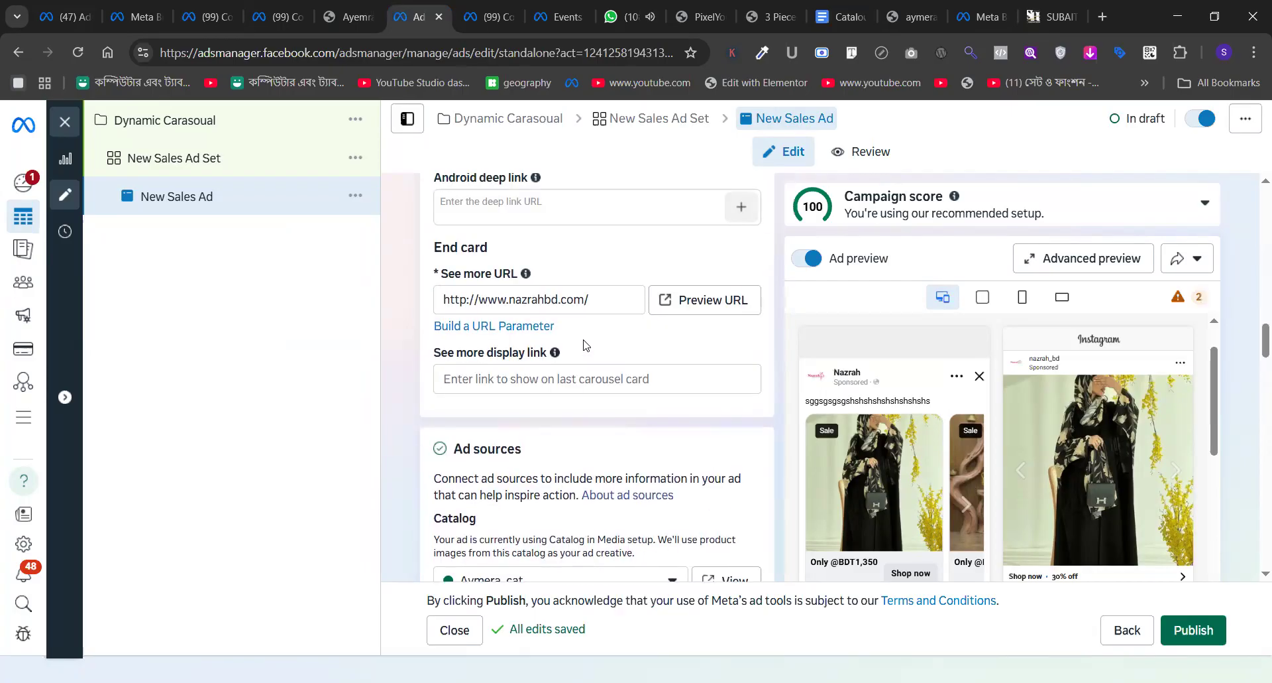
- Switch from Ads Manager to the open WhatsApp Web chats
left_click(626, 16)
left_click(422, 8)
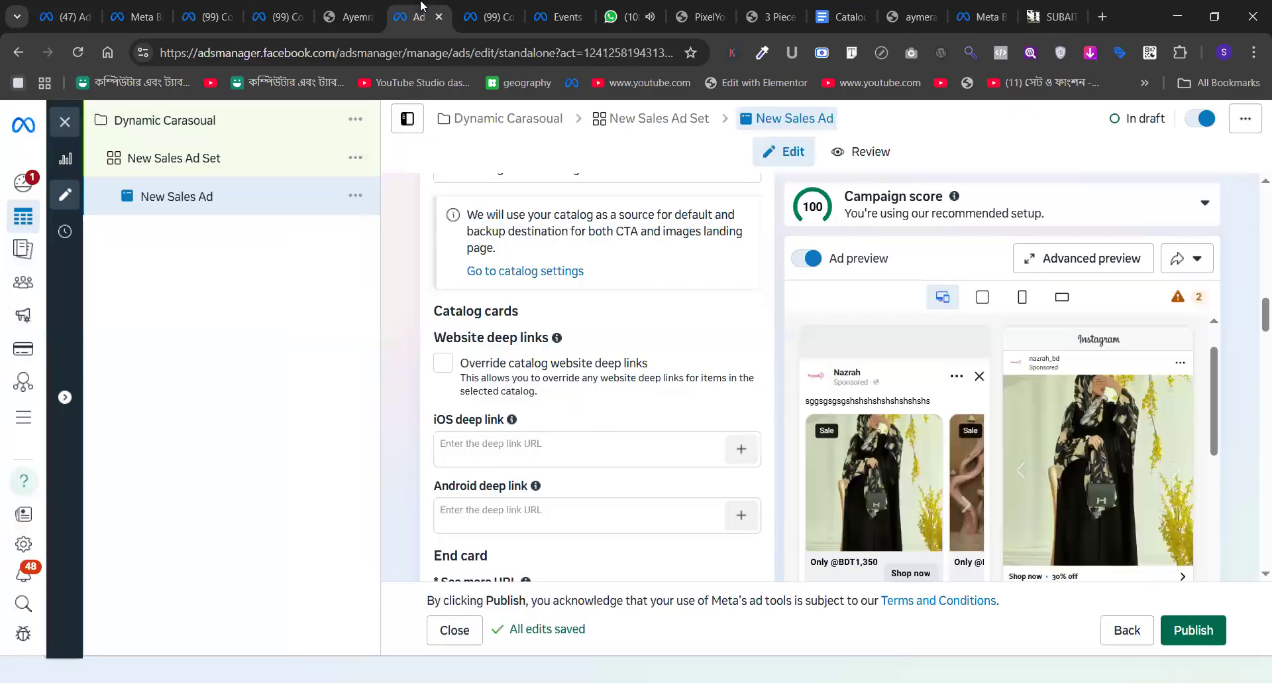
key("ctrl+Tab")
key("ctrl+Tab")
key("ctrl+Tab")
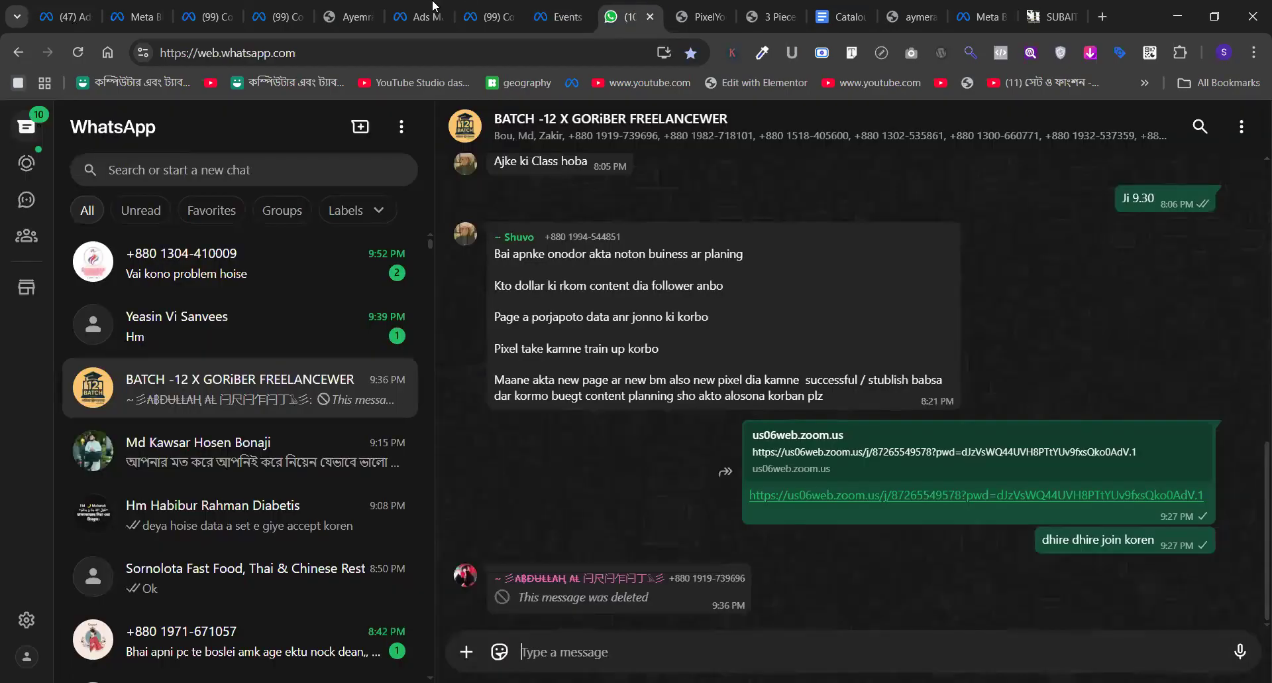
- Return to the New Sales Ad in Ads Manager and set its format to Collection with Manual upload as the creative source
left_click(428, 8)
scroll(578, 374, "up", 5)
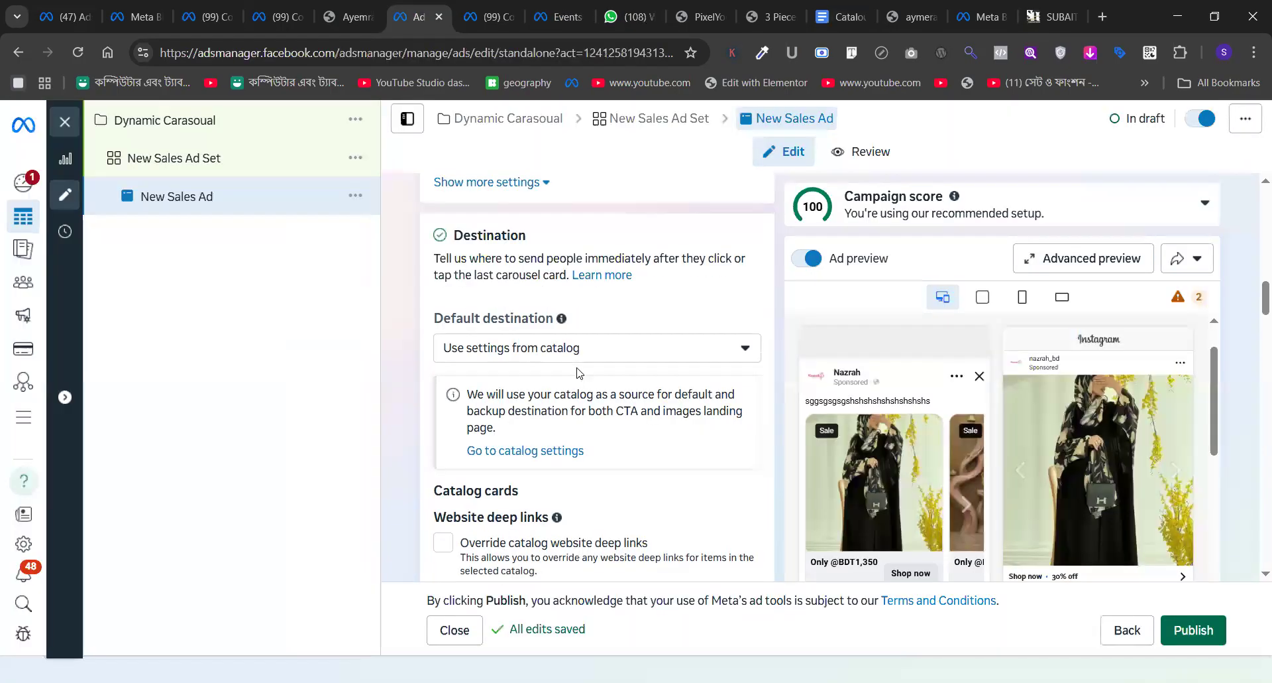
scroll(578, 374, "up", 2)
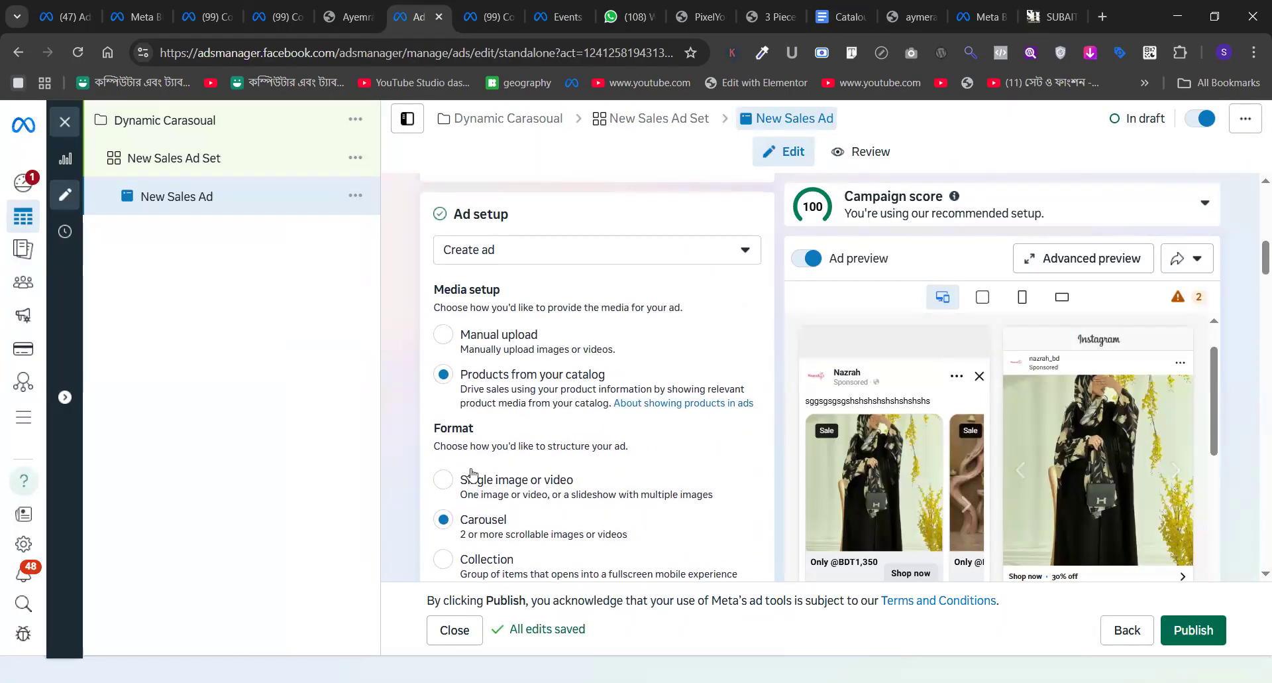
scroll(472, 496, "down", 1)
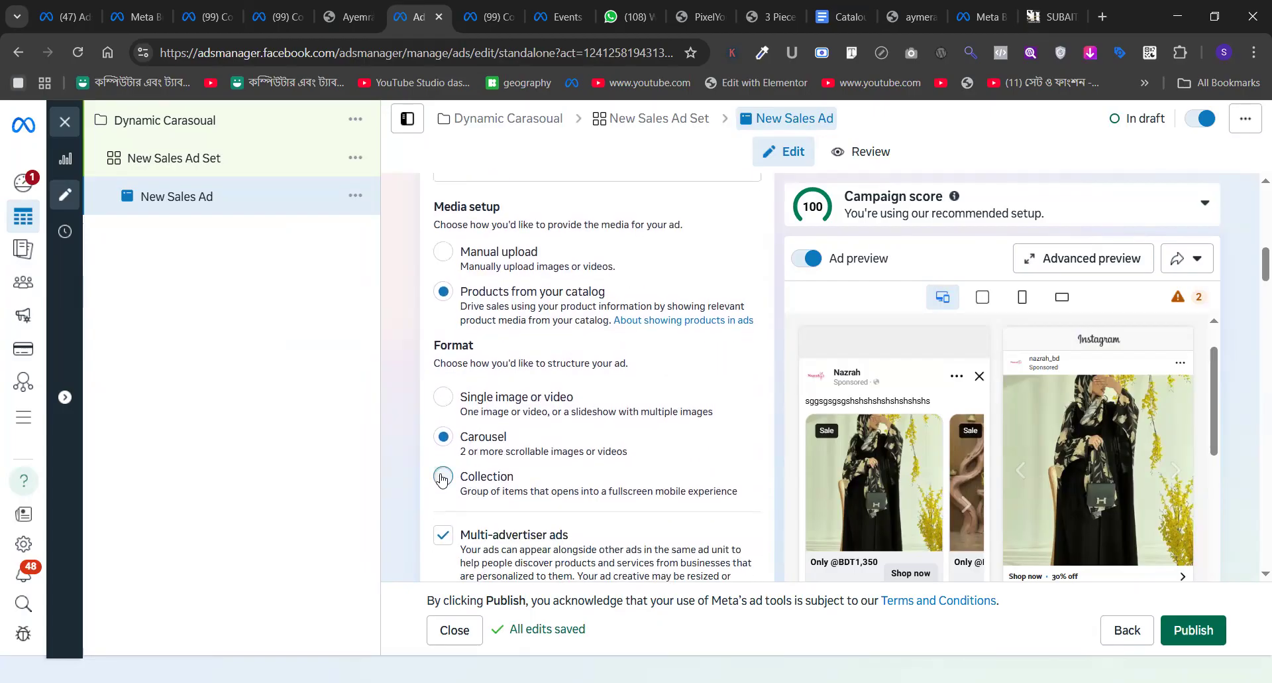
left_click(443, 477)
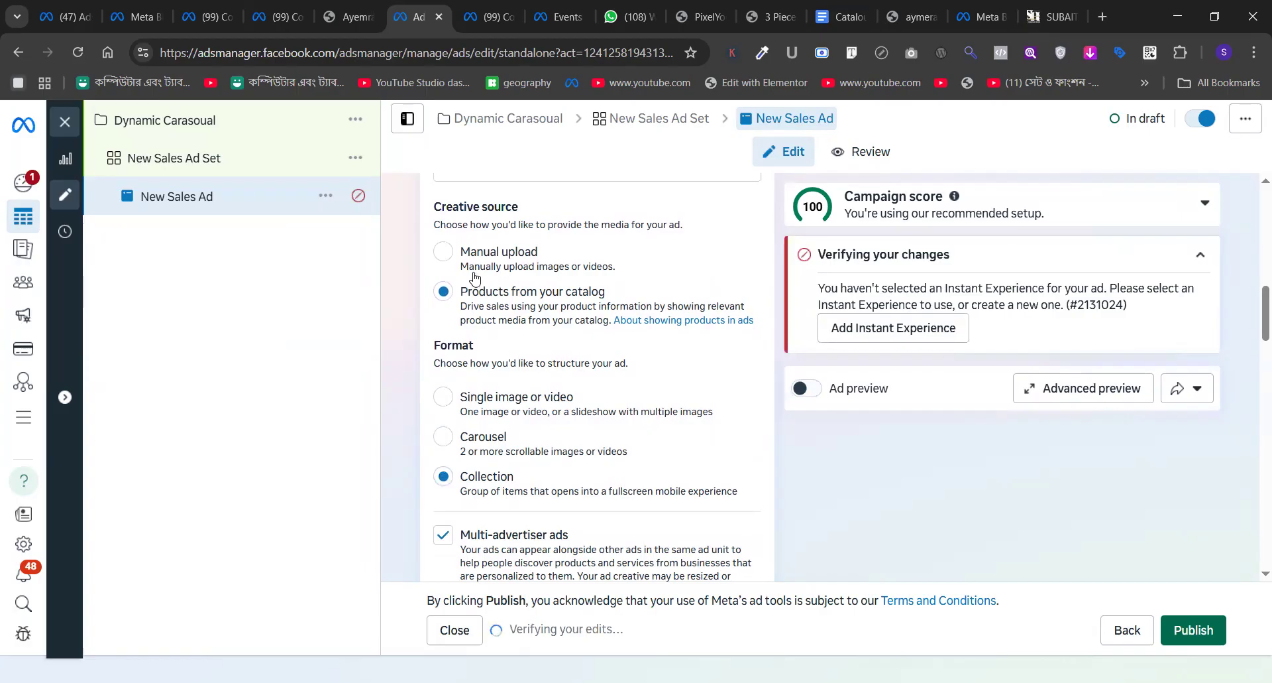
left_click(440, 262)
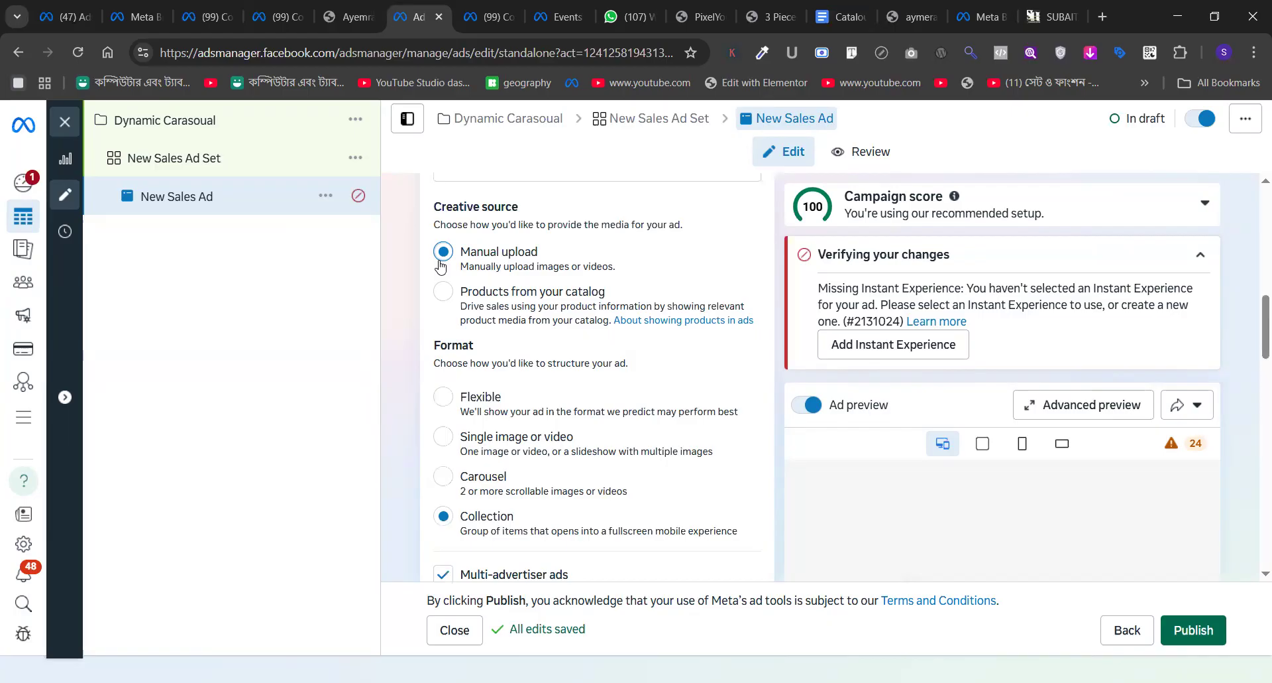
scroll(680, 390, "down", 4)
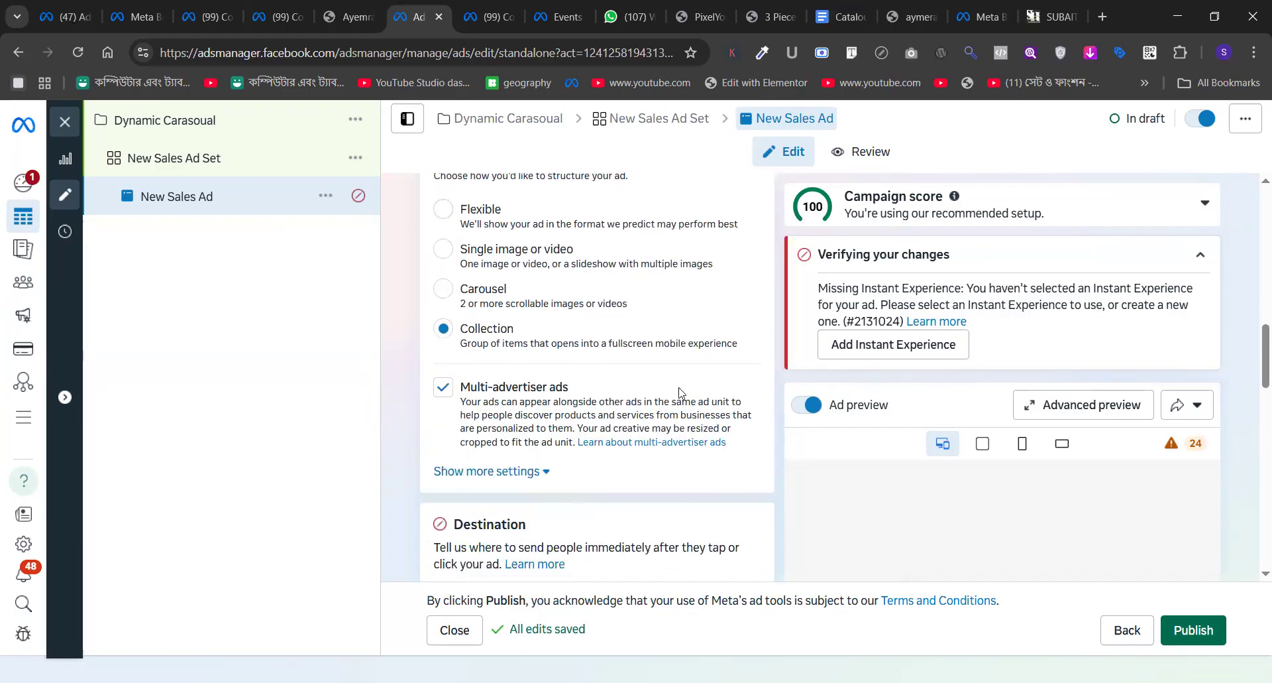
scroll(679, 391, "down", 1)
scroll(679, 391, "down", 1)
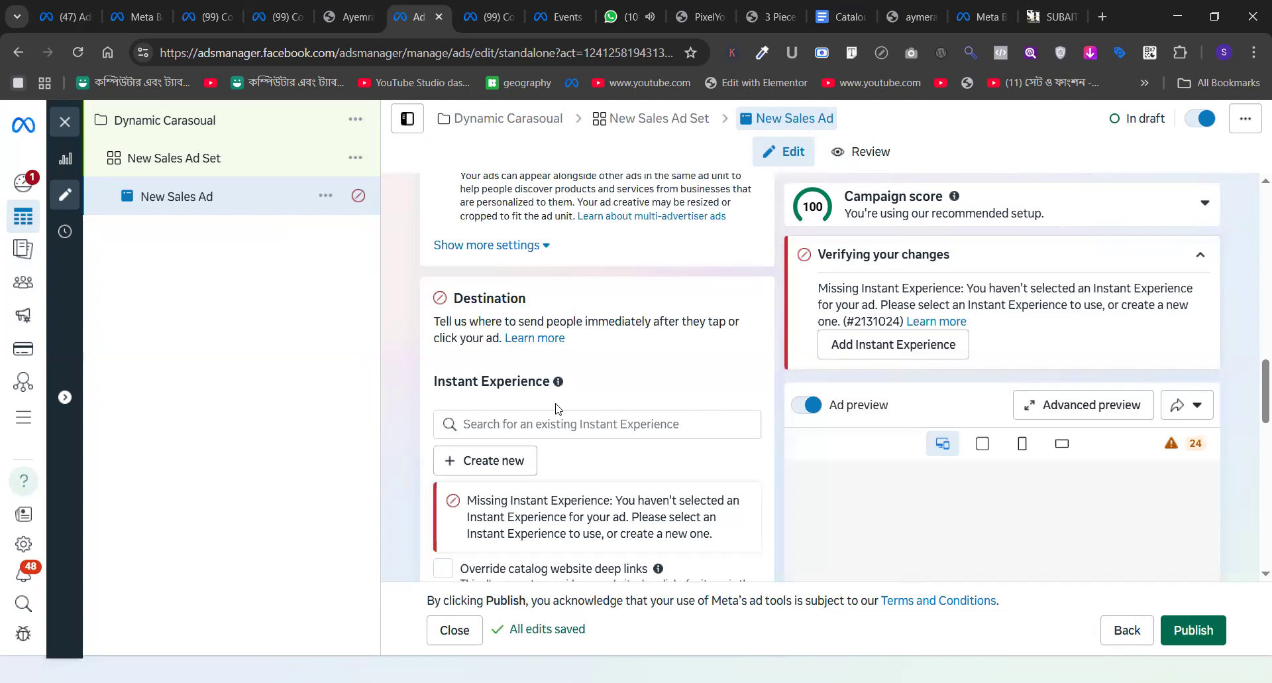
left_click(489, 460)
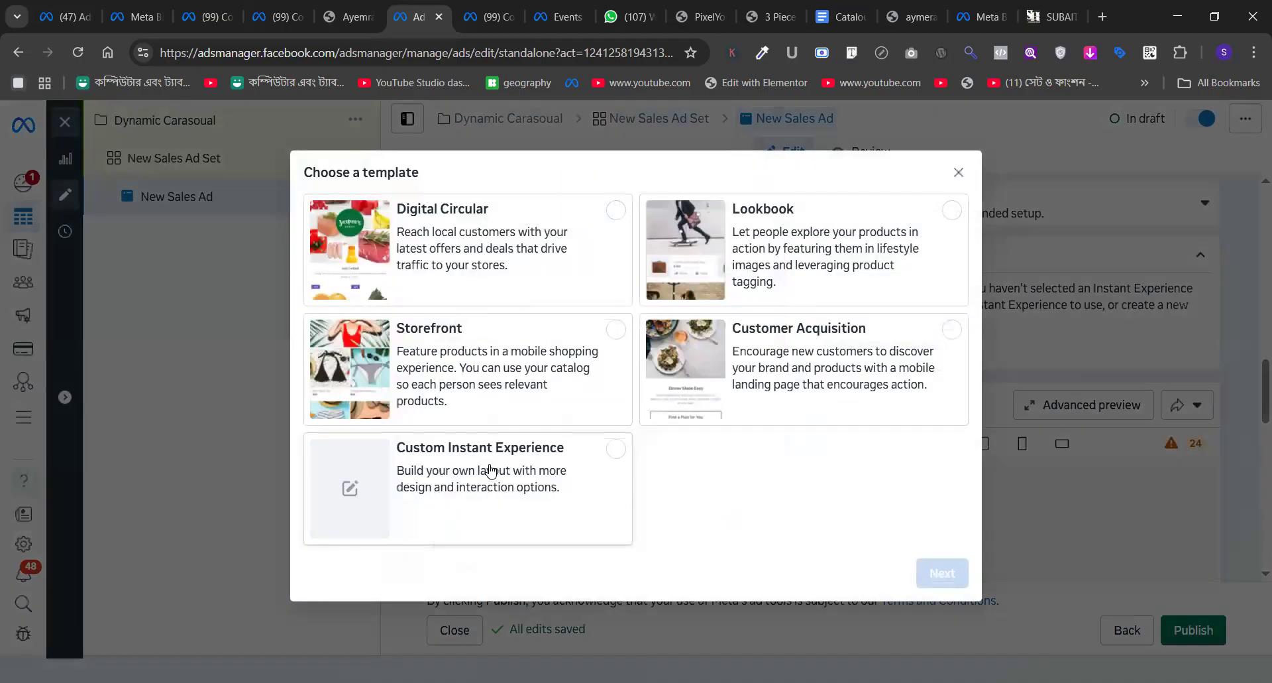
left_click(511, 333)
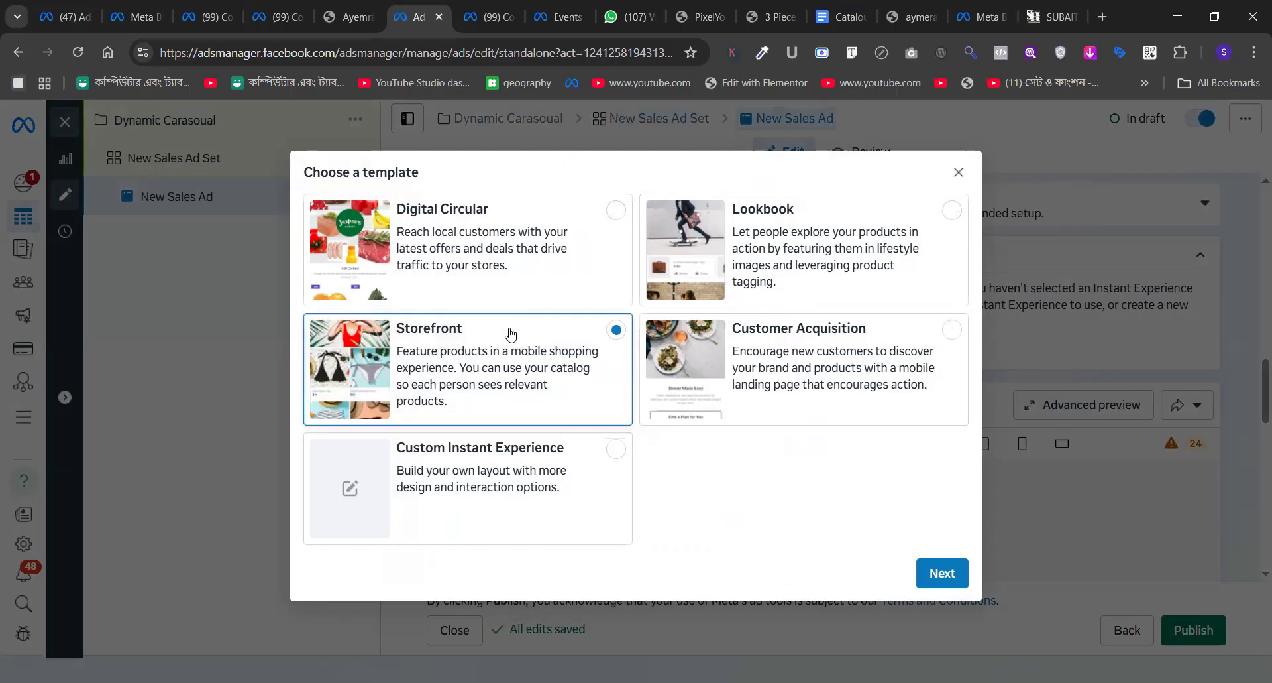
key("Return")
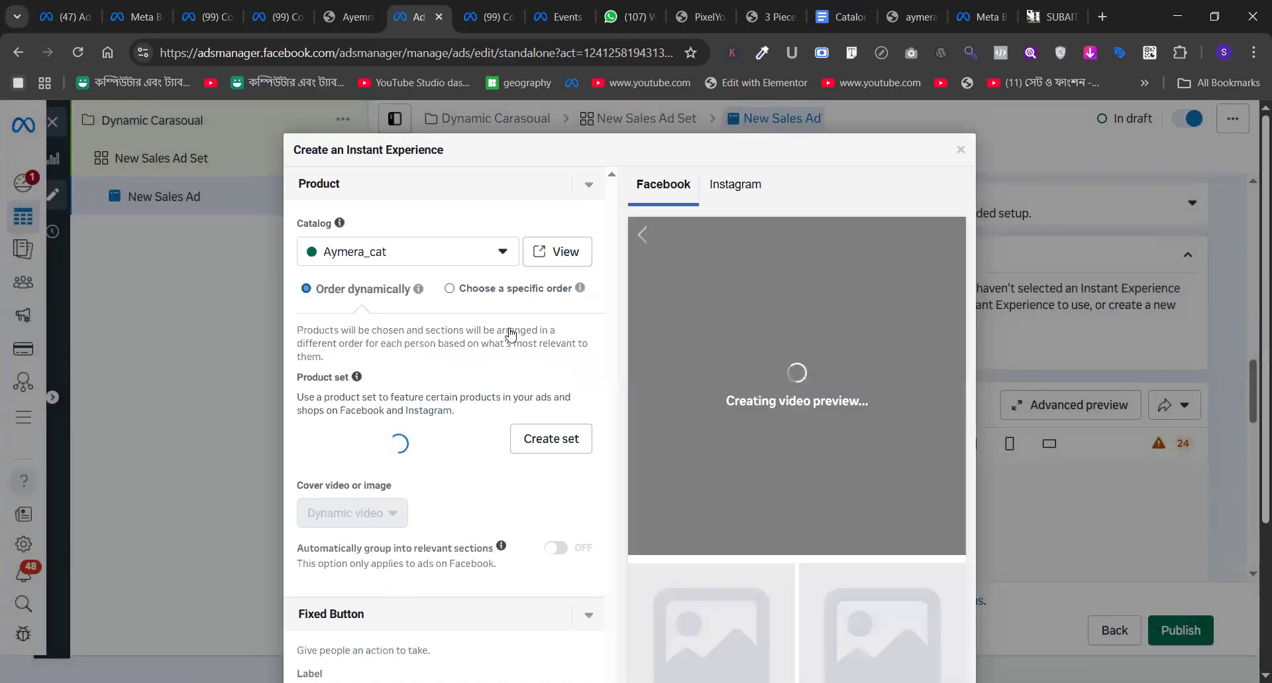
left_click(961, 151)
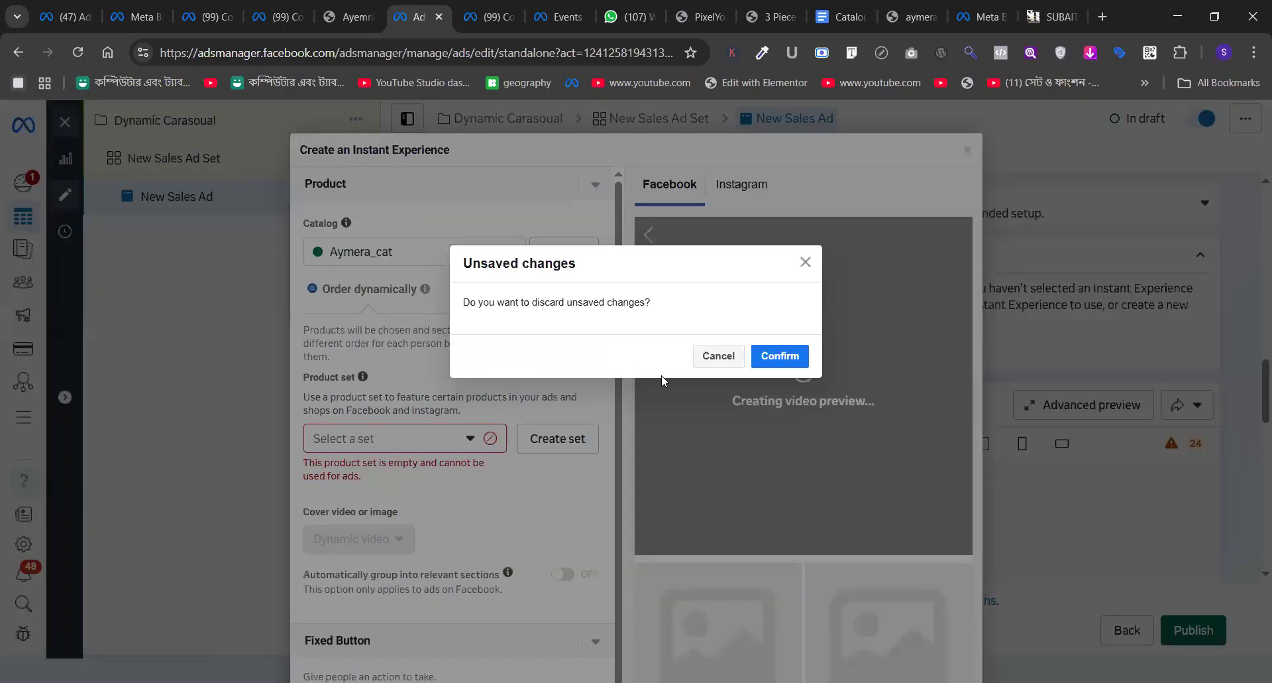
left_click(718, 356)
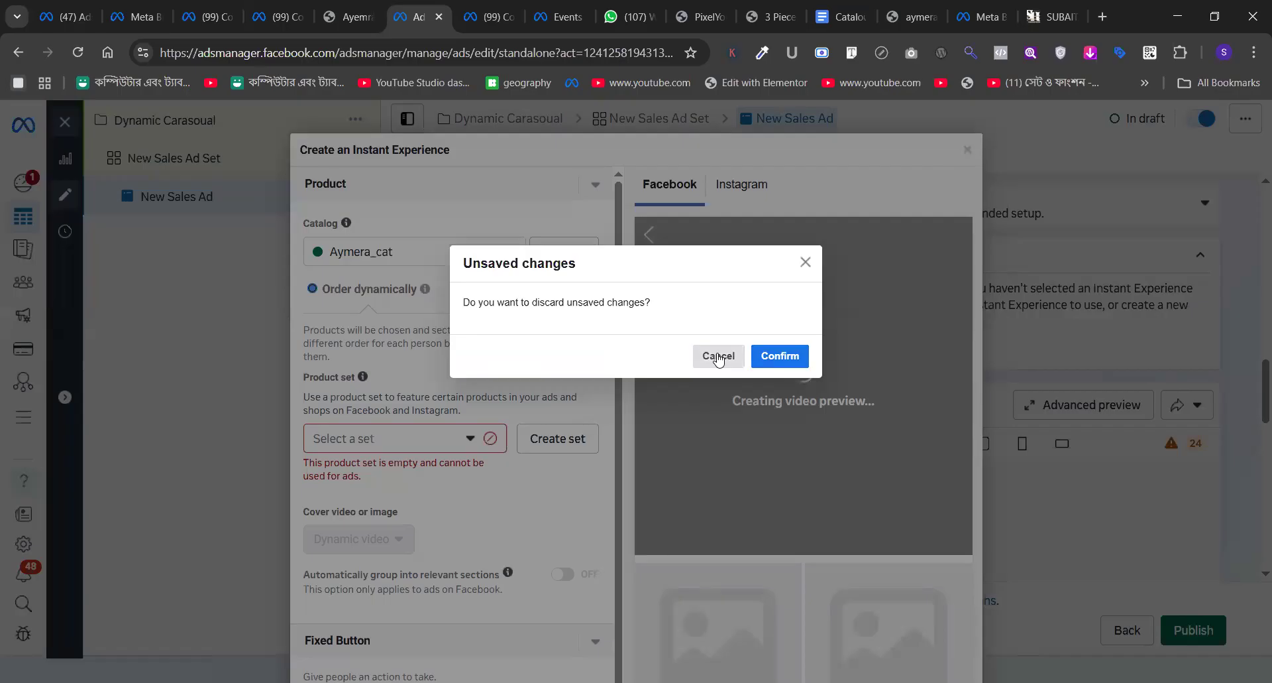
left_click(961, 152)
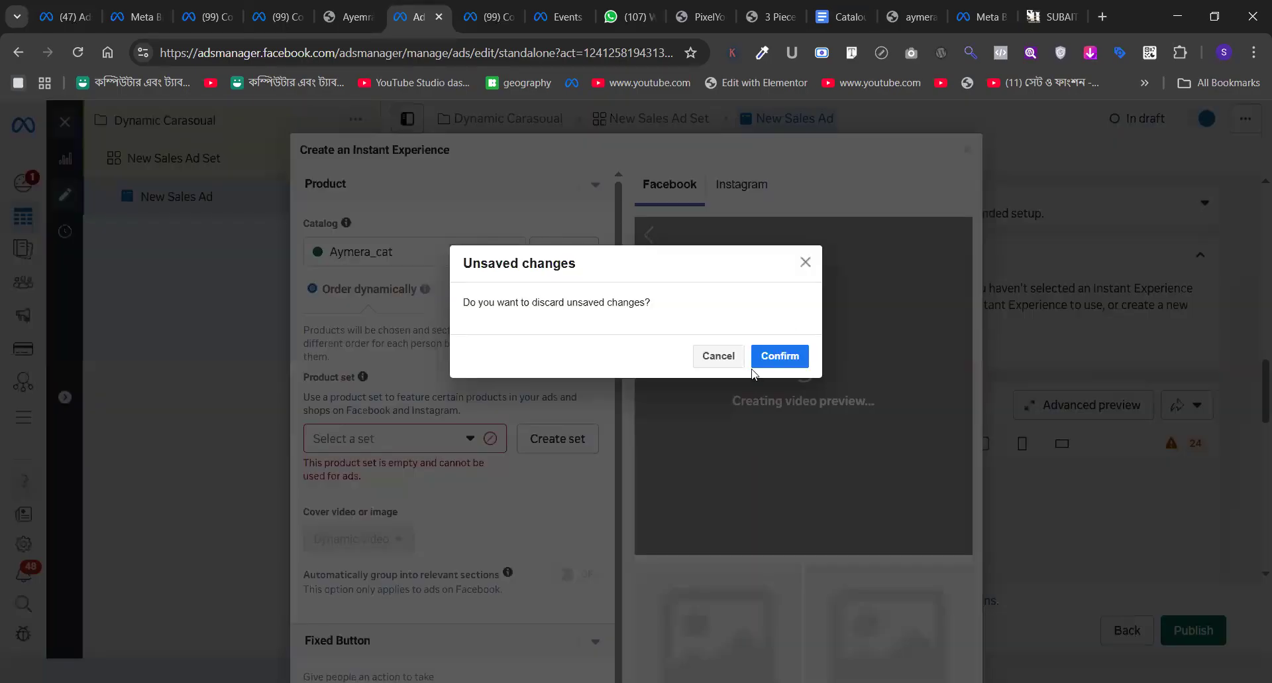
left_click(779, 358)
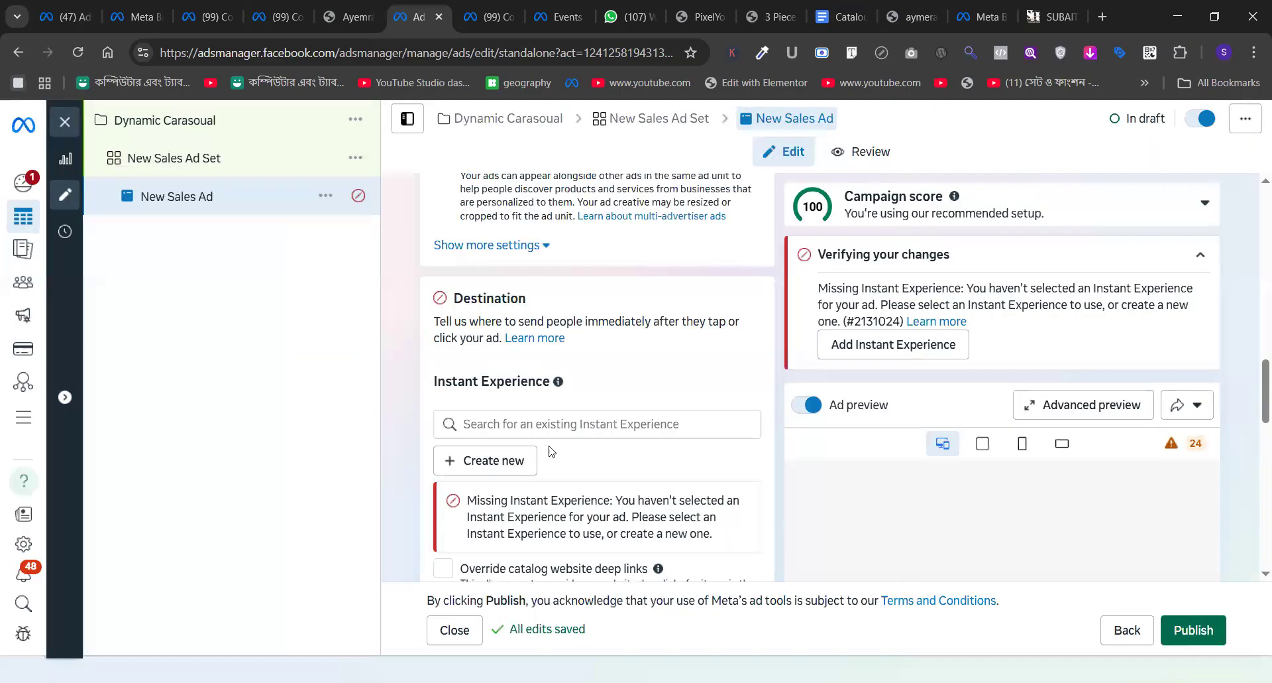
- Create a new Instant Experience for the ad's destination from the Storefront template
left_click(498, 473)
left_click(446, 463)
left_click(543, 342)
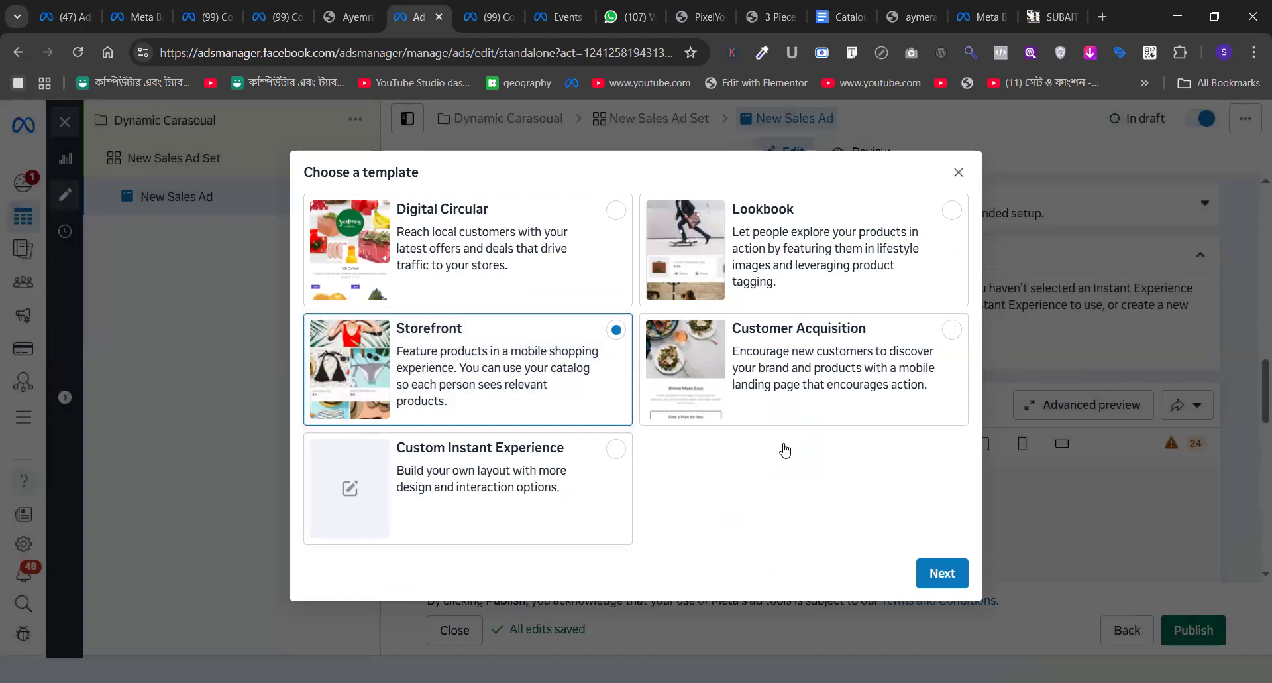
key("Return")
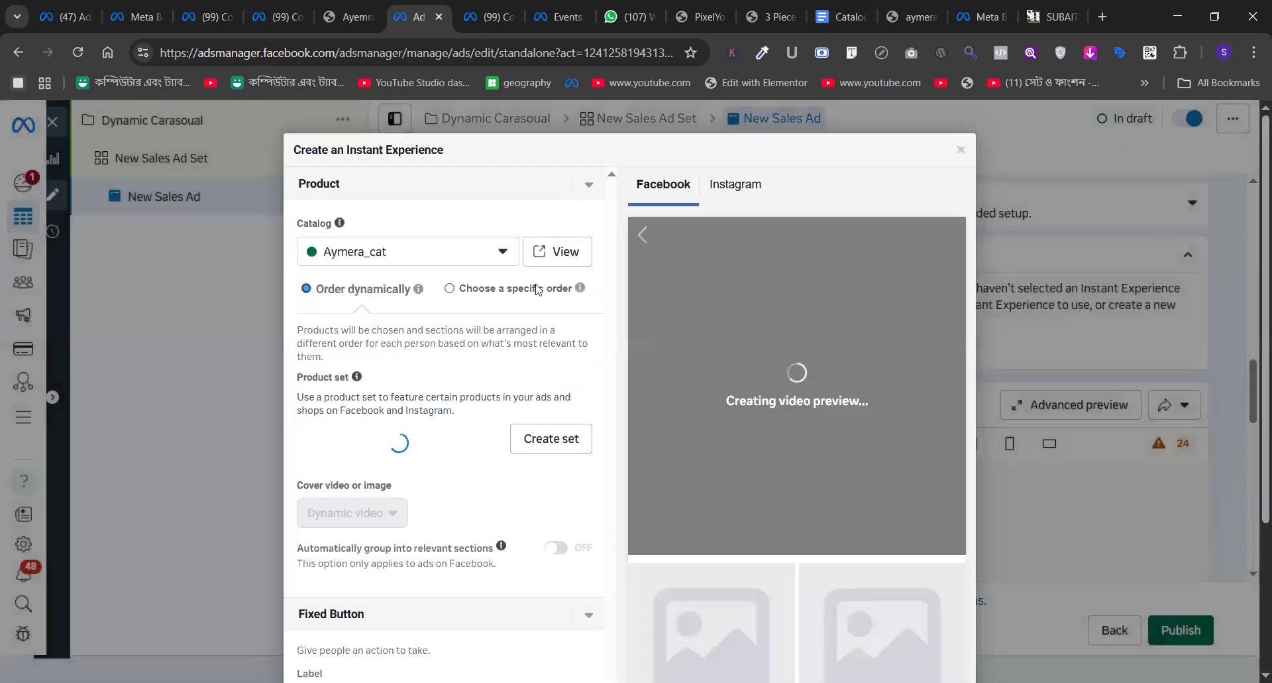
- Try choosing a specific product order for the Aymera_cat catalog, and return to dynamic ordering
left_click(427, 258)
left_click(428, 258)
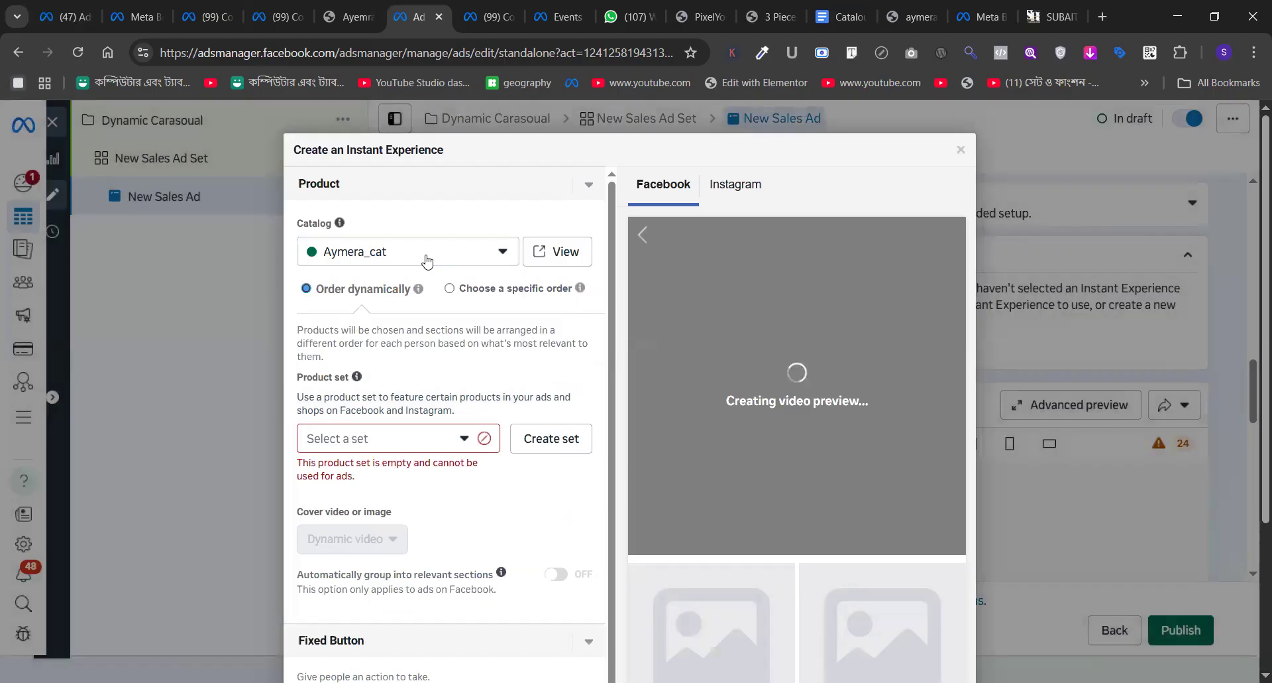
left_click(451, 289)
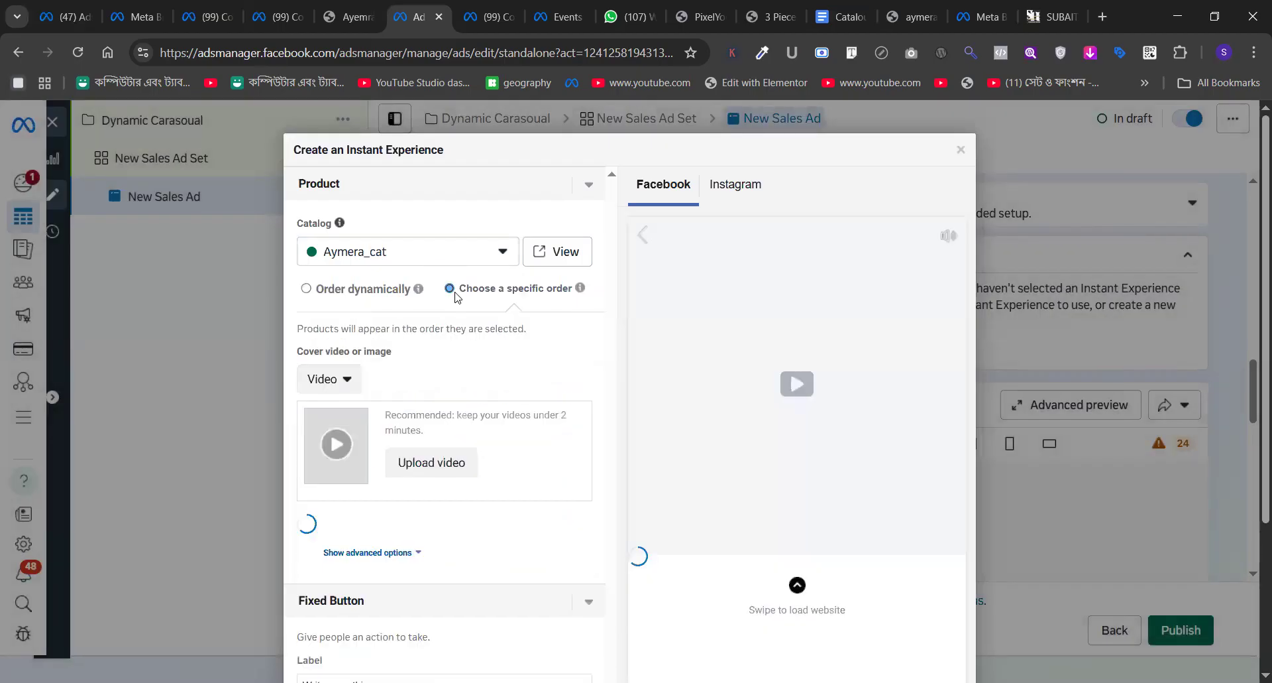
left_click(414, 252)
left_click(414, 253)
left_click(414, 251)
left_click(463, 219)
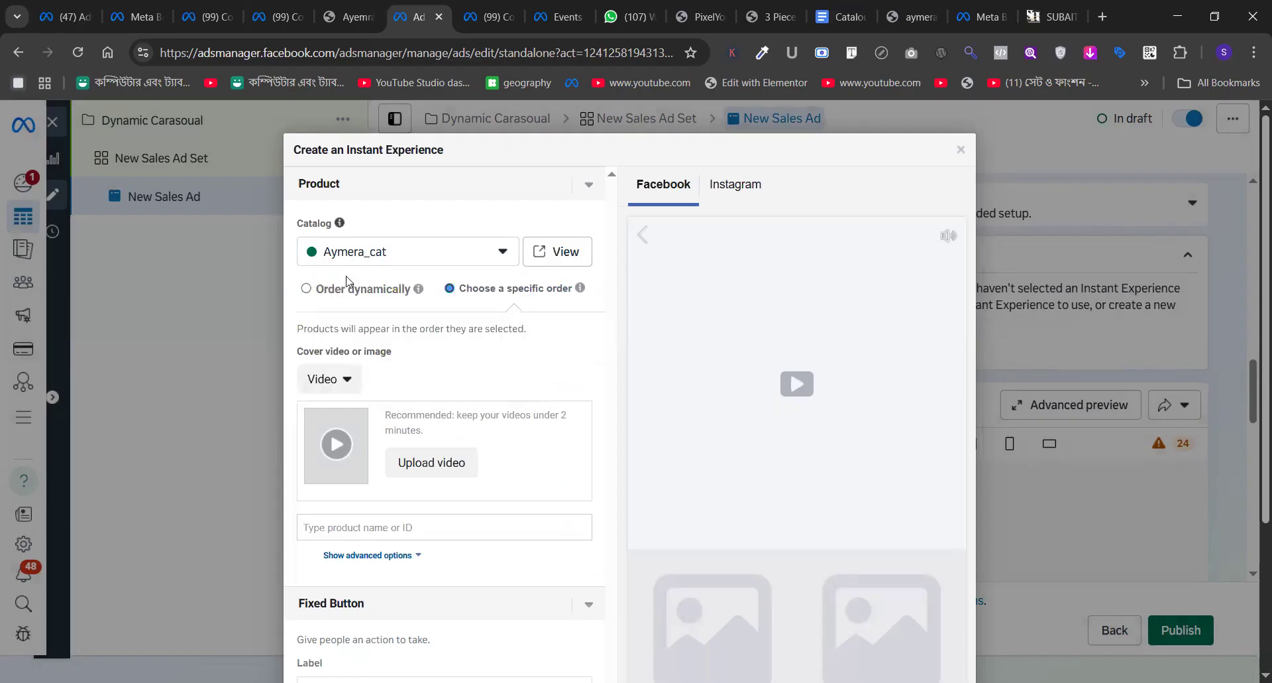
left_click(306, 289)
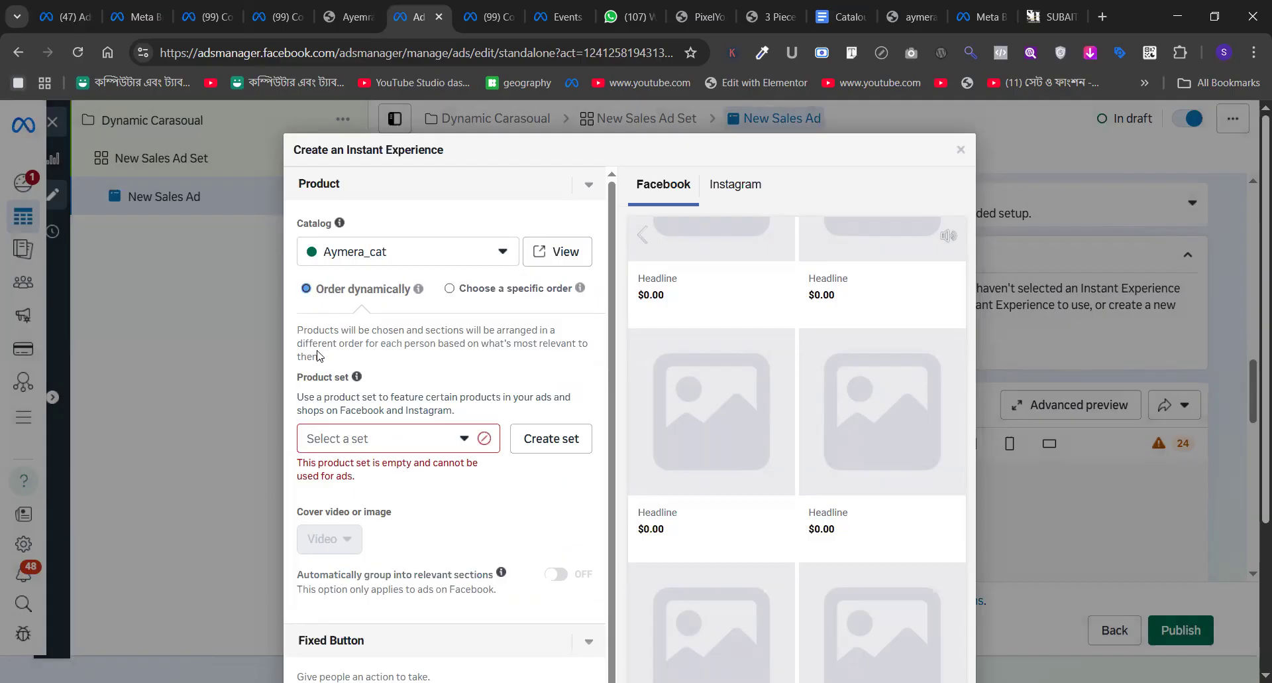
- Select All Products as the product set of the Instant Experience
left_click(381, 442)
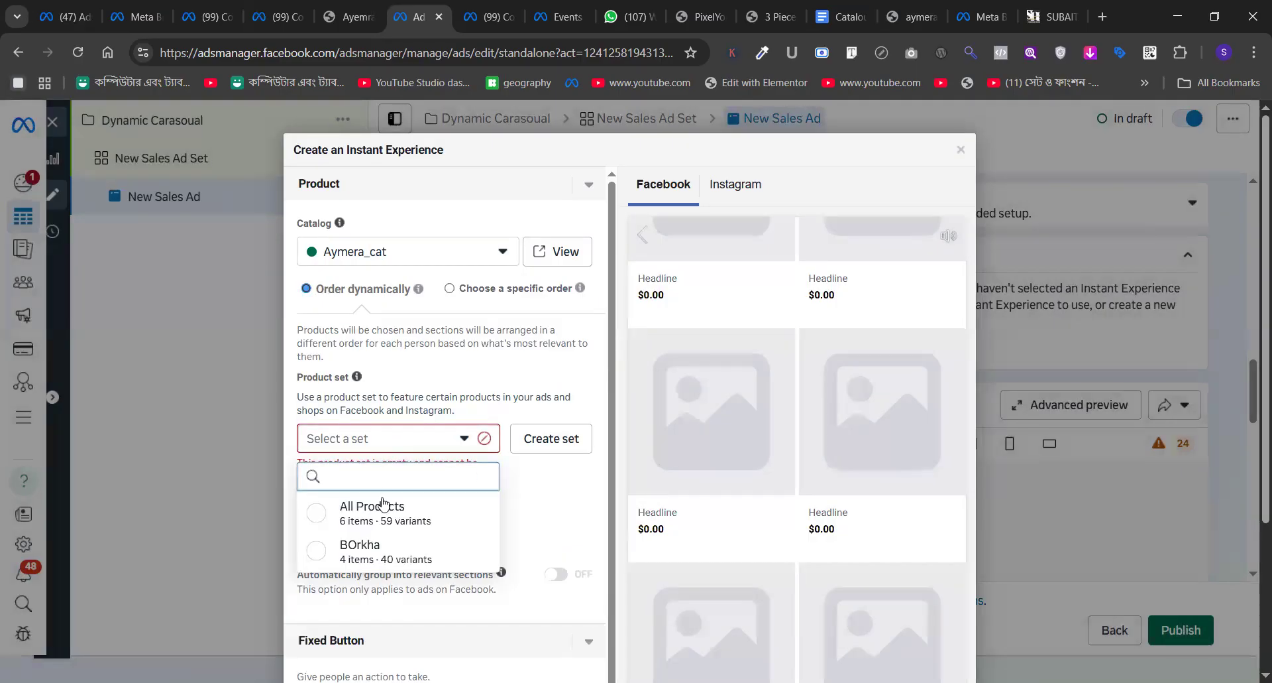
mouse_move(383, 504)
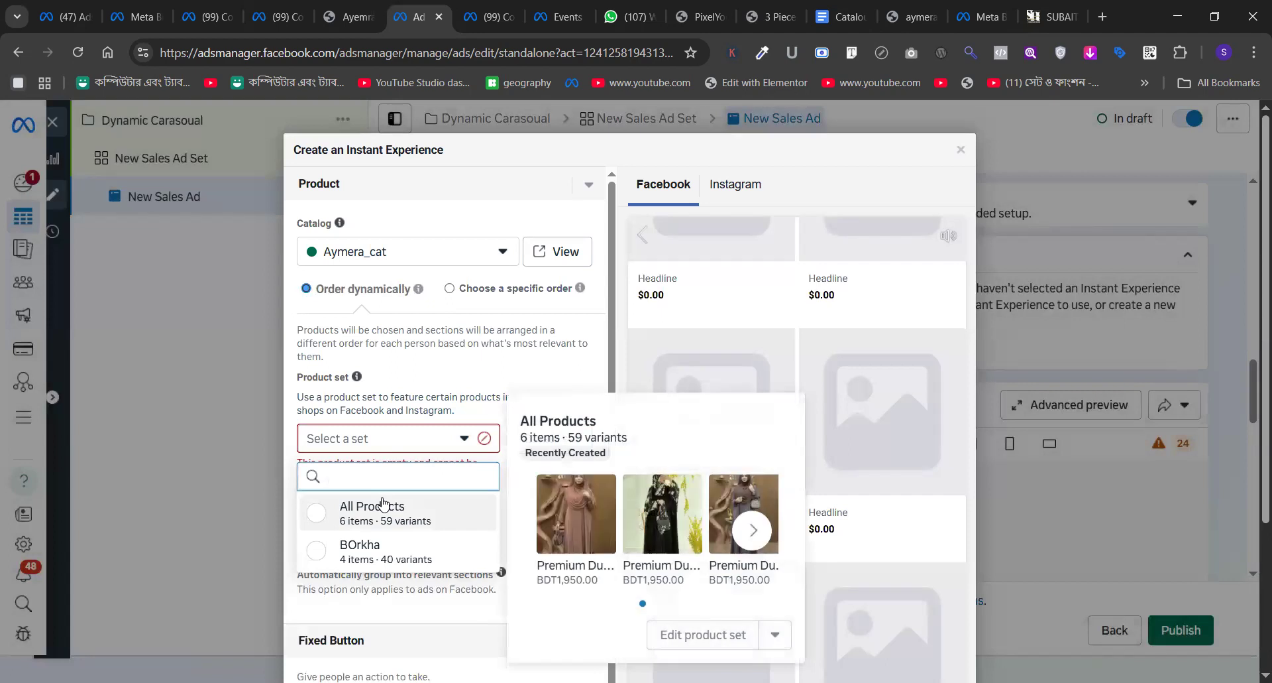
left_click(383, 507)
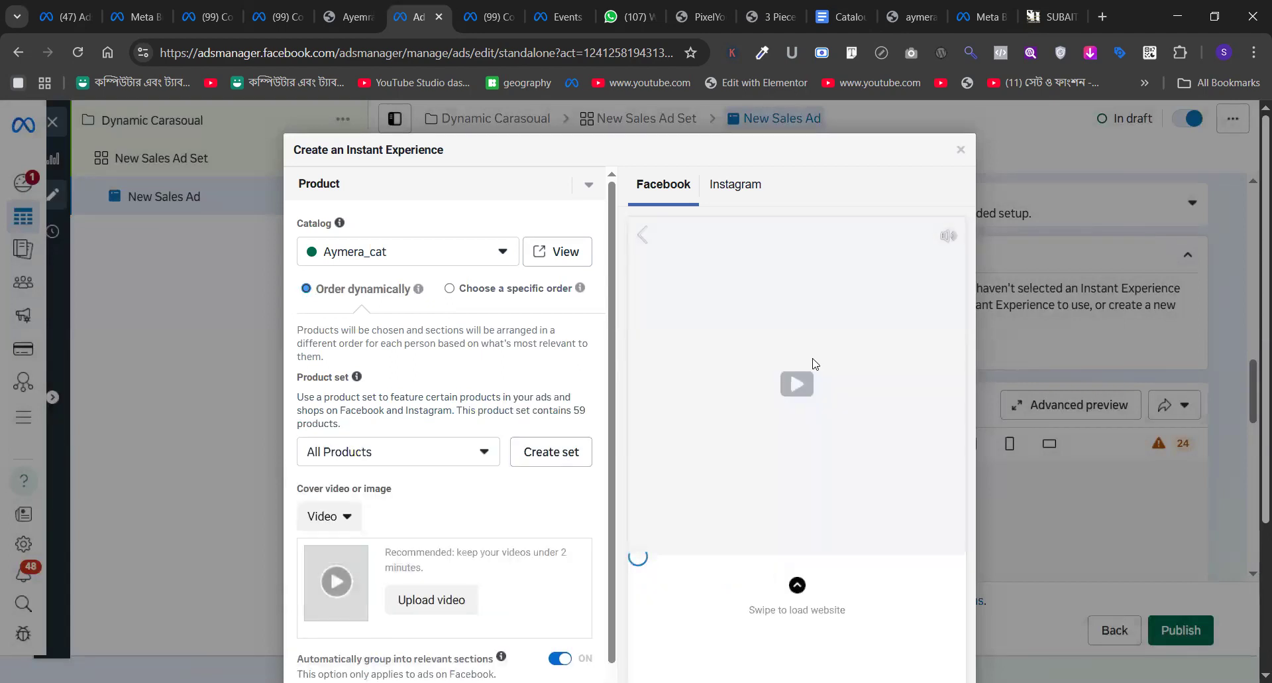
scroll(816, 364, "down", 3)
scroll(815, 364, "up", 3)
scroll(815, 364, "down", 3)
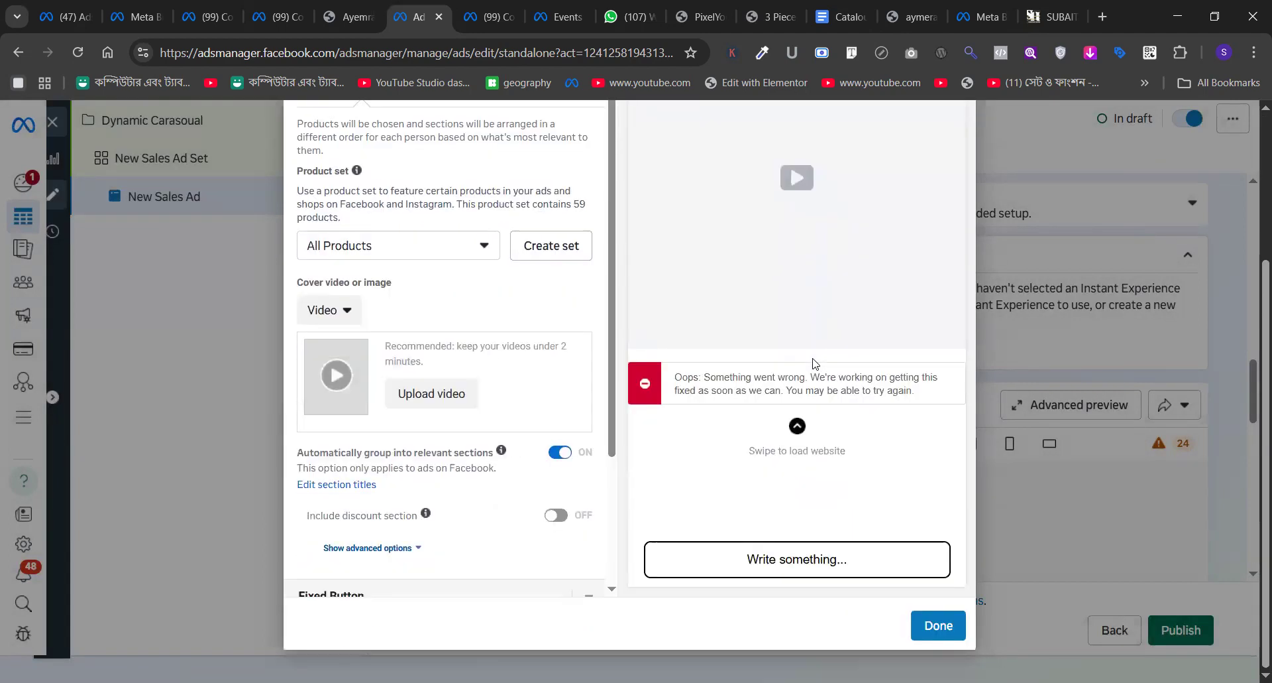
- Set the Instant Experience's product set to BOrkha and look over its product preview
left_click(363, 260)
left_click(369, 358)
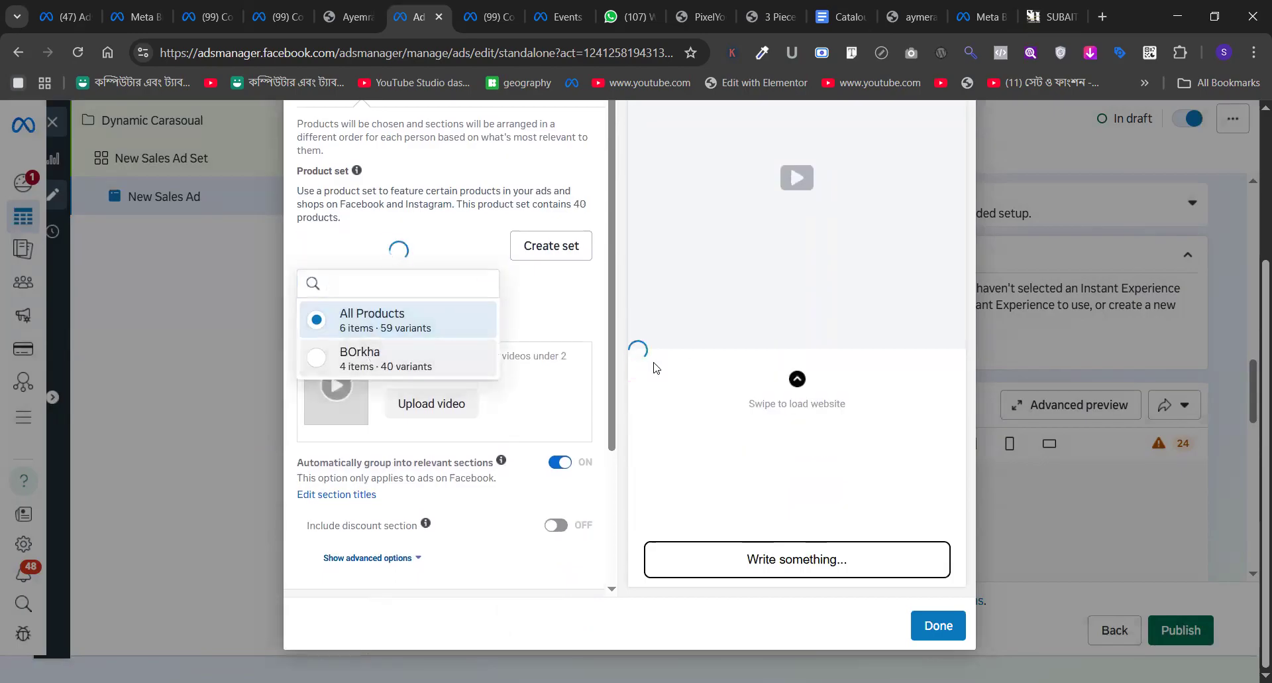
scroll(773, 378, "down", 5)
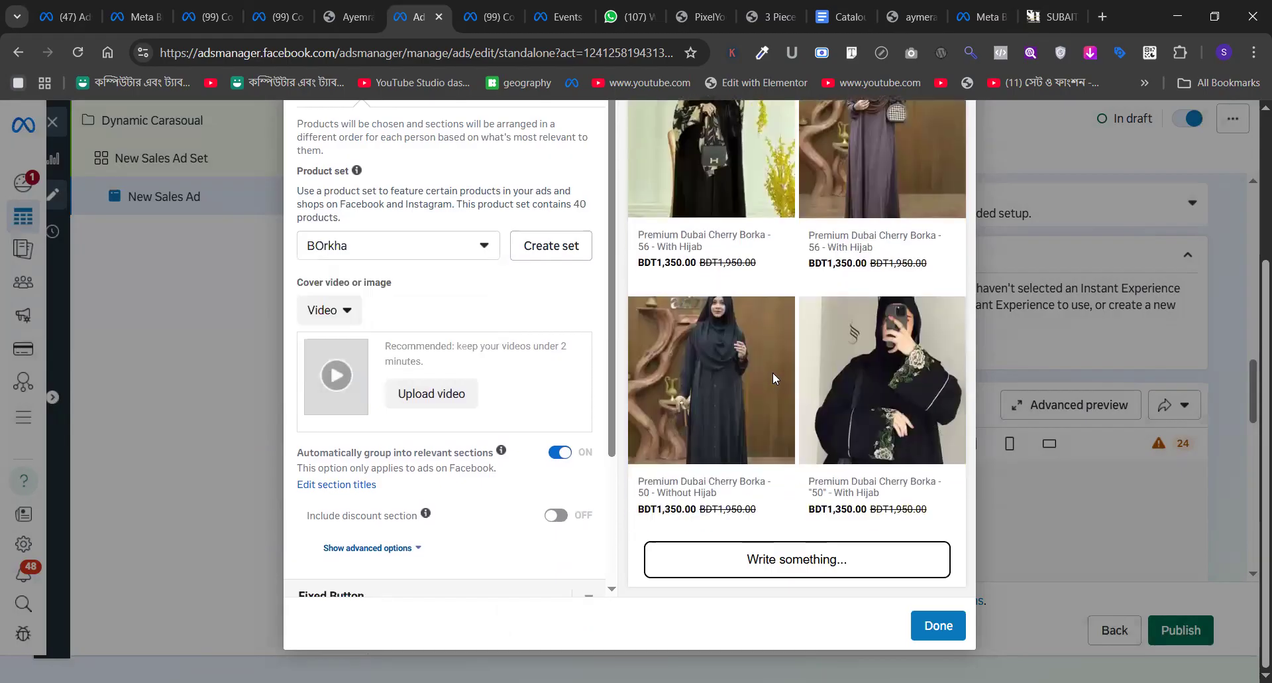
scroll(773, 379, "up", 3)
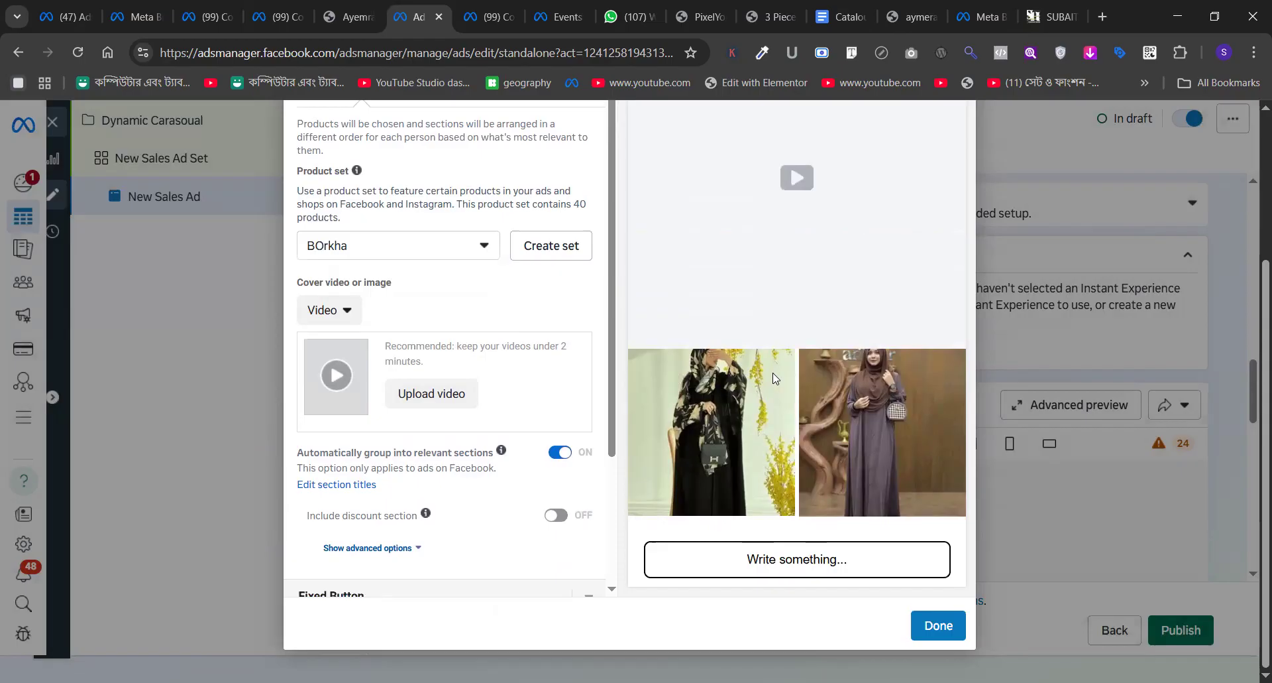
- Upload "WhatsApp Video 2025-07-21 at 1.16.57 PM" from Downloads as the Instant Experience's cover video and check the preview
left_click(415, 395)
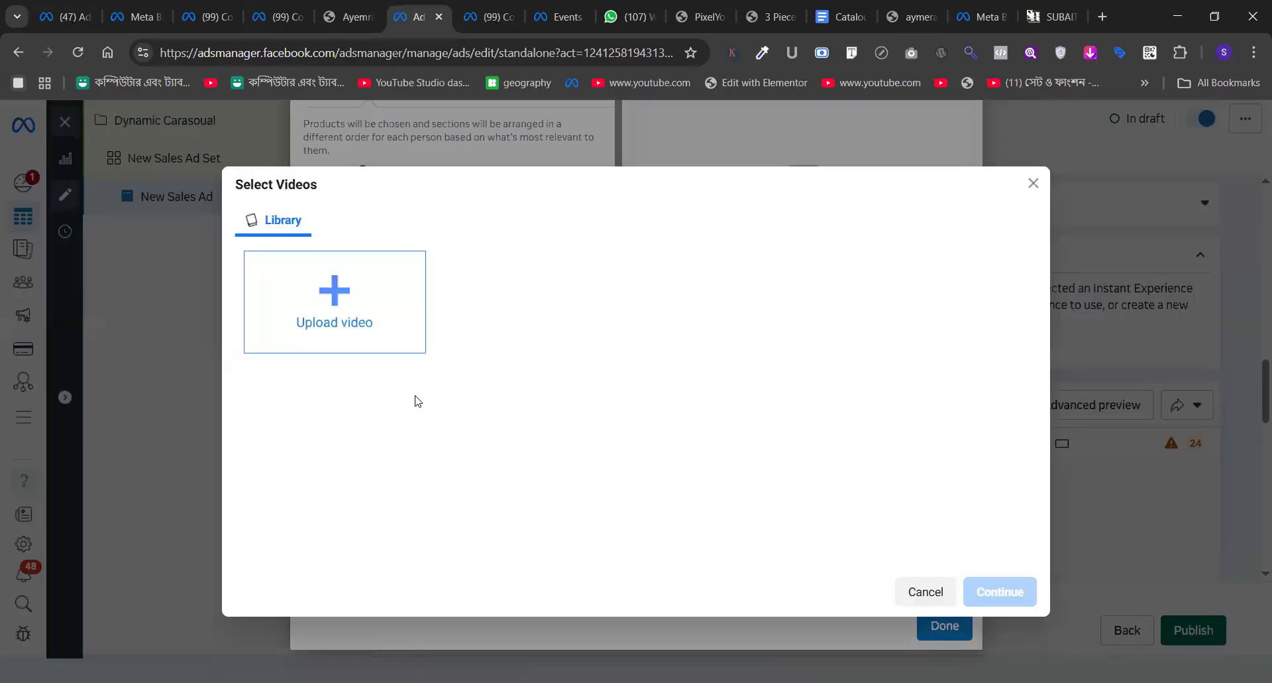
left_click(347, 294)
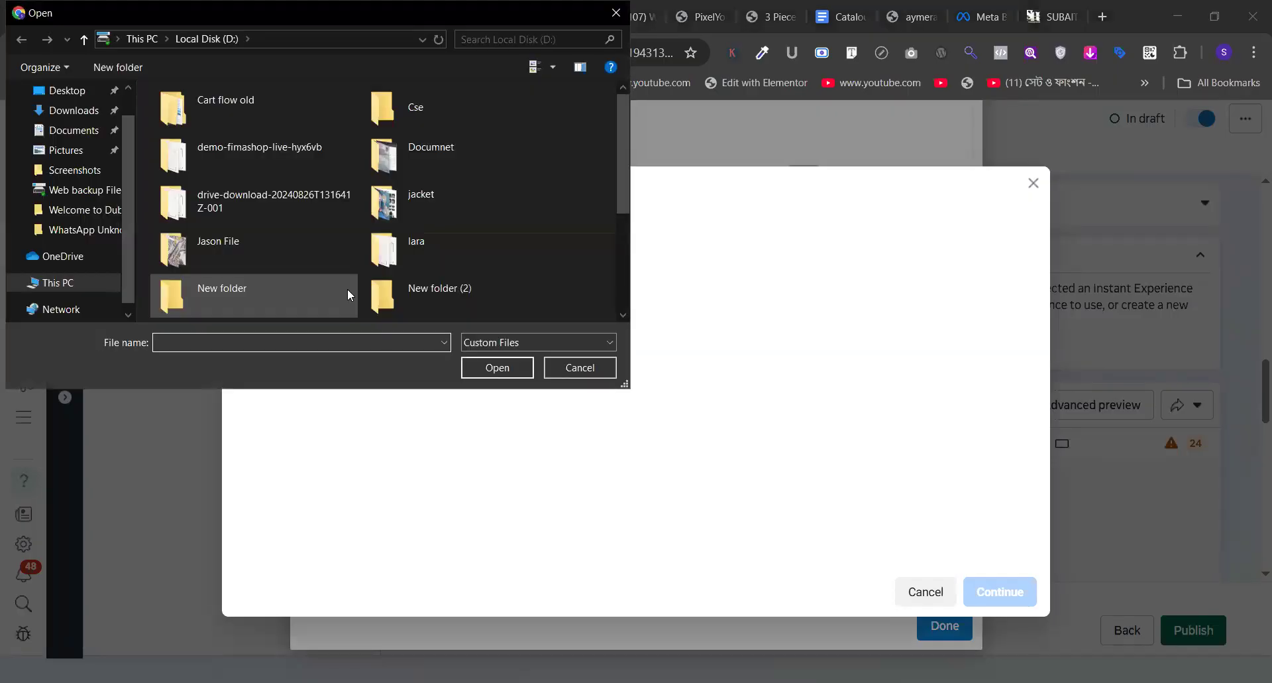
left_click(74, 110)
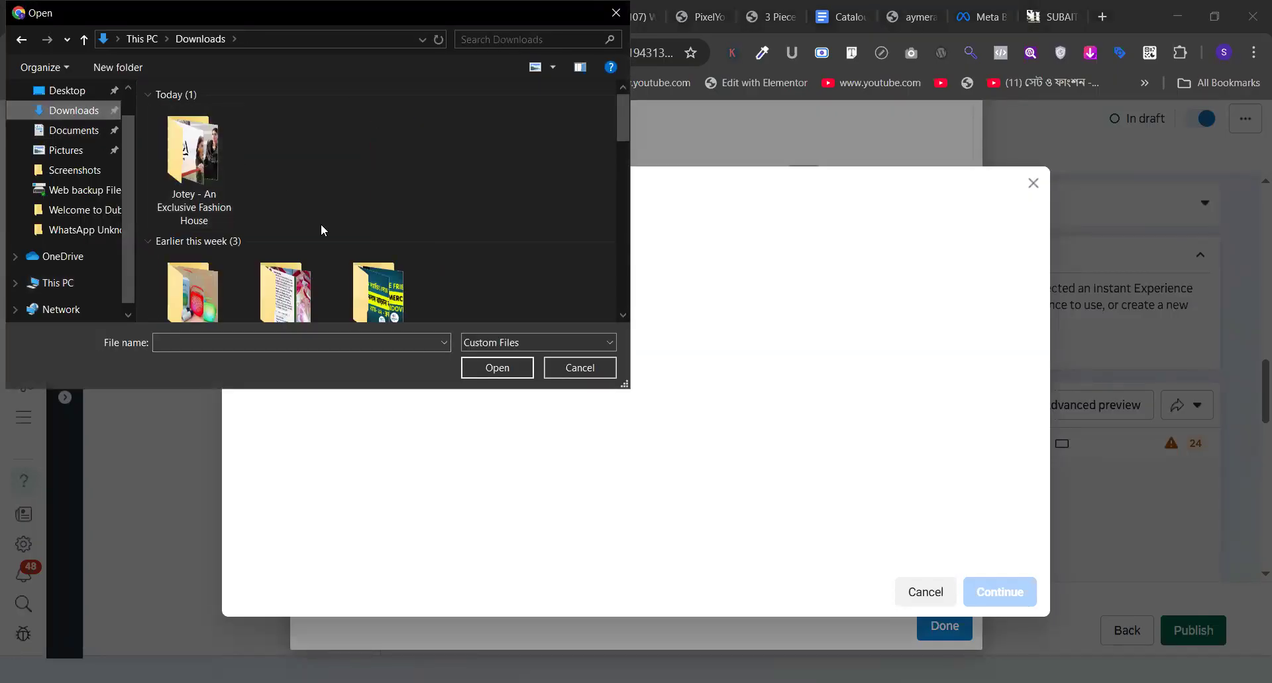
scroll(320, 224, "down", 5)
left_click(215, 112)
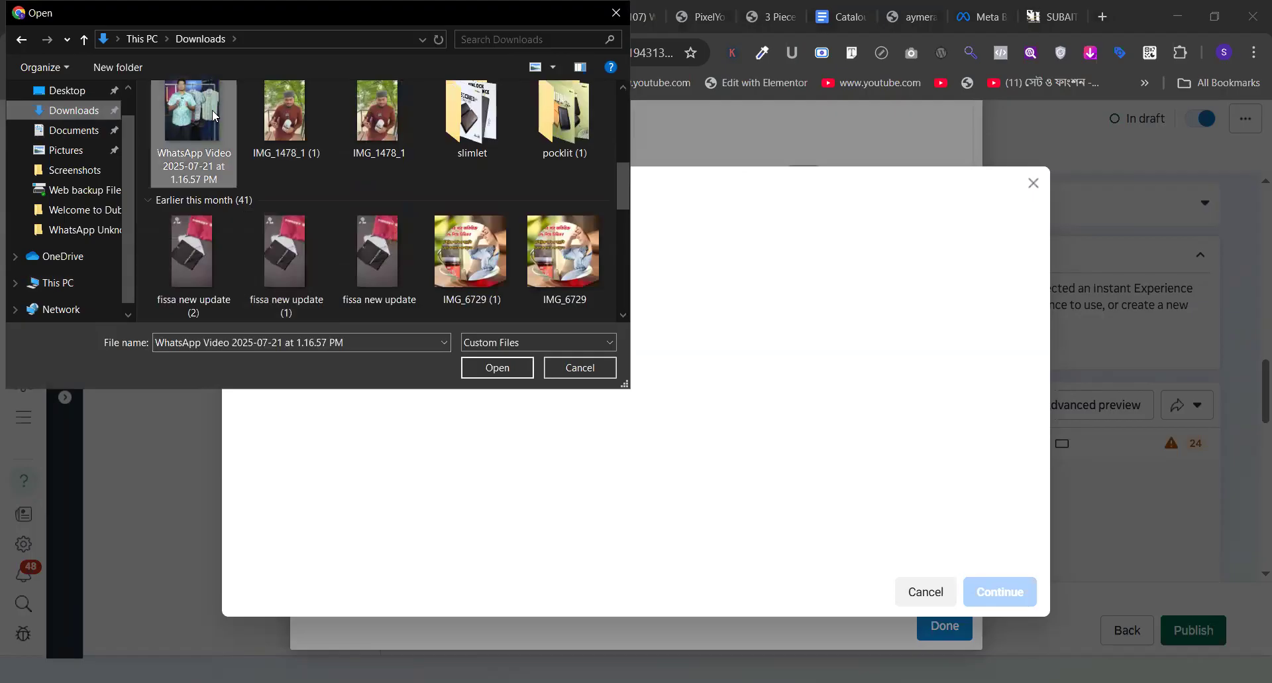
left_click(497, 367)
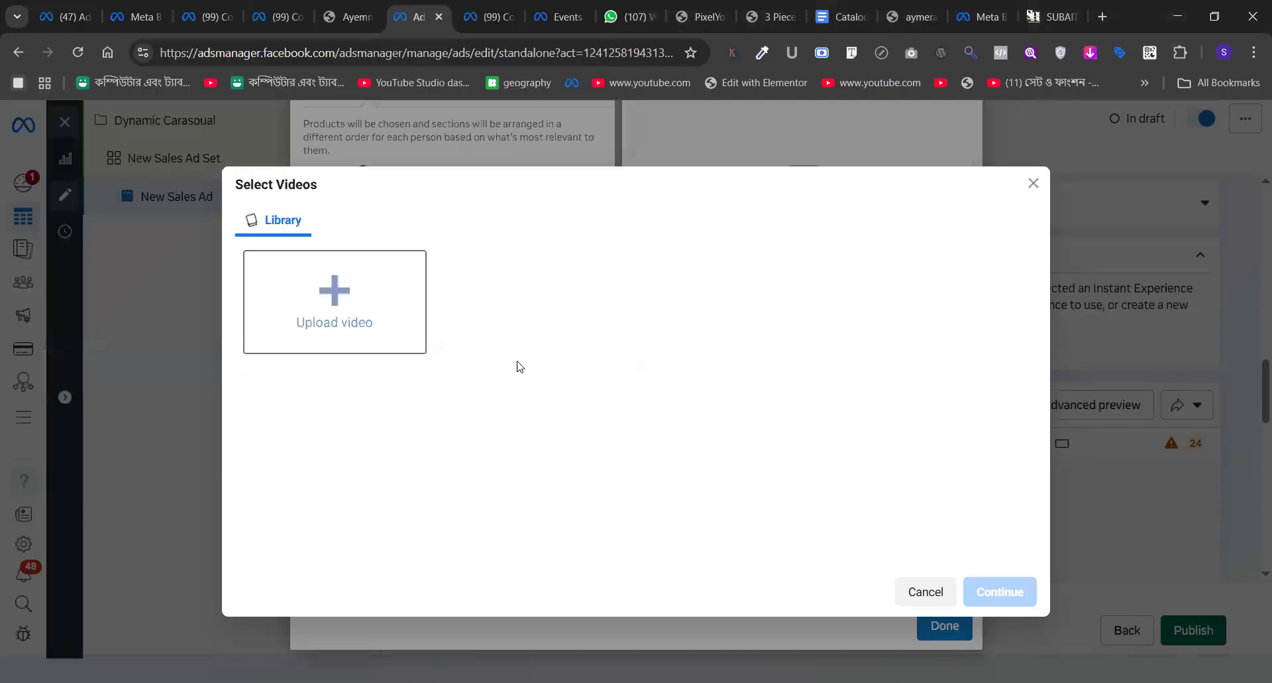
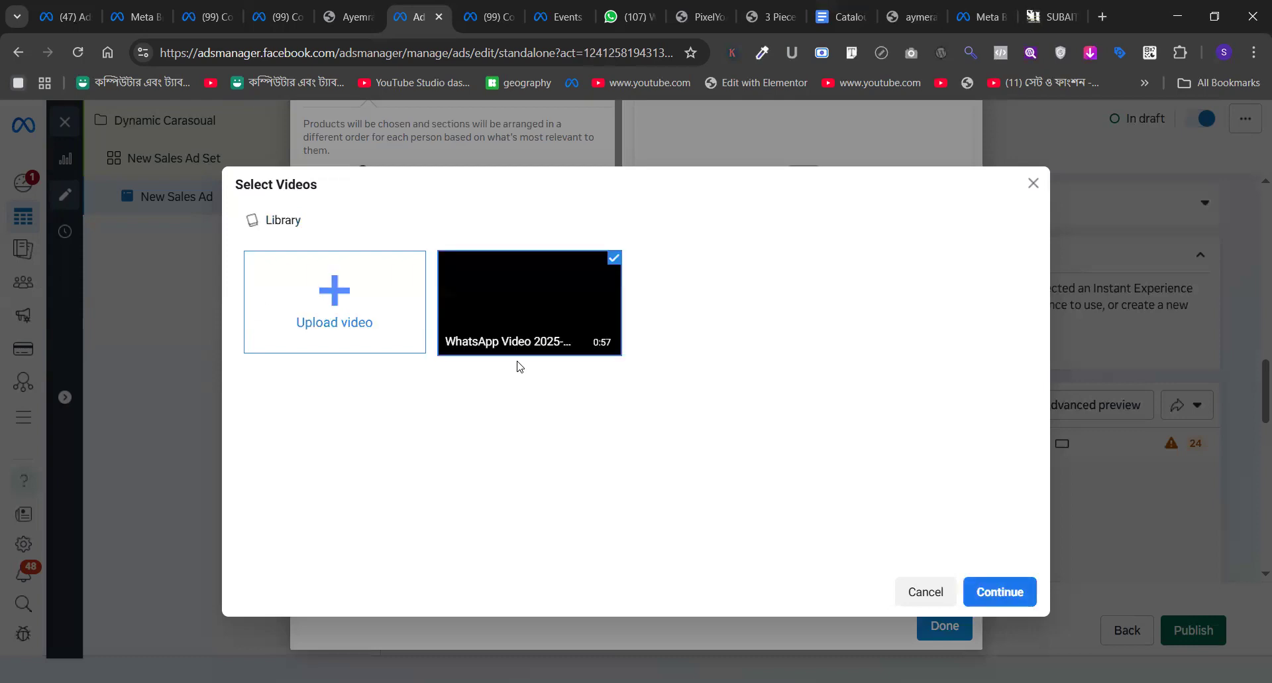
key("Return")
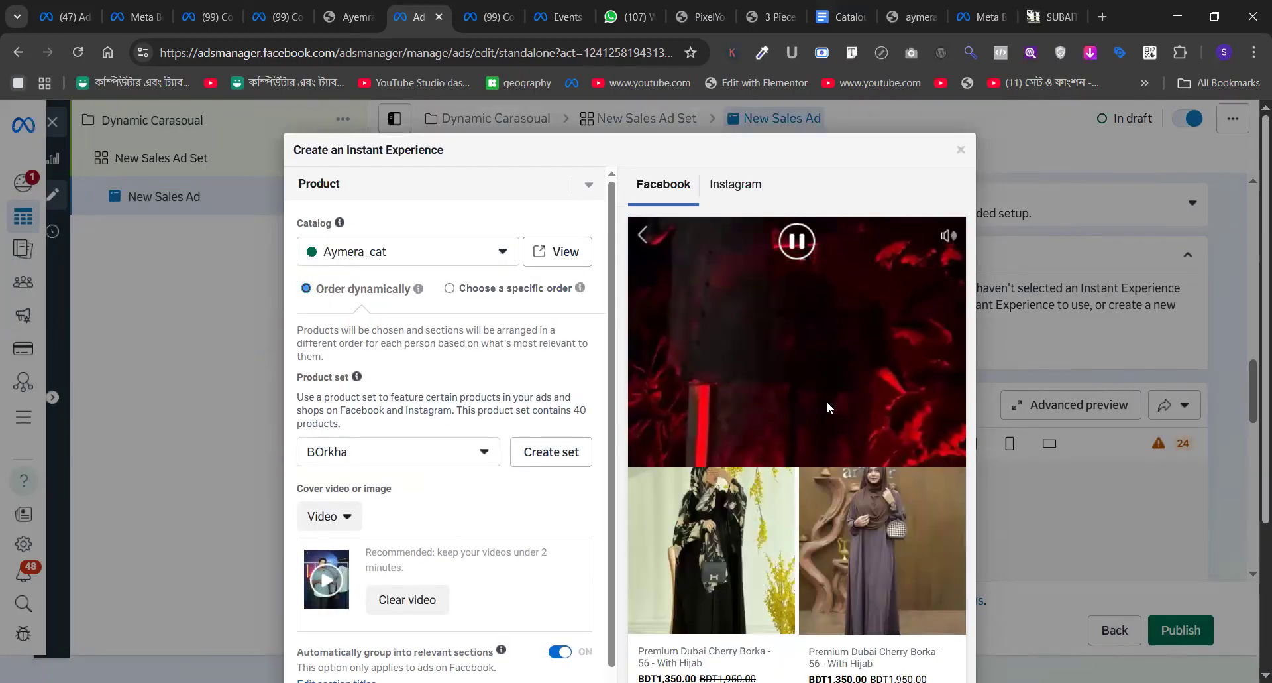
scroll(827, 400, "down", 10)
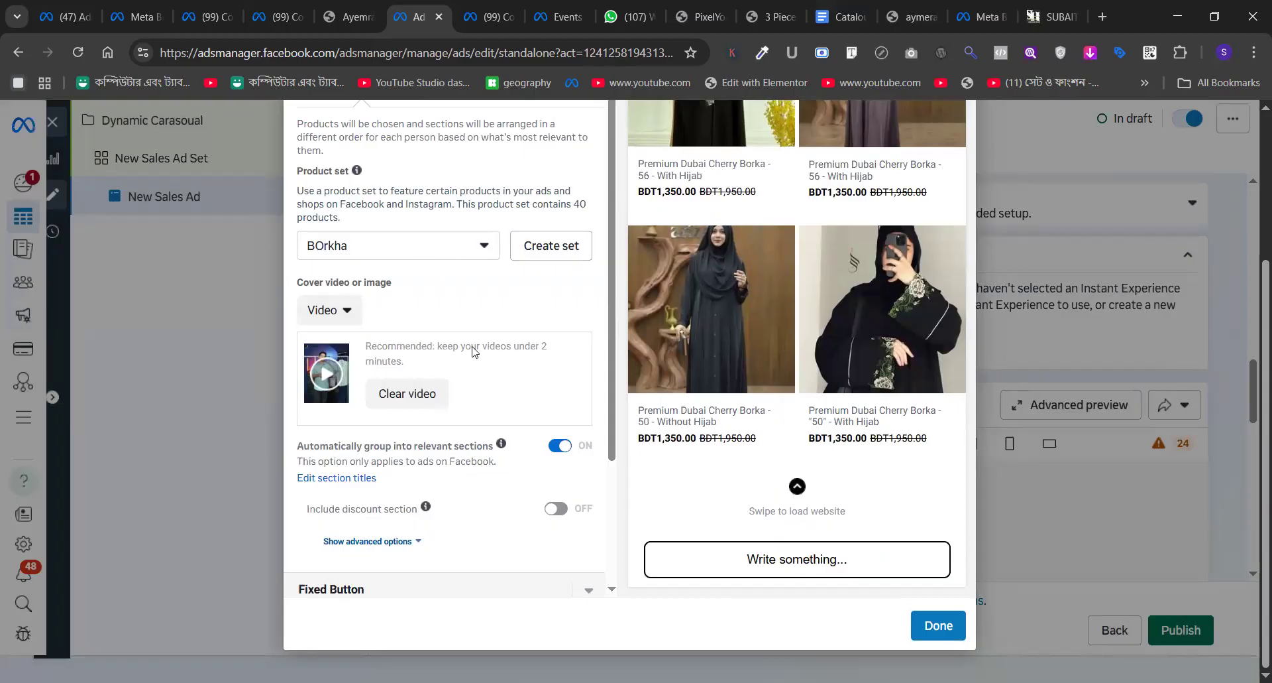
- Label the Instant Experience's fixed button "BUY NOW"
scroll(475, 352, "down", 2)
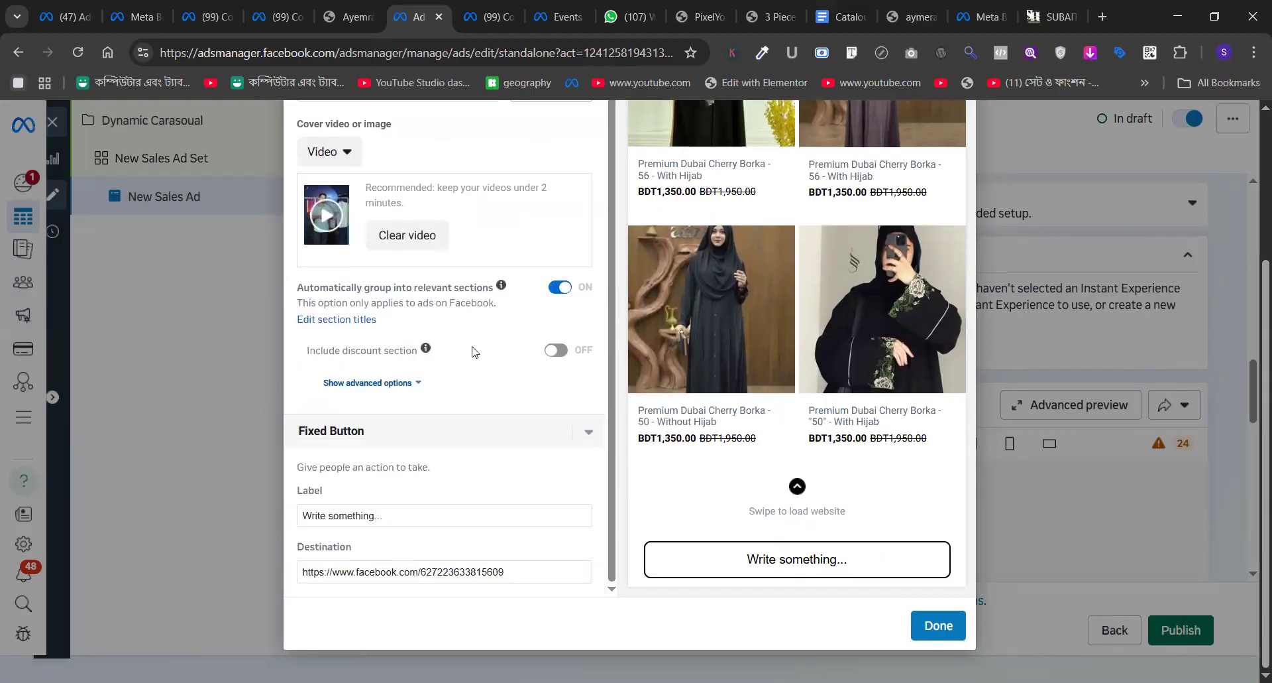
left_click(787, 481)
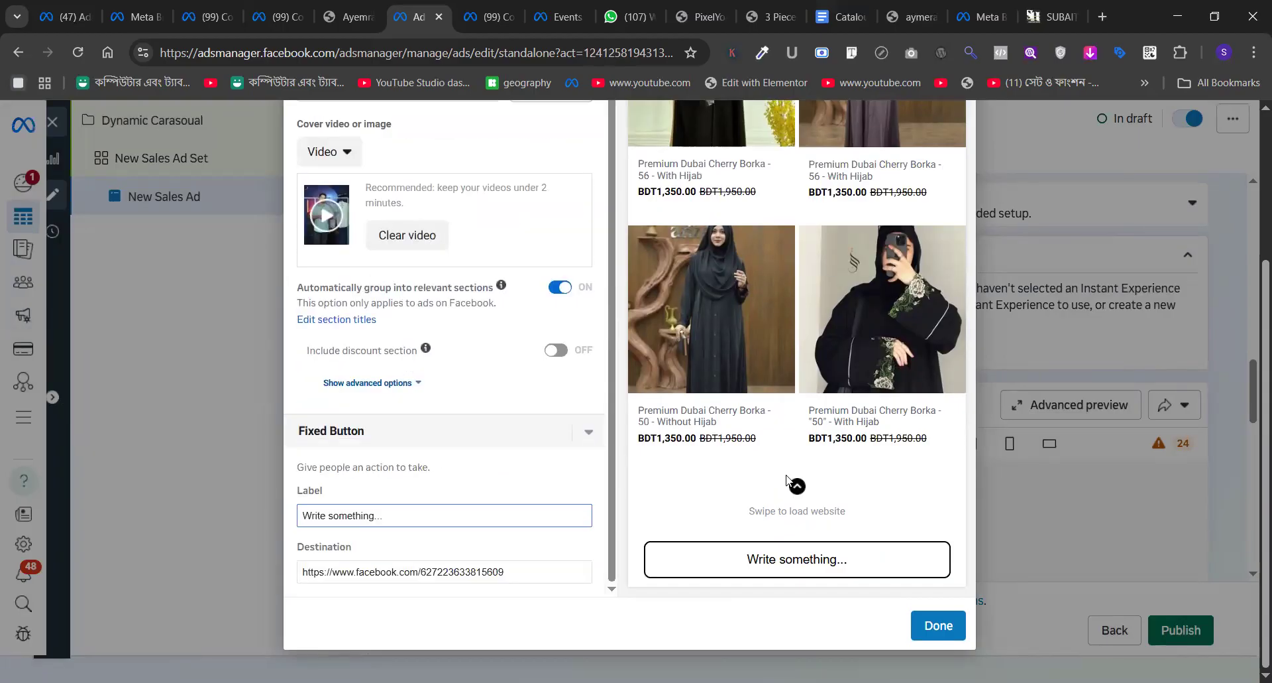
key("ctrl+a")
type("B")
key("BackSpace")
type("BUY NOW")
key("Tab")
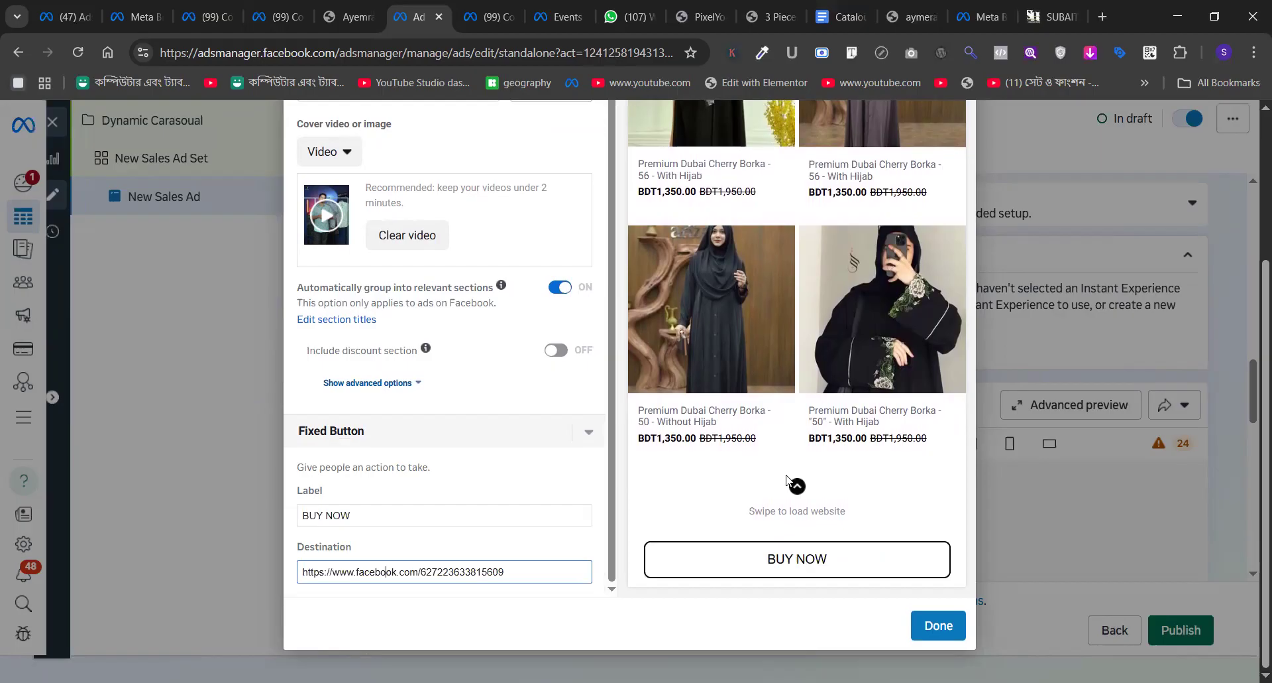
key("ctrl+a")
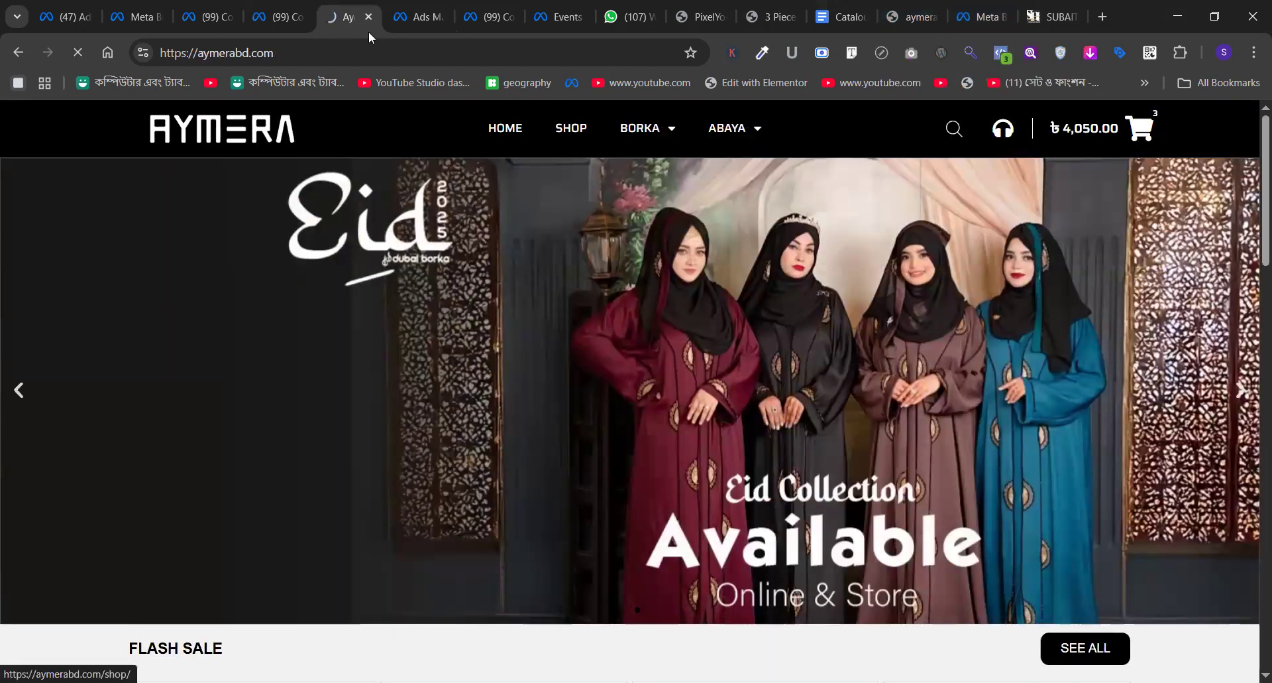
left_click(394, 53)
key("ctrl+c")
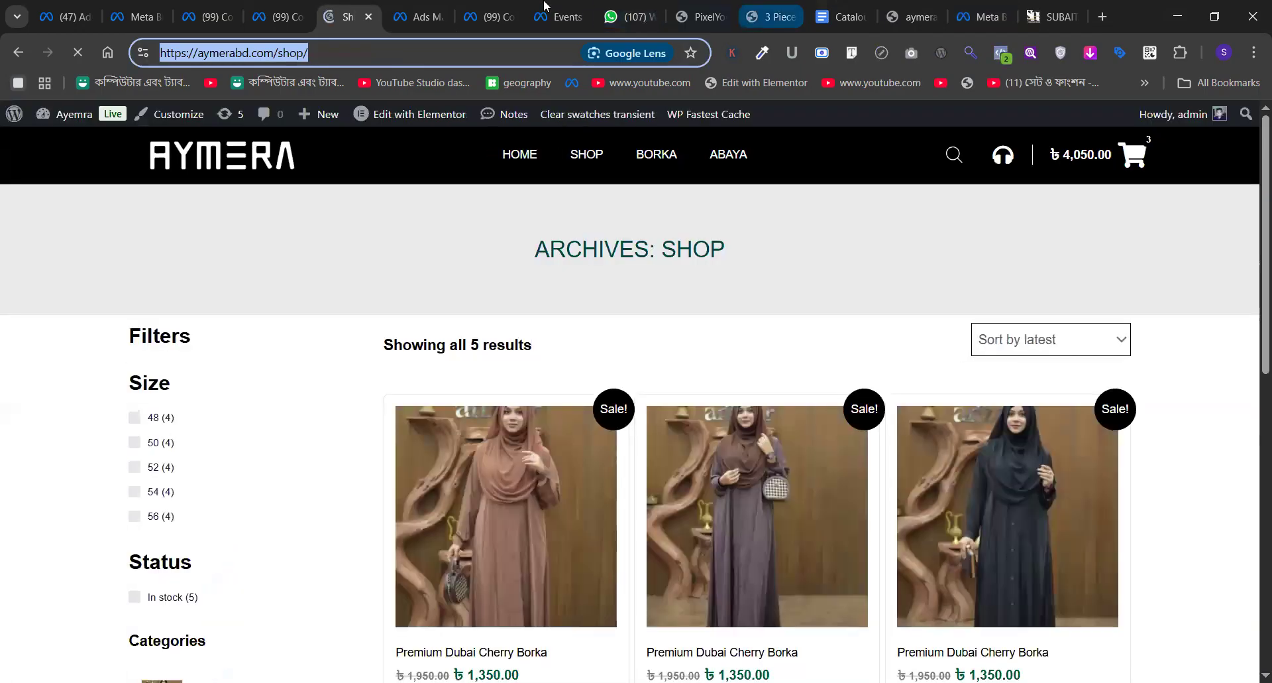
left_click(480, 10)
left_click(419, 17)
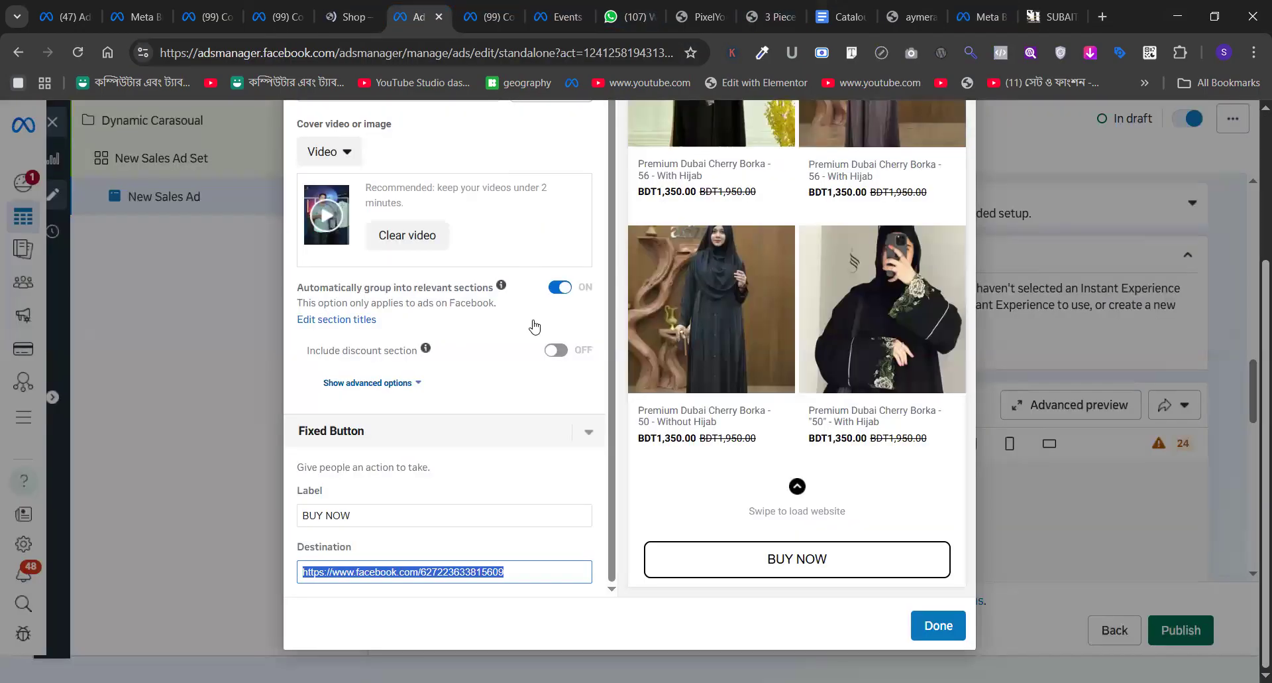
key("ctrl+v")
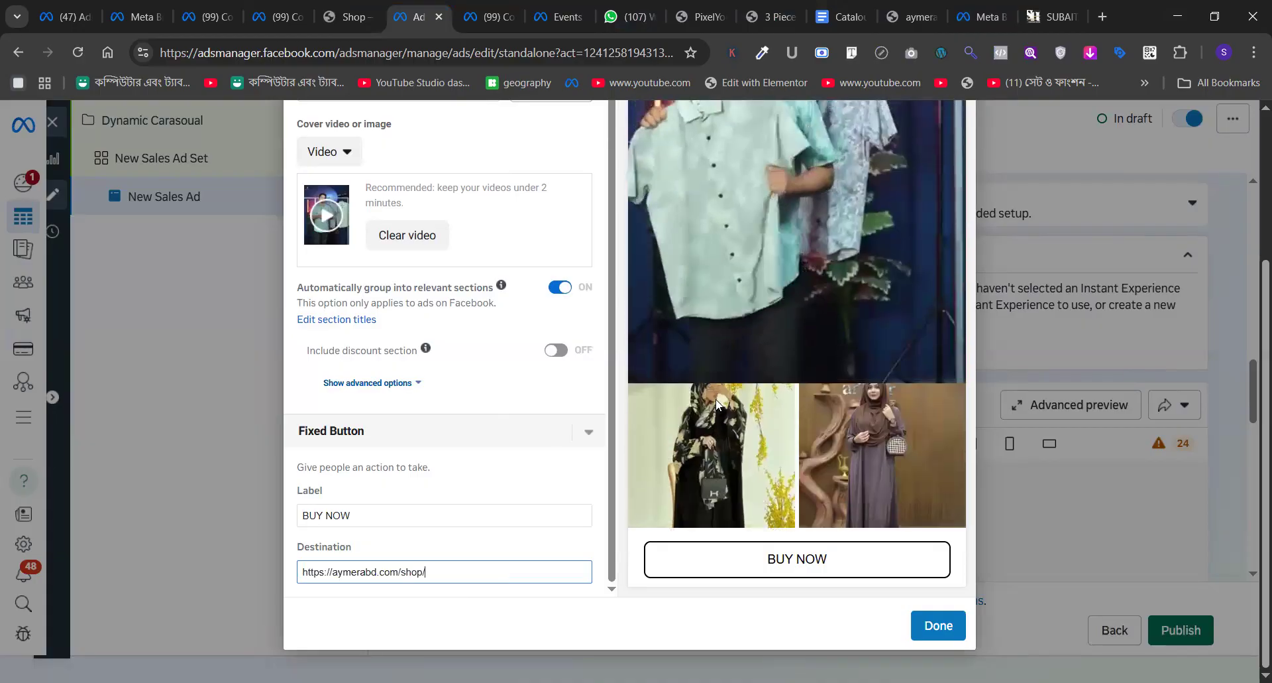
- Look at the sample collection ad in the Catalouge document, and finish the Instant Experience in the ad editor
left_click(841, 16)
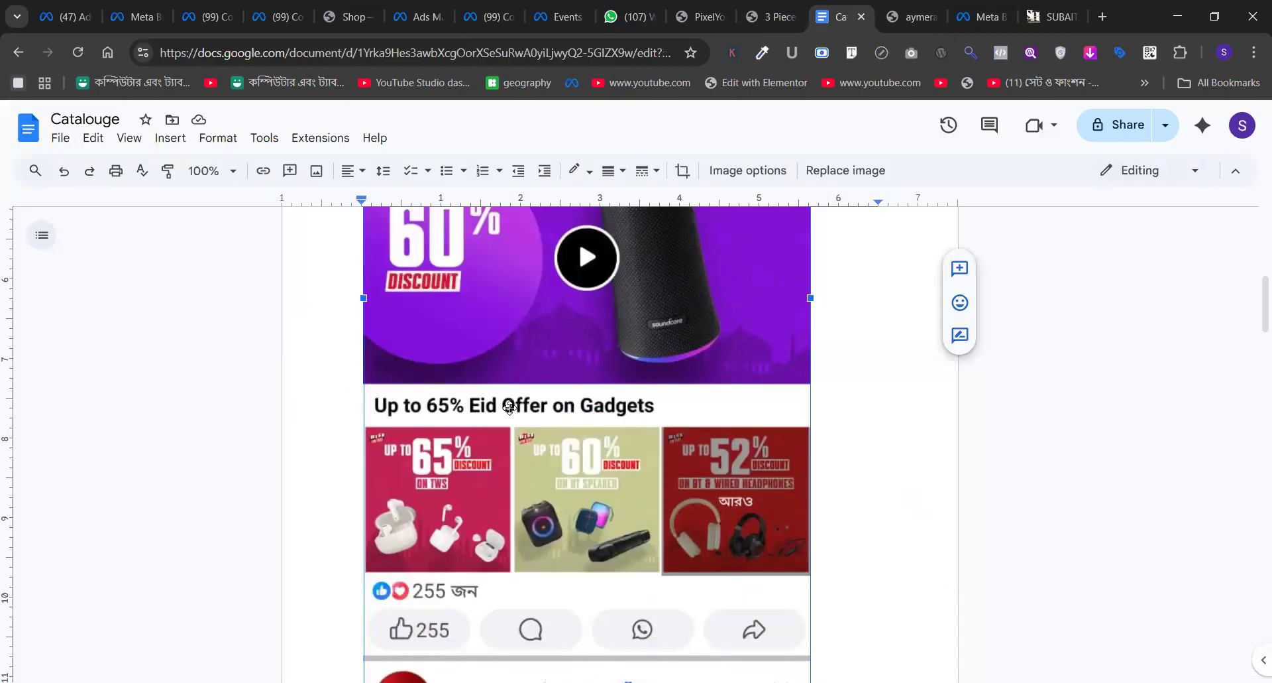
left_click(416, 13)
left_click(936, 622)
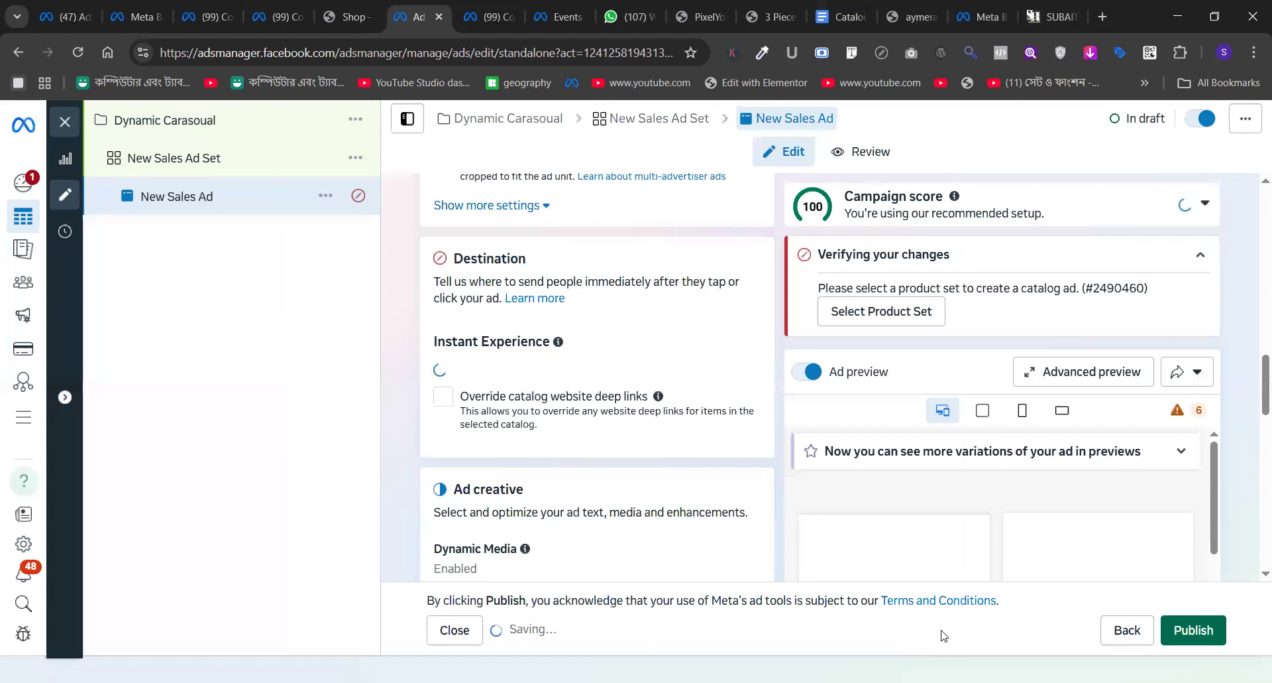
- Enter "shshhshshhj" as the primary text of the collection ad
scroll(711, 482, "down", 7)
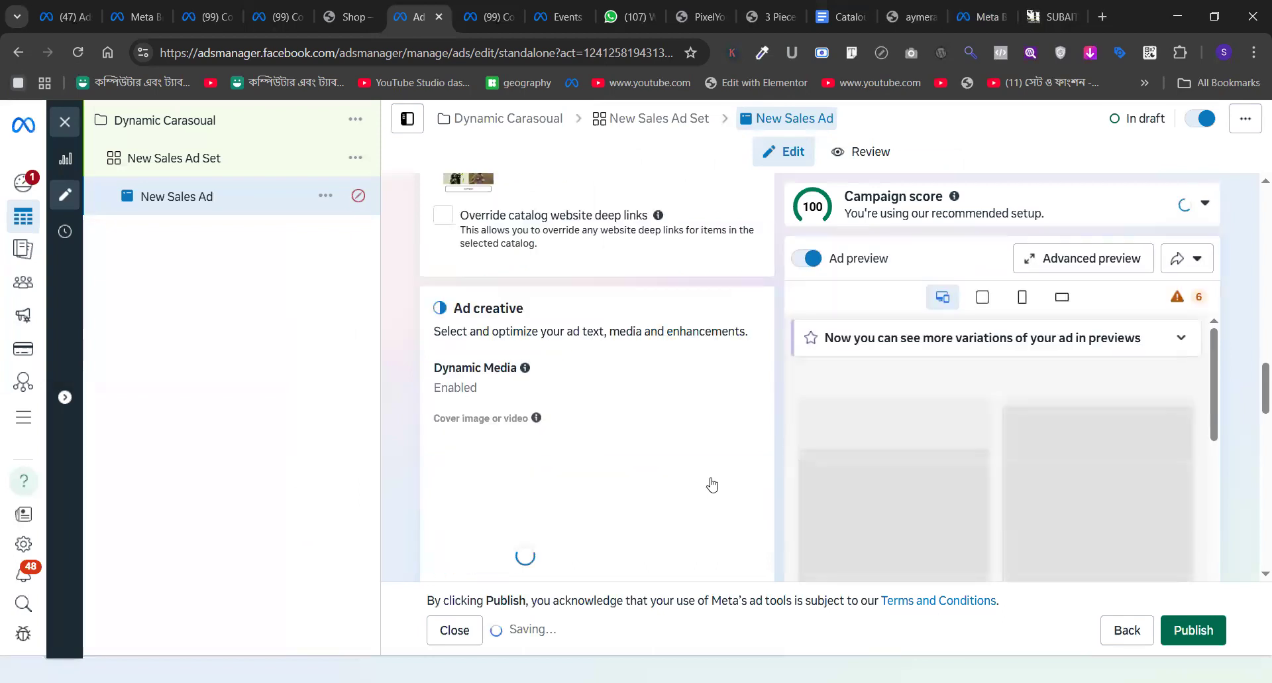
scroll(711, 483, "down", 3)
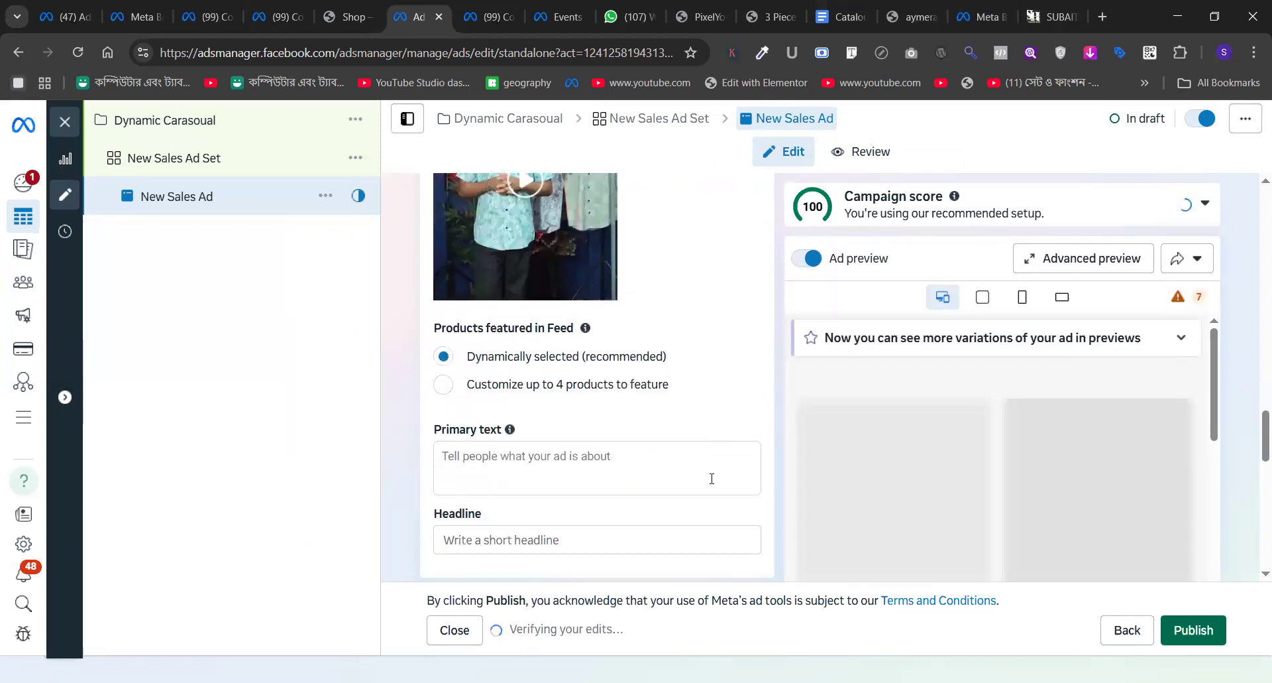
left_click(600, 408)
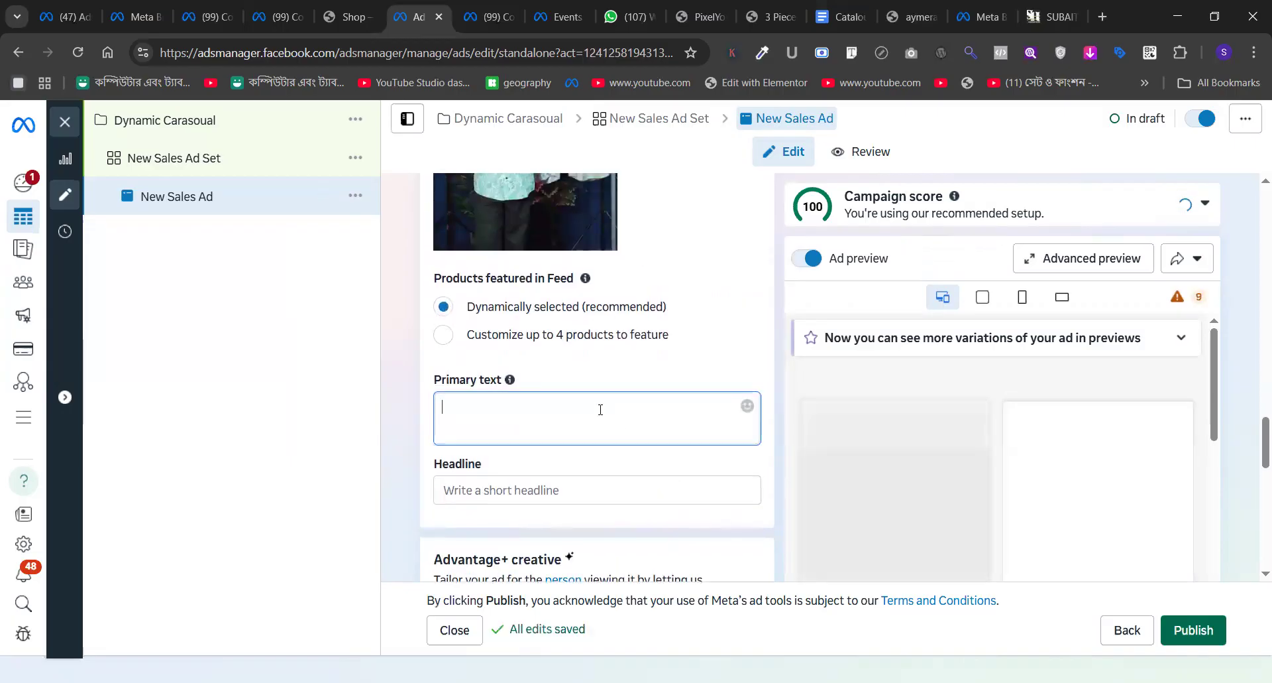
type("shshhshshhj")
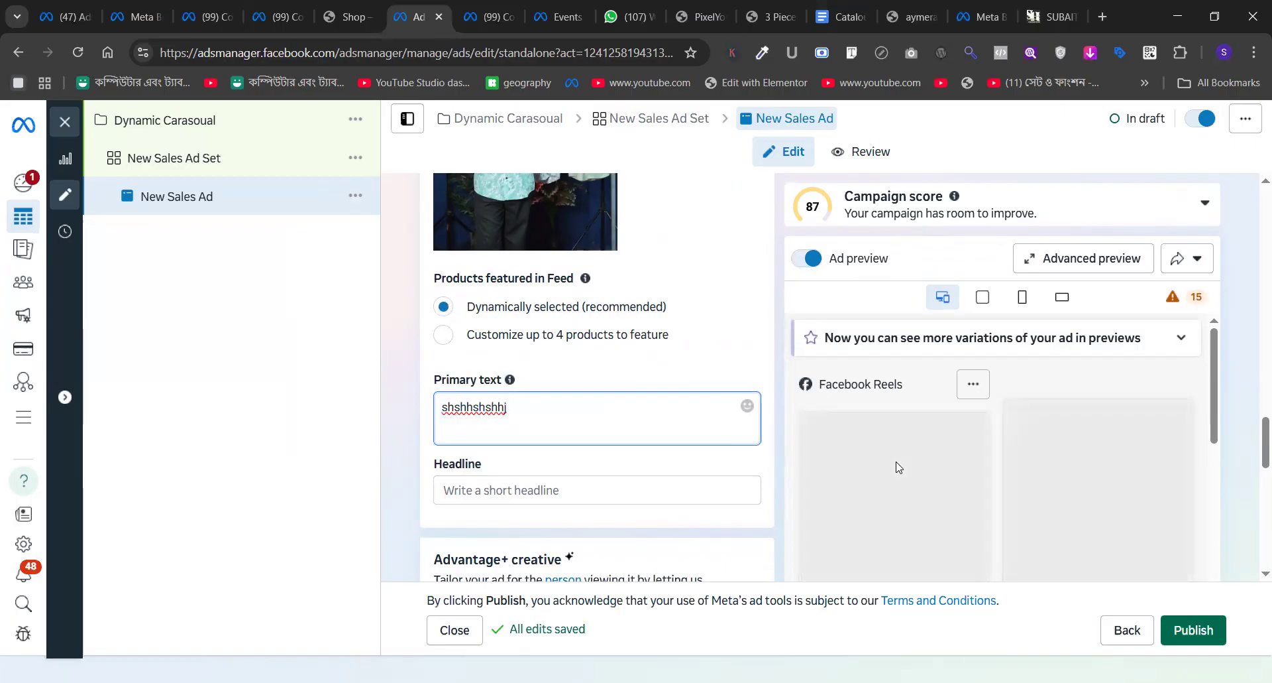
- Examine the ad preview for all placements and for Stories and Reels, and look over the remaining creative settings
scroll(896, 468, "down", 3)
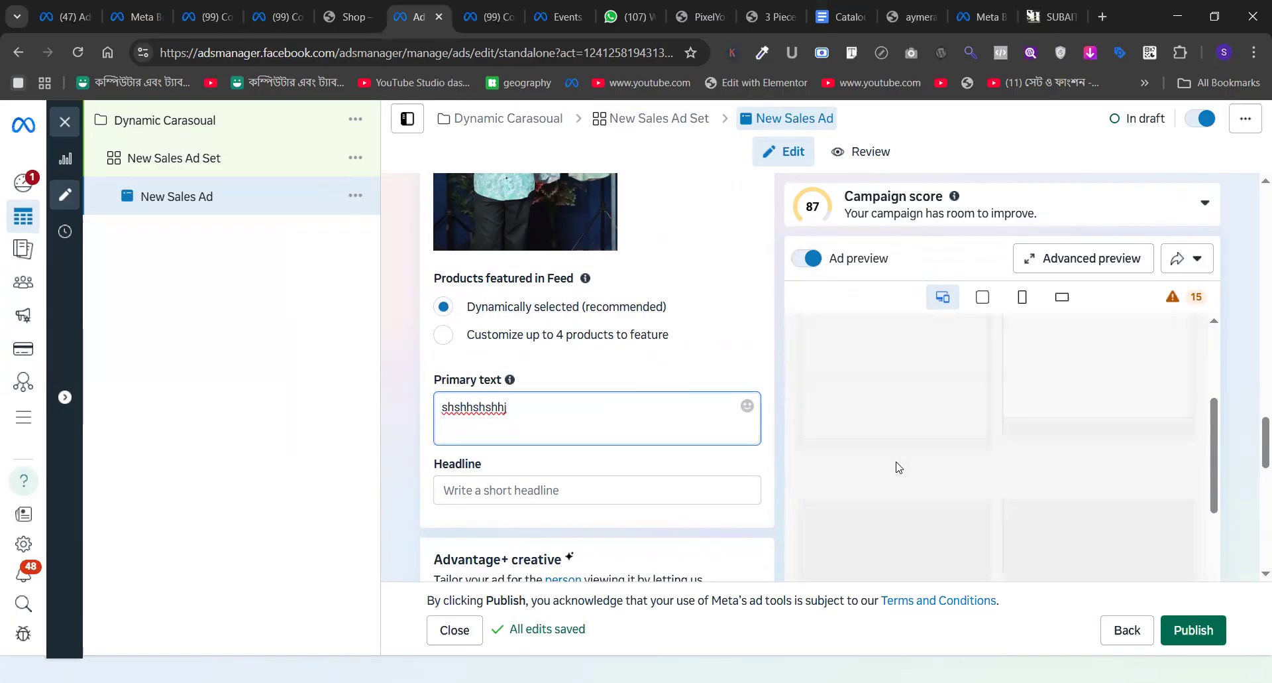
scroll(896, 467, "down", 2)
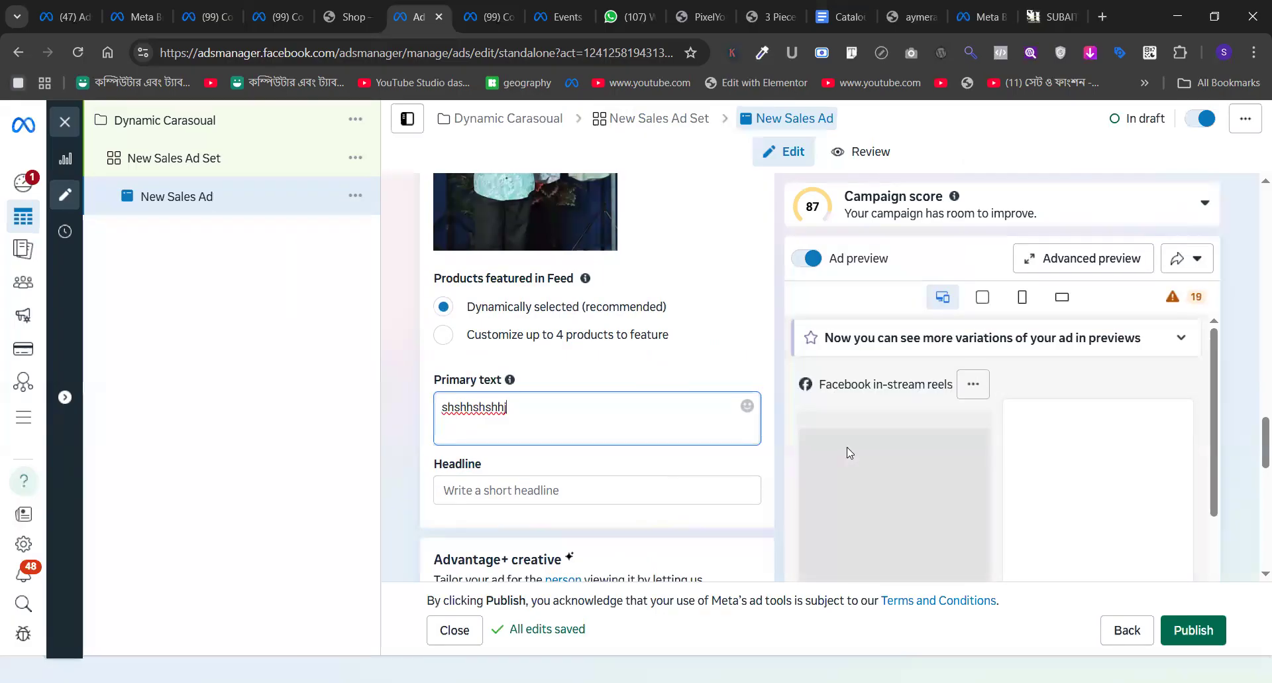
scroll(848, 450, "down", 2)
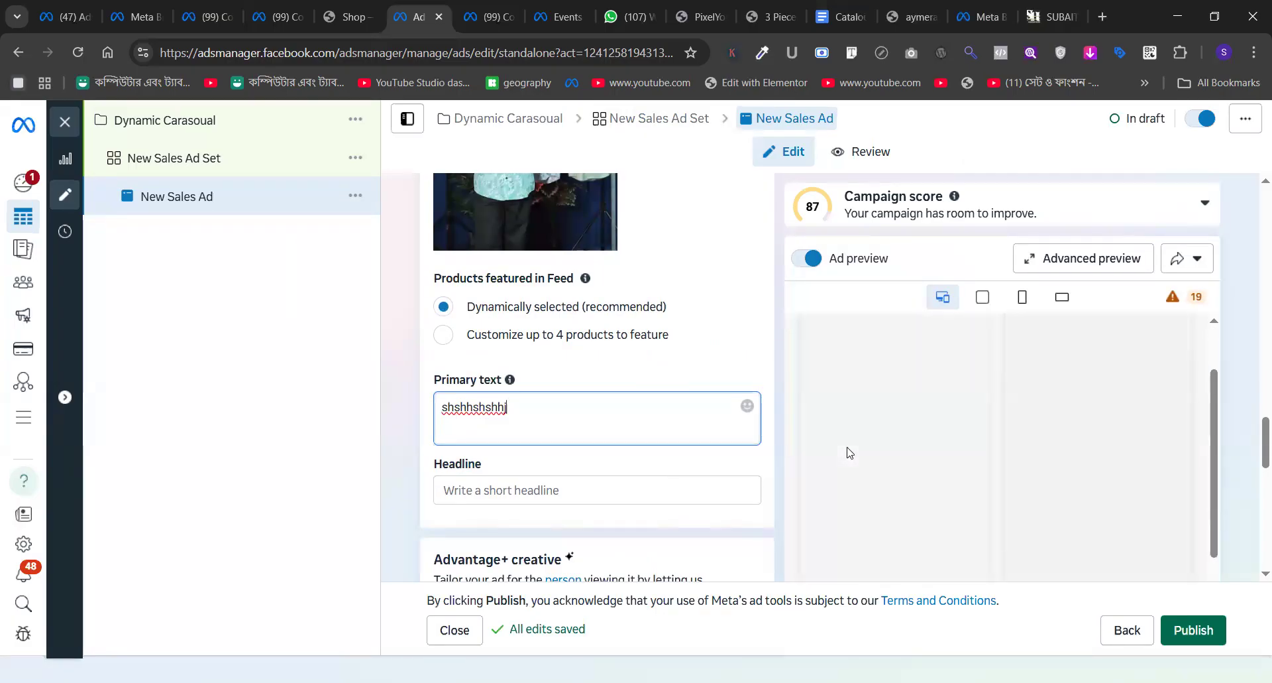
scroll(850, 453, "down", 2)
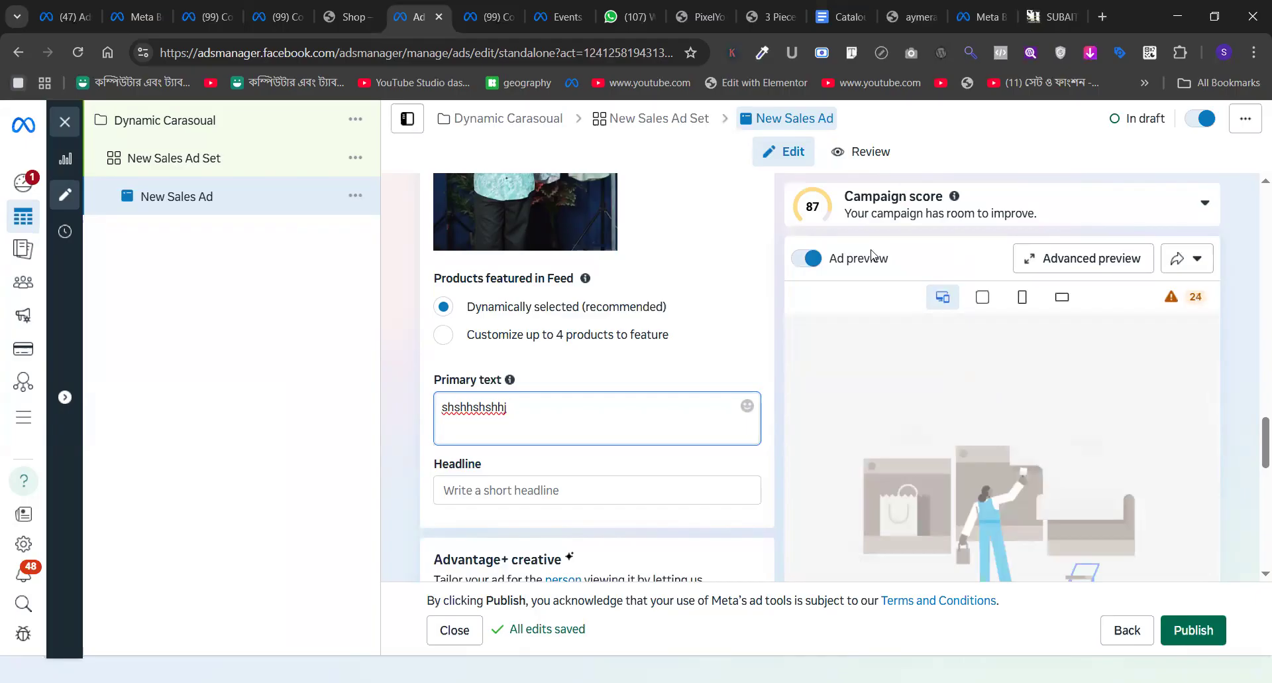
left_click(1022, 296)
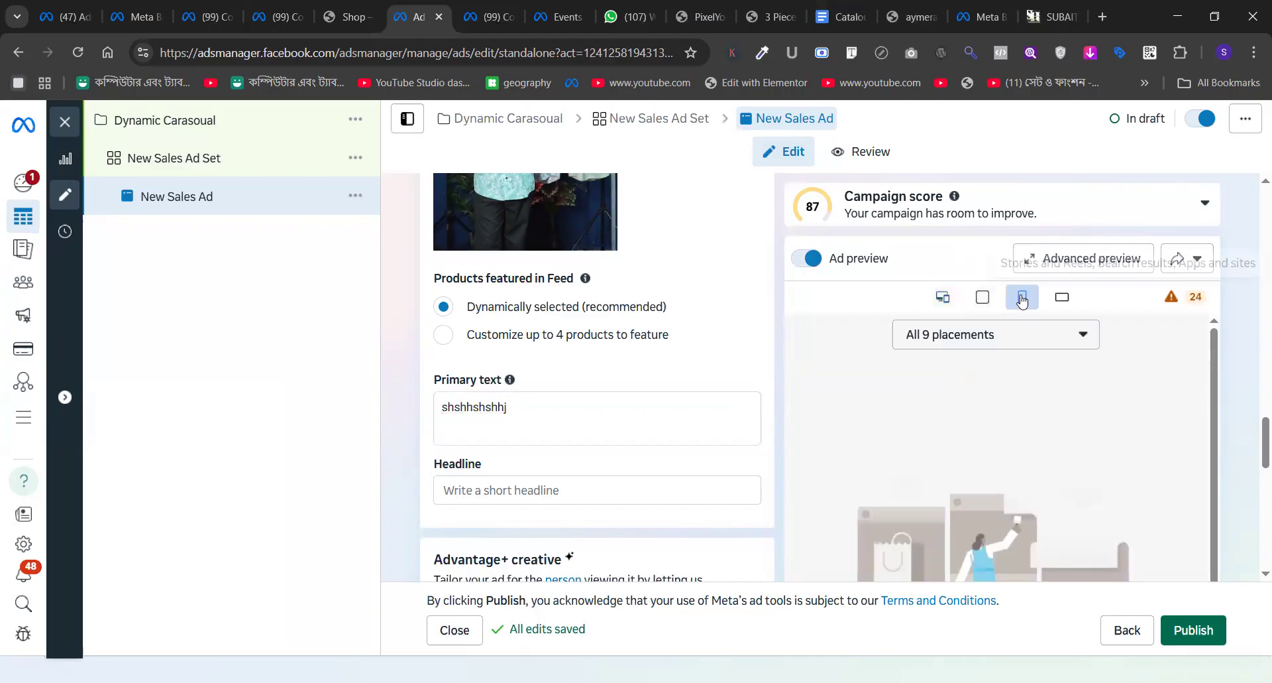
left_click(941, 295)
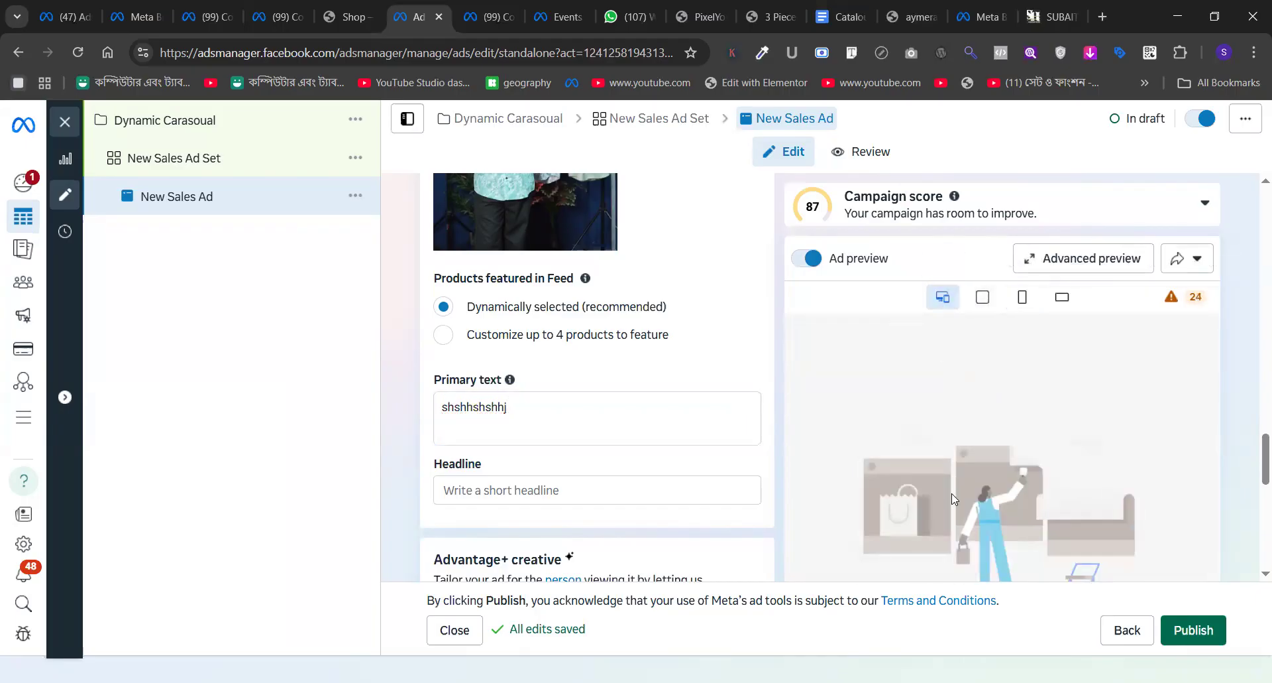
scroll(953, 499, "down", 4)
scroll(953, 499, "up", 3)
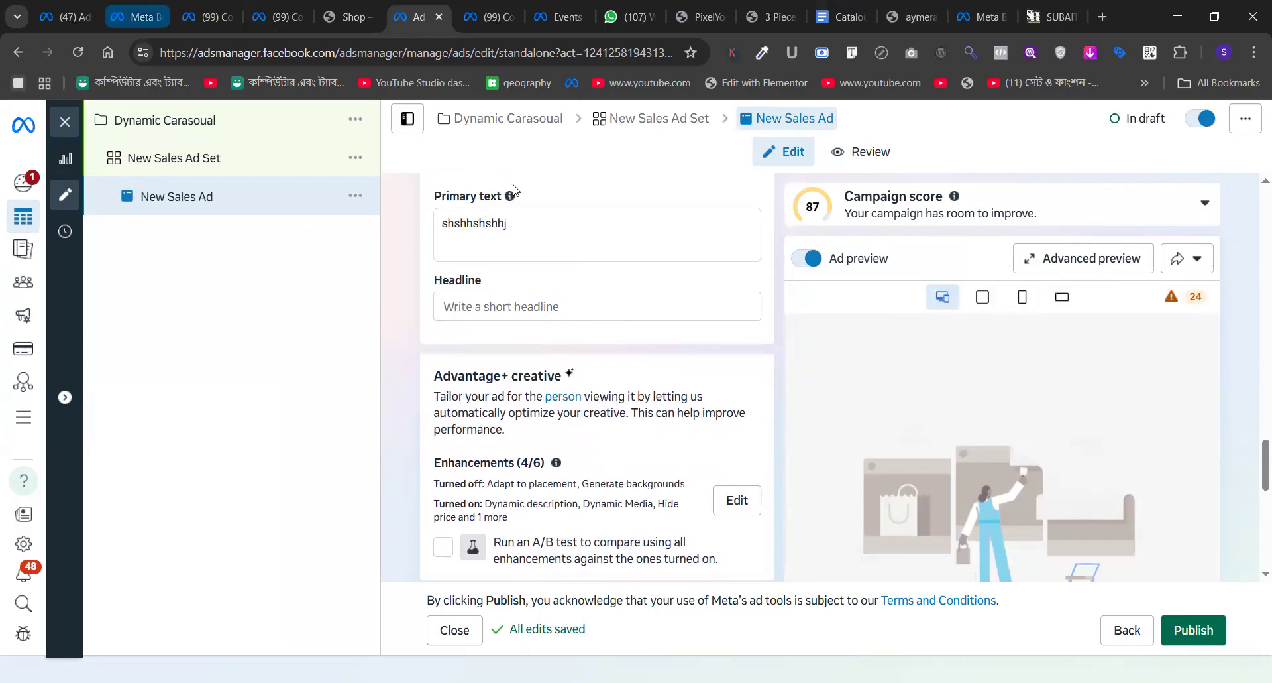
- Reload the ad editor and review the collection ad's placements in the advanced preview
left_click(82, 53)
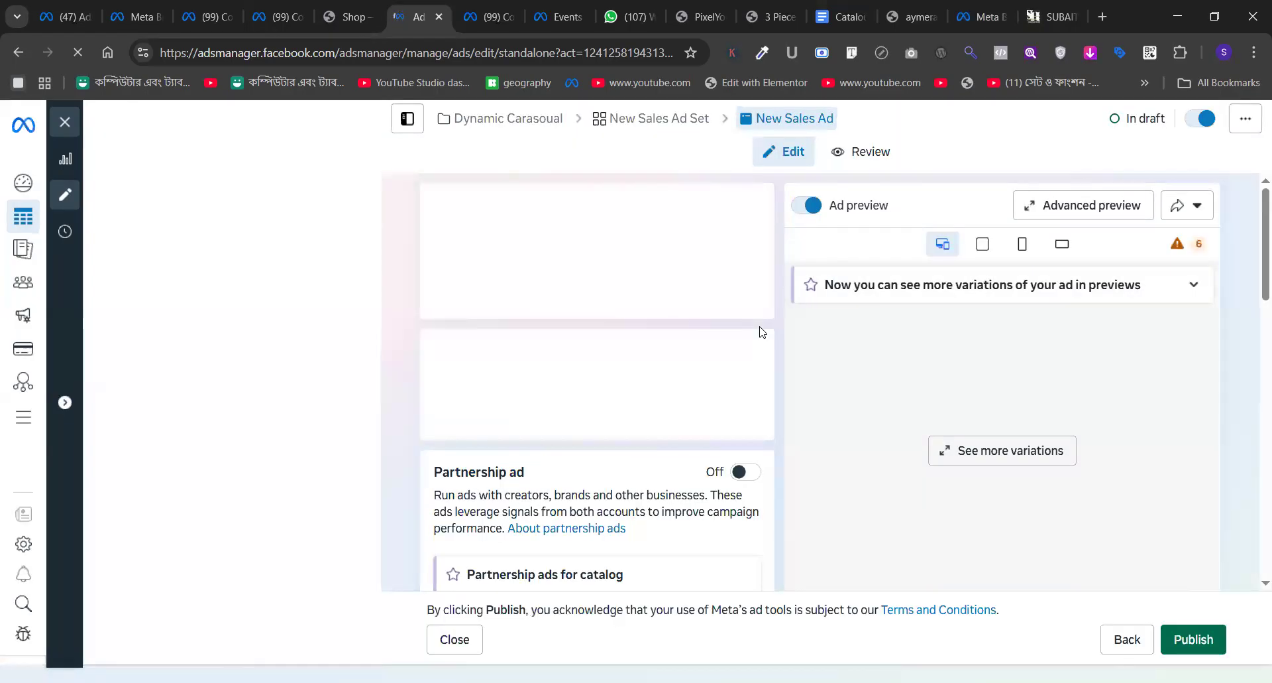
scroll(760, 330, "down", 5)
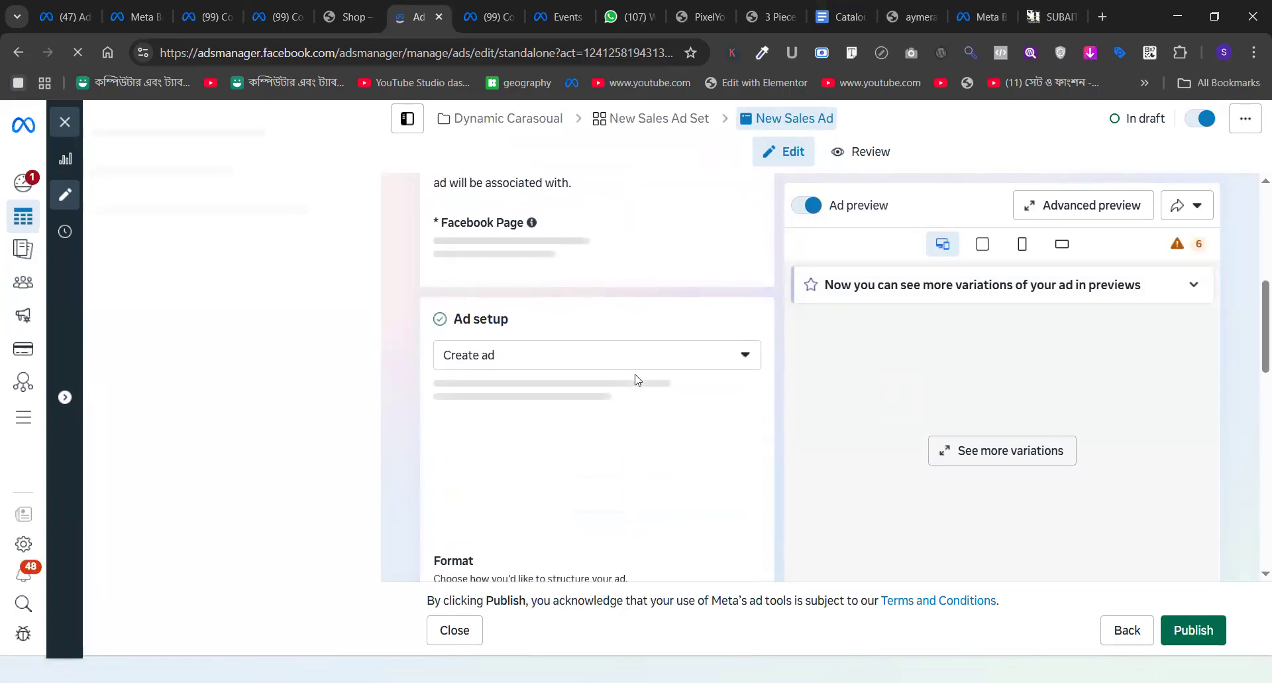
scroll(637, 379, "down", 2)
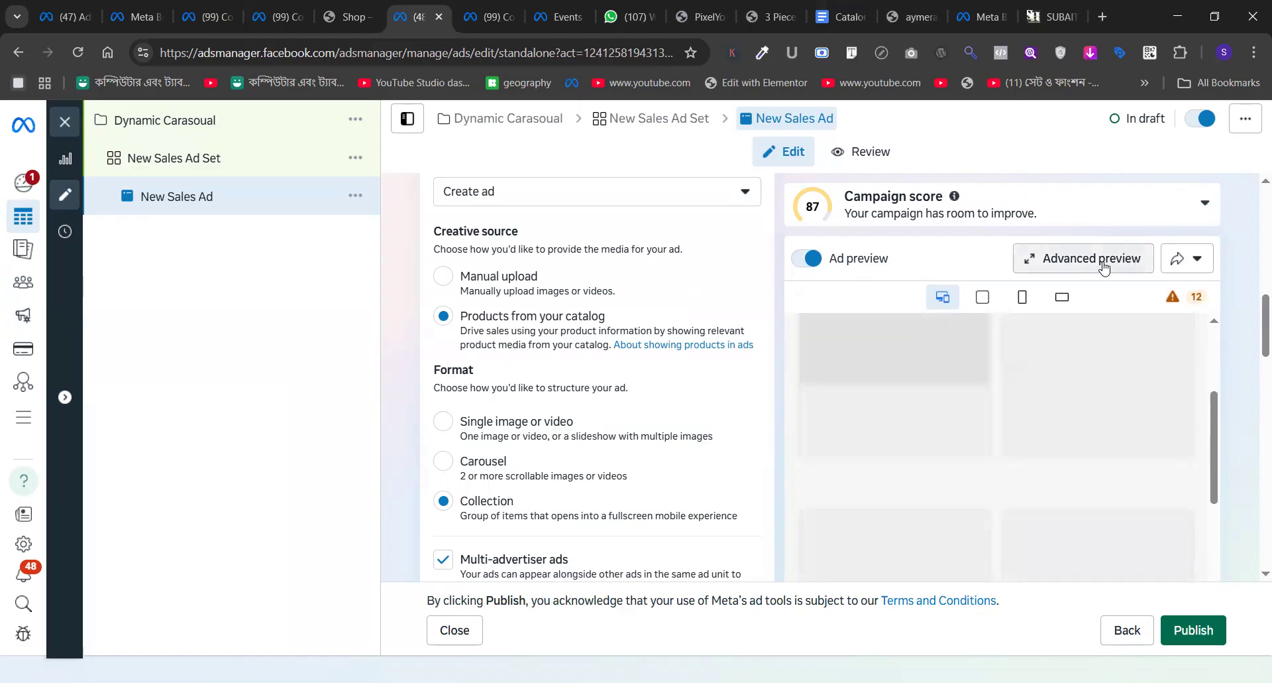
left_click(1104, 267)
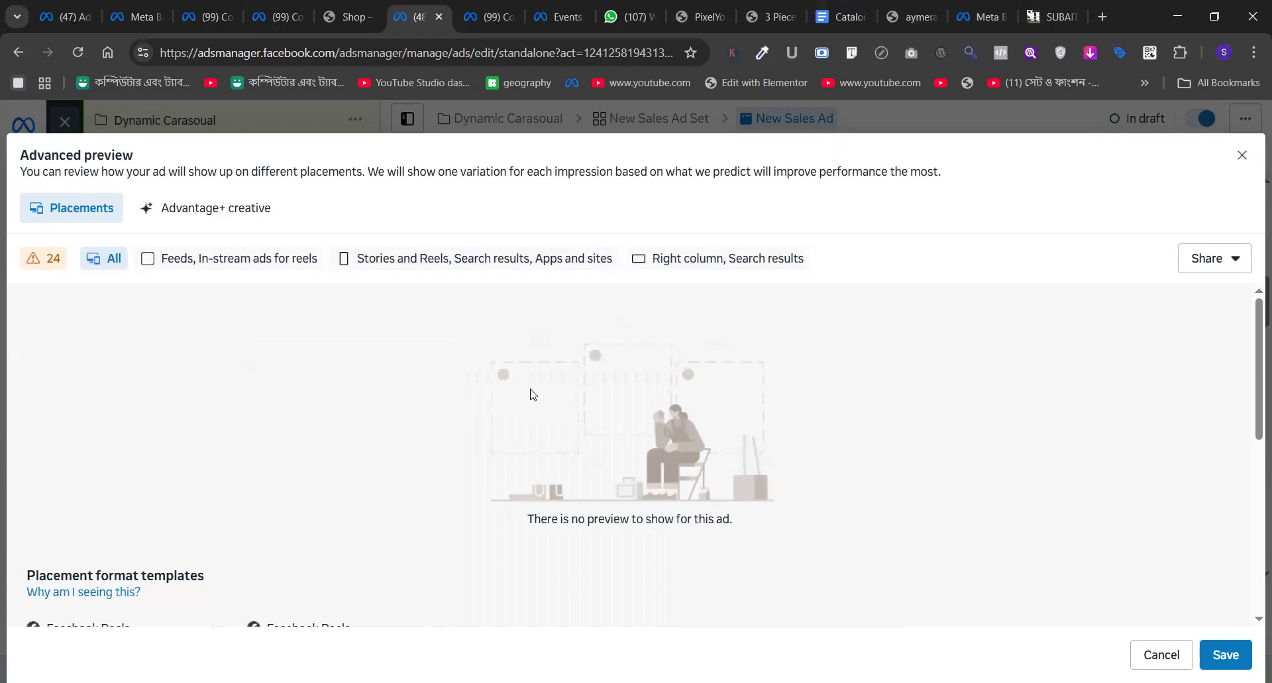
scroll(642, 427, "down", 5)
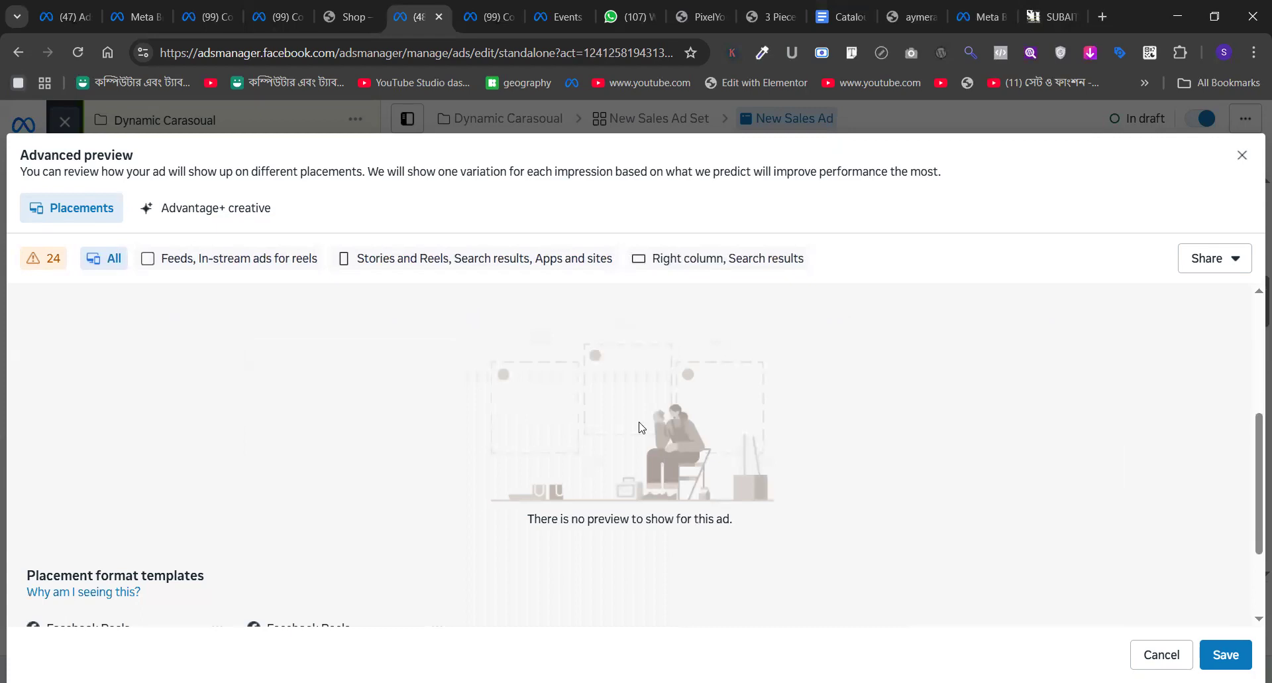
left_click(1227, 654)
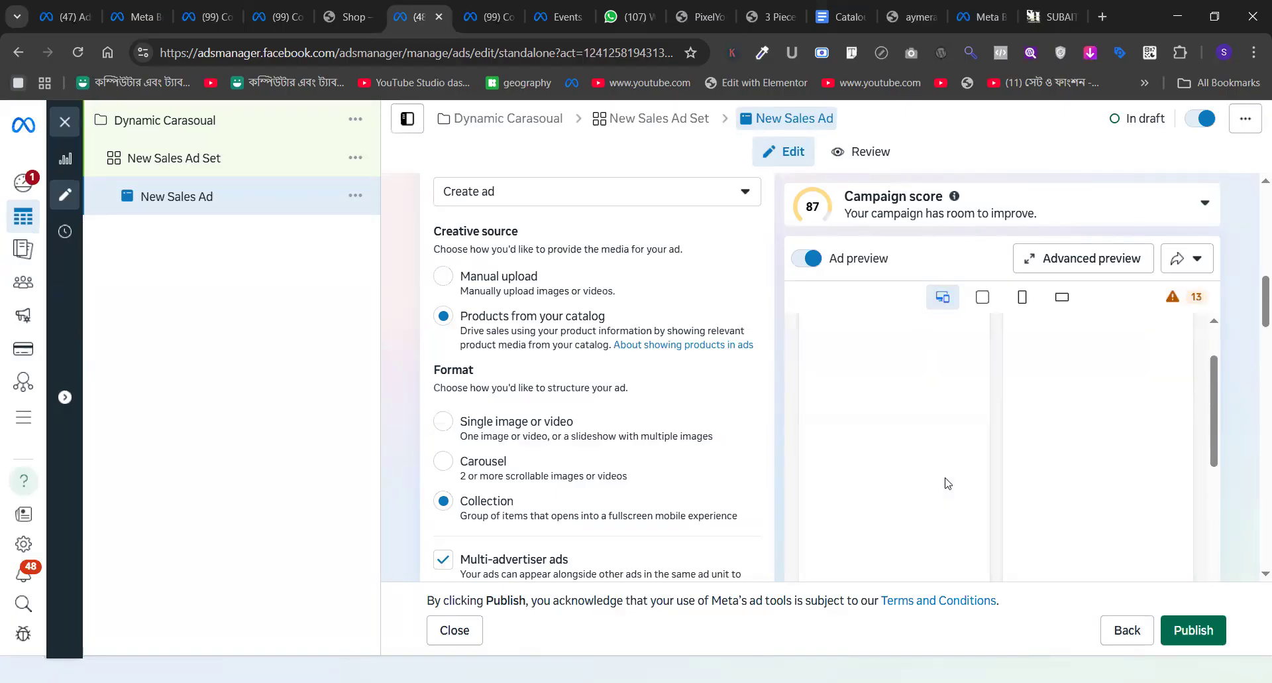
- Open the Sell Products Instant Experience in the collection ad's destination settings for editing
scroll(653, 393, "down", 5)
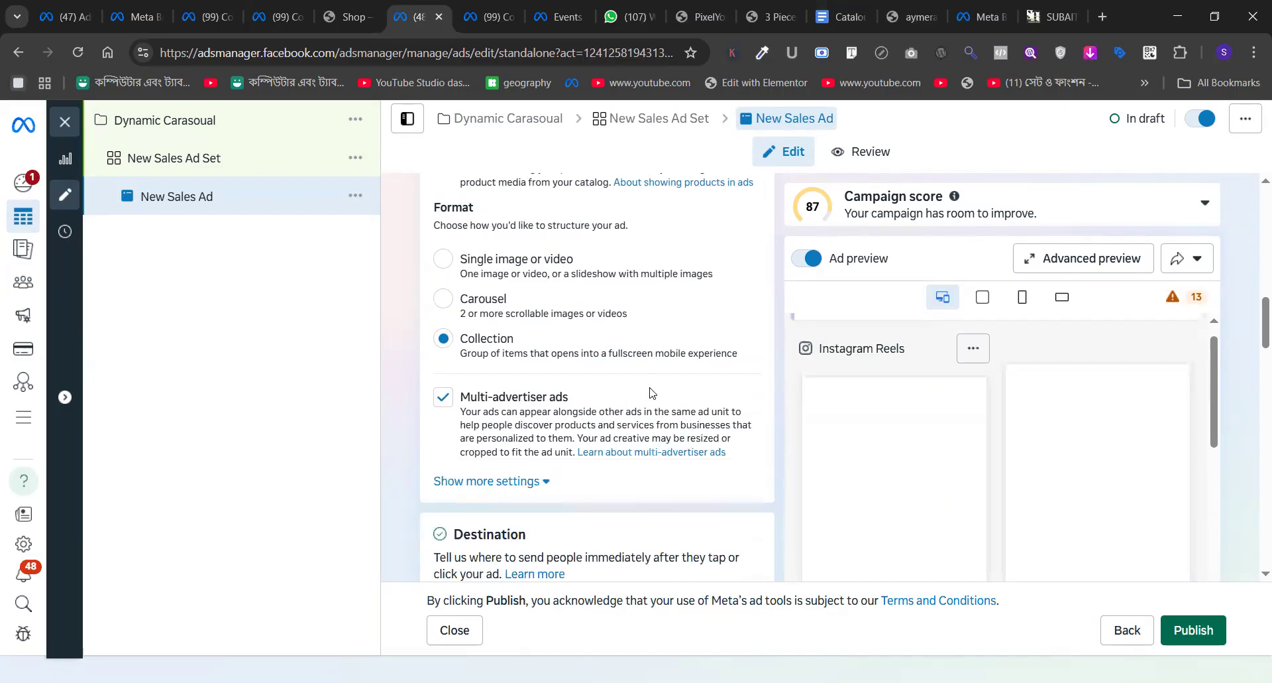
scroll(652, 393, "up", 6)
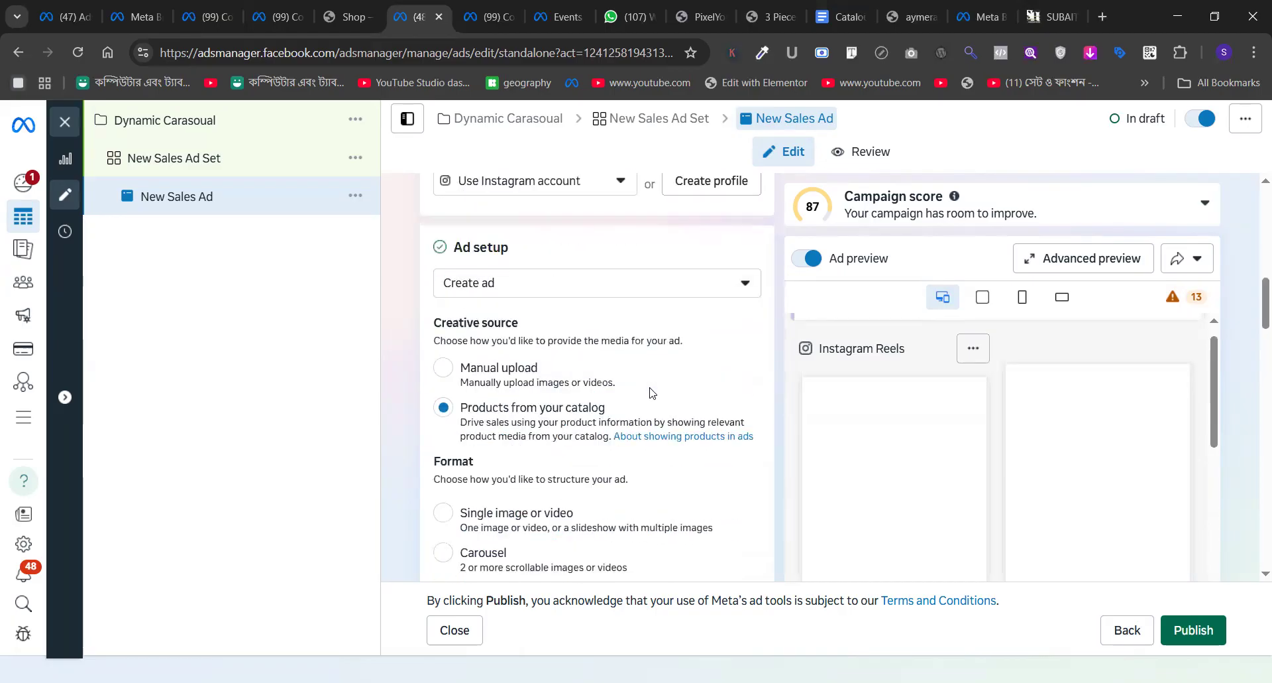
scroll(652, 392, "down", 5)
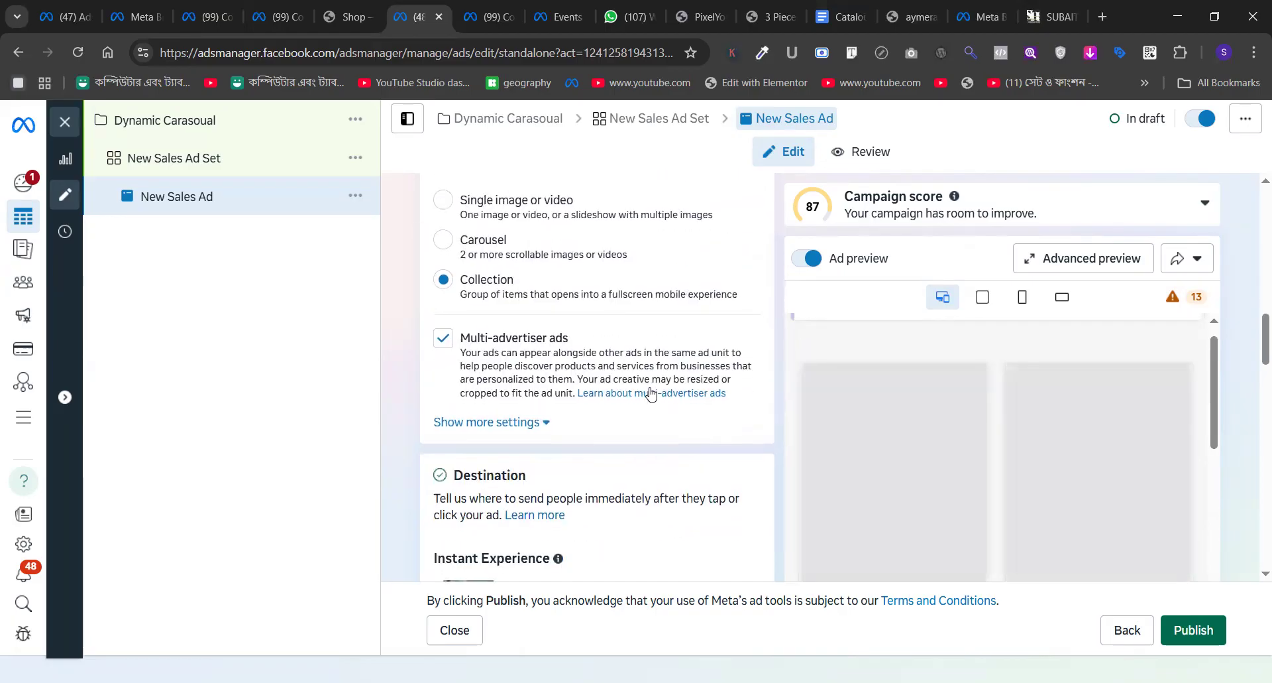
scroll(651, 393, "down", 1)
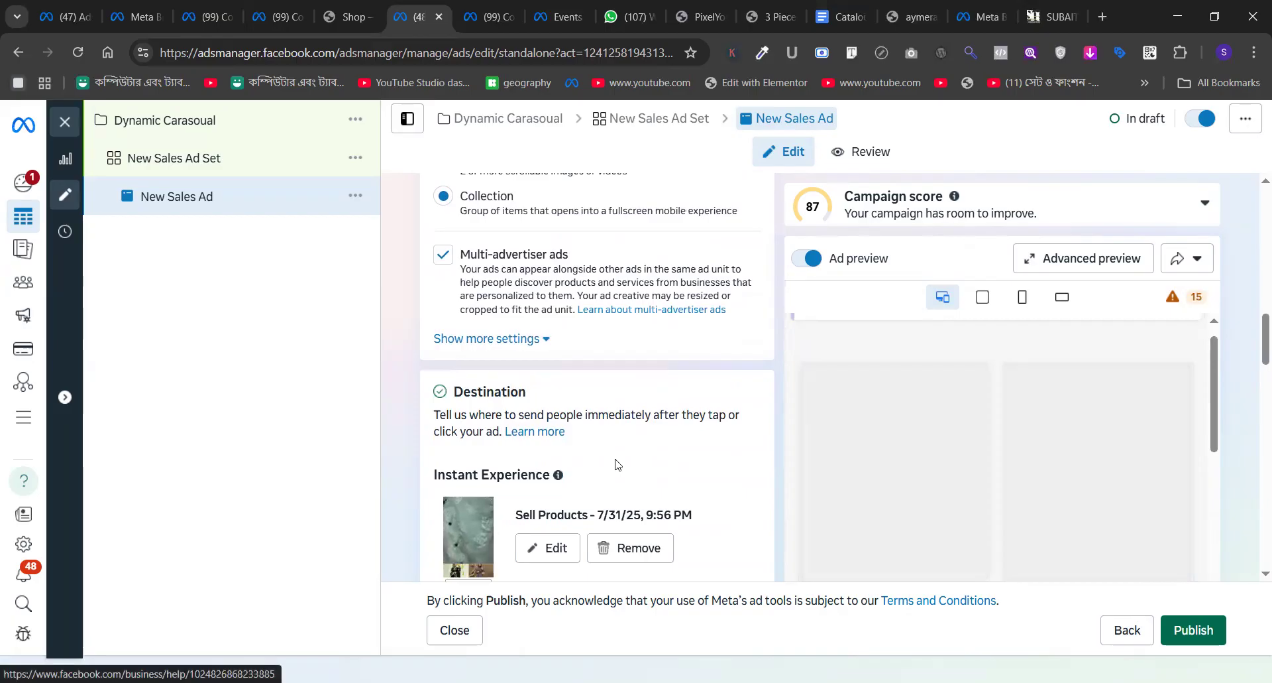
scroll(615, 464, "down", 2)
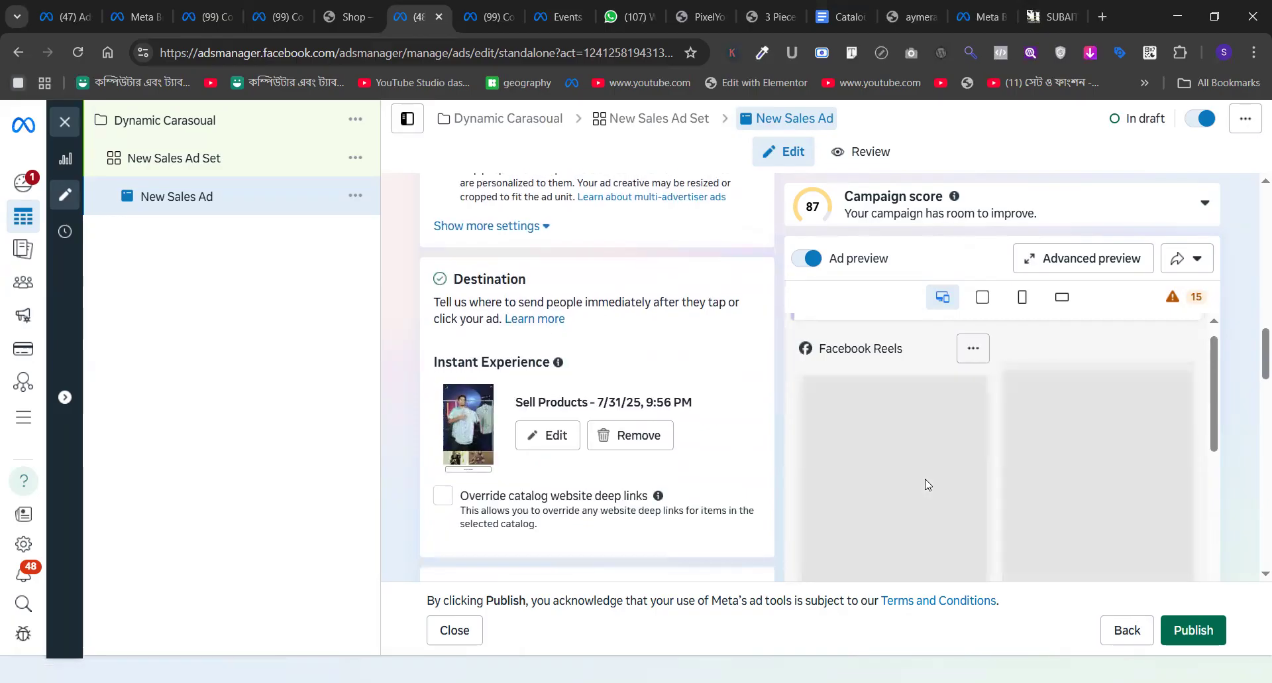
left_click(542, 435)
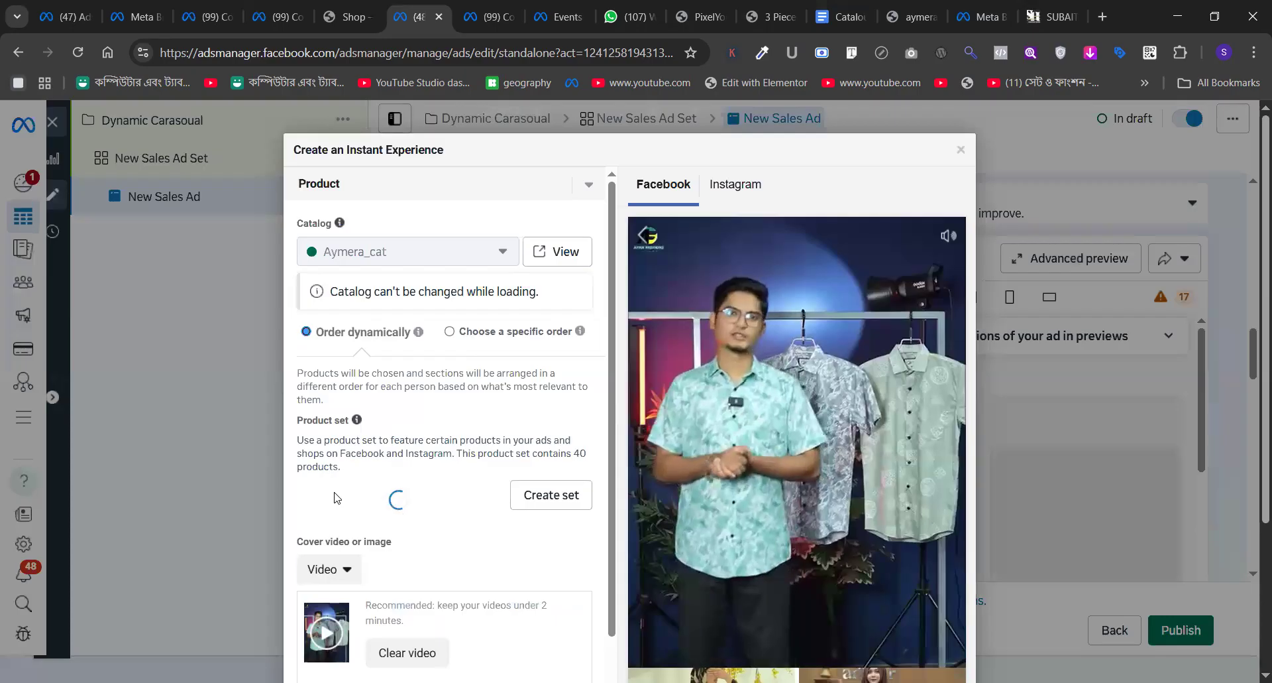
- Change the Instant Experience cover from video to the 1080 × 1080 black embroidered borkha image from the account images, and finish the Instant Experience
scroll(335, 497, "down", 2)
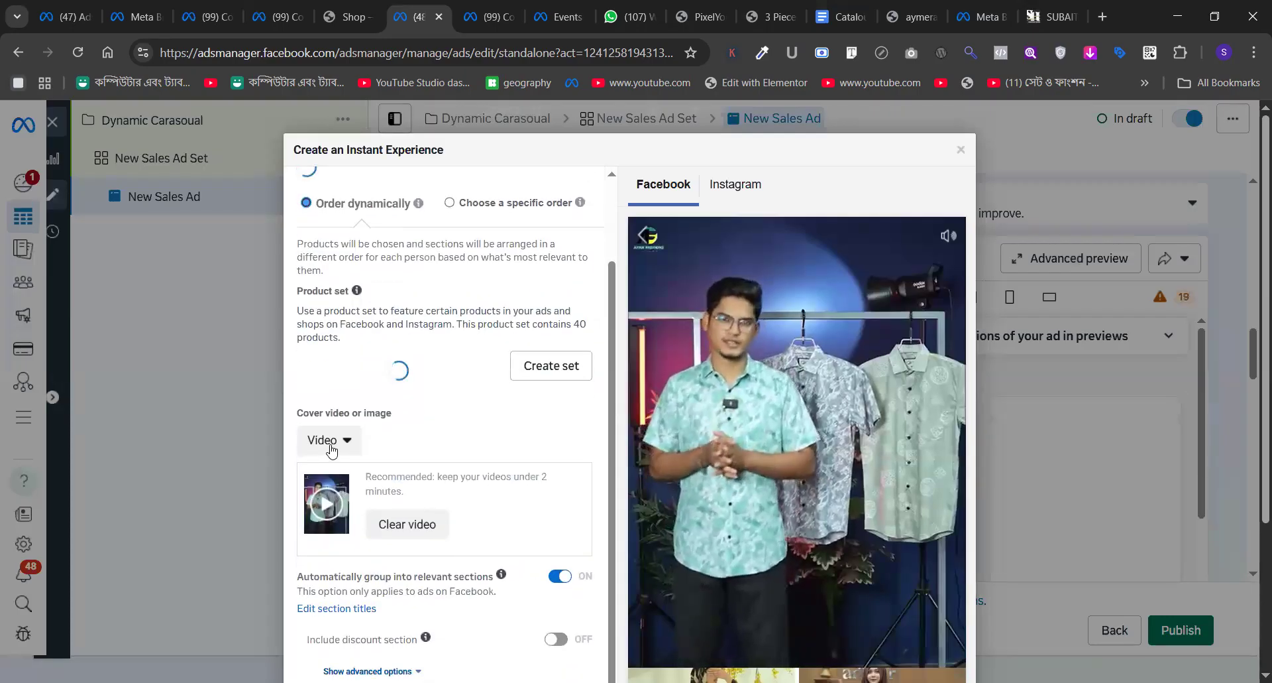
left_click(330, 446)
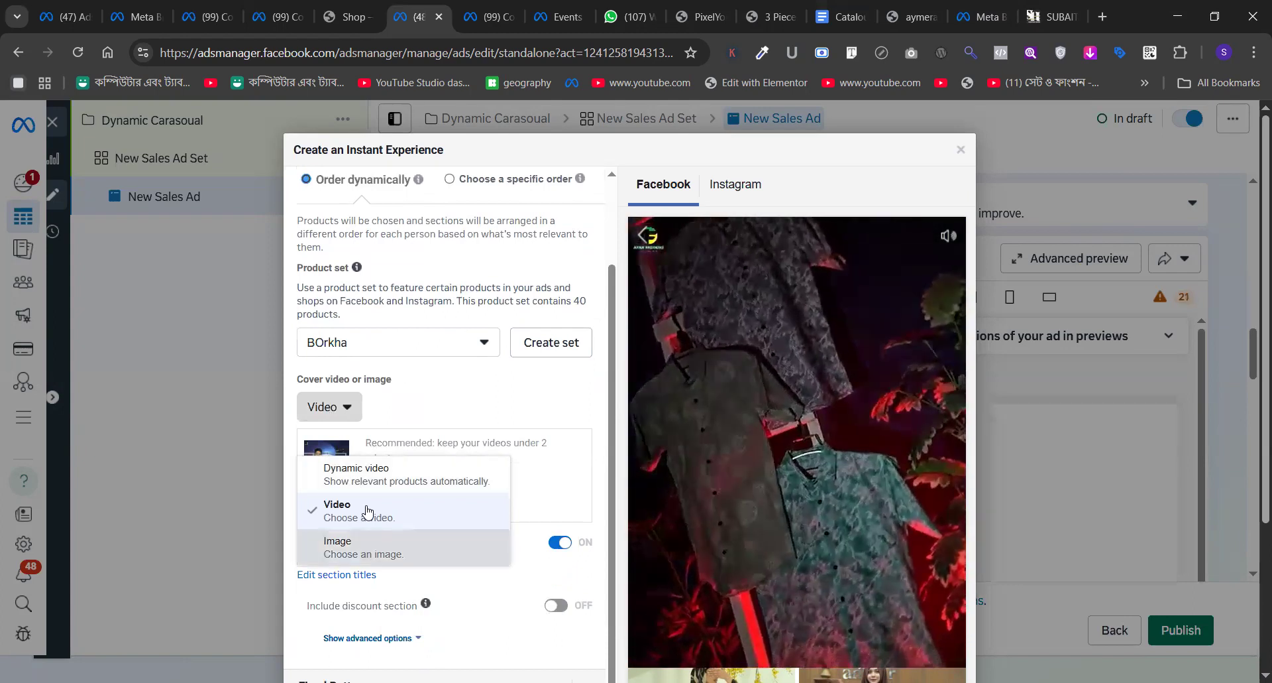
left_click(358, 547)
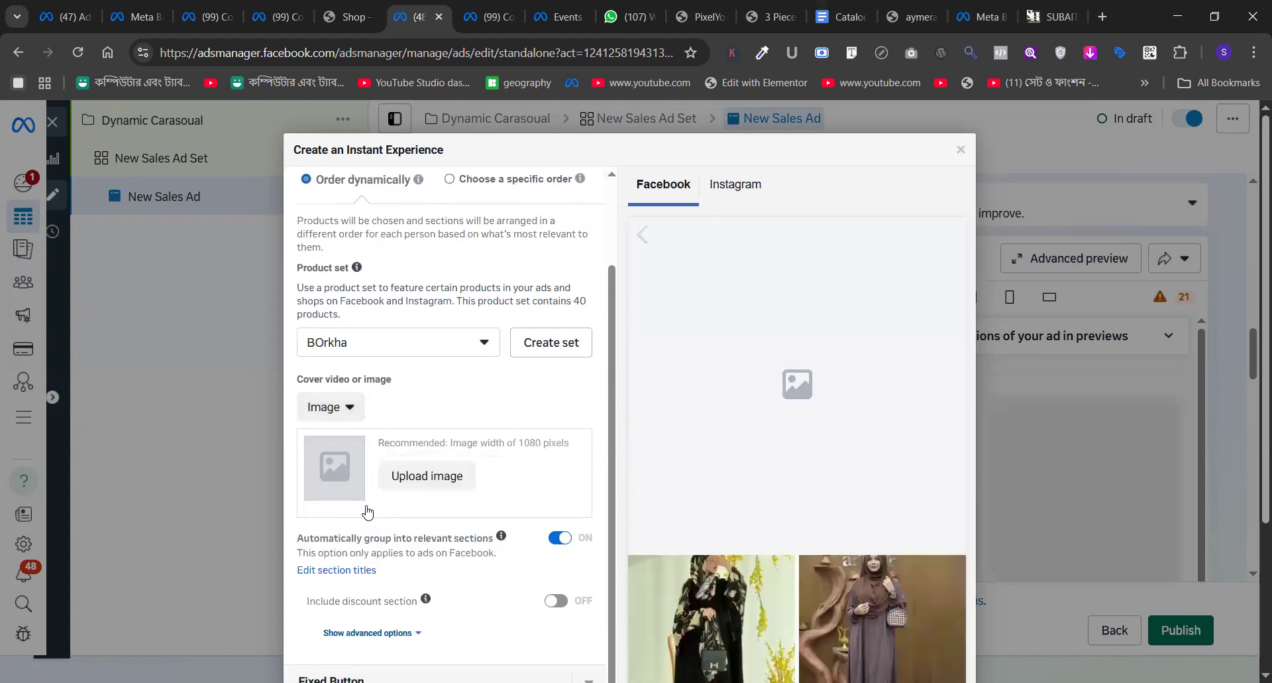
left_click(436, 475)
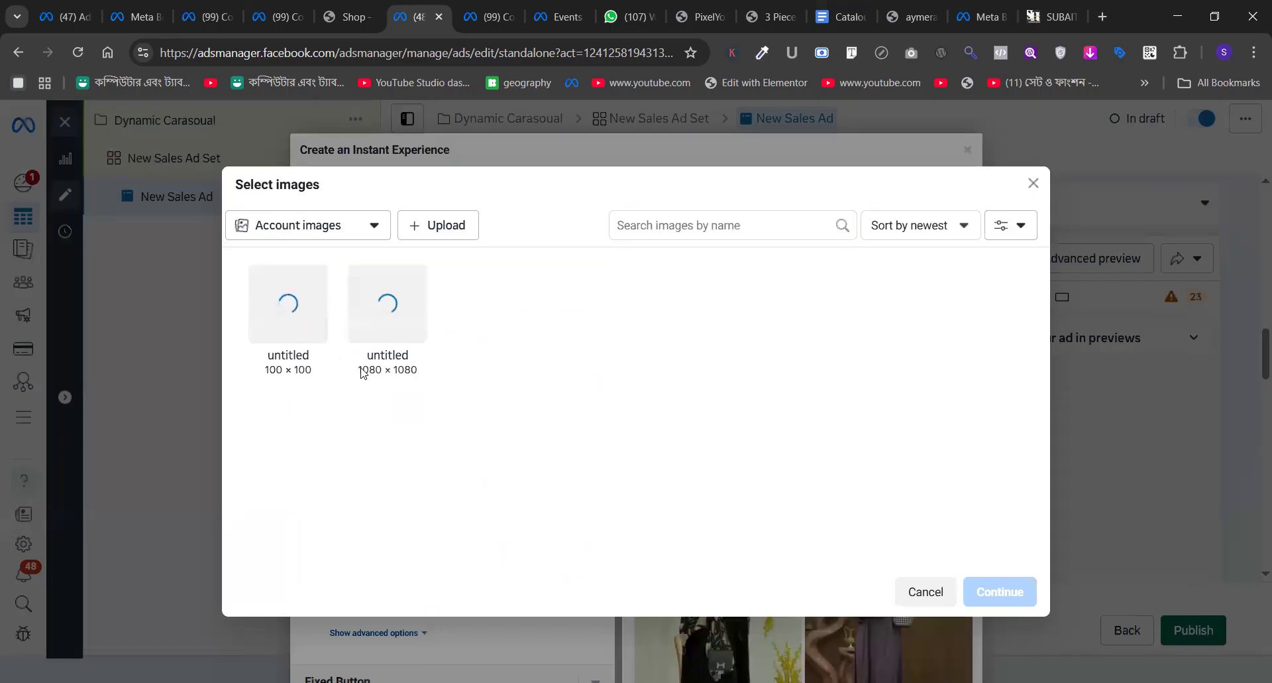
left_click(381, 305)
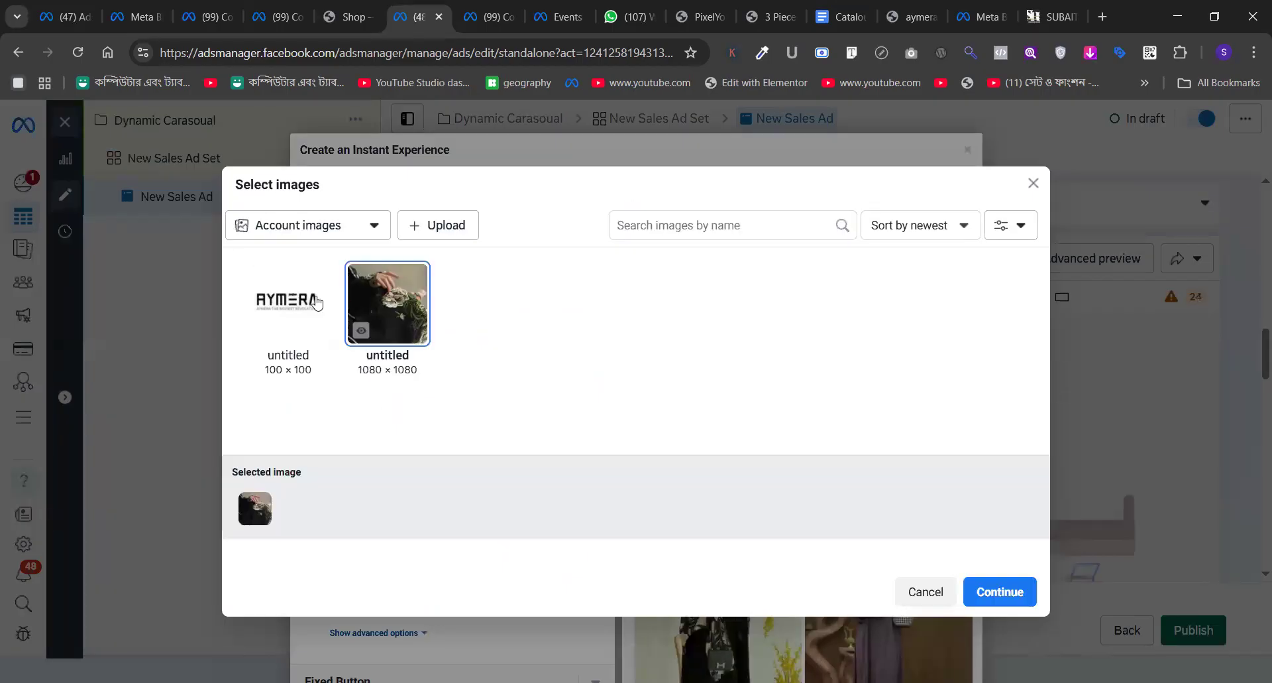
left_click(1000, 591)
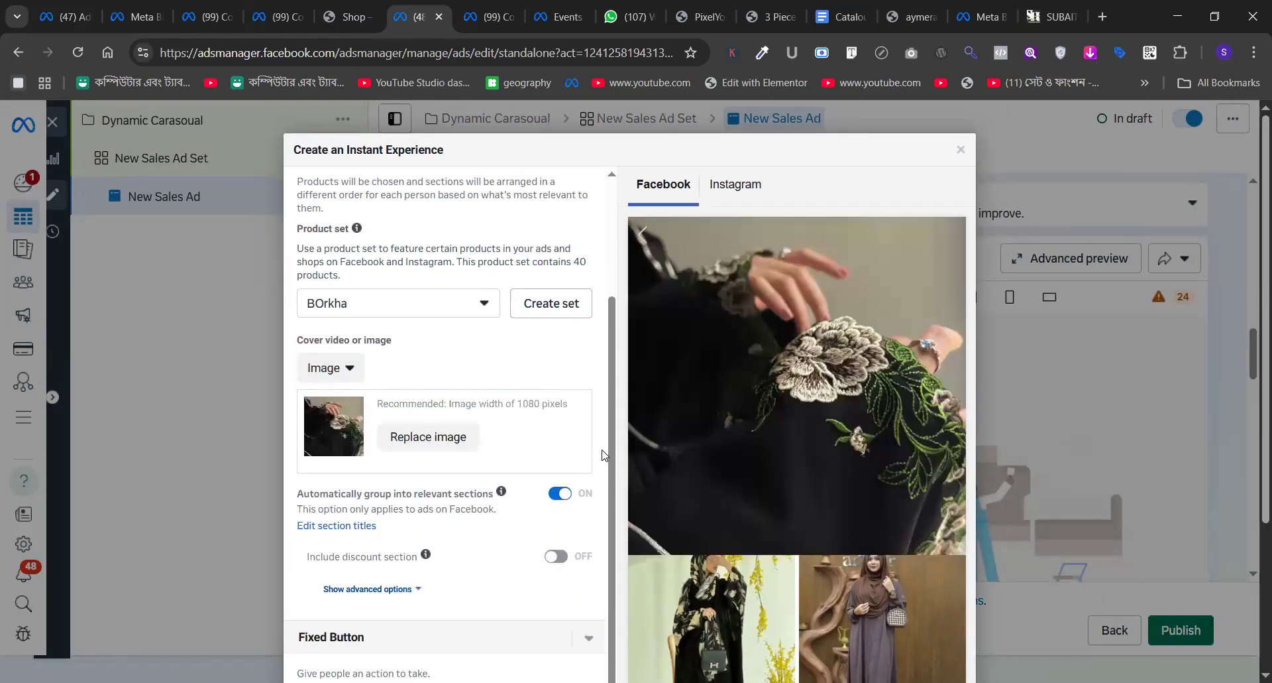
scroll(723, 423, "down", 8)
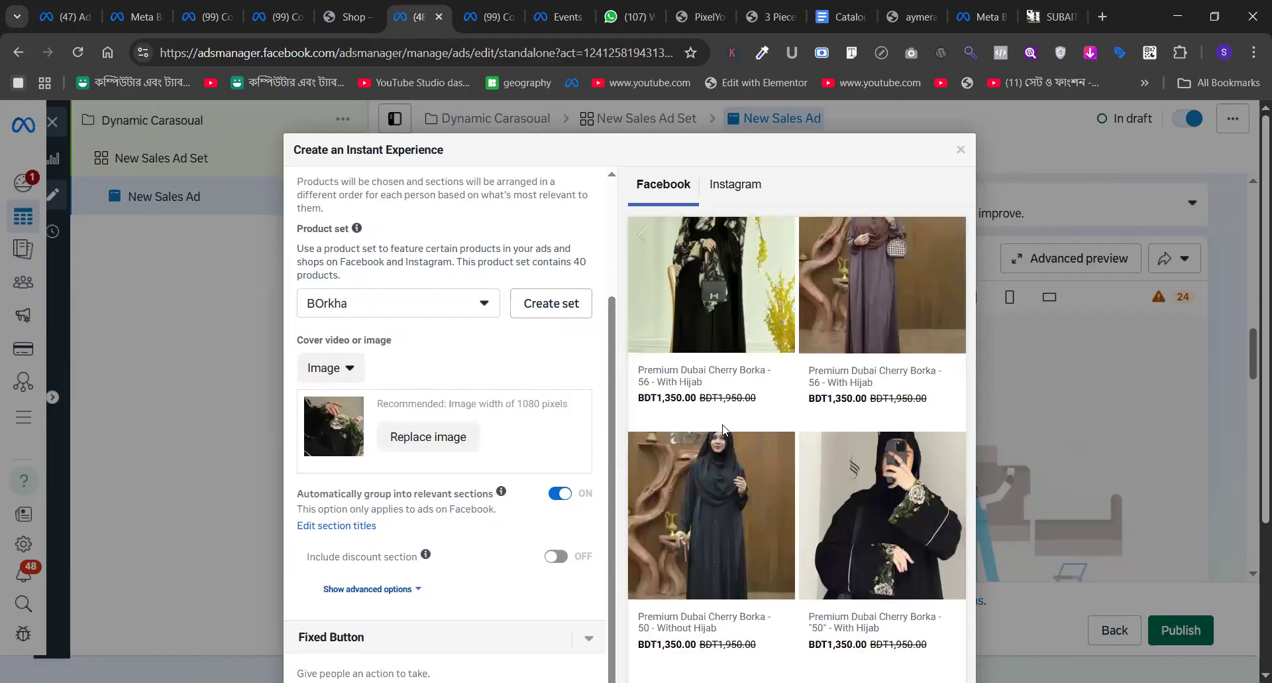
left_click(947, 623)
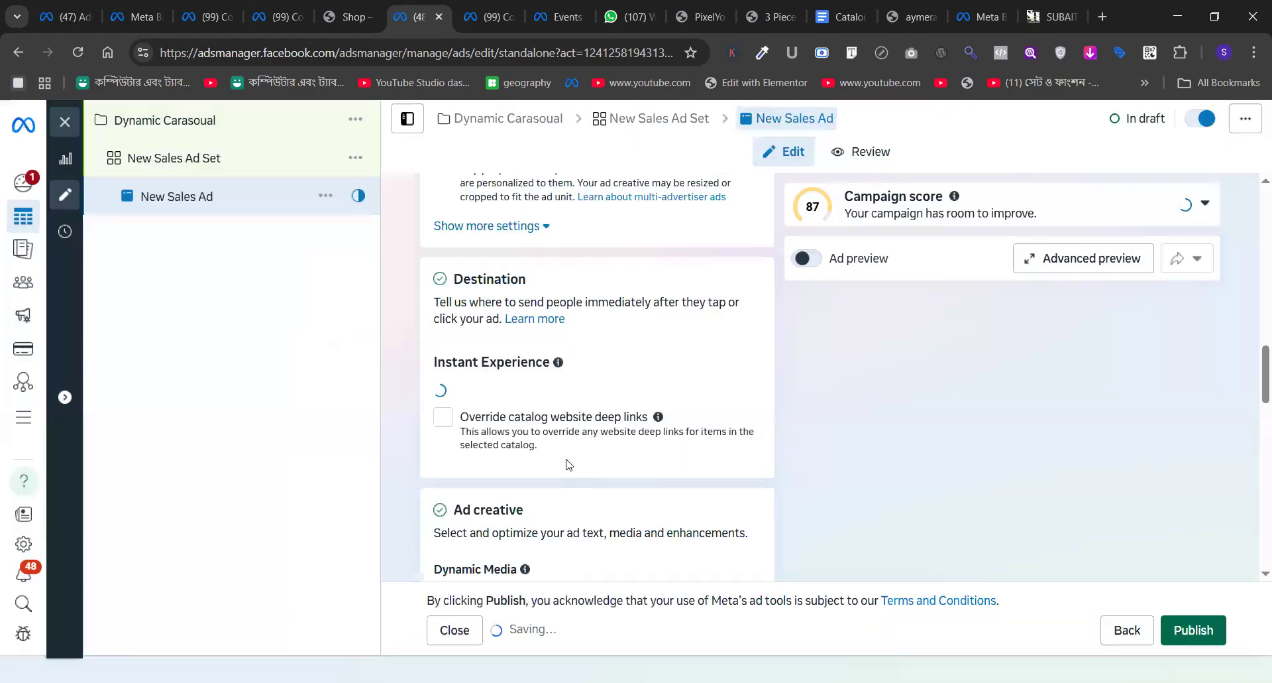
- Enter "UP to 30% DISCOUNT" as the headline of the collection ad
scroll(426, 424, "down", 6)
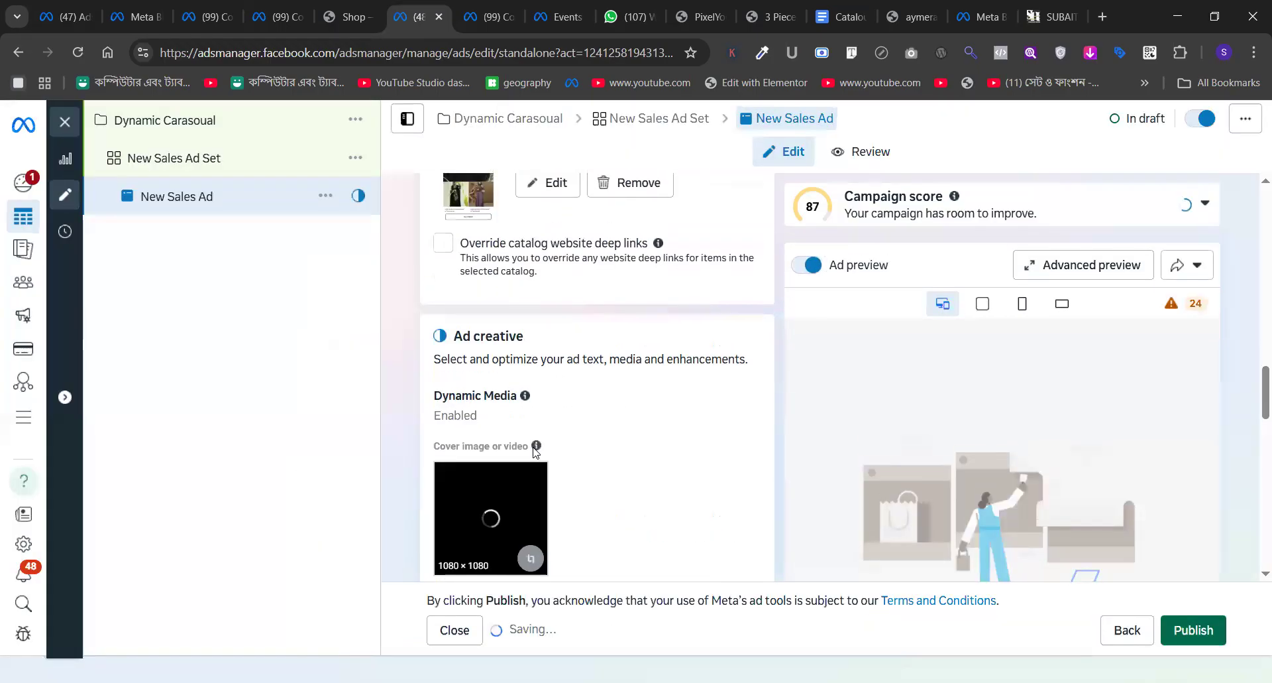
left_click(984, 302)
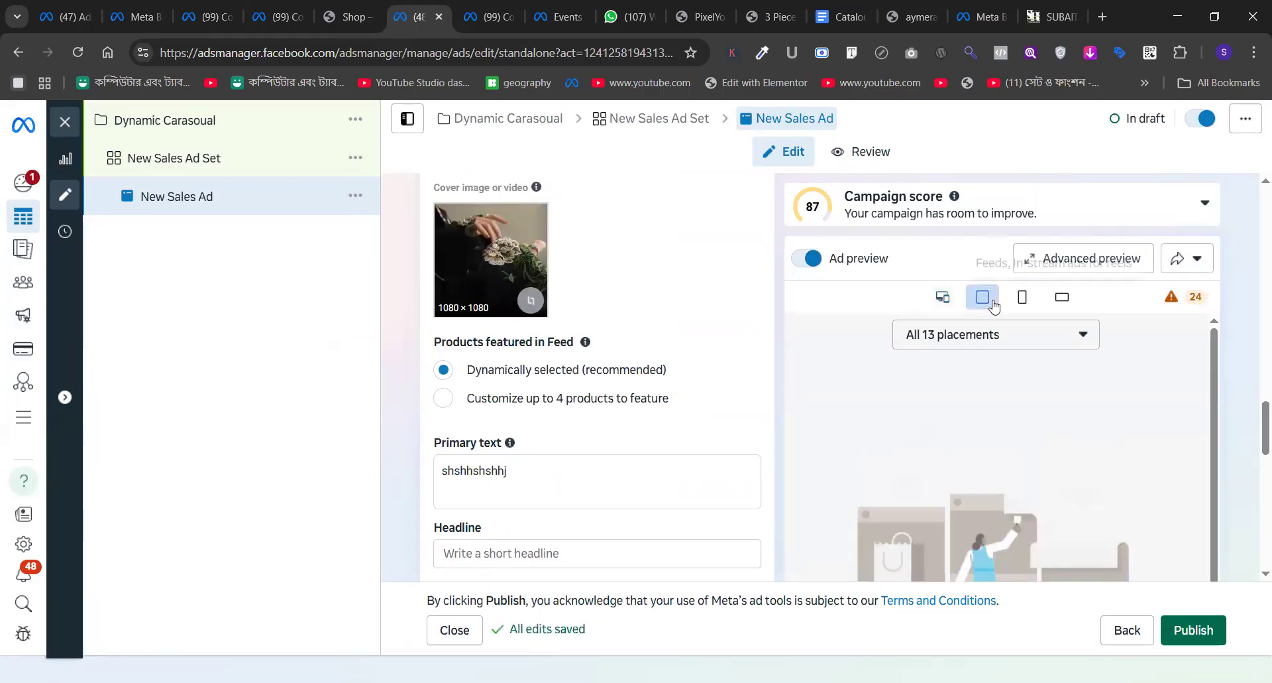
left_click(943, 296)
scroll(611, 398, "down", 1)
scroll(611, 398, "down", 2)
left_click(544, 392)
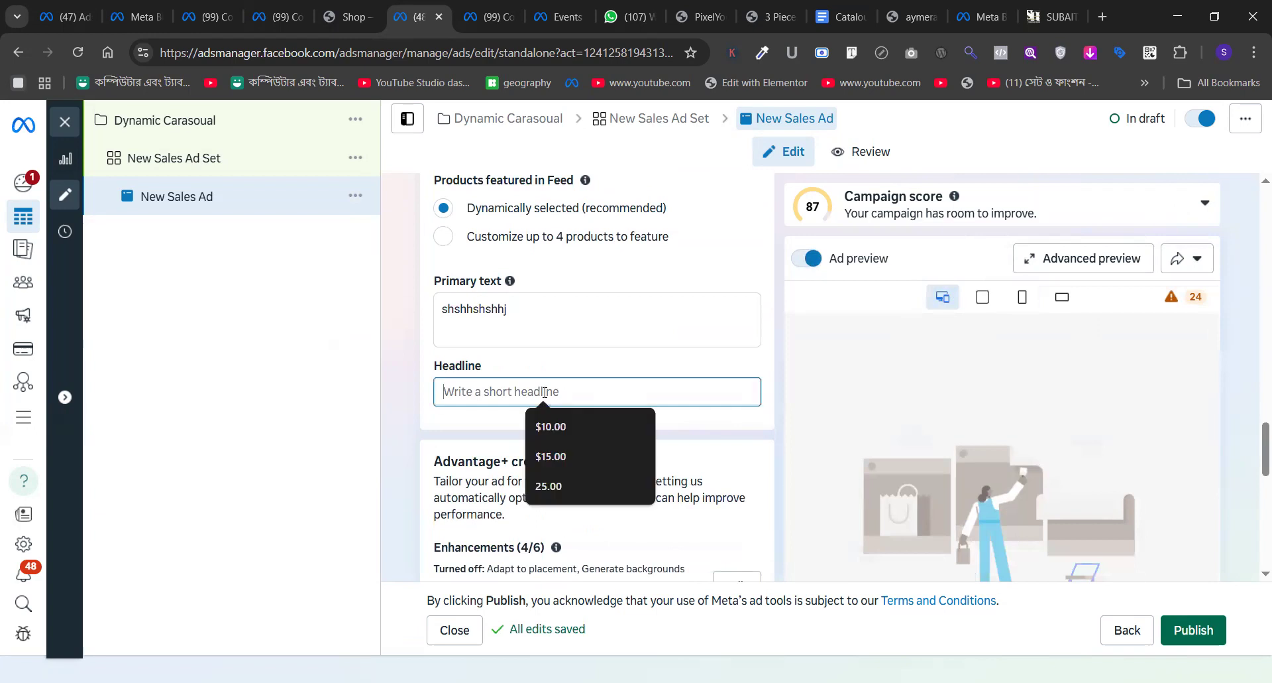
type("UP")
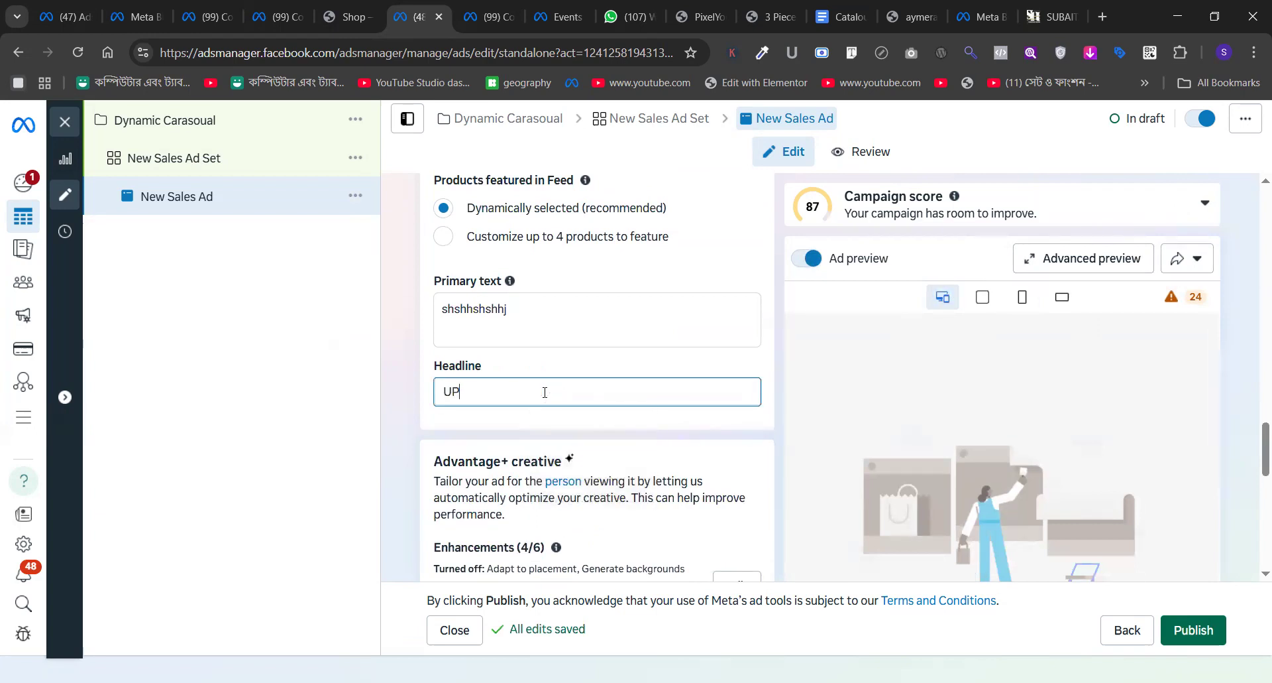
type(" to 30% DISCOUNT")
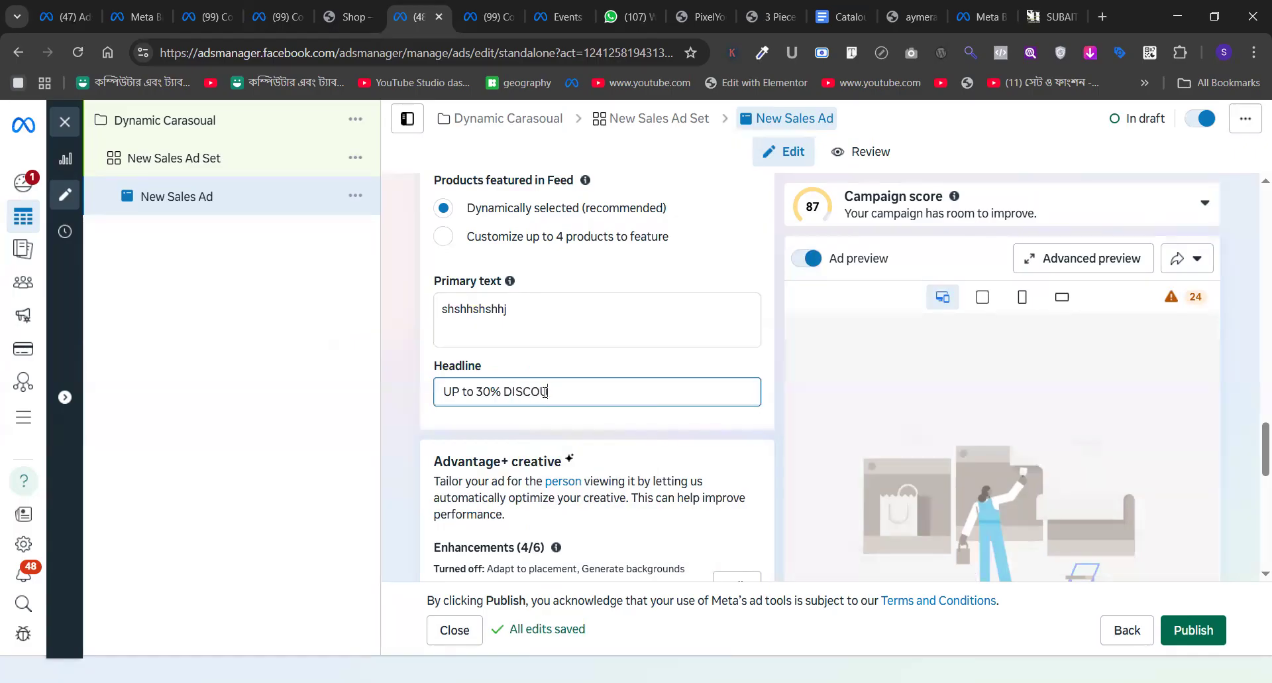
- Read through the ad preview's delivery warnings to see why the affected placements are excluded
left_click(1179, 299)
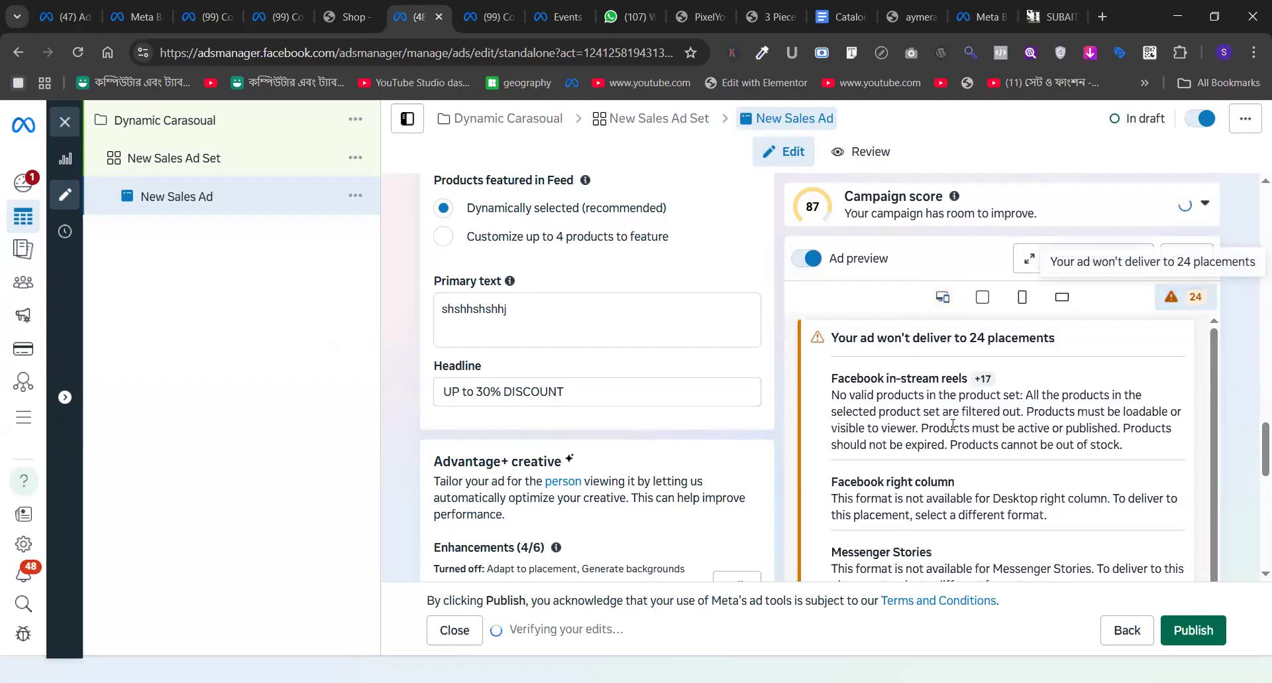
scroll(953, 425, "down", 4)
scroll(953, 424, "down", 6)
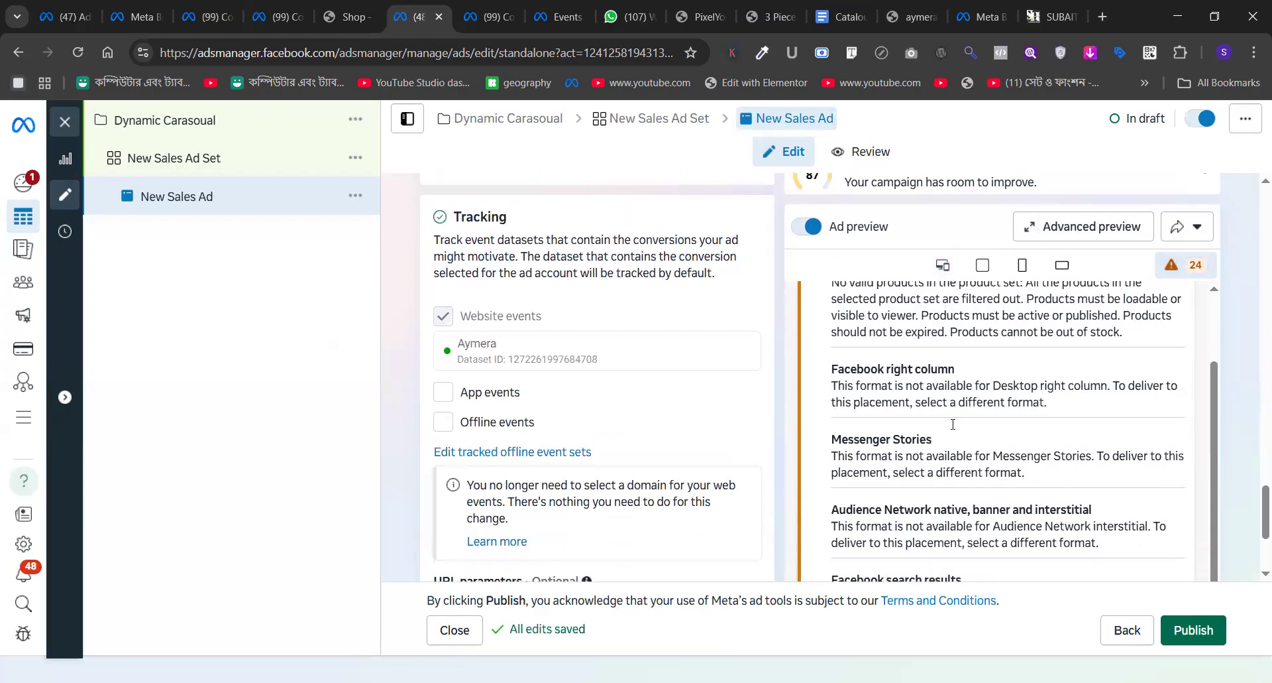
scroll(993, 454, "up", 1)
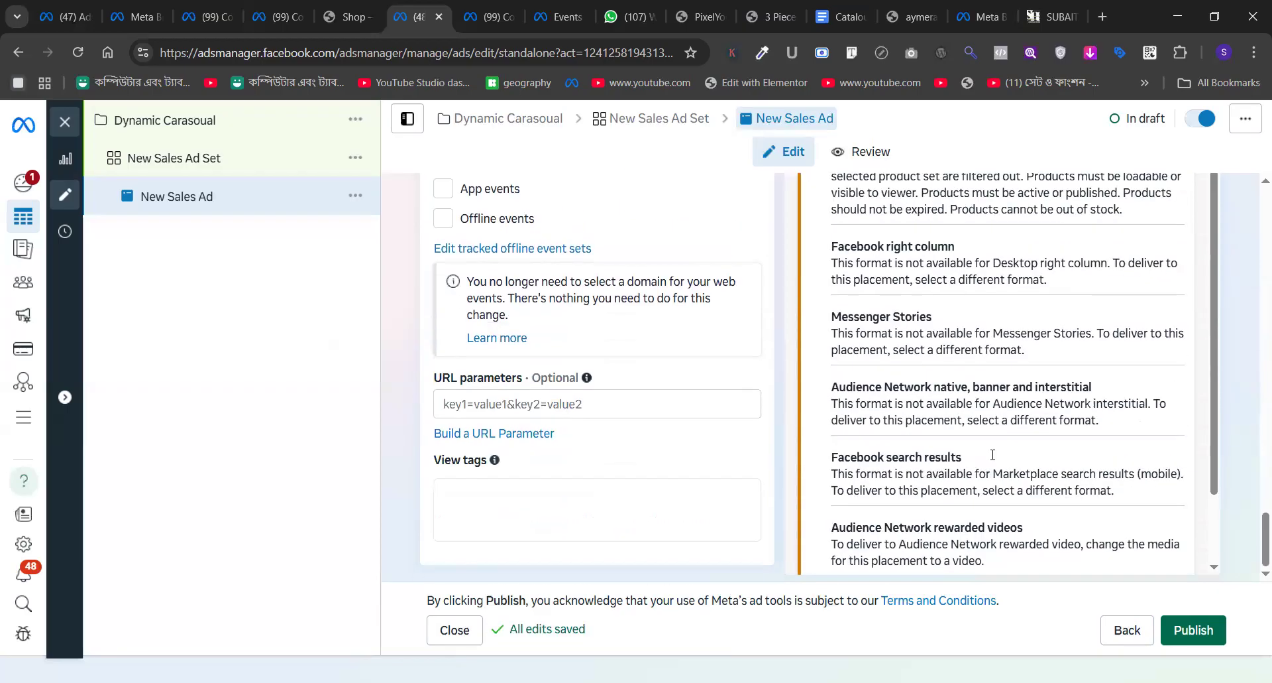
scroll(992, 454, "up", 5)
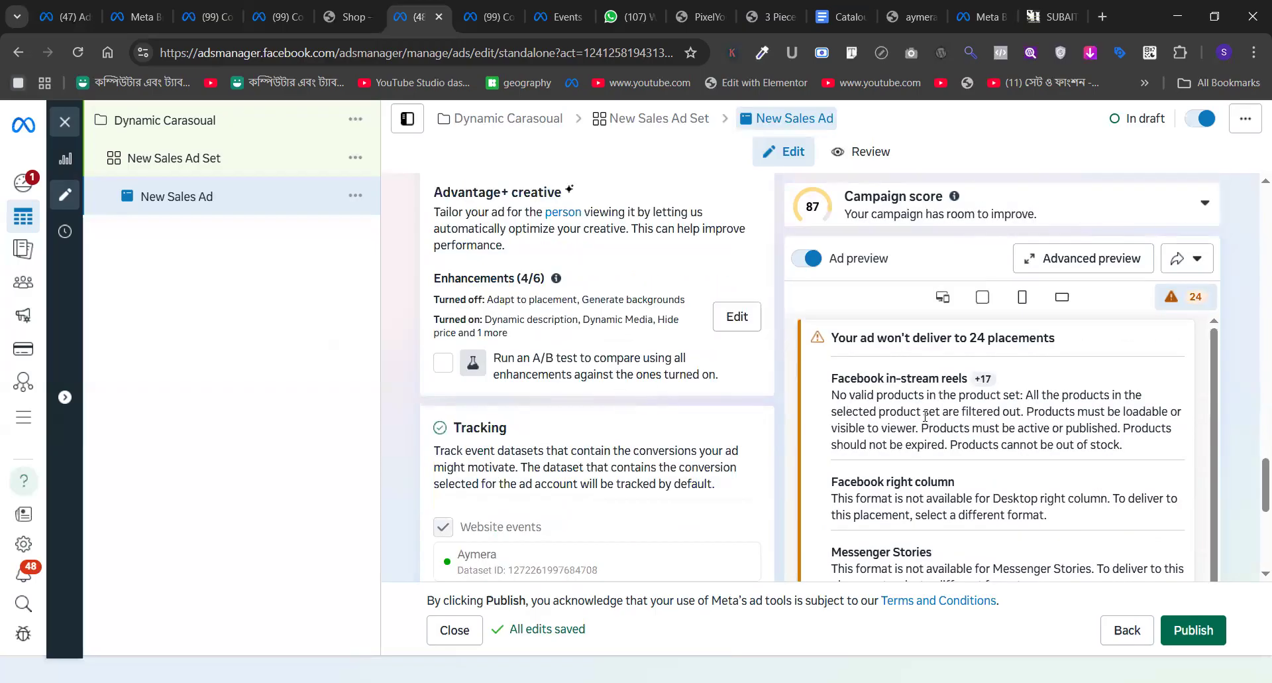
scroll(907, 371, "down", 1)
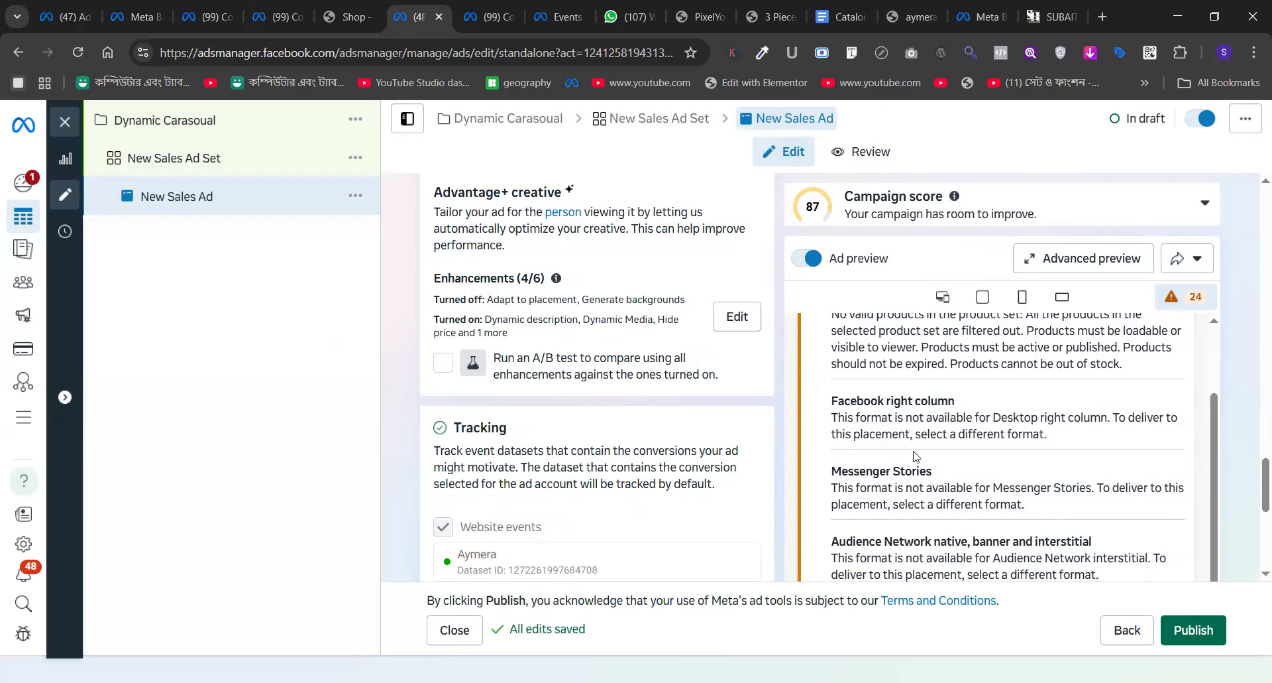
scroll(914, 456, "down", 5)
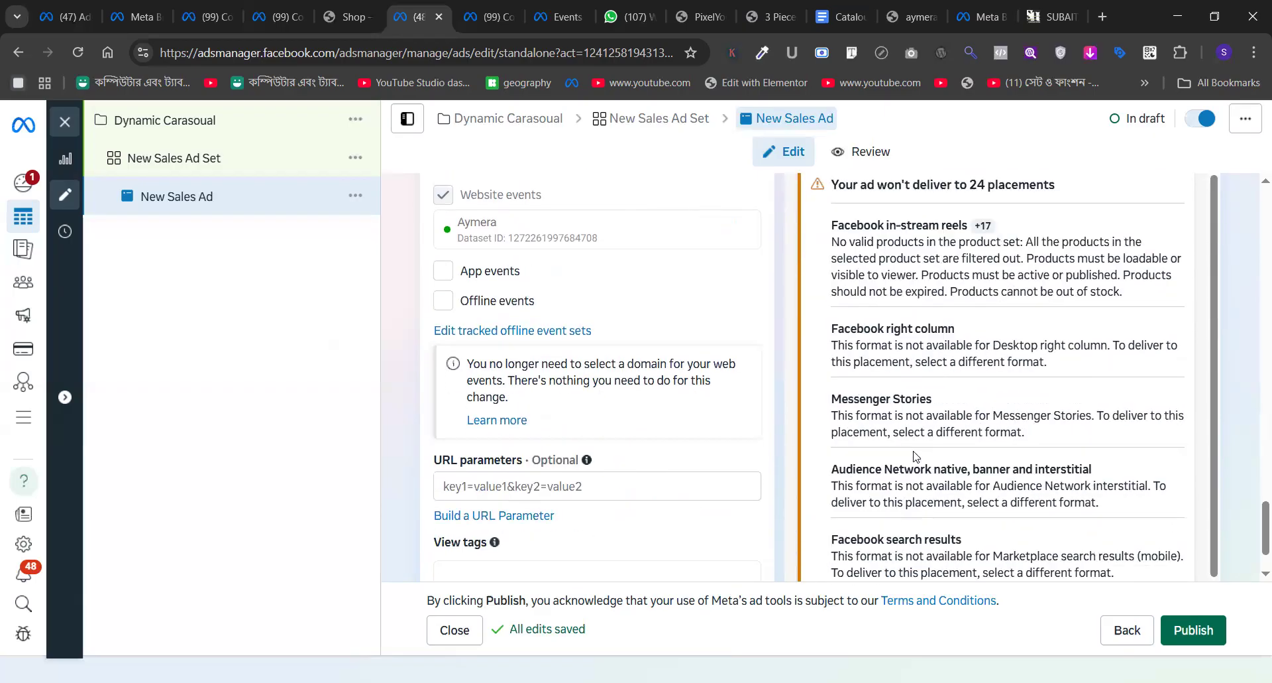
scroll(717, 429, "up", 4)
scroll(718, 428, "up", 1)
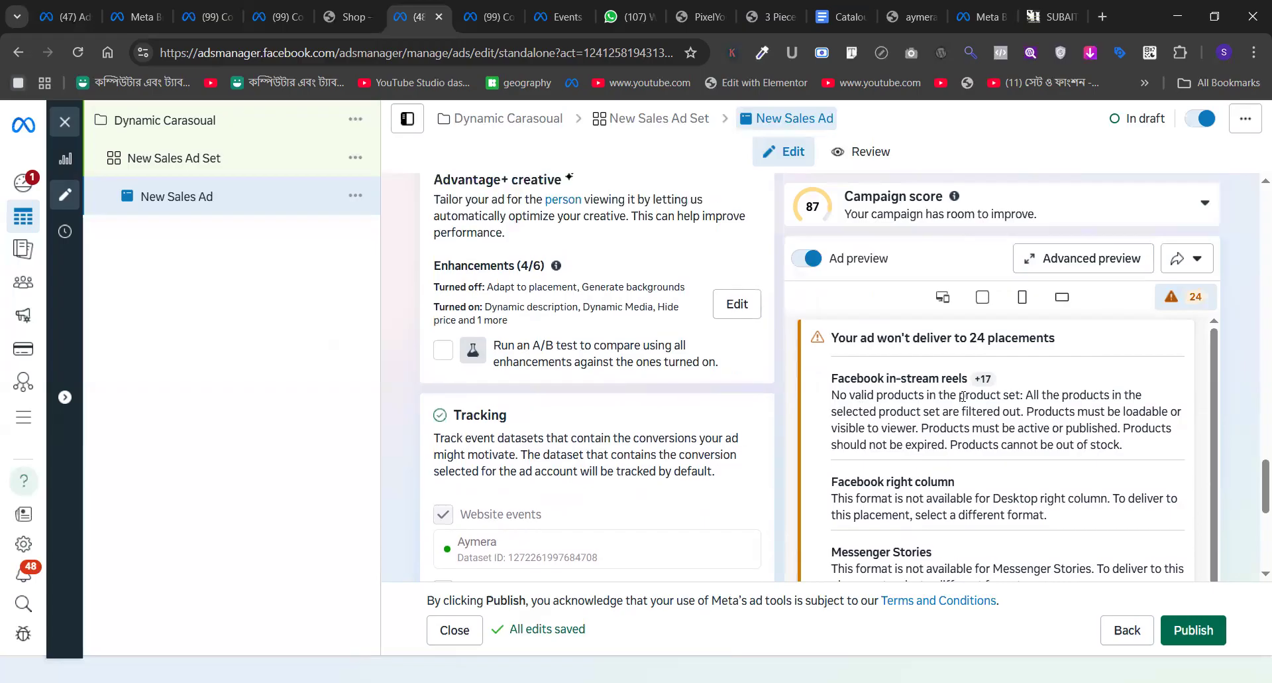
- Check the ad preview for Feeds and for Stories and Reels, including the list of Stories and Reels placements
left_click(978, 295)
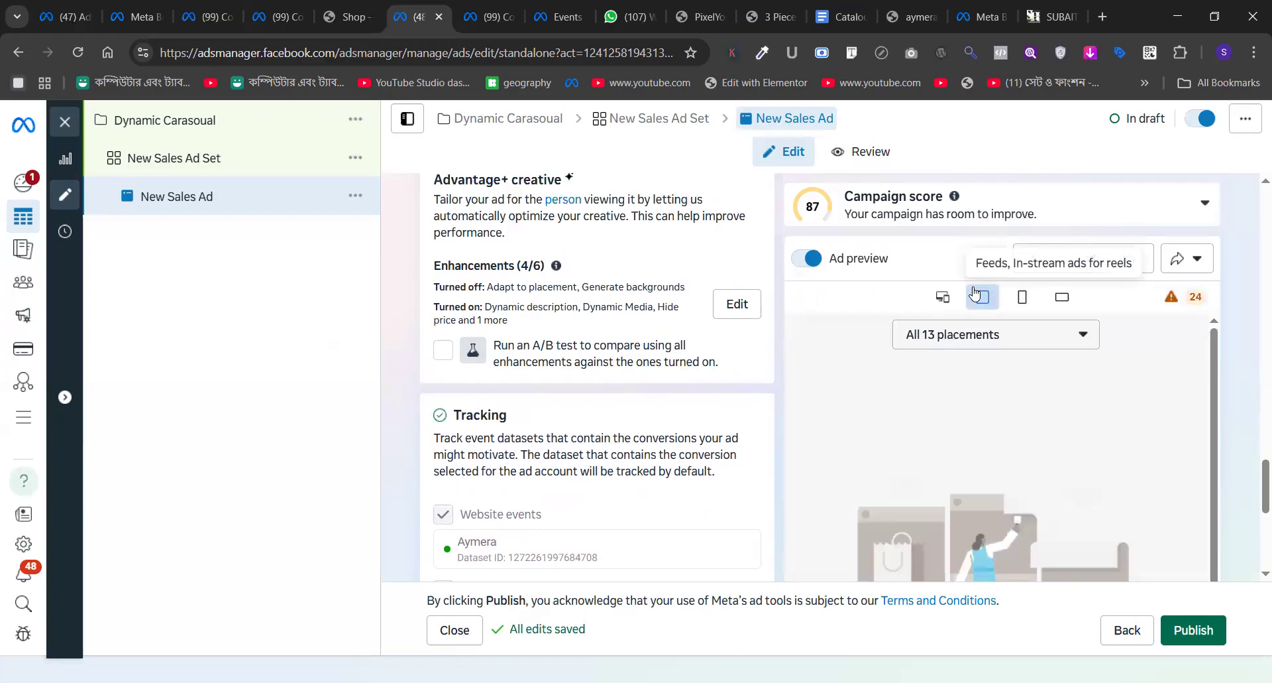
left_click(1019, 298)
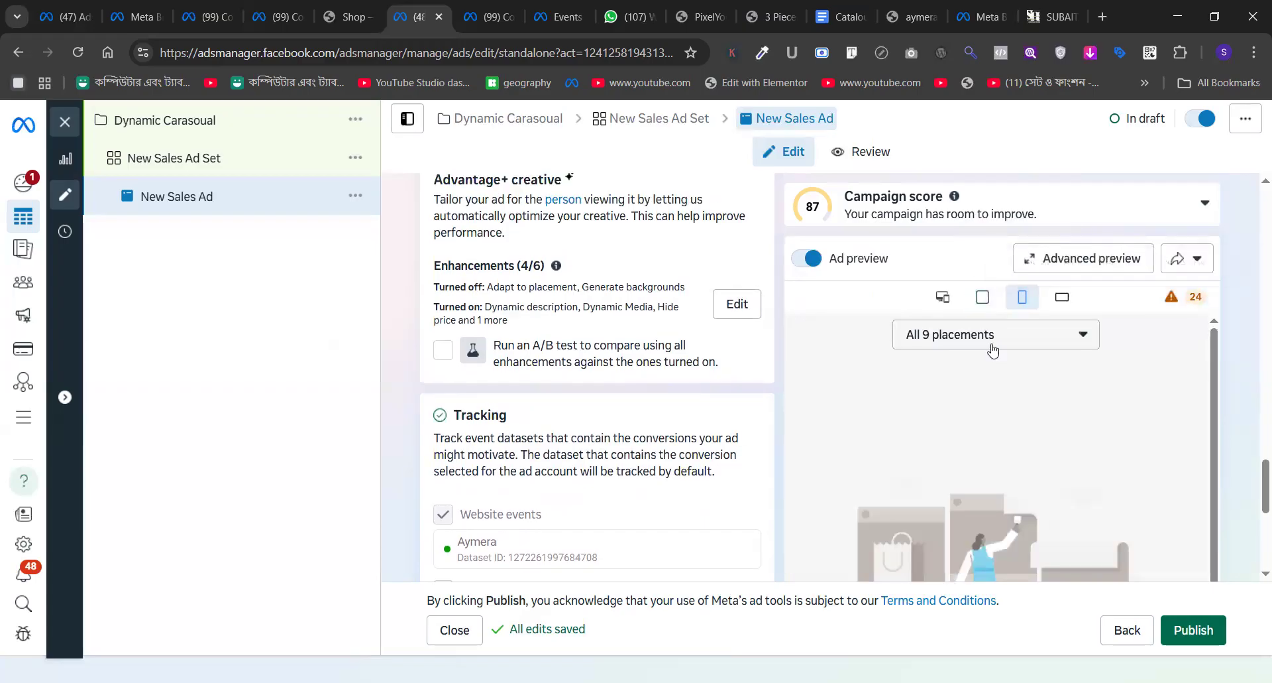
left_click(976, 331)
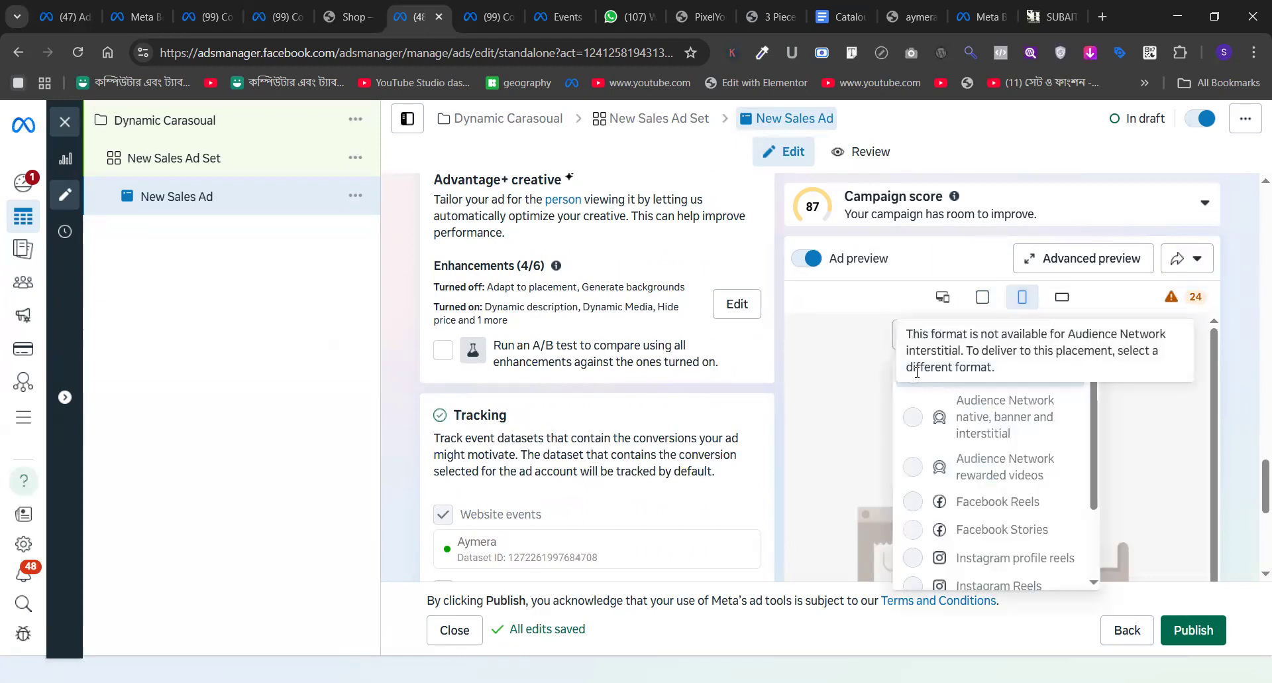
left_click(990, 303)
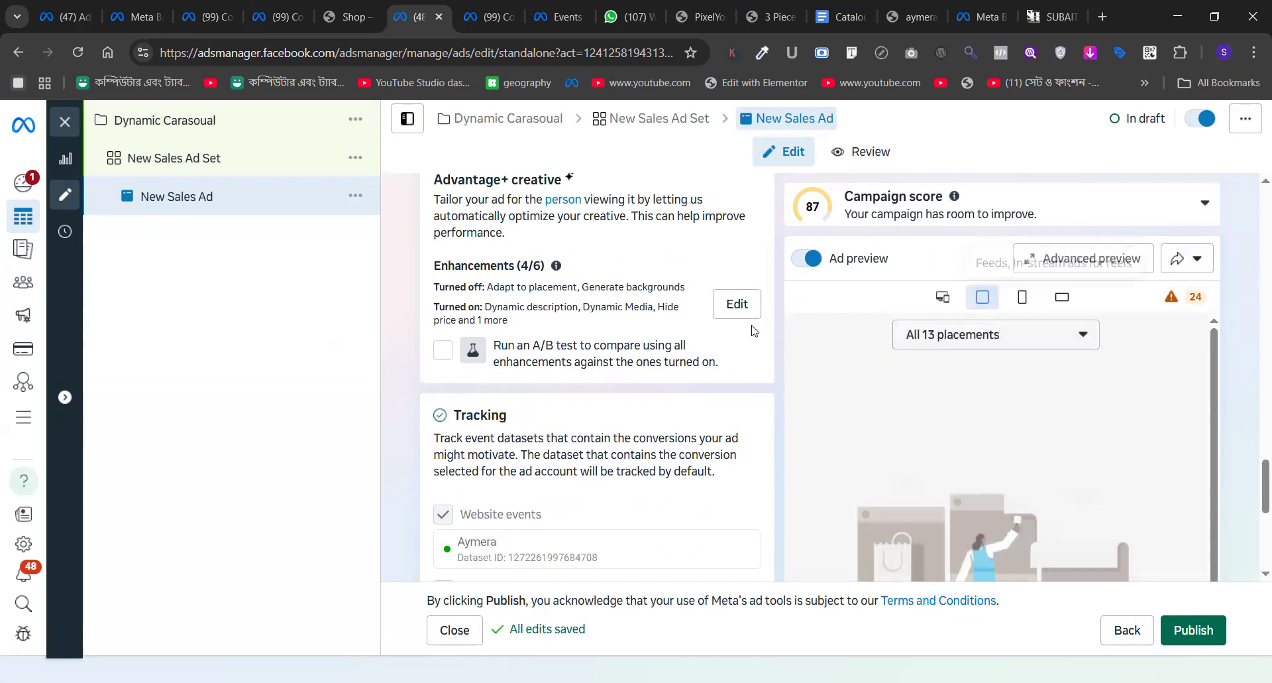
- Open the advanced preview and examine how the collection ad's cover image, headline and products appear across all placements
left_click(1063, 258)
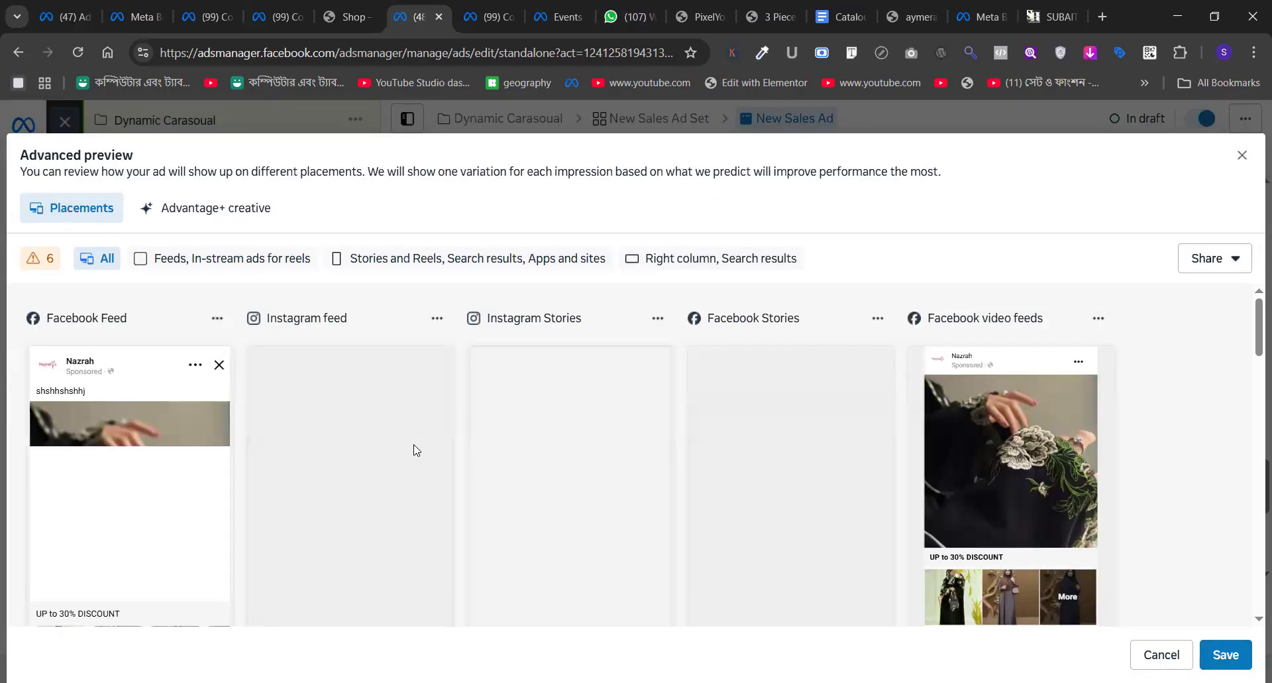
scroll(125, 503, "down", 2)
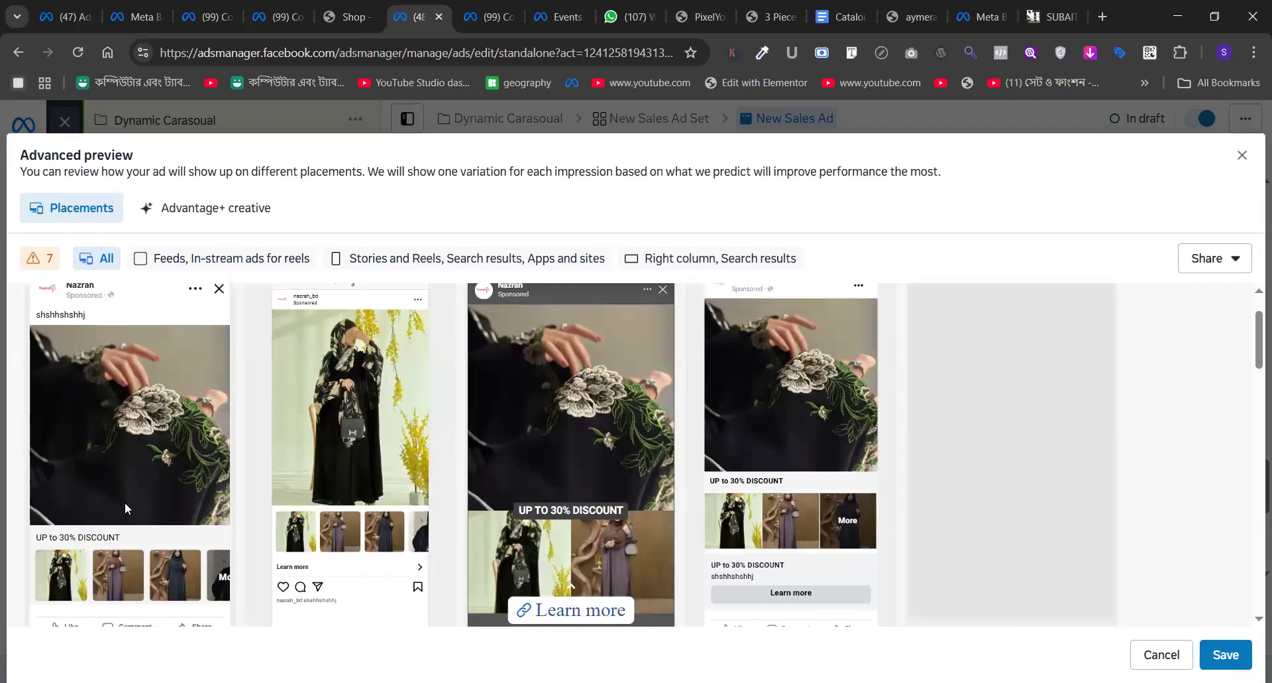
scroll(124, 502, "down", 1)
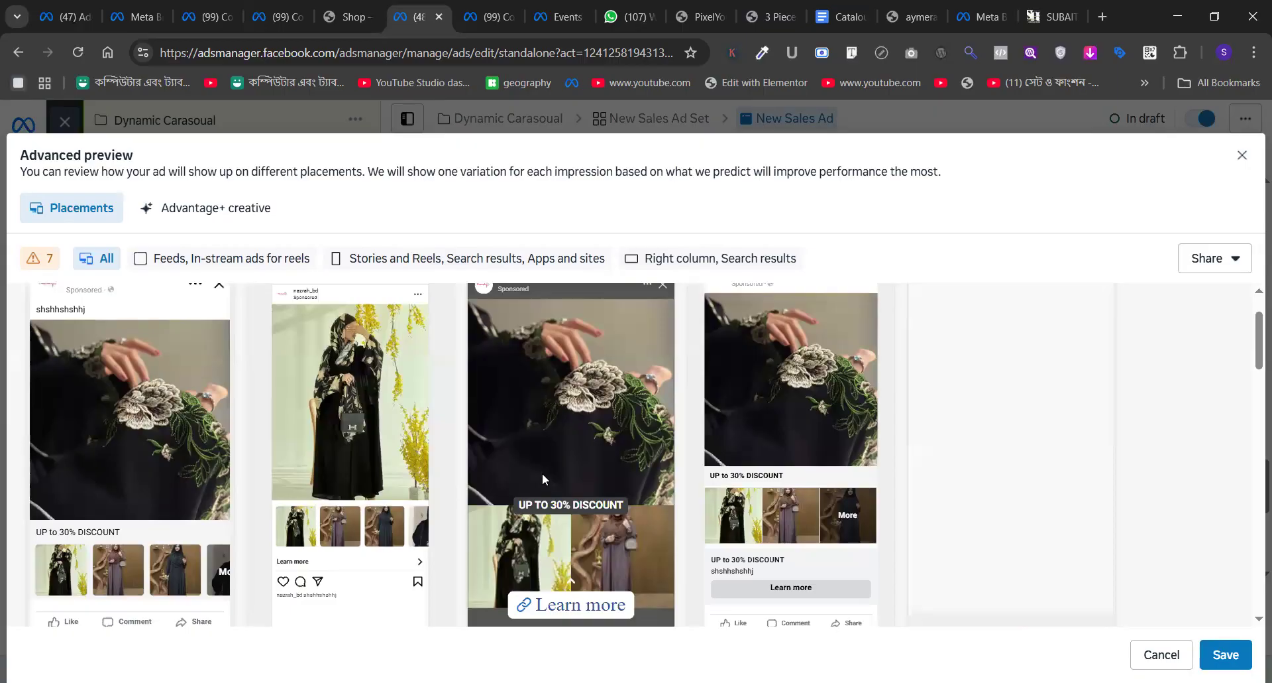
scroll(542, 472, "up", 3)
scroll(542, 472, "down", 5)
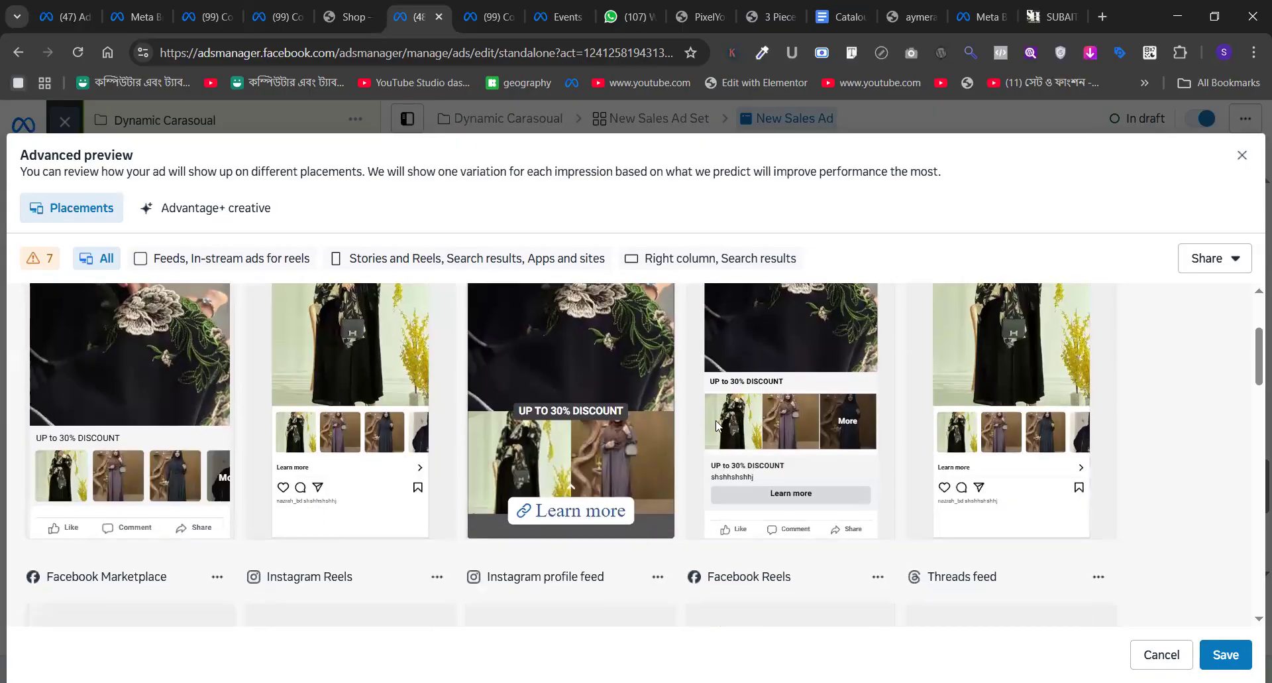
scroll(863, 415, "up", 5)
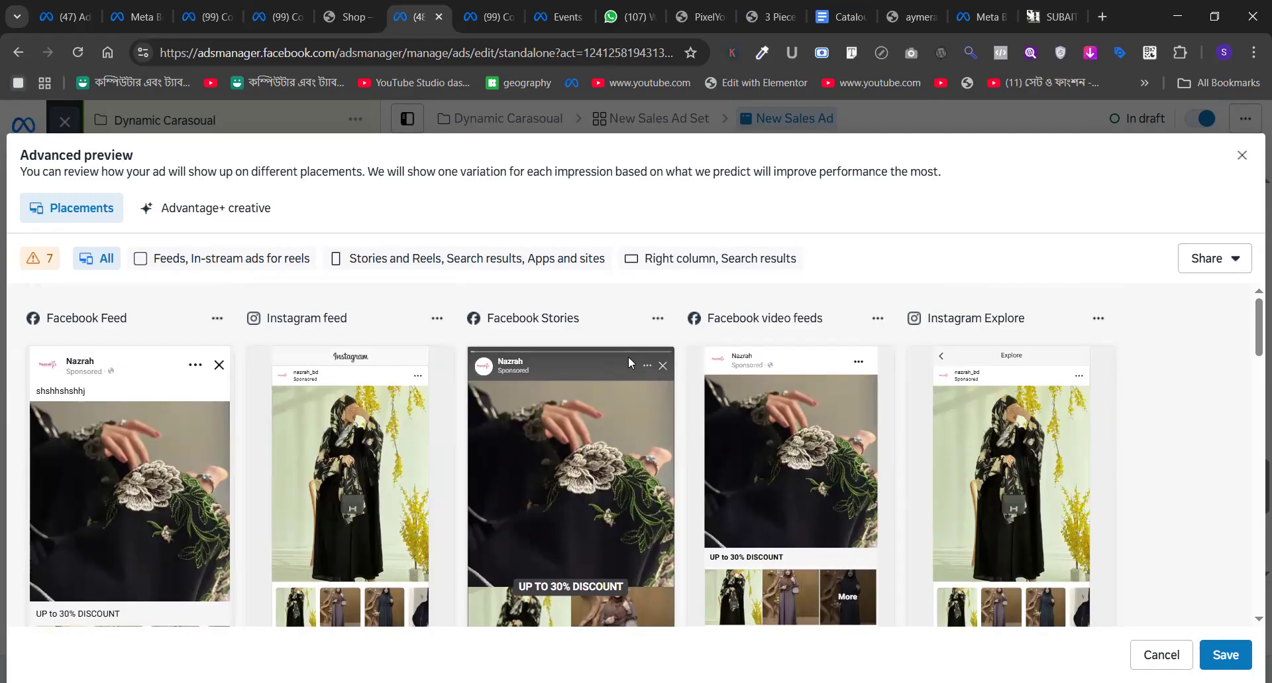
- Save and close the advanced preview, then look back over the ad's tracking, creative and Instant Experience settings
scroll(760, 447, "down", 3)
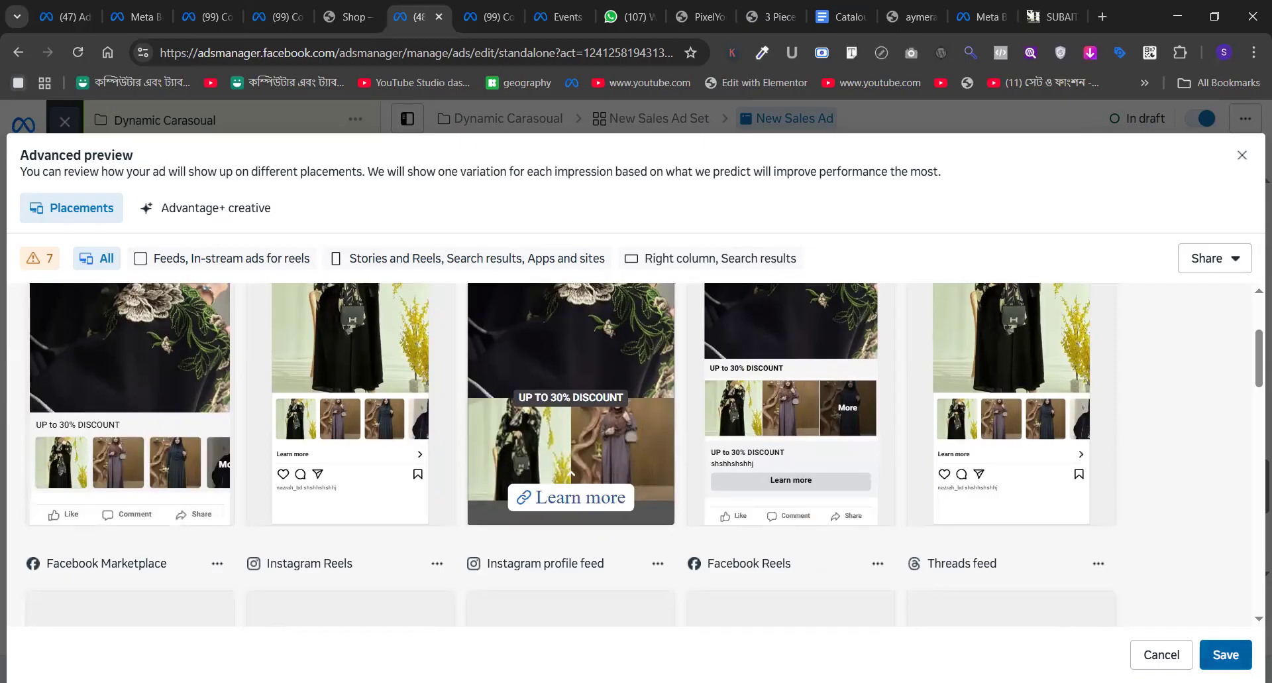
left_click(1225, 654)
scroll(667, 434, "down", 5)
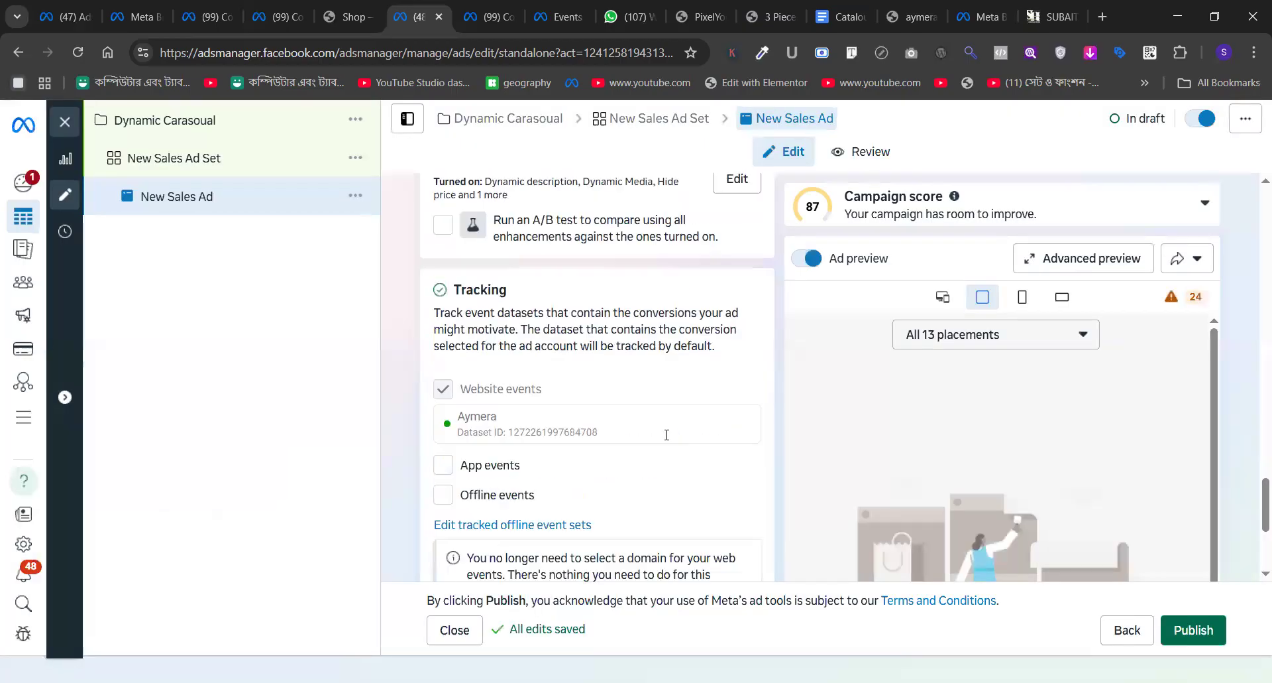
scroll(667, 435, "up", 10)
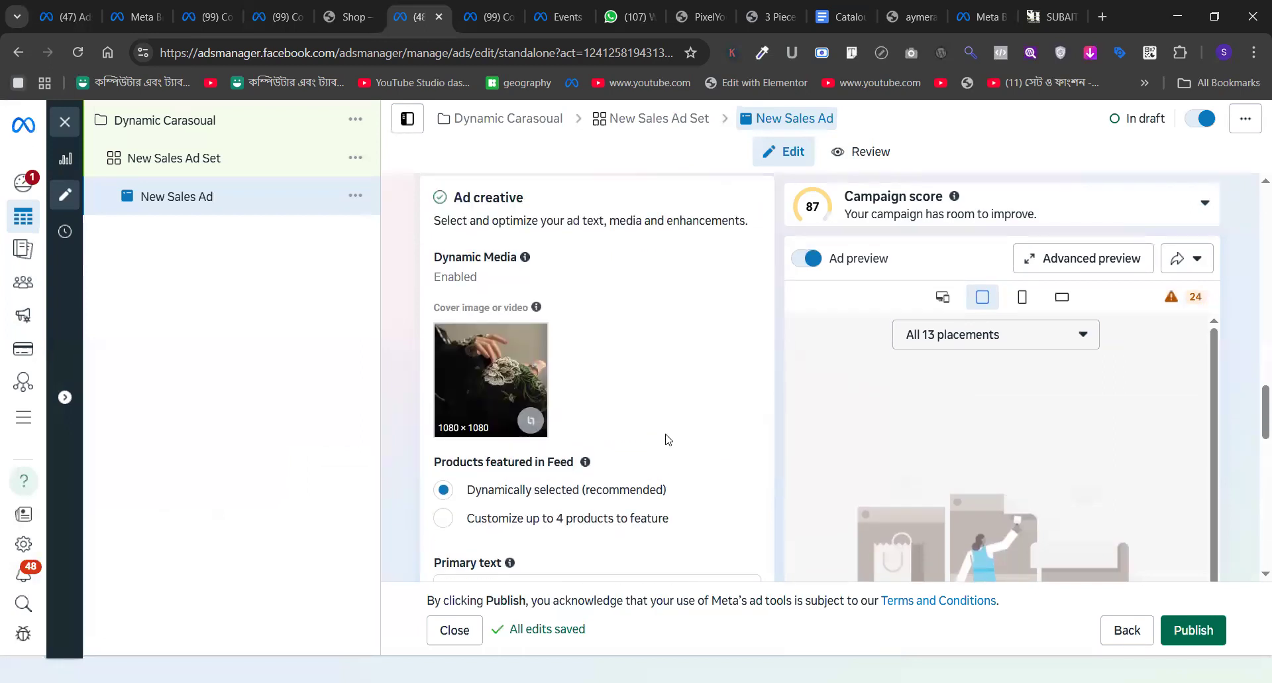
scroll(668, 439, "up", 2)
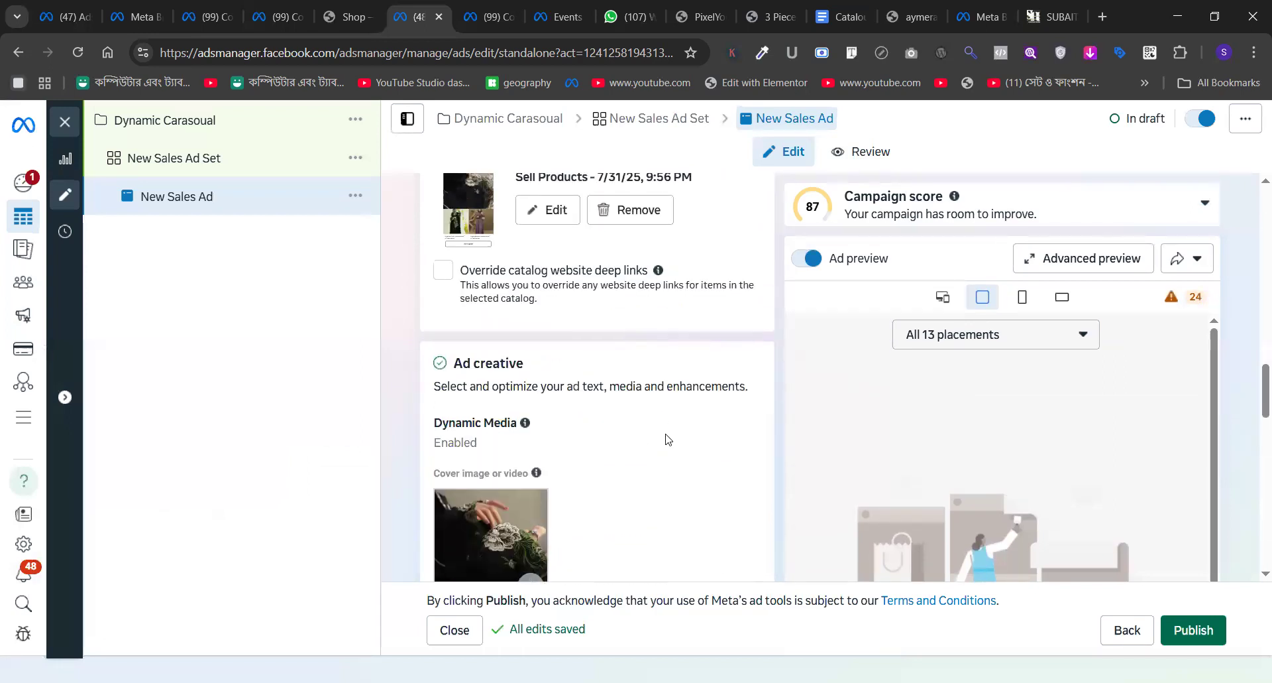
scroll(667, 438, "up", 4)
scroll(666, 435, "down", 5)
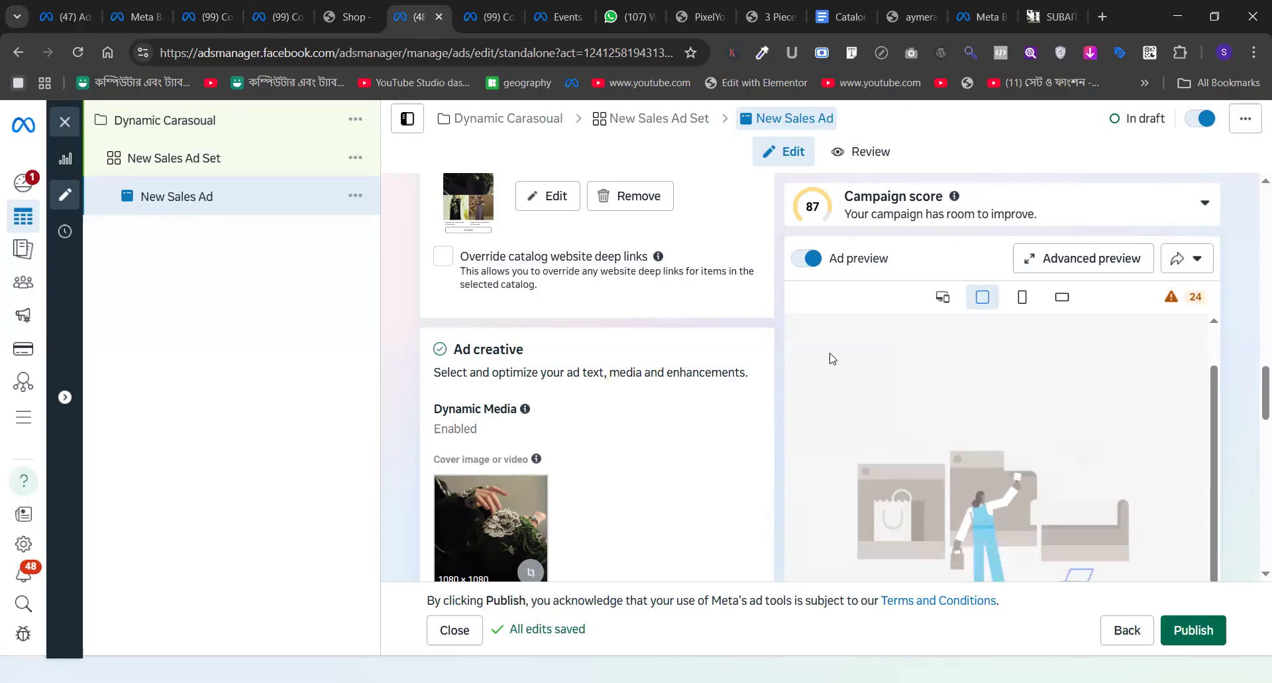
scroll(654, 483, "down", 2)
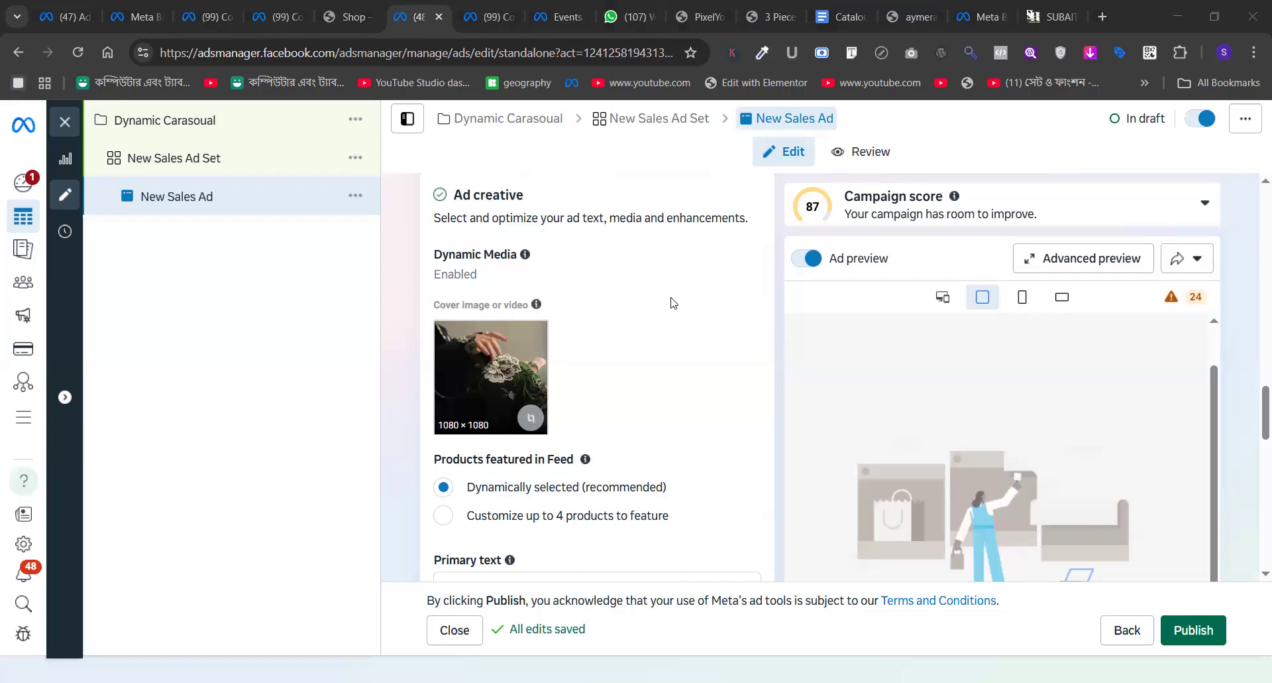
scroll(673, 301, "down", 1)
- Reopen the advanced preview and examine how the collection ad renders in the Facebook and Instagram feed, Stories, Explore, Marketplace and Reels placements
left_click(1031, 263)
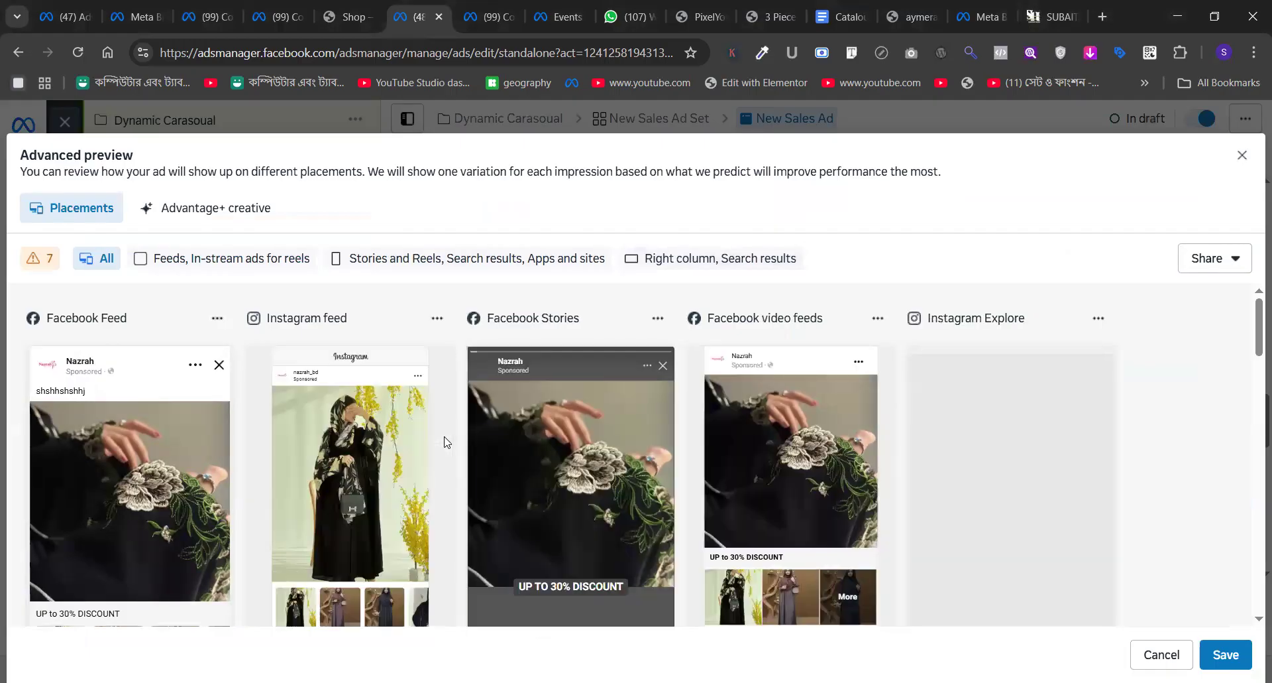
scroll(241, 428, "down", 1)
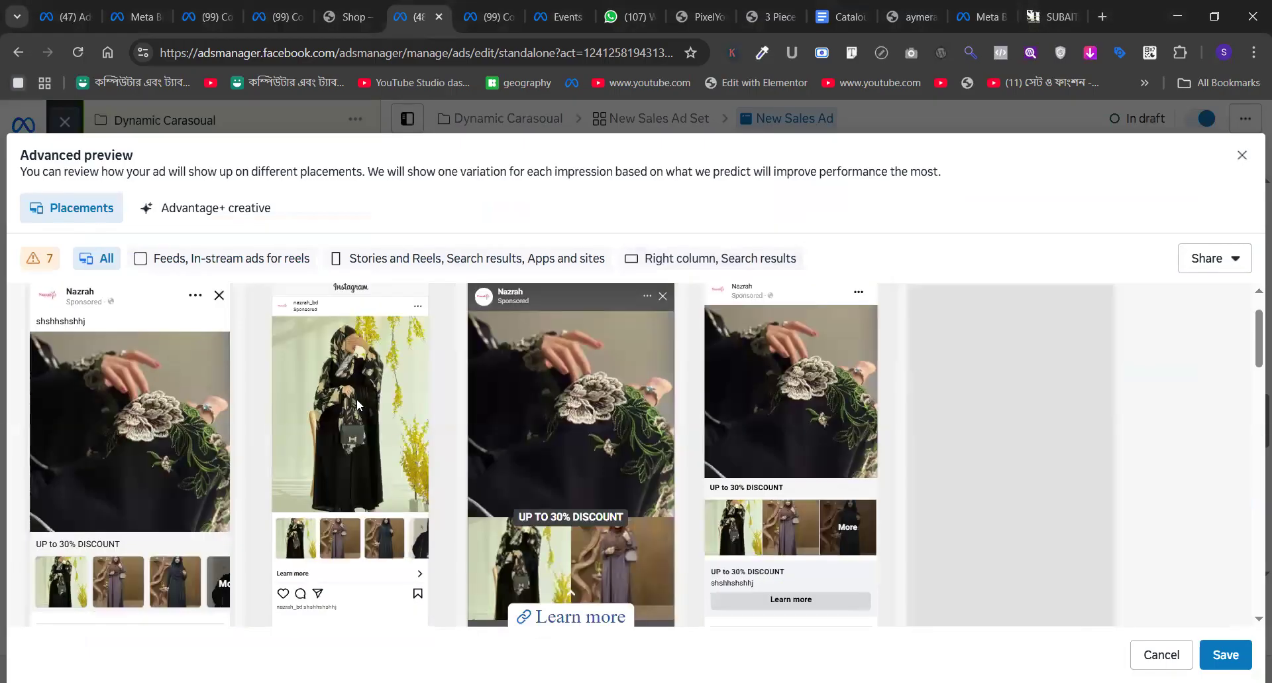
scroll(187, 464, "down", 1)
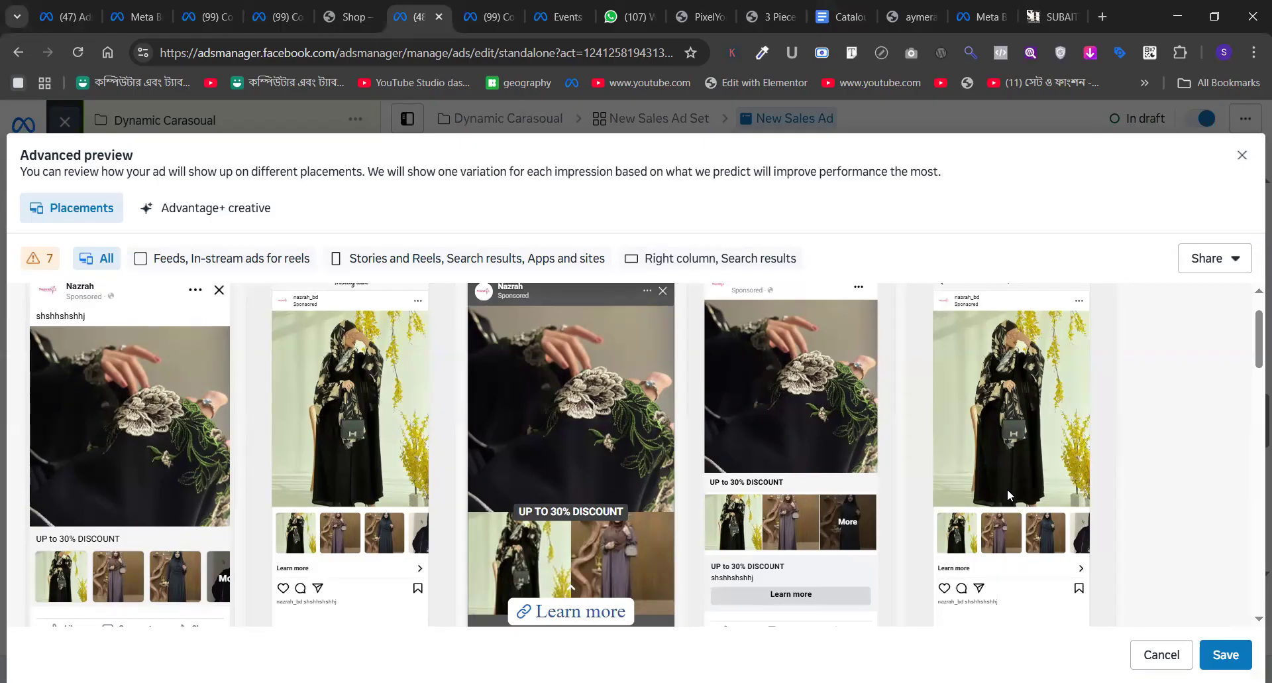
scroll(1007, 488, "down", 3)
scroll(487, 490, "down", 3)
scroll(487, 490, "down", 2)
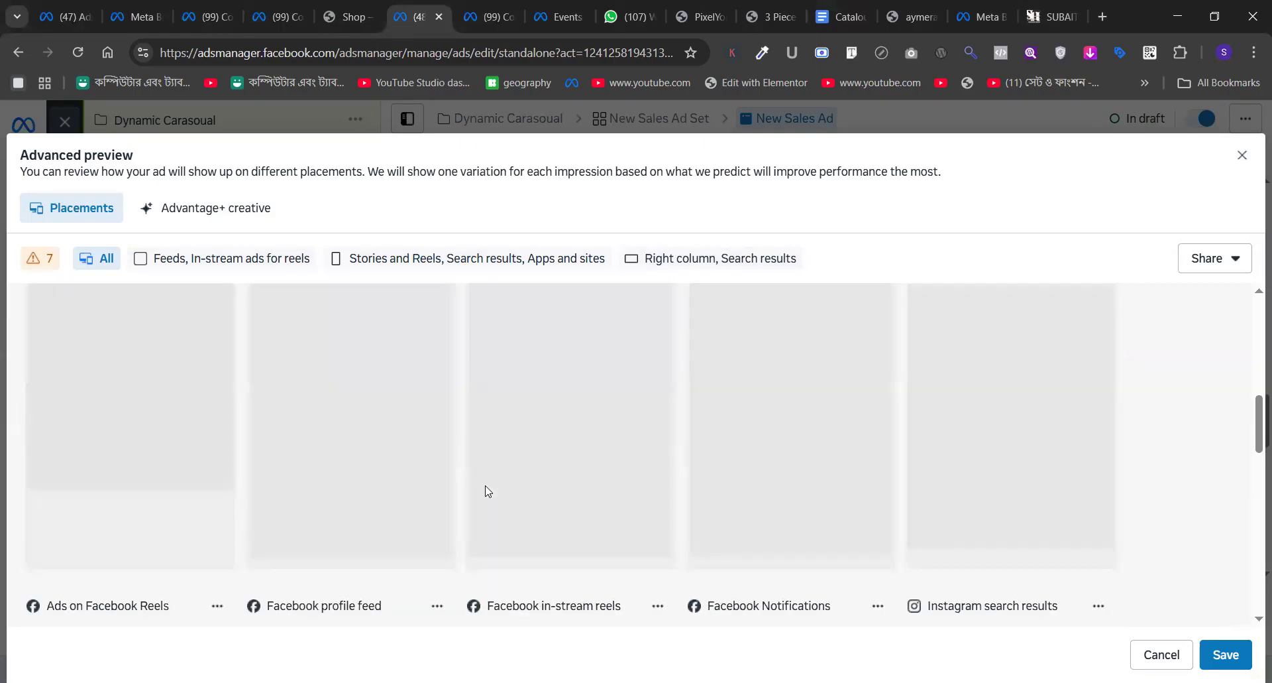
scroll(487, 491, "down", 5)
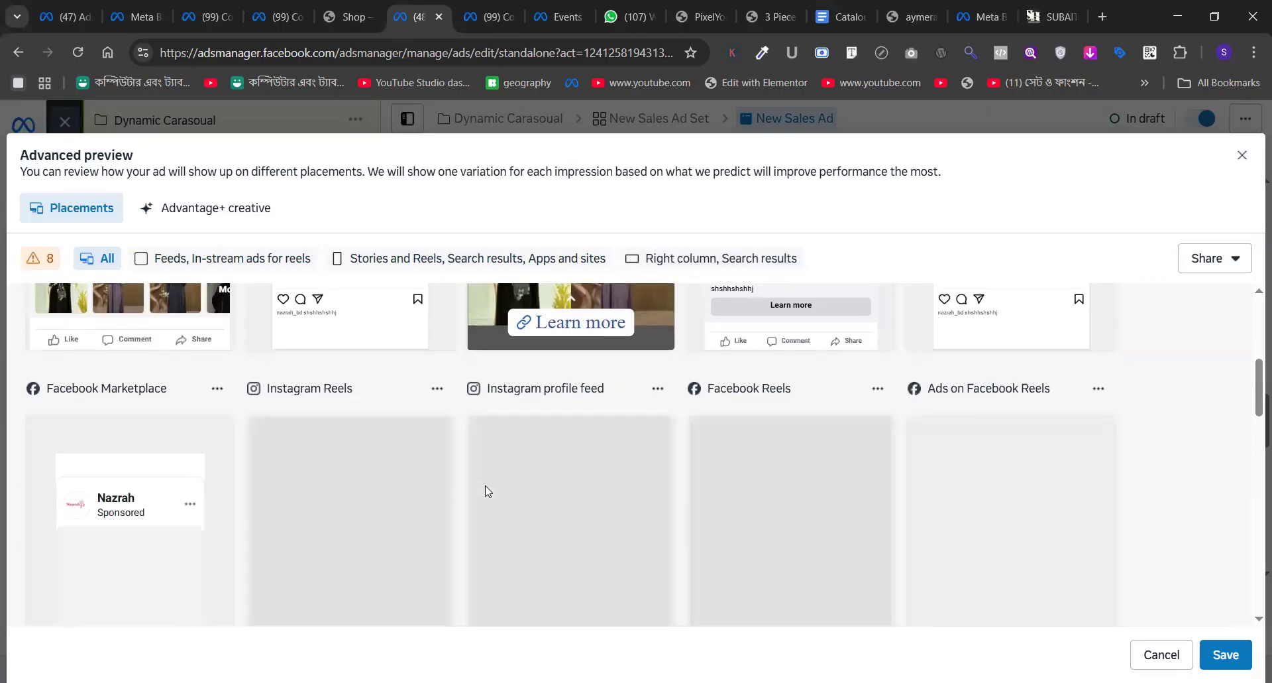
scroll(486, 491, "down", 4)
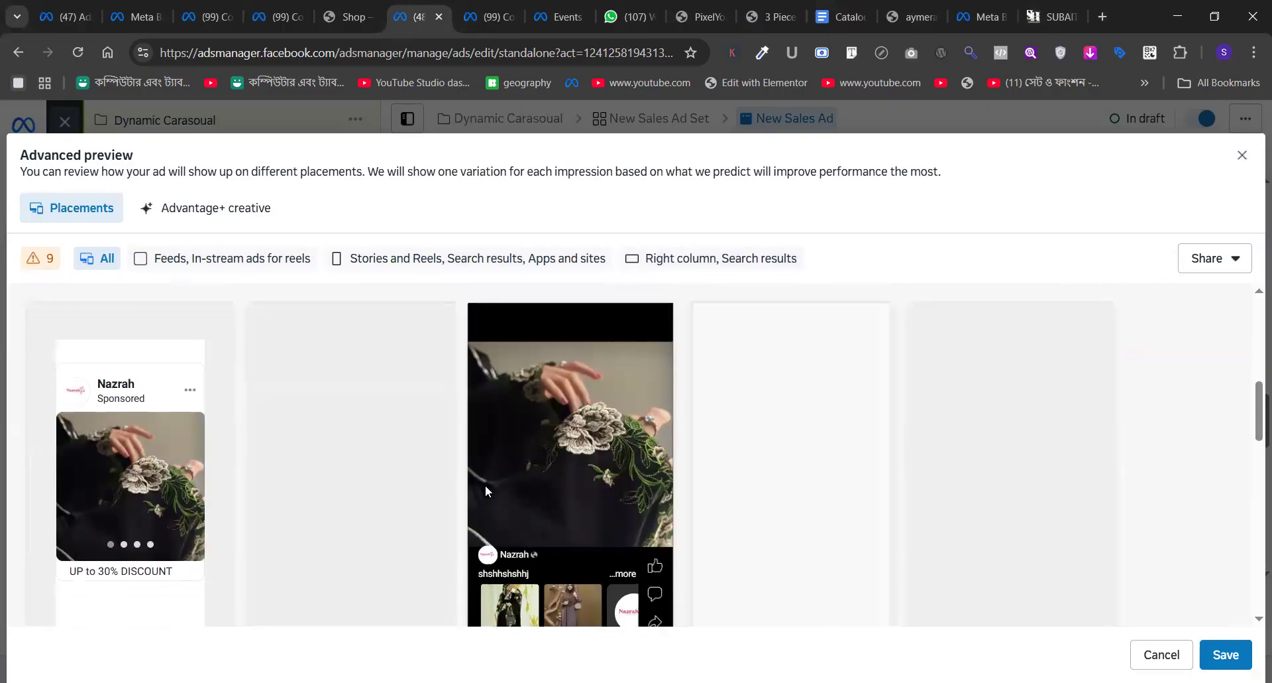
scroll(485, 484, "down", 4)
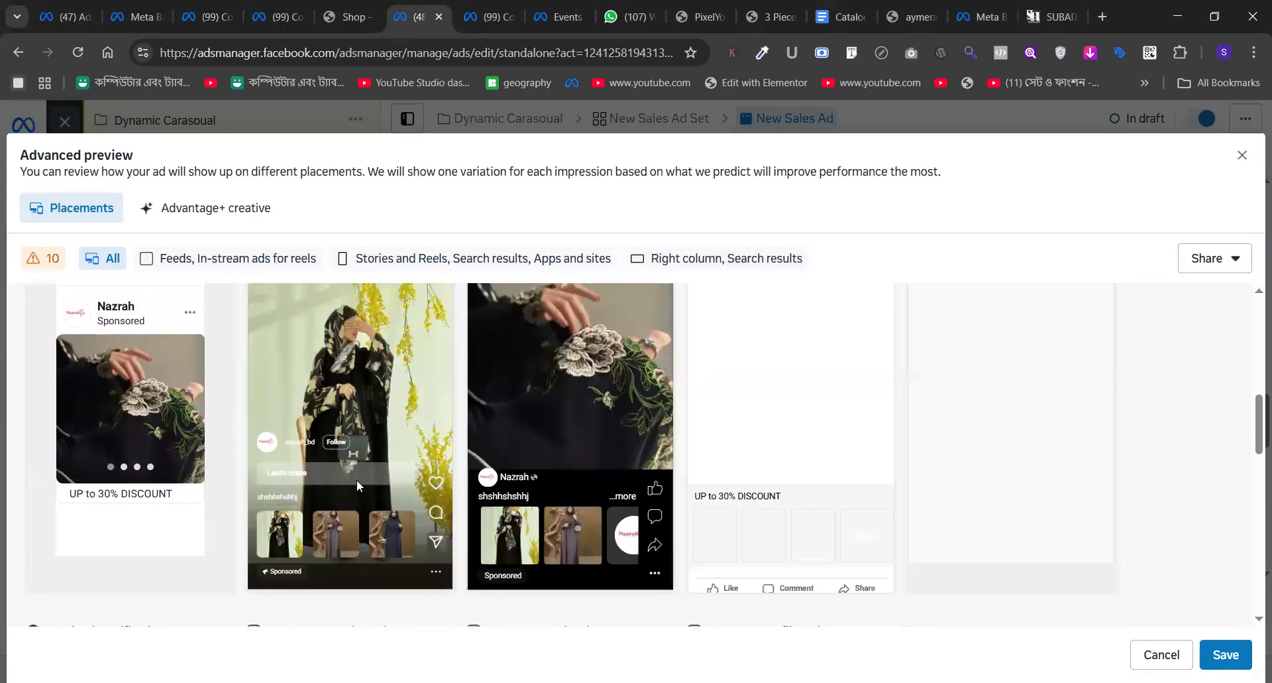